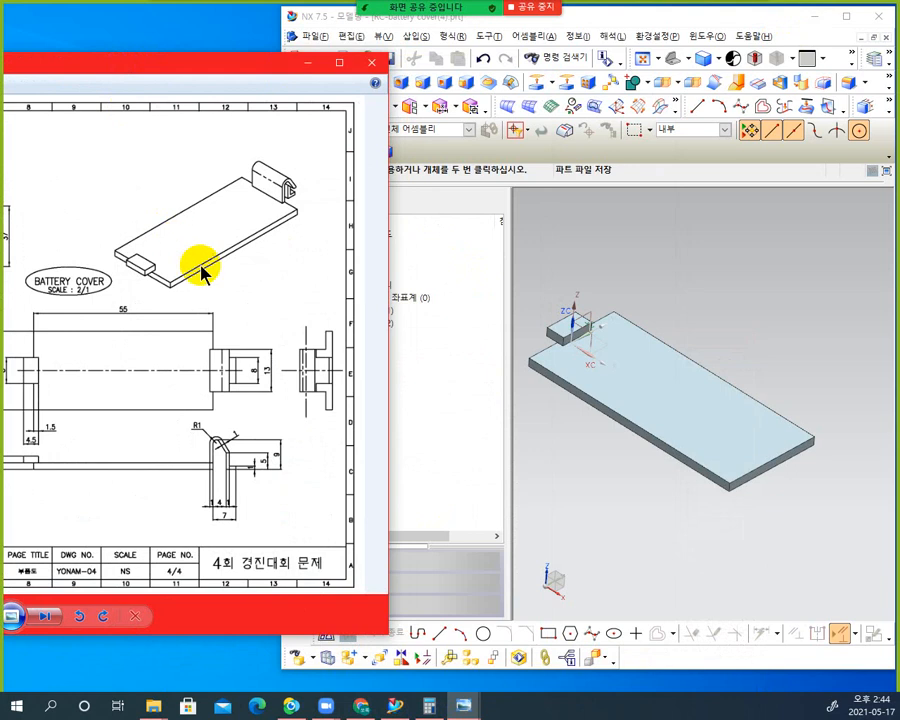
Examine the hook clip in the battery cover drawing's isometric view and the dimensions of its top and side views
scroll(290, 205, up, 3)
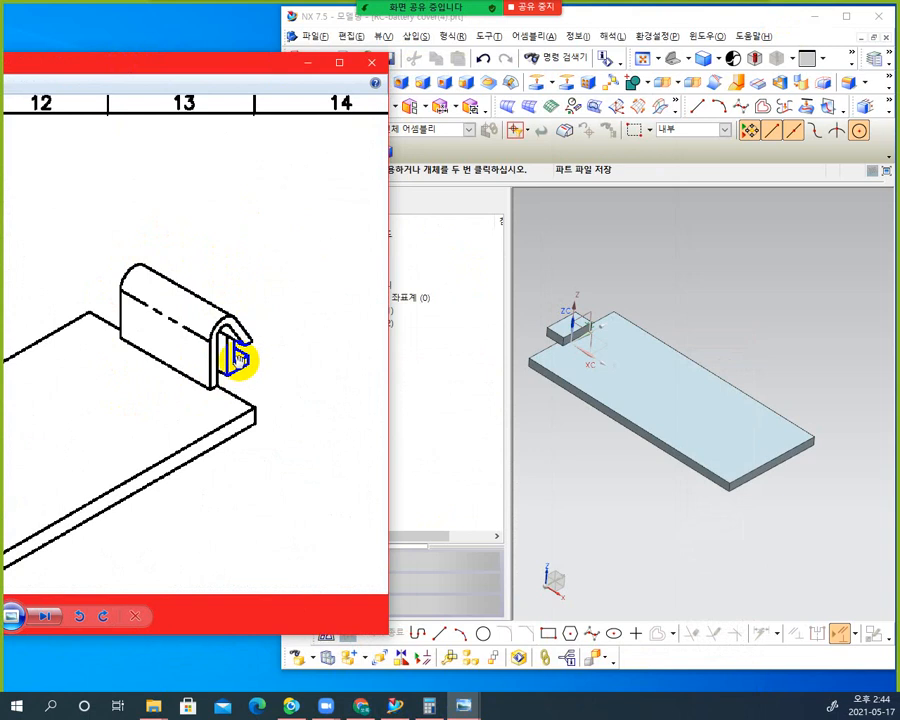
drag(240, 358, 215, 254)
drag(197, 422, 214, 320)
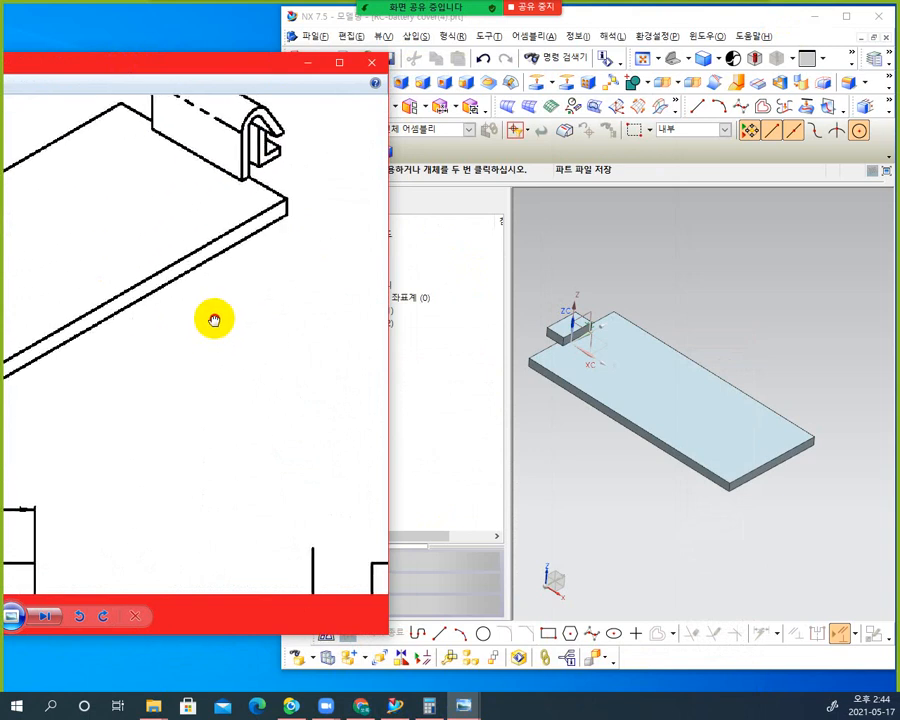
drag(289, 364, 179, 217)
drag(217, 273, 207, 421)
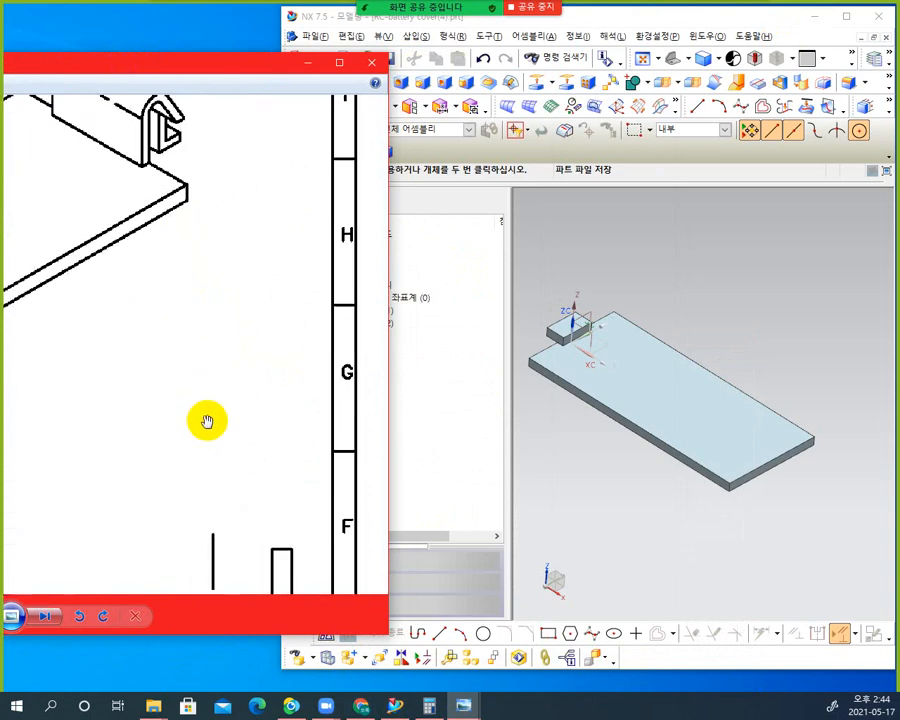
drag(177, 245, 227, 428)
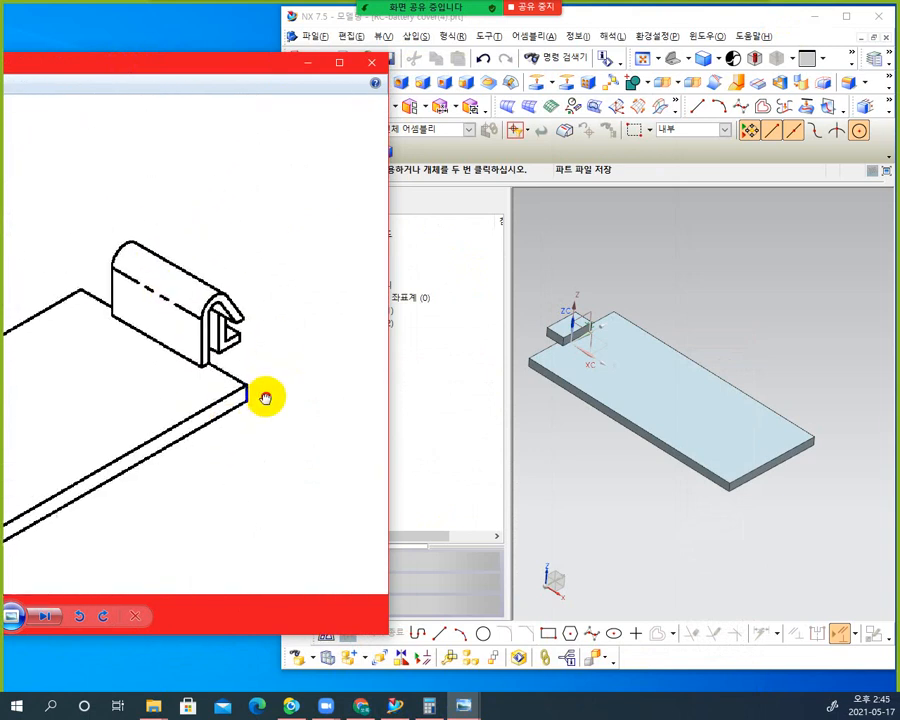
scroll(195, 321, down, 3)
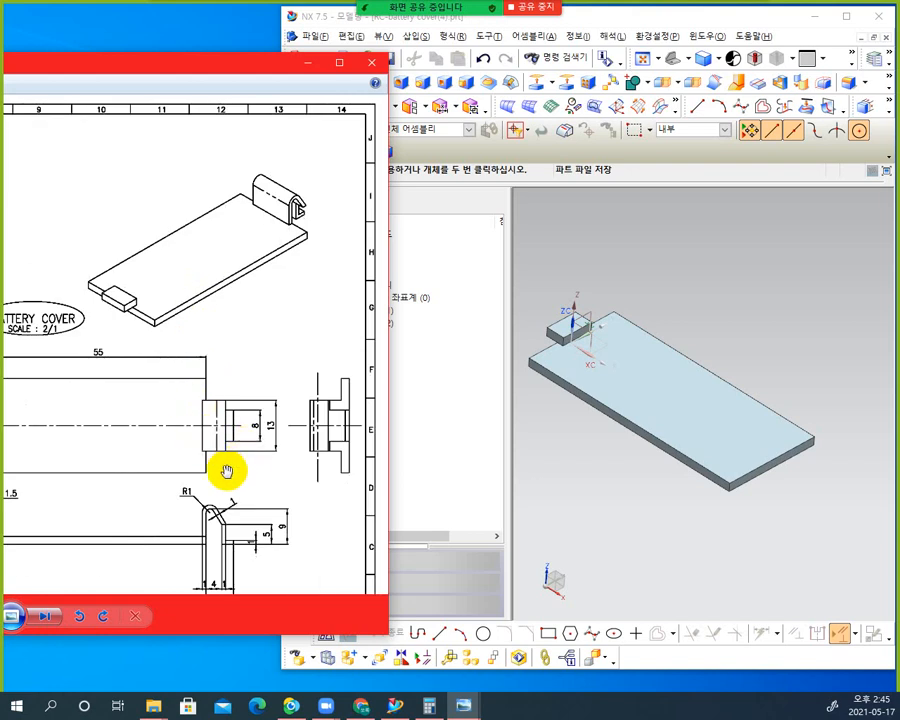
scroll(233, 527, up, 3)
mouse_move(257, 512)
mouse_down()
mouse_move(167, 384)
mouse_move(167, 395)
mouse_up()
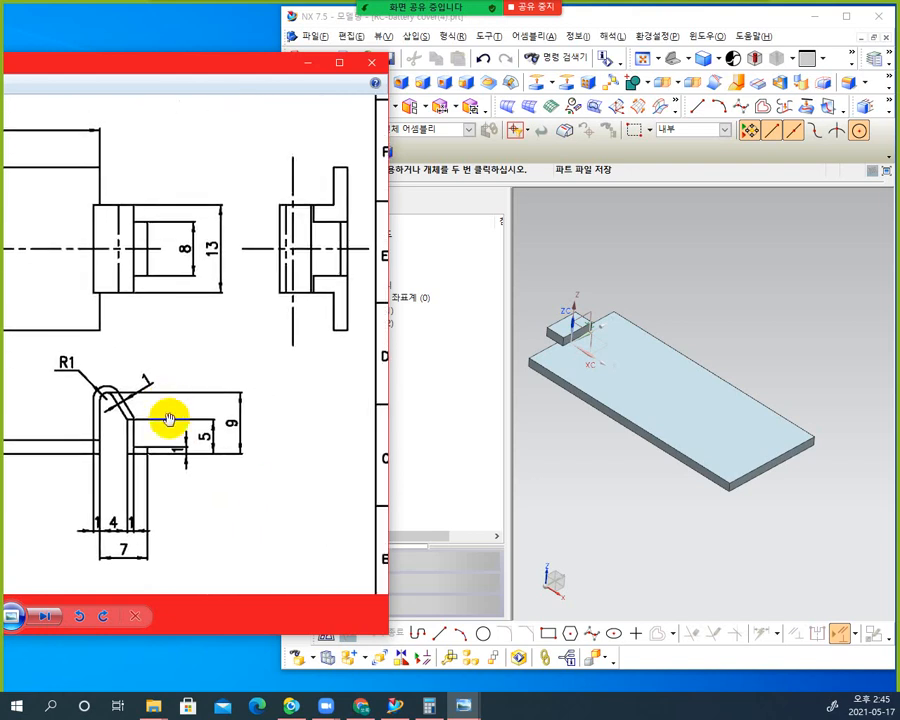
scroll(105, 452, up, 1)
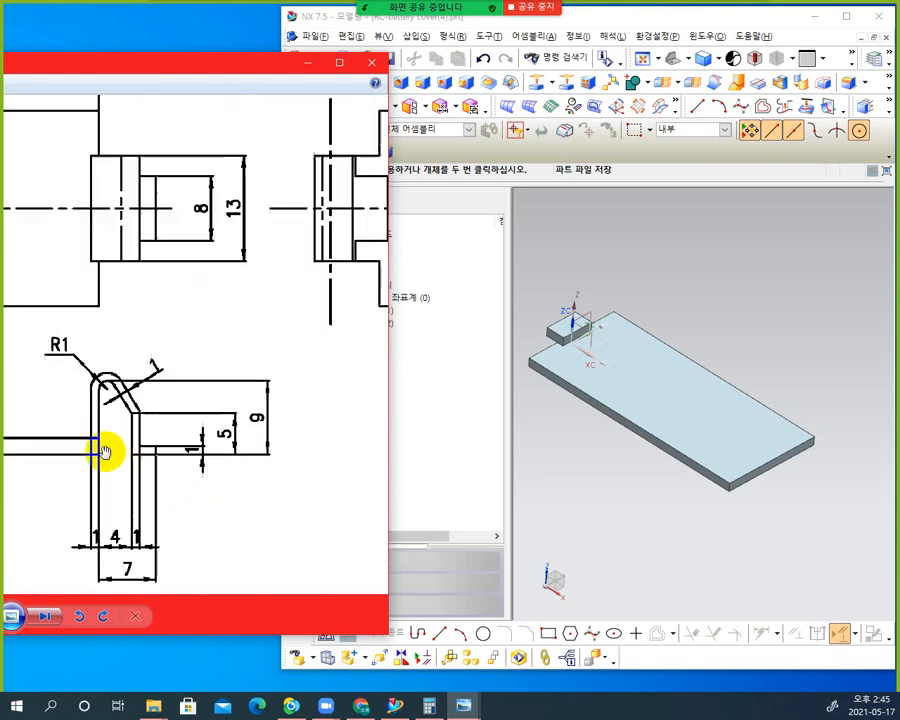
scroll(105, 452, up, 1)
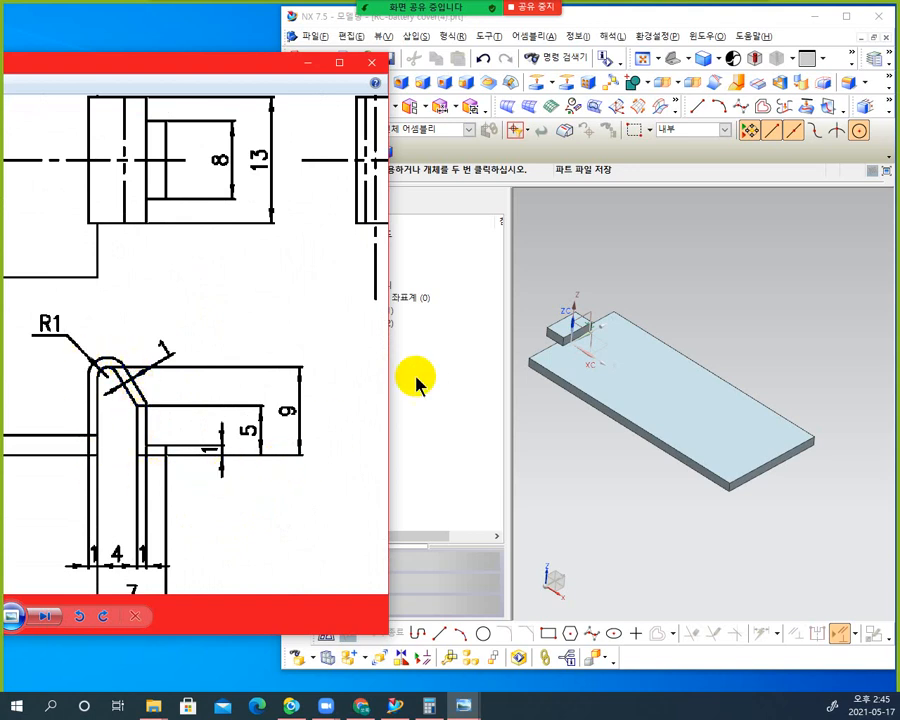
Switch to NX and create a sketch on the vertical XZ datum plane using the datum selection filter, viewing it face-on
click(662, 280)
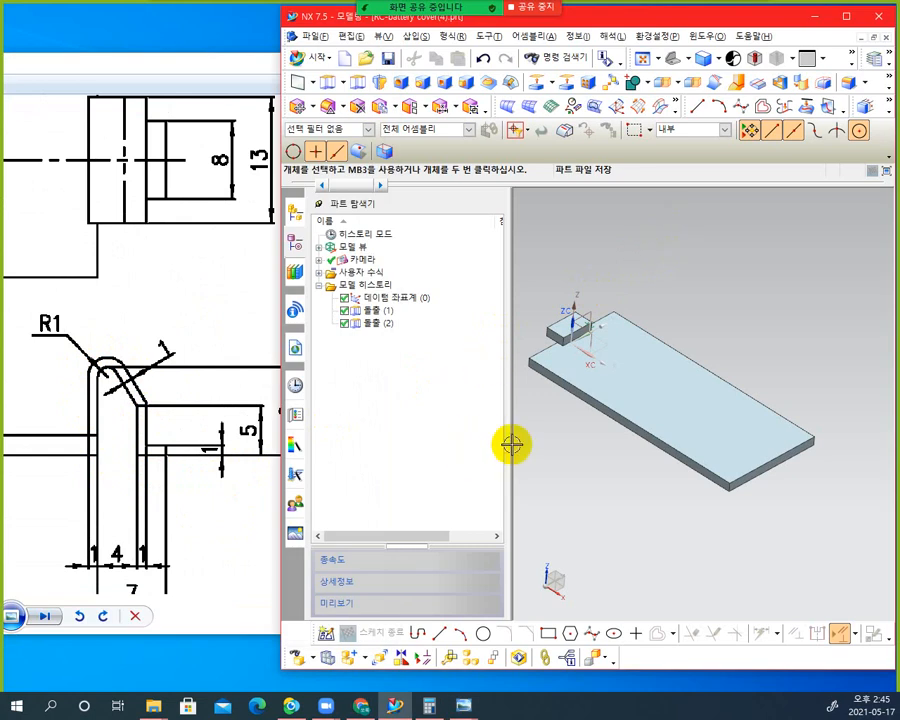
click(327, 636)
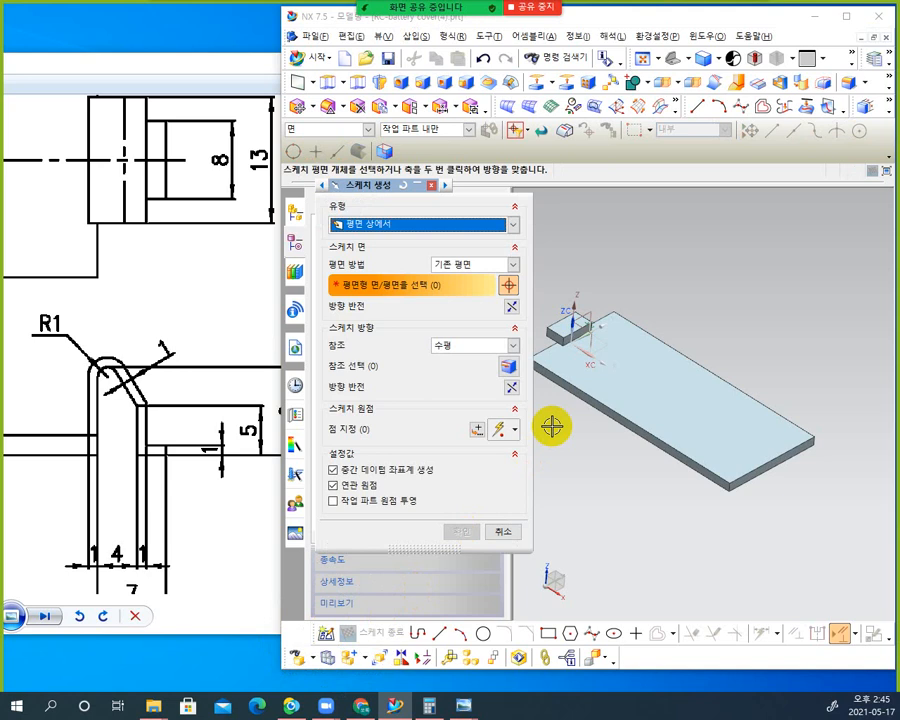
click(358, 129)
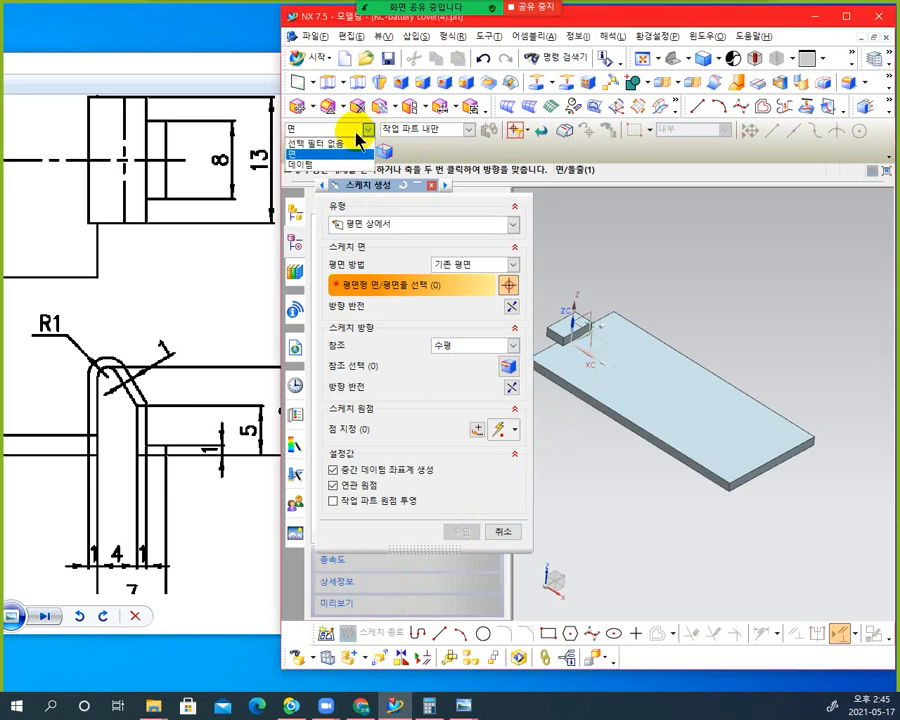
click(305, 164)
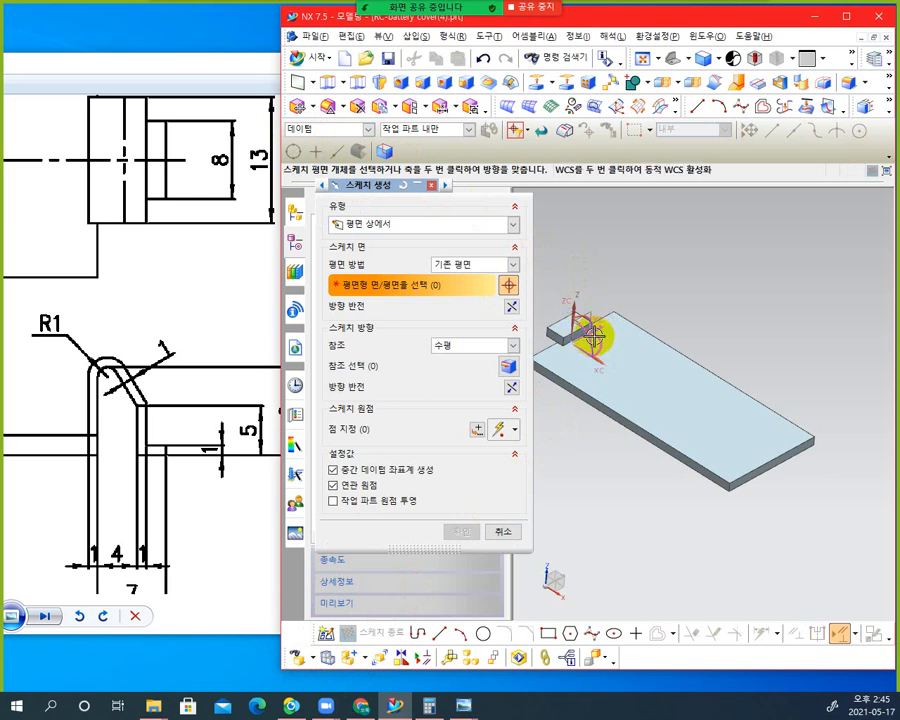
middle_drag(591, 337, 636, 331)
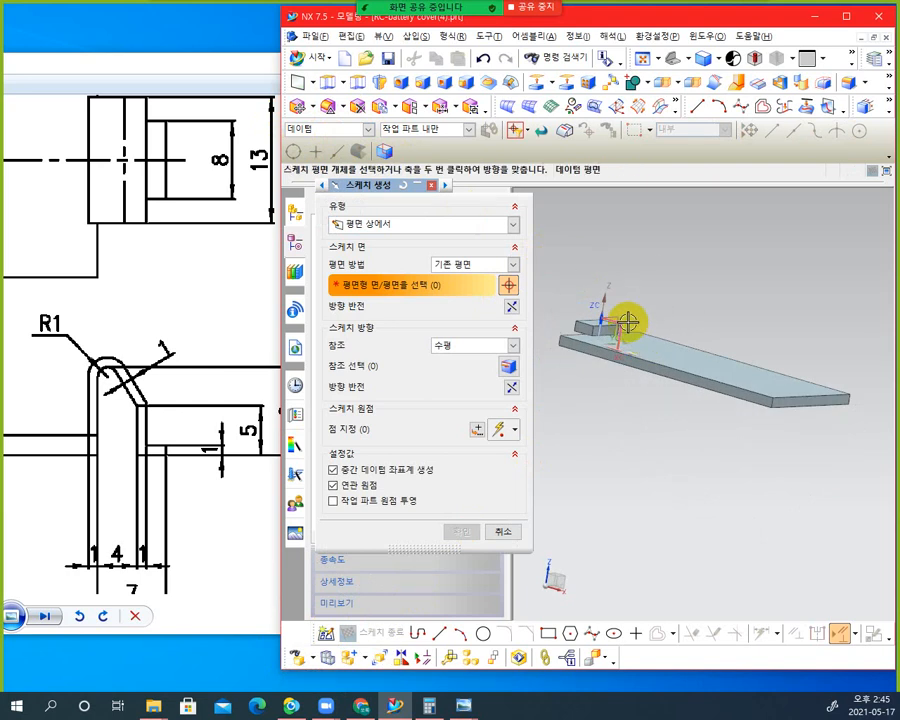
click(655, 338)
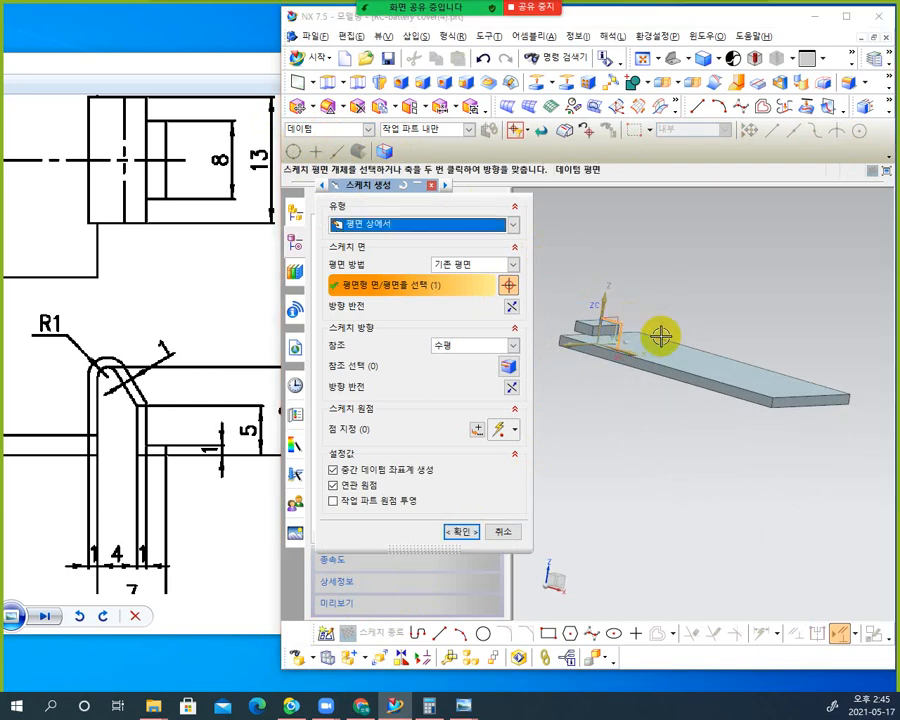
click(461, 531)
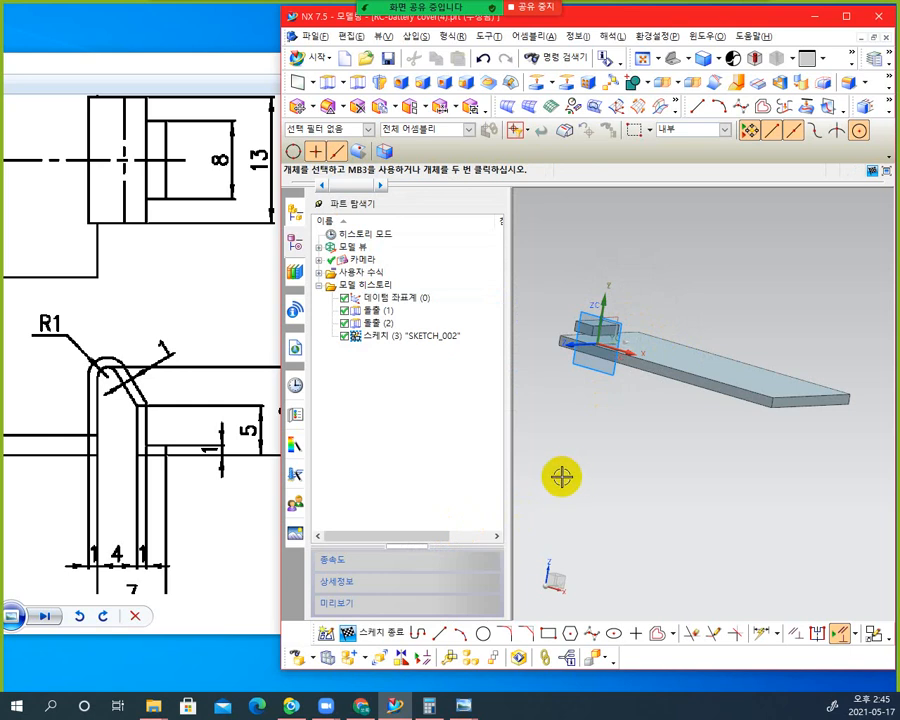
key(F8)
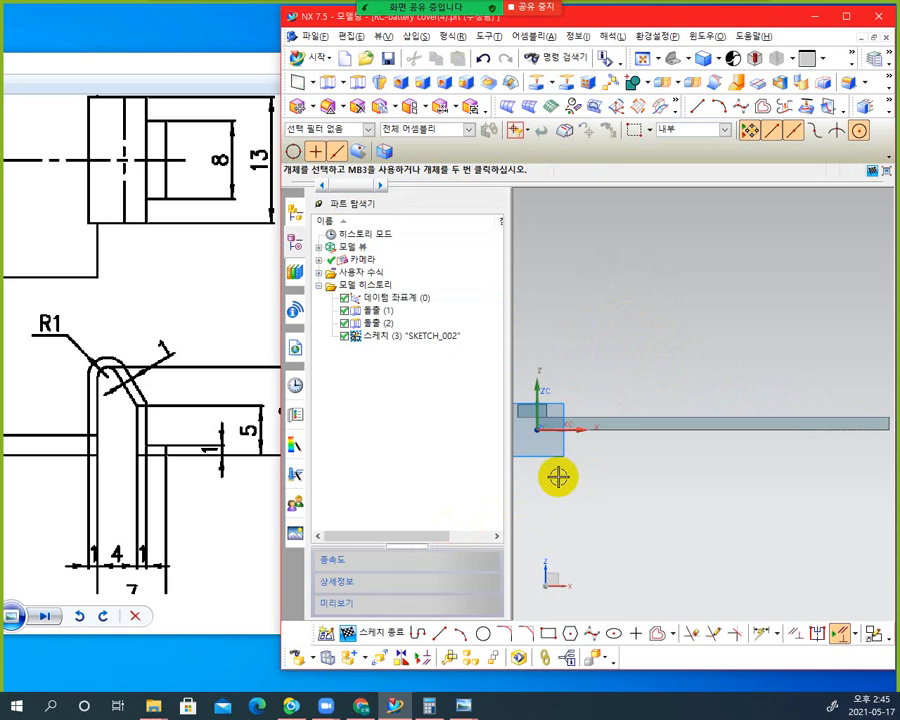
With the Profile tool, sketch a vertical line up from the plate end's upper corner and a tangent arc of about 1.2 mm radius
shift+middle_drag(804, 422, 590, 440)
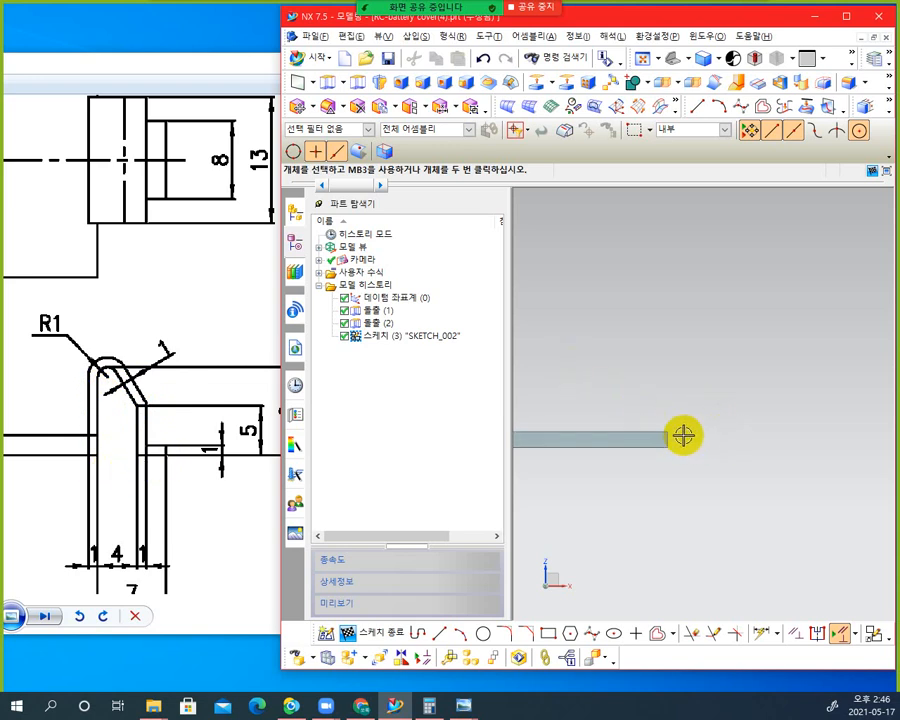
scroll(681, 436, up, 5)
shift+middle_drag(685, 436, 647, 458)
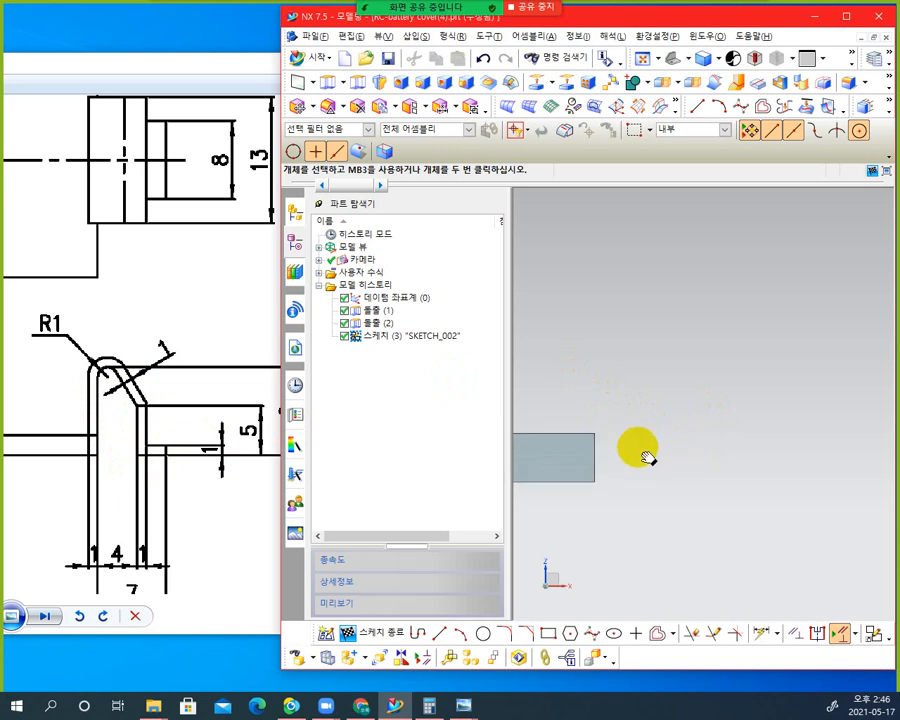
click(439, 633)
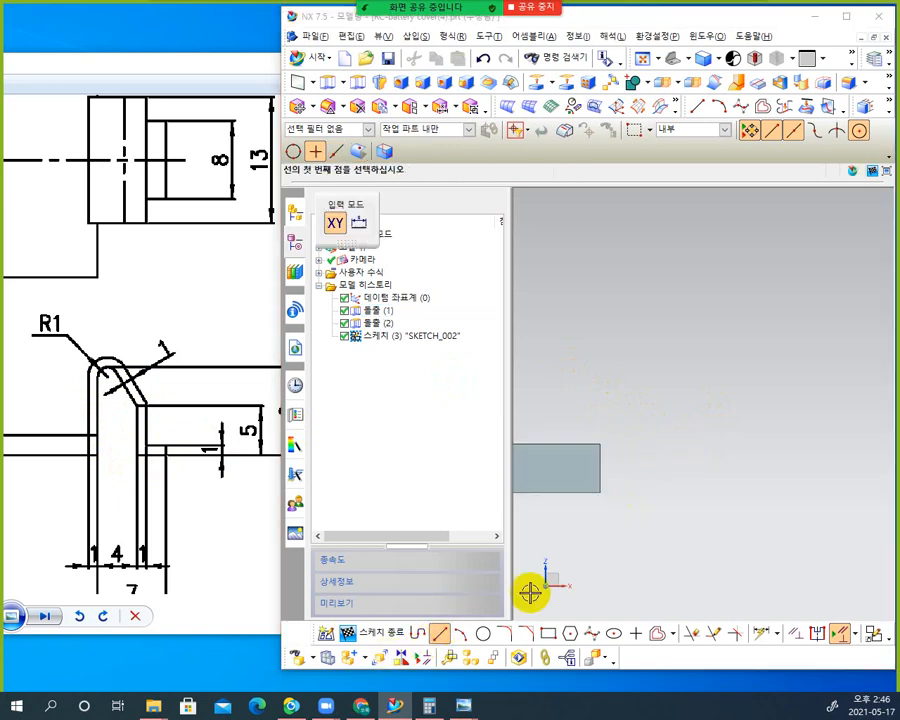
click(415, 638)
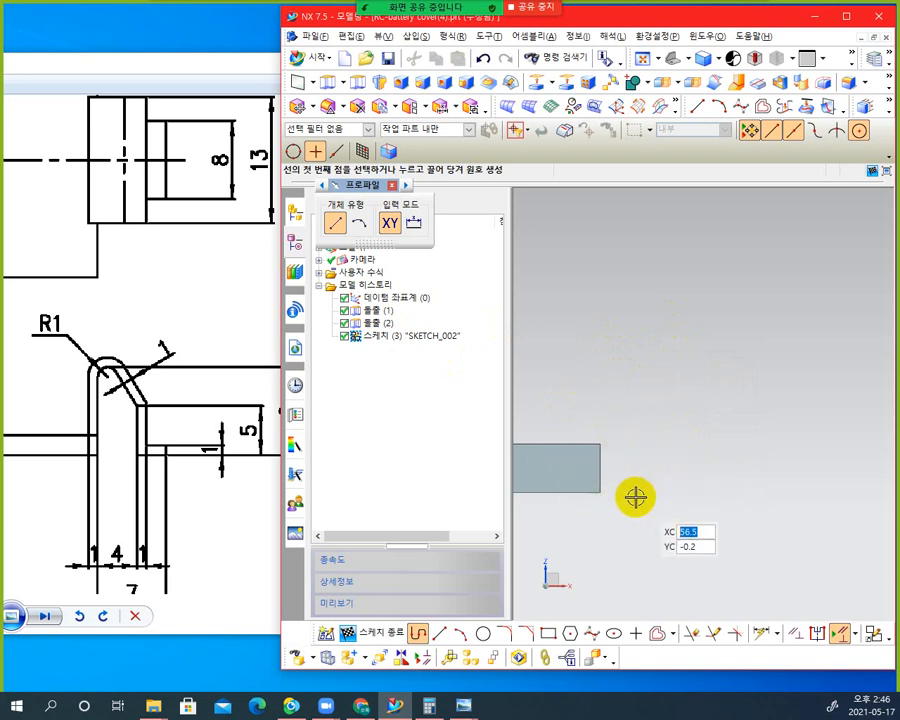
click(598, 443)
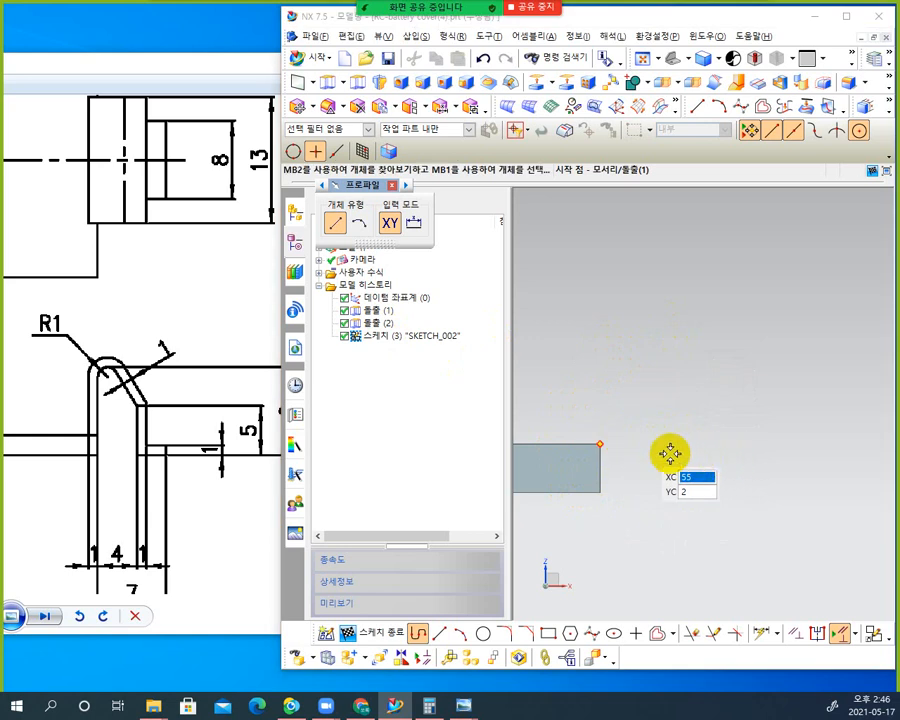
click(600, 445)
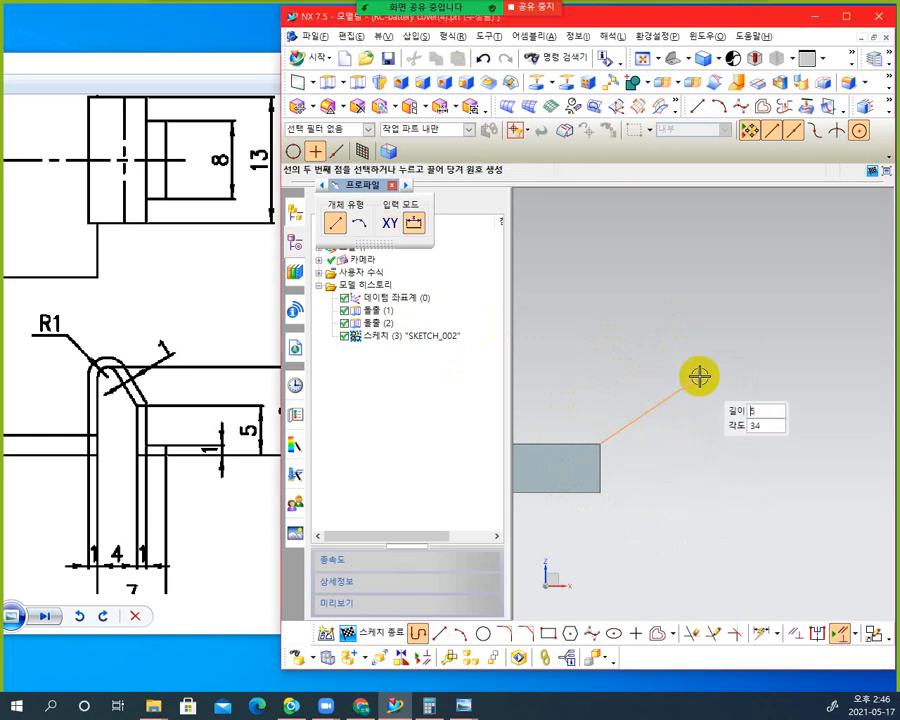
click(600, 324)
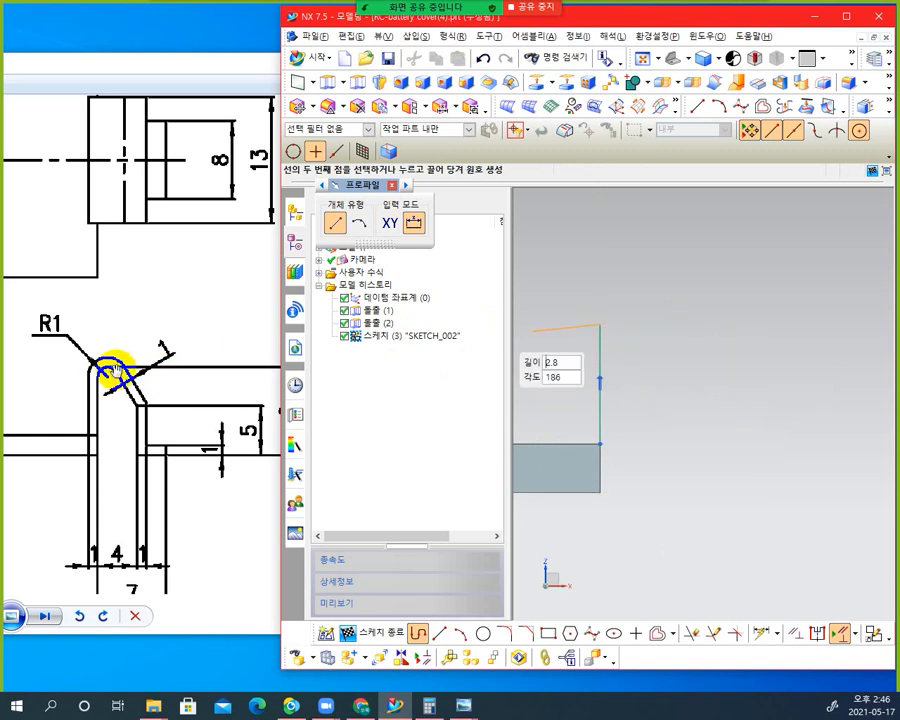
click(366, 230)
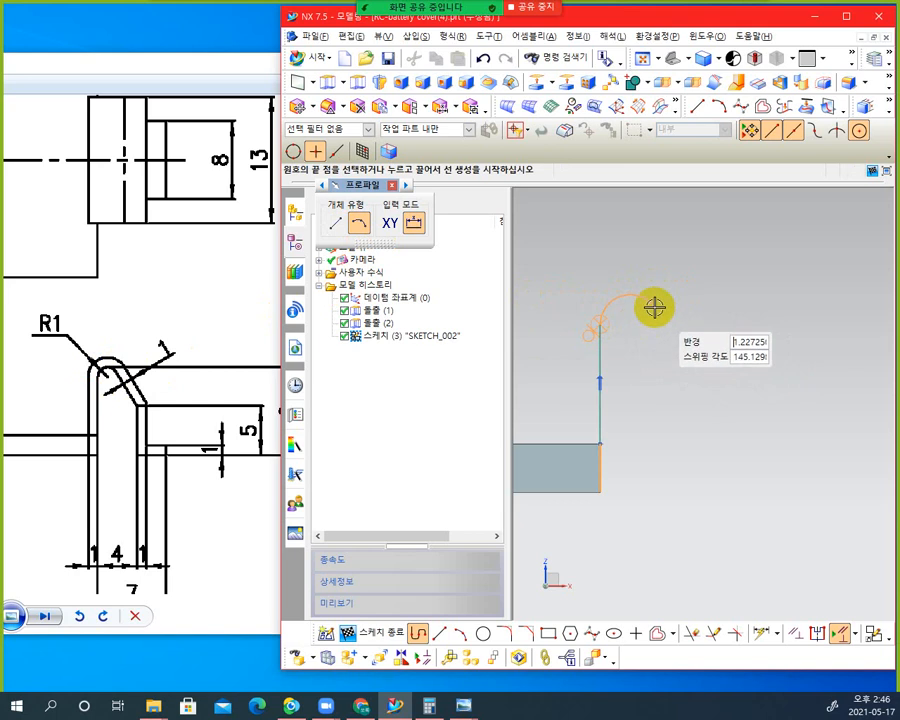
click(652, 305)
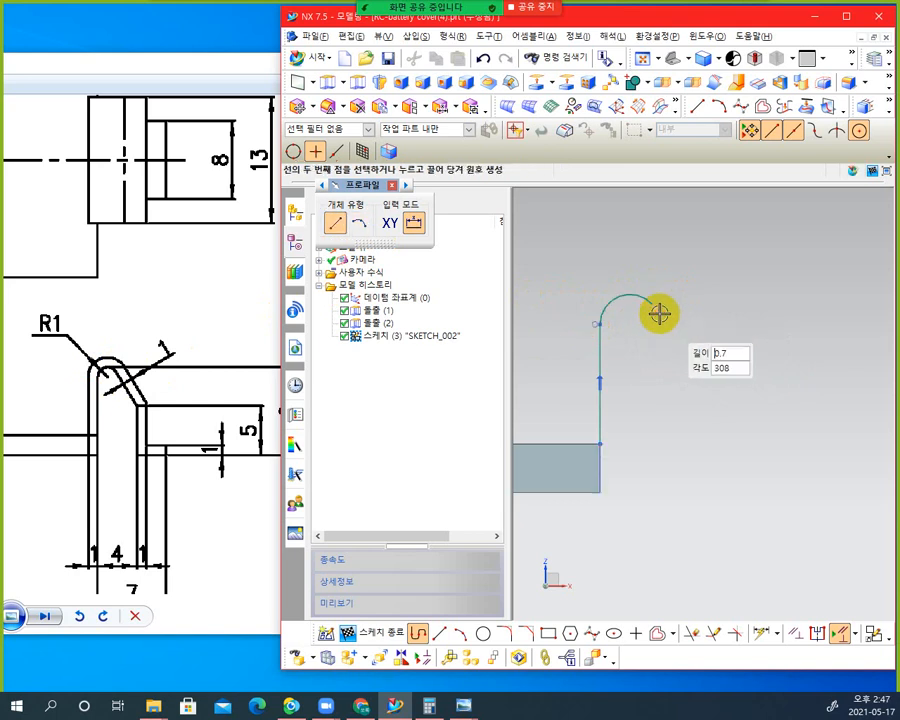
Continue the hook profile with a sloping line about 3.9 mm long, a vertical line down and a short outward horizontal line, ending the profile
text(5)
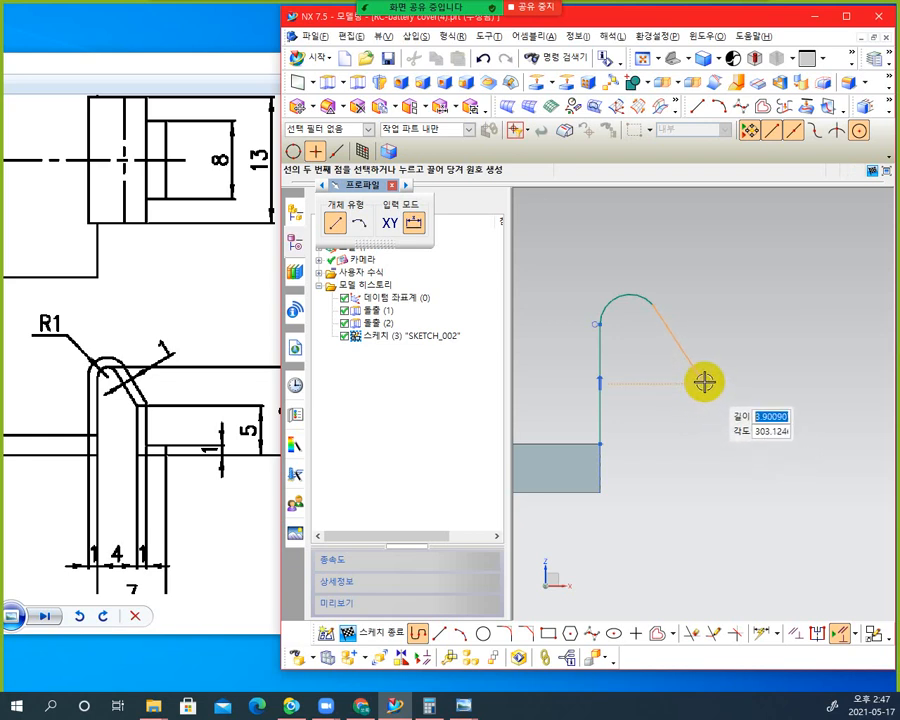
click(703, 382)
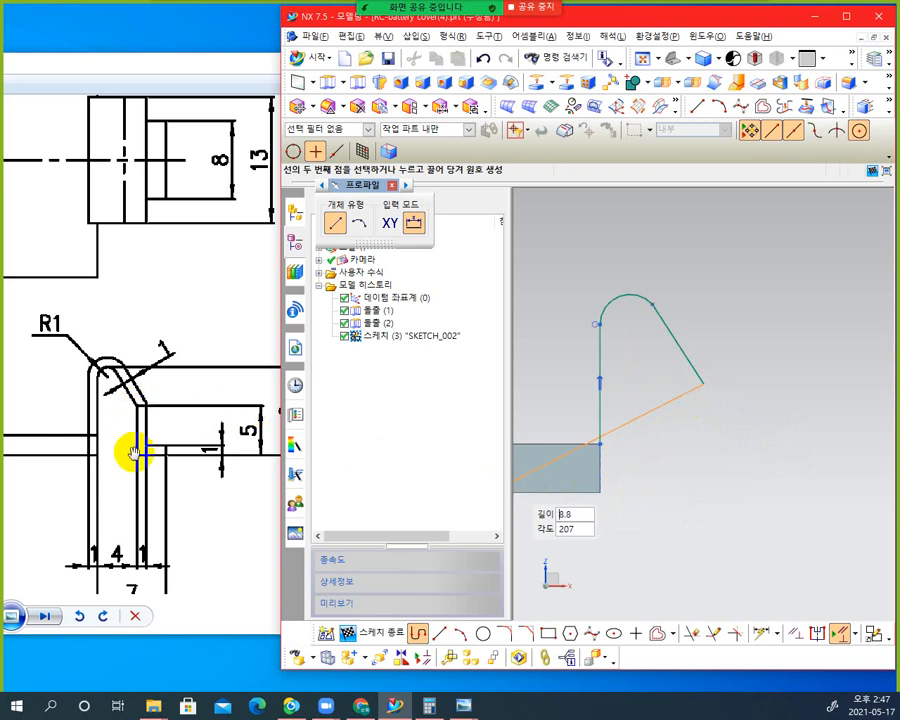
click(702, 495)
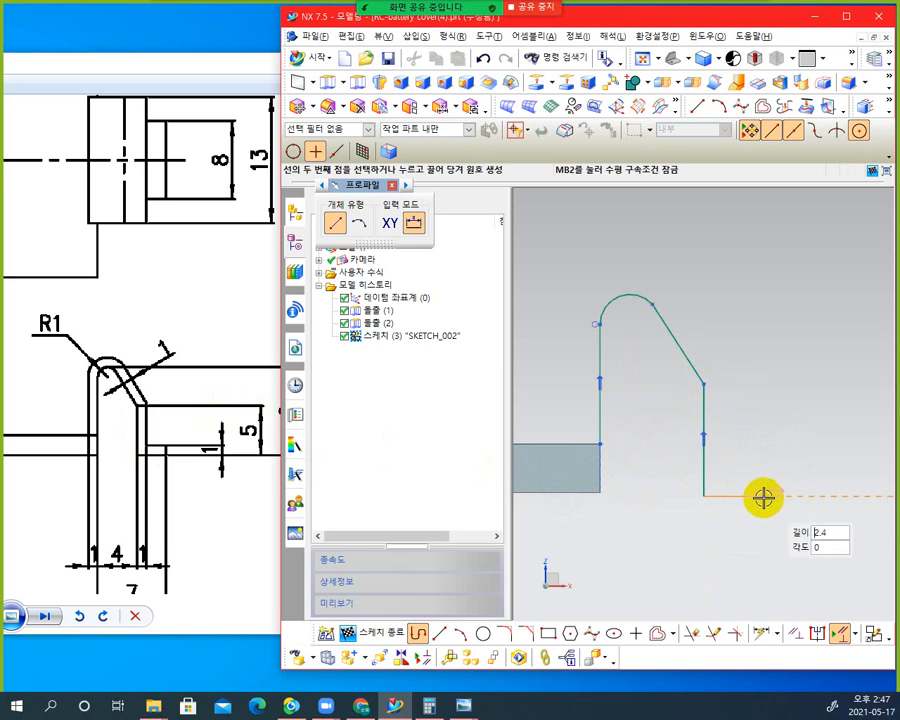
click(751, 496)
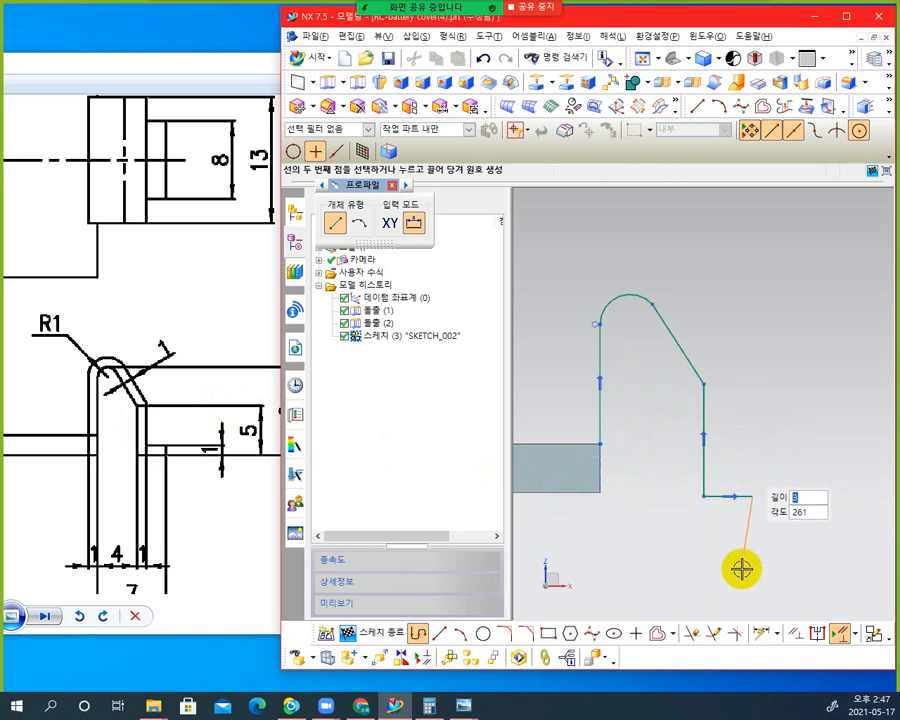
text(2.9)
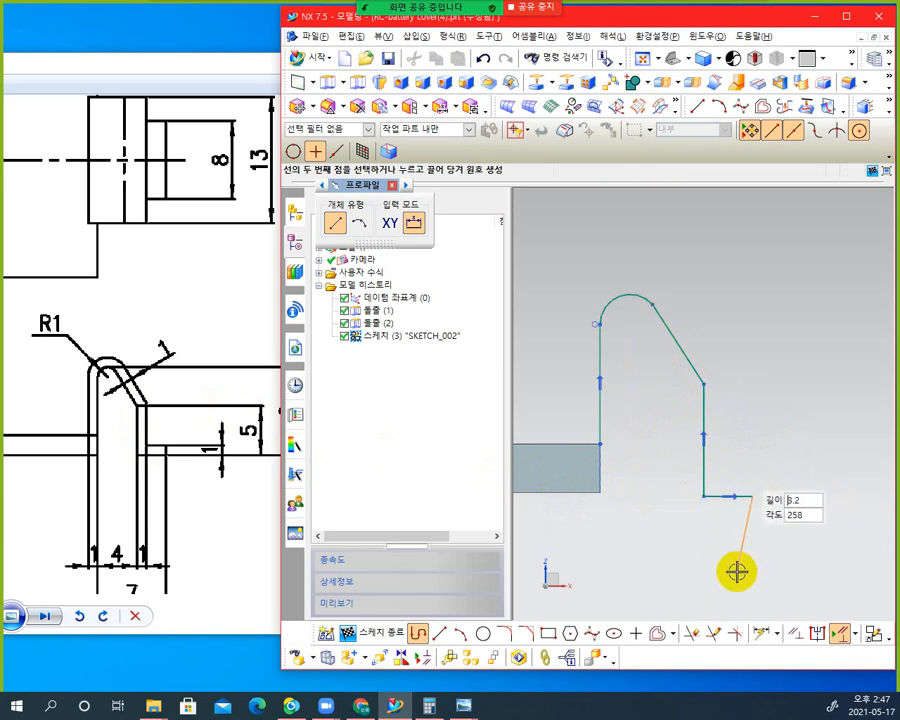
click(393, 188)
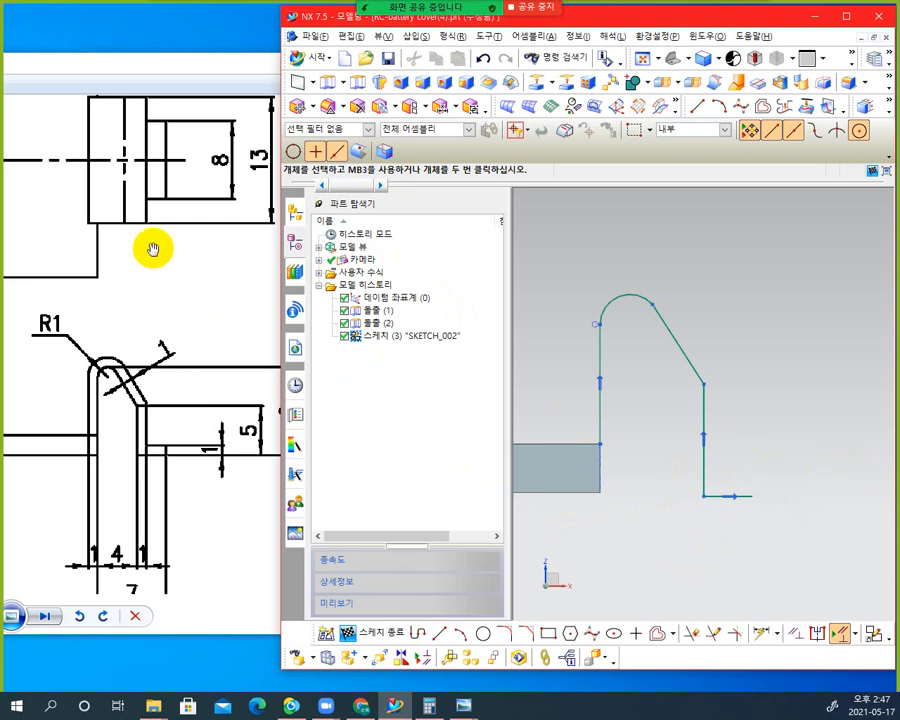
Shift the drawing viewer aside and narrow the NX window so the clip's height dimensions stay readable beside the sketch
mouse_move(172, 70)
mouse_down()
mouse_move(134, 68)
mouse_move(148, 72)
mouse_up()
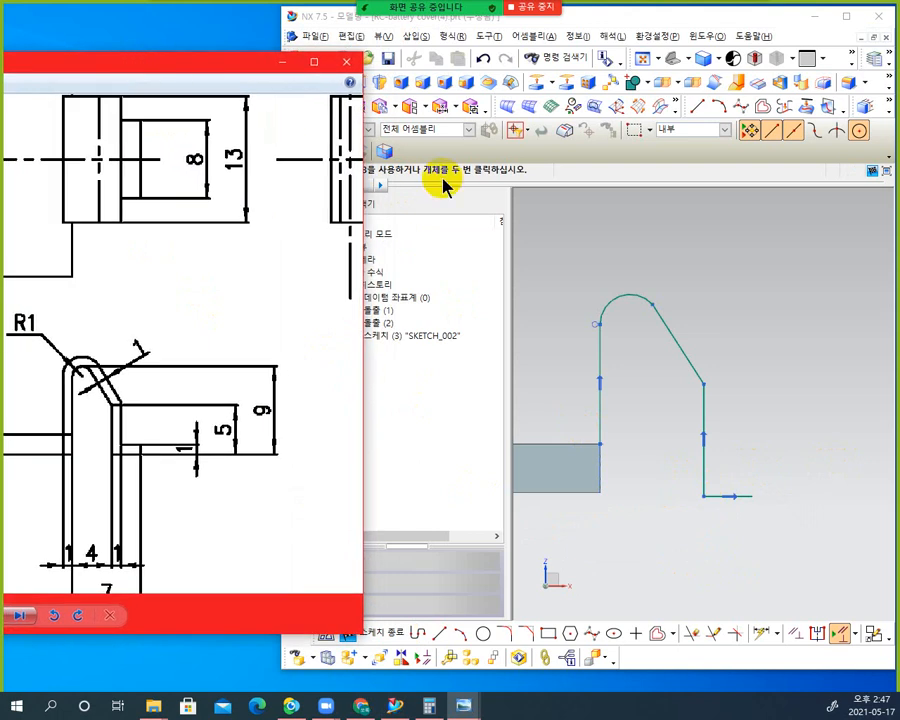
click(330, 20)
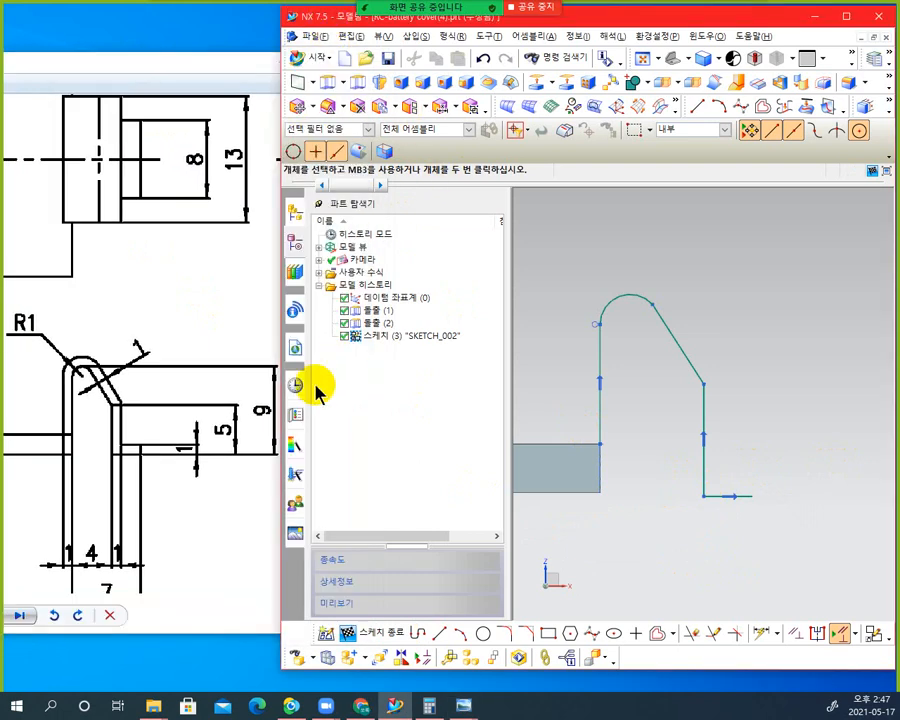
drag(281, 397, 289, 396)
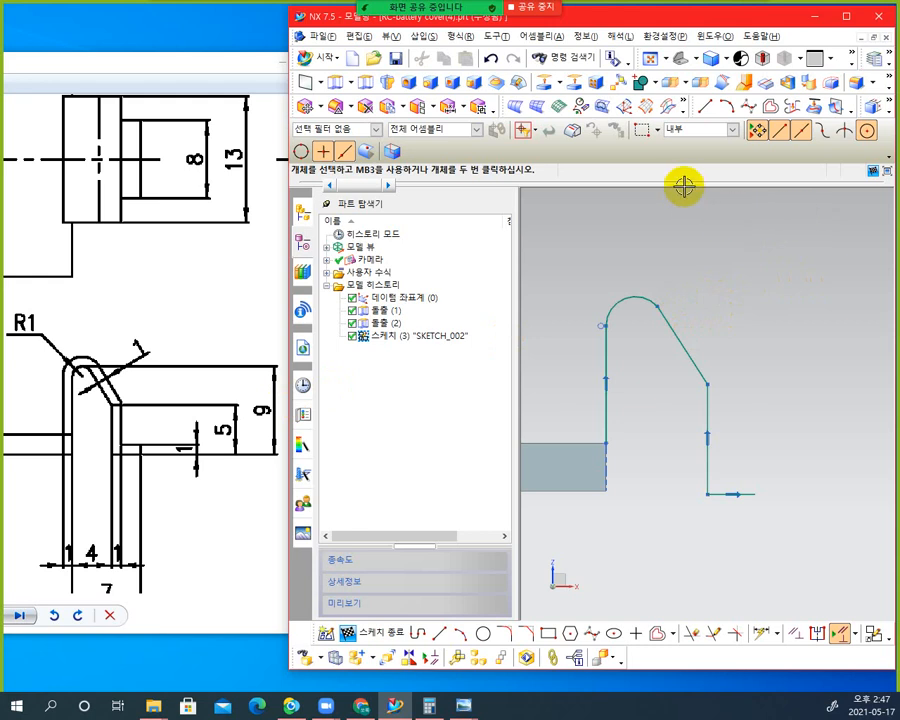
Dimension the height from the plate's lower edge to the top of the hook arc as 9 mm
click(759, 634)
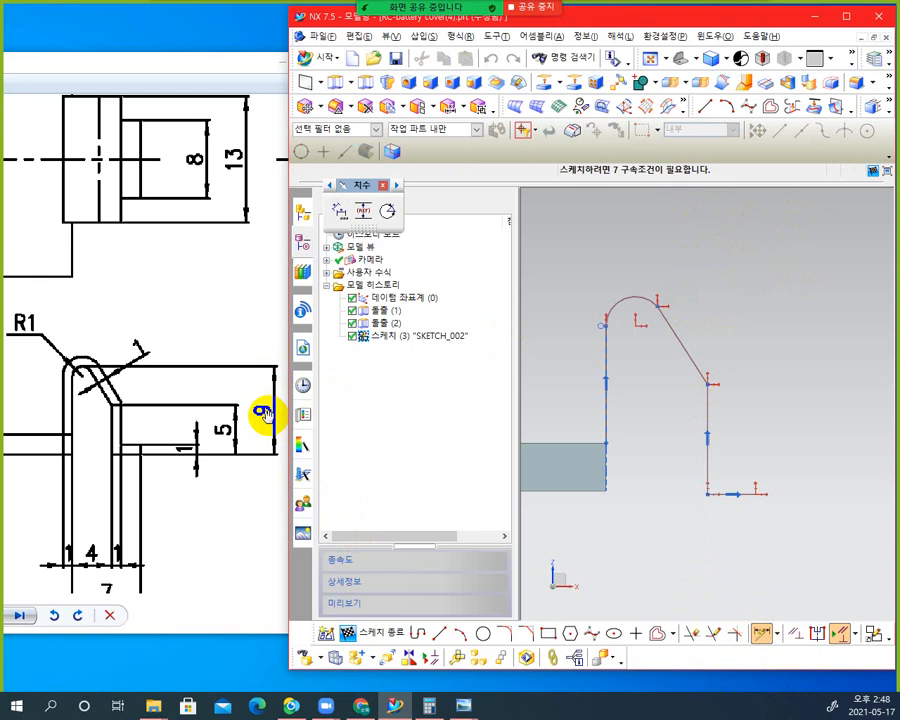
click(637, 296)
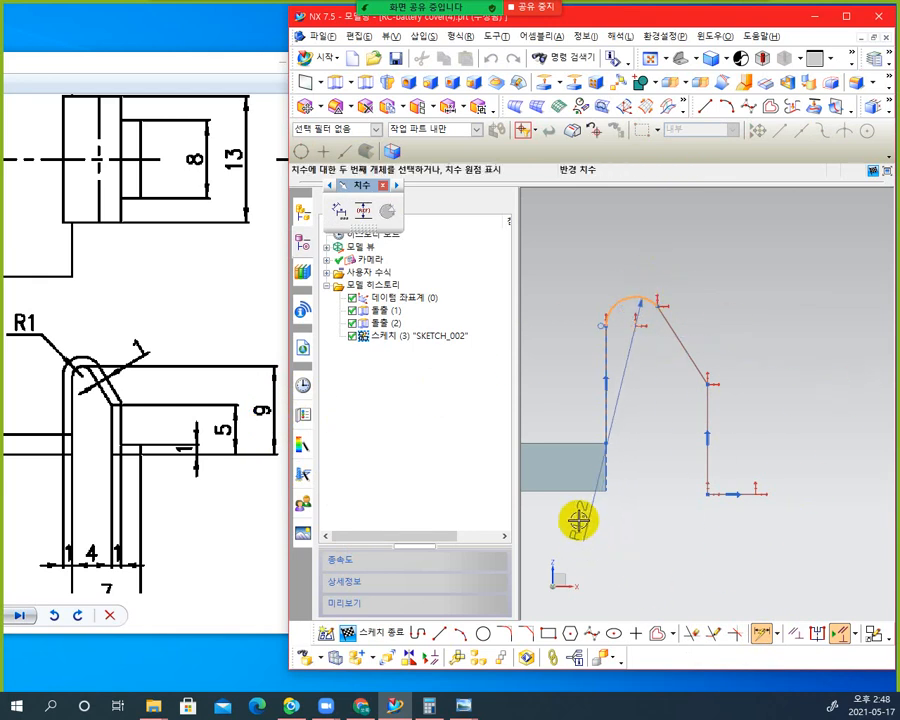
click(565, 492)
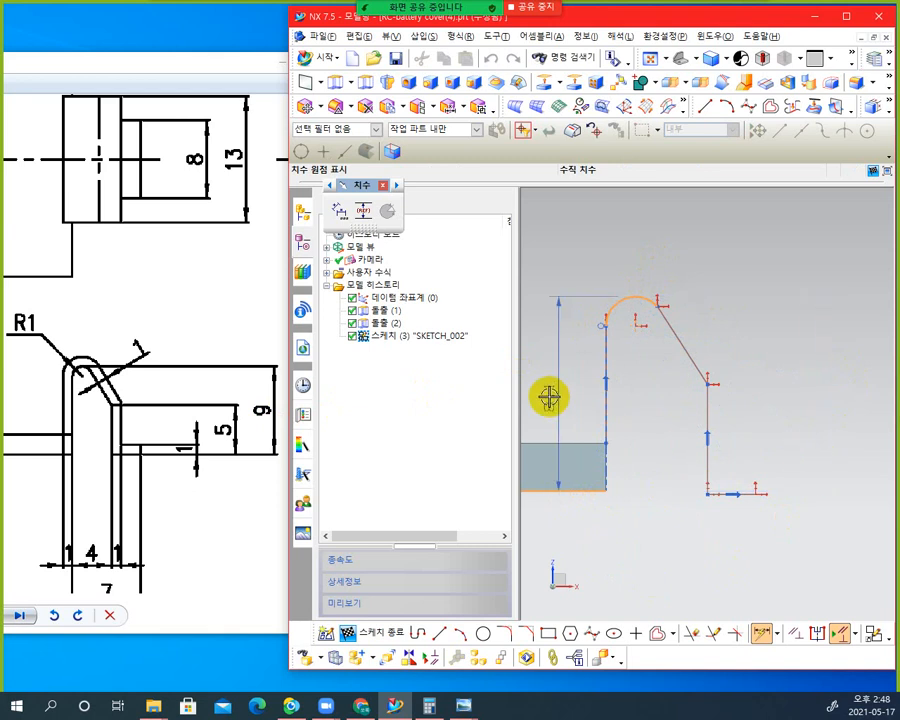
click(547, 393)
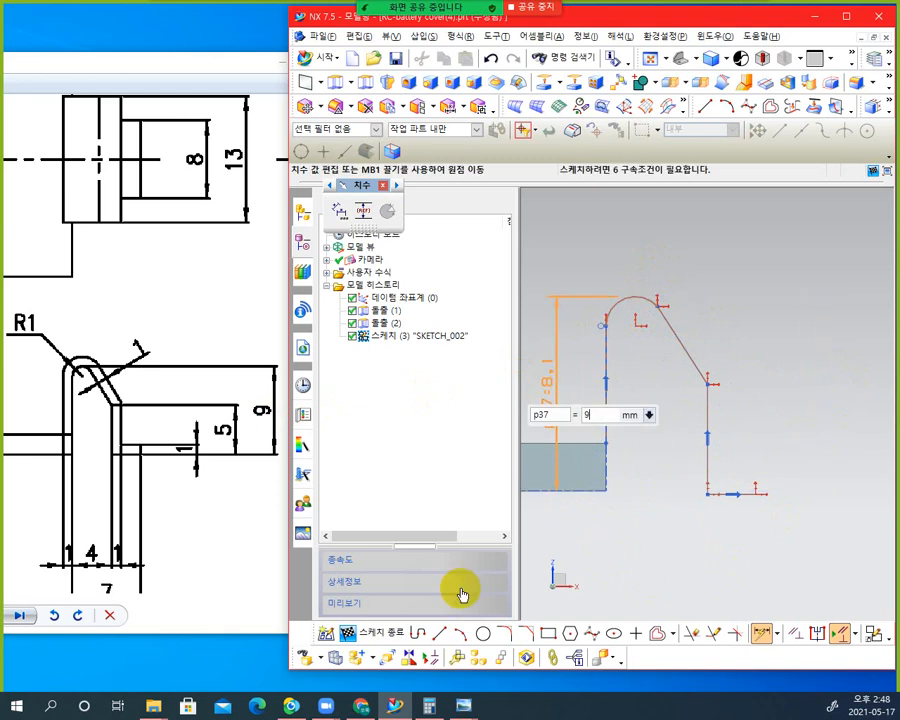
key(Return)
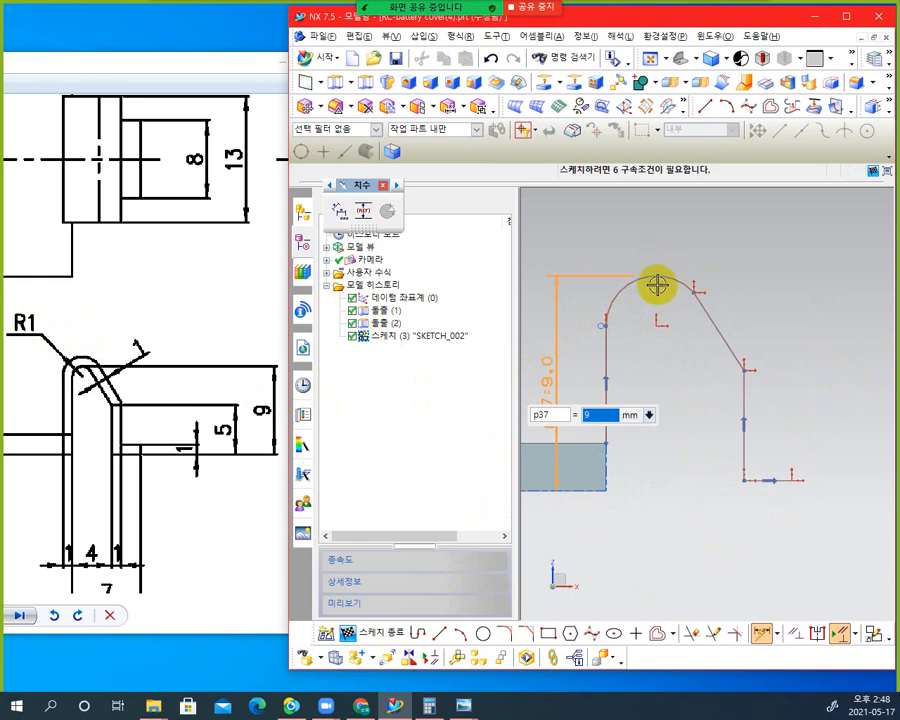
Add a radius dimension of 1 mm to the arc at the top of the hook
click(627, 283)
click(594, 234)
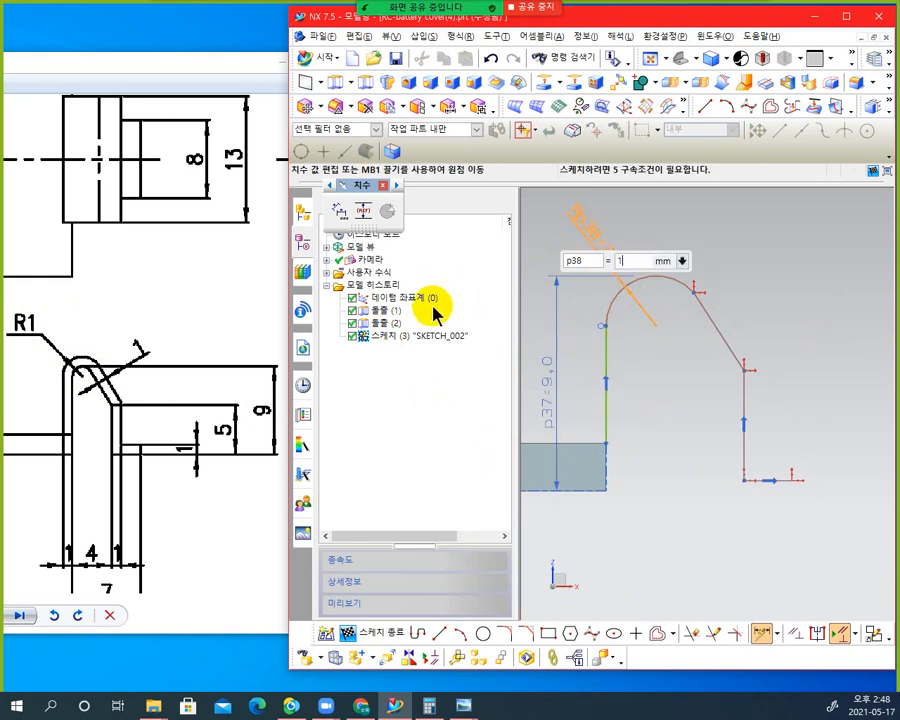
key(Return)
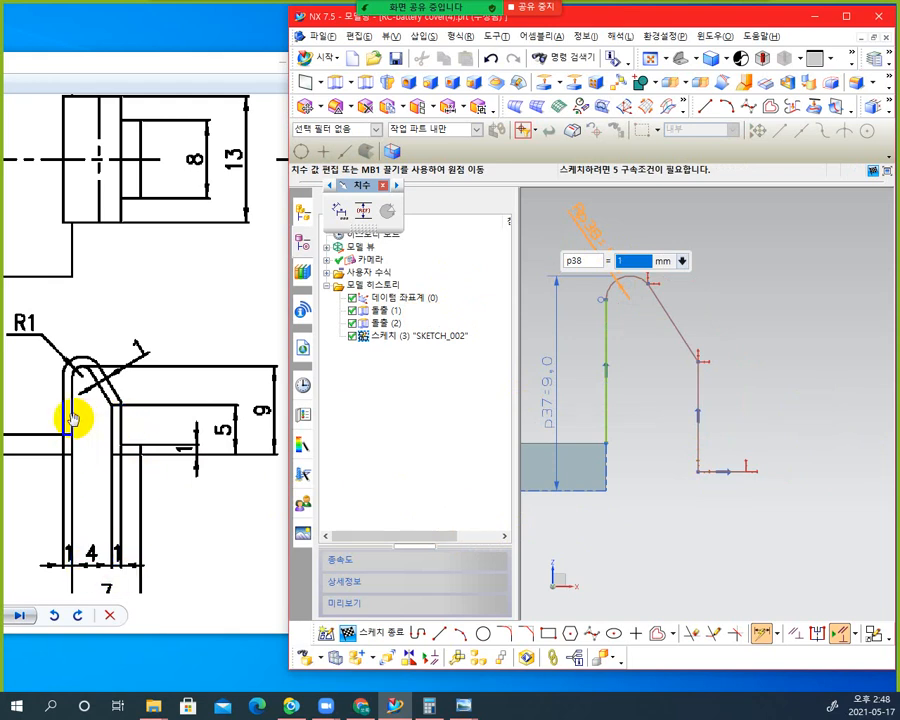
Dimension the horizontal distance between the hook's two vertical lines as 4 mm
click(606, 408)
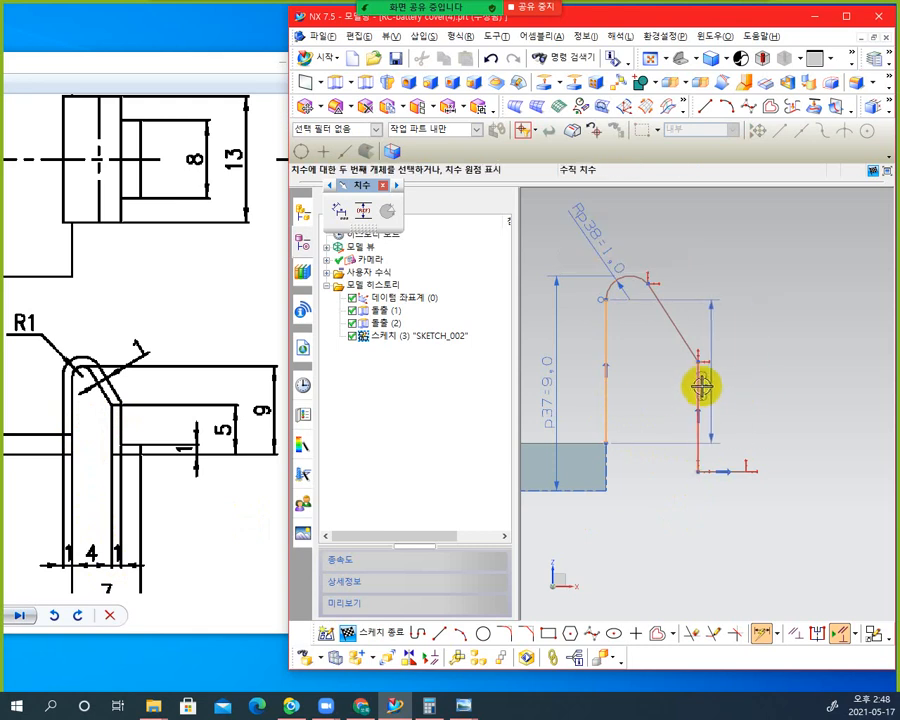
click(699, 386)
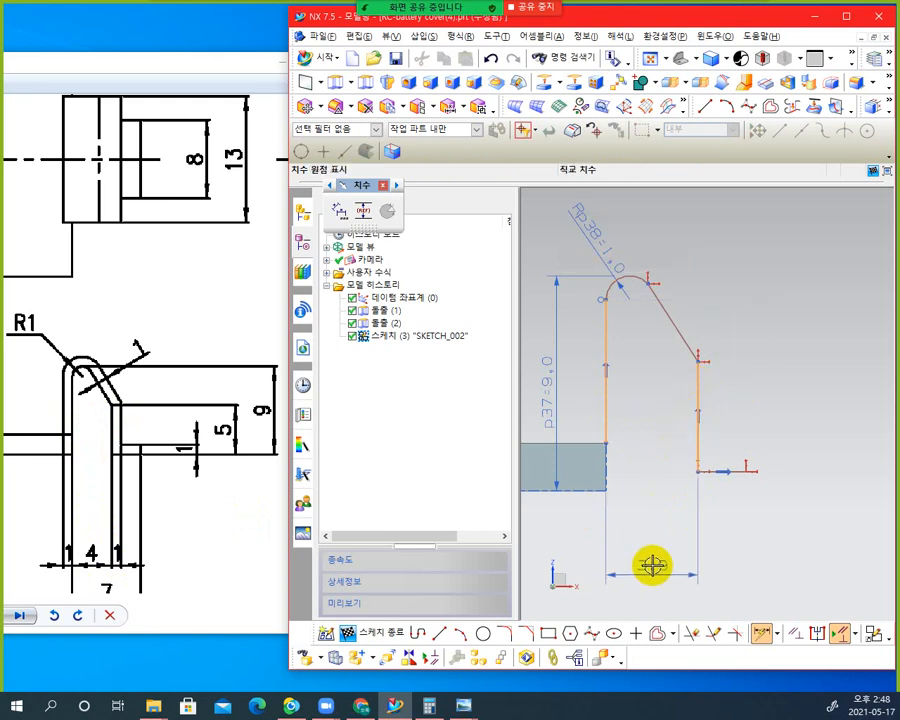
click(655, 575)
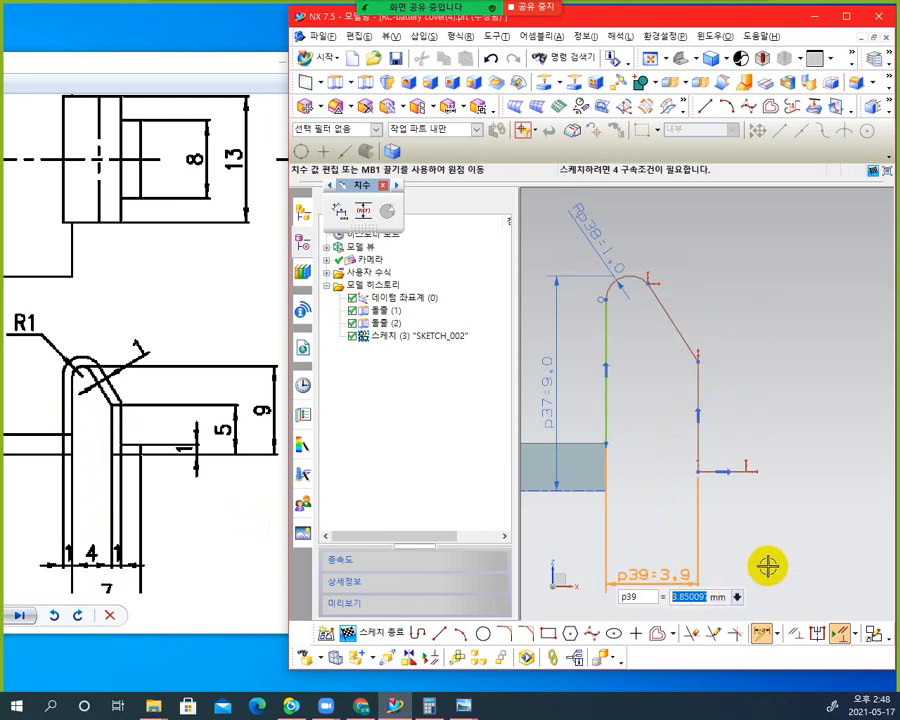
text(4)
key(Return)
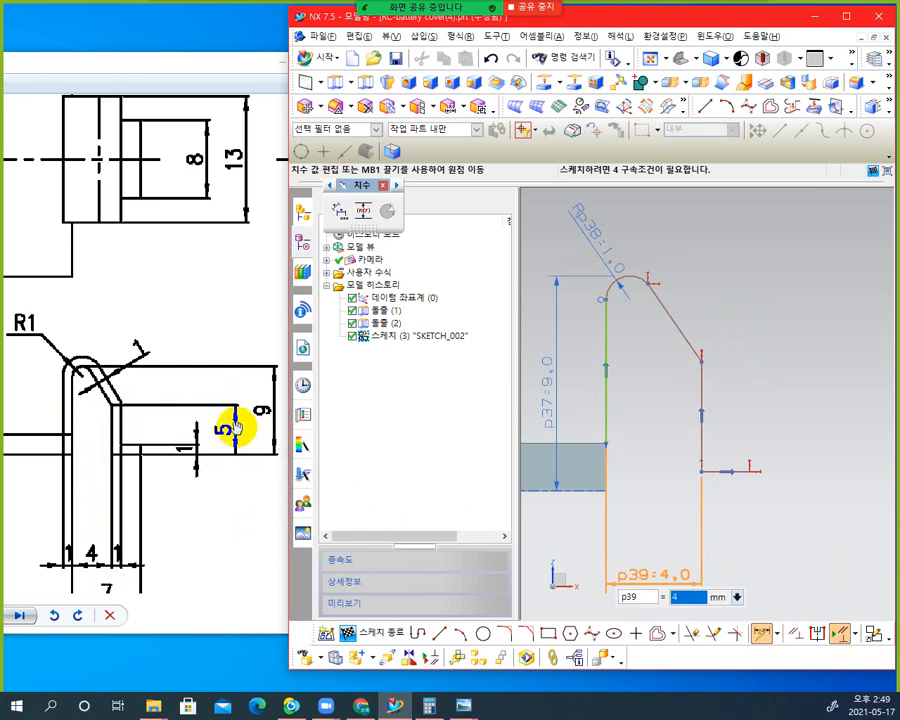
Dimension the length of the outer vertical line below the sloping line as 5 mm
click(700, 392)
click(665, 420)
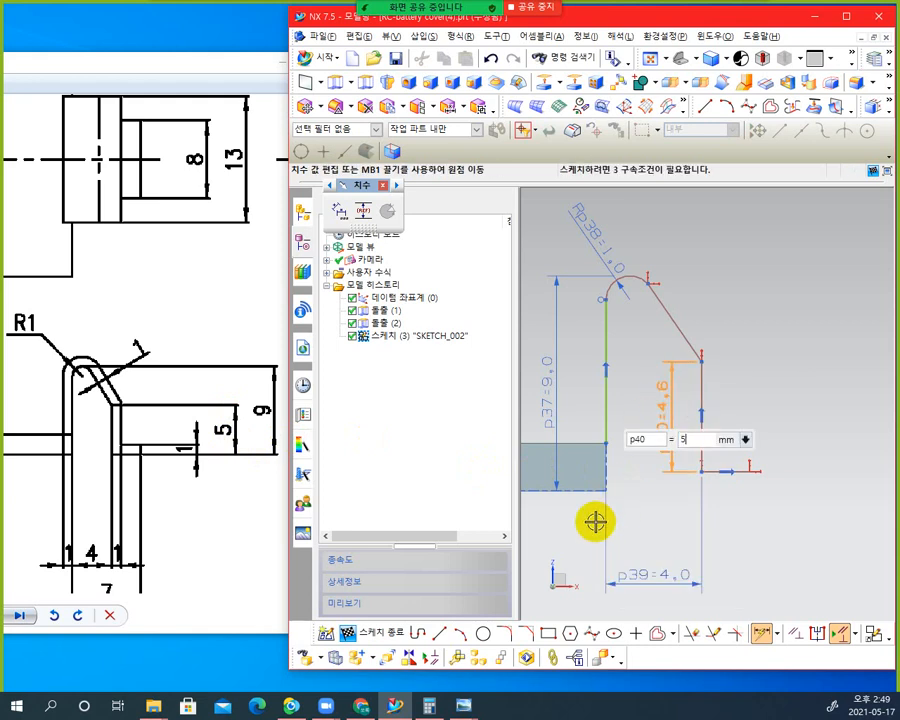
text(5)
key(Return)
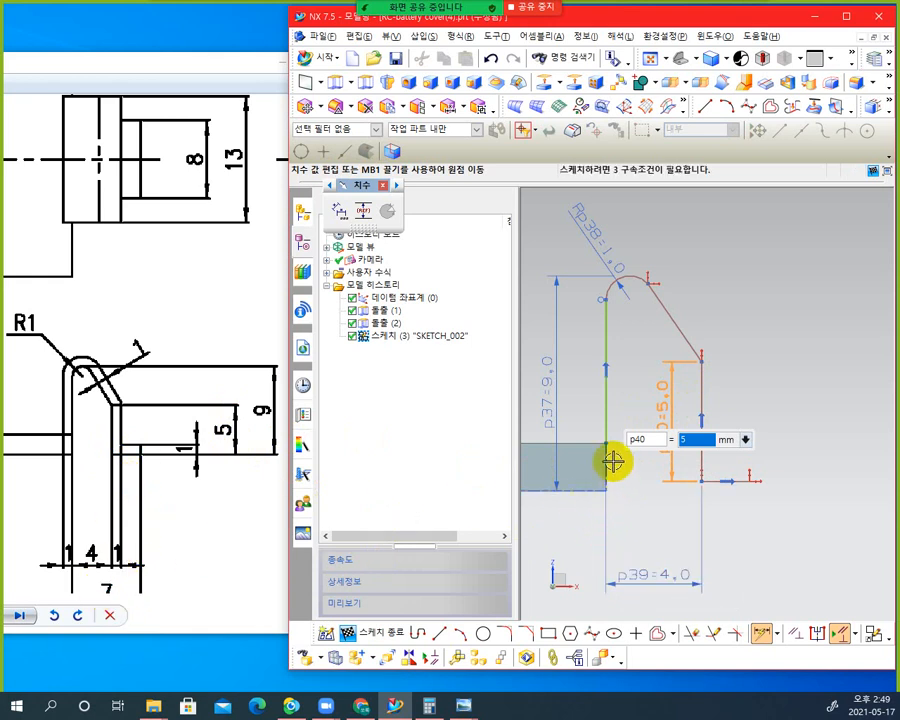
Dimension the width from the inner vertical line to the free end of the short horizontal line as 7 mm
click(603, 398)
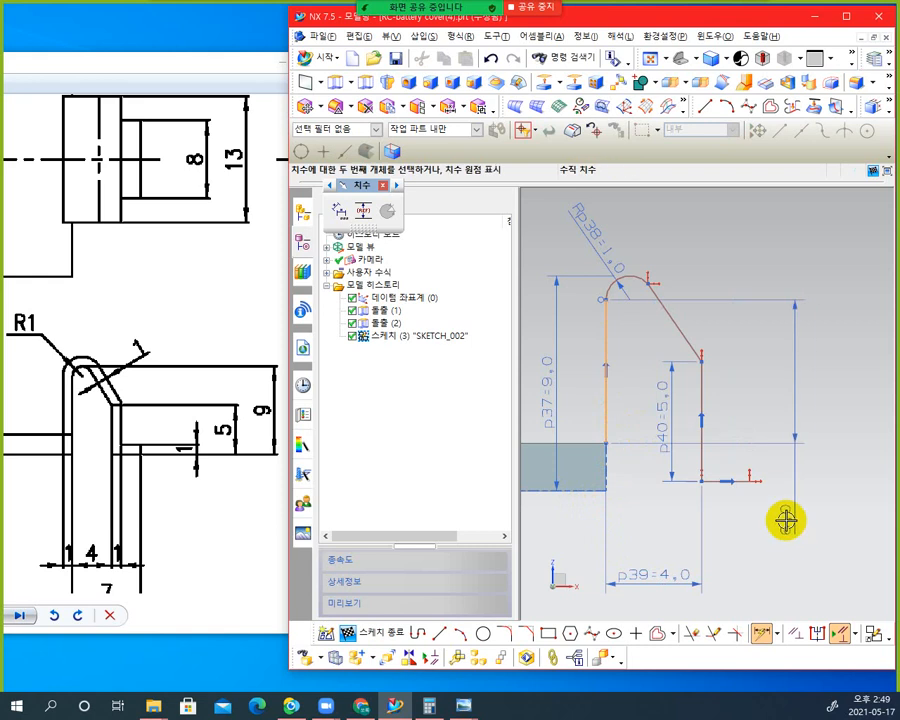
click(749, 483)
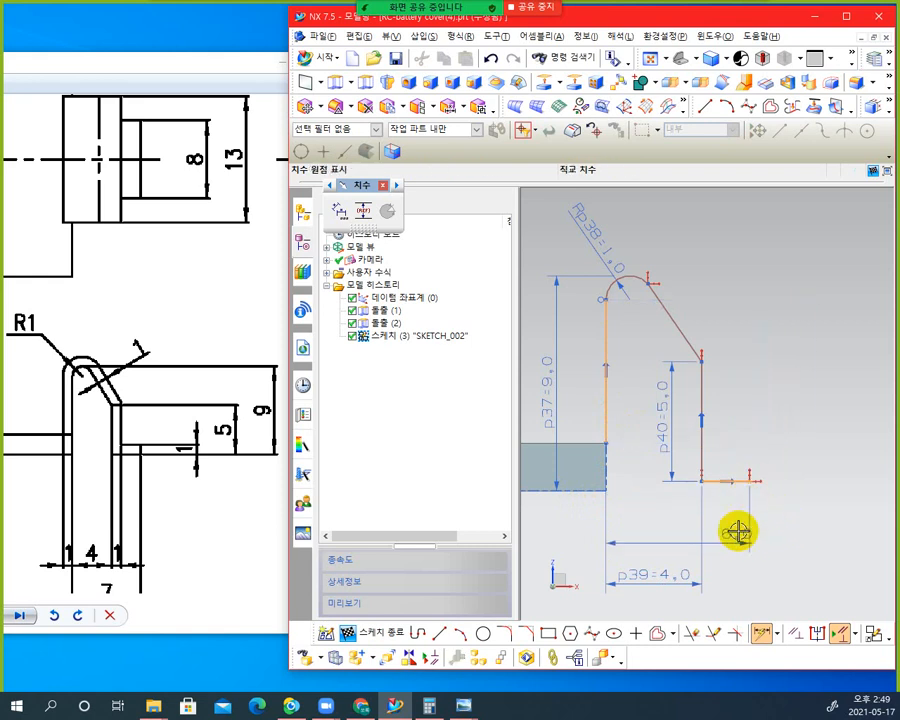
click(676, 600)
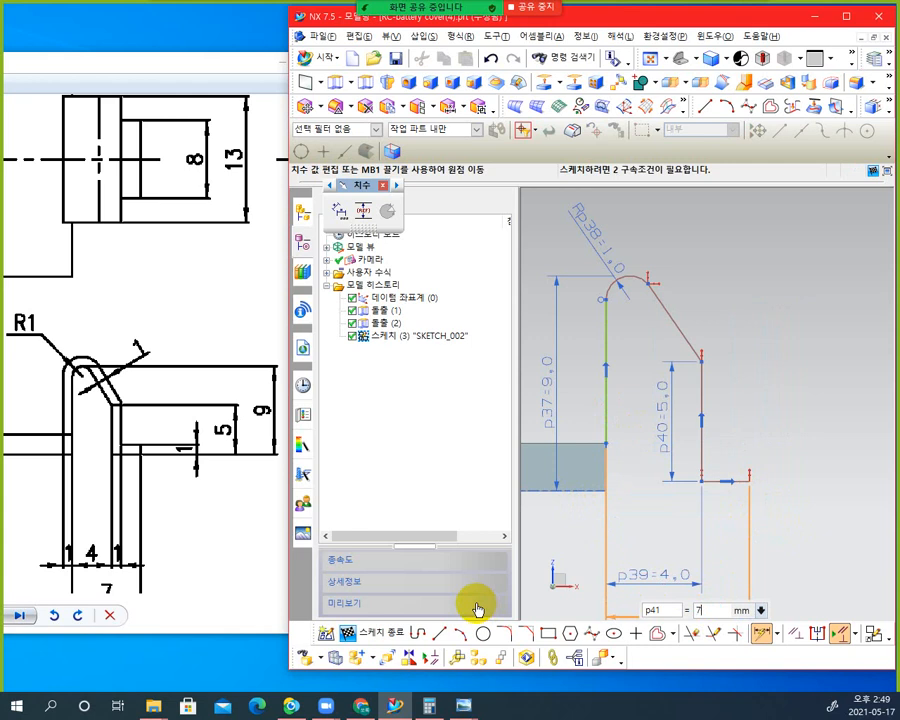
key(Return)
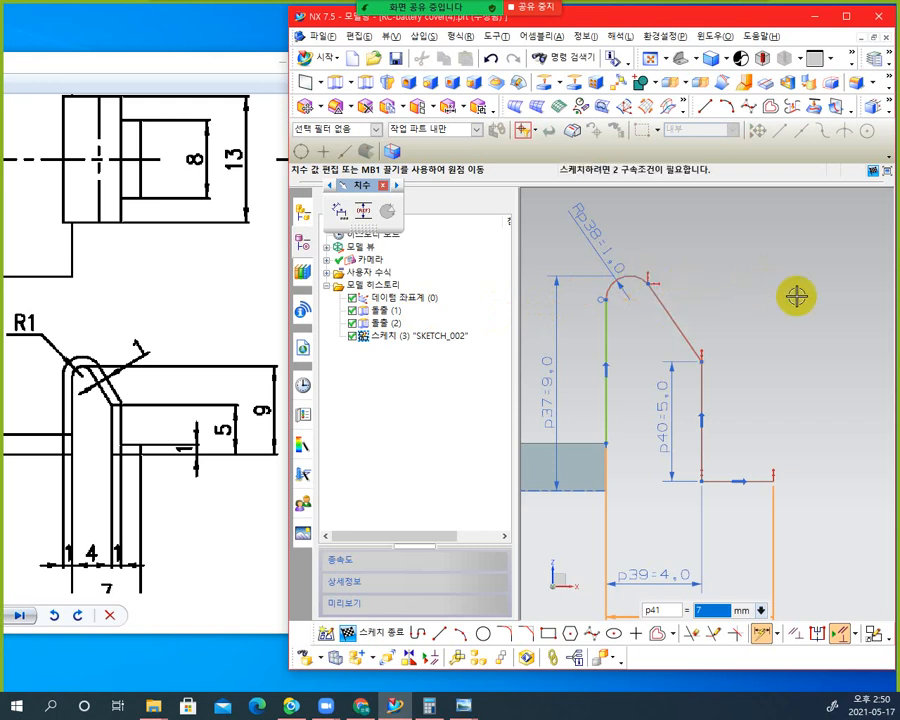
Constrain the short horizontal line at the hook's foot to be collinear with the plate's lower edge
click(800, 641)
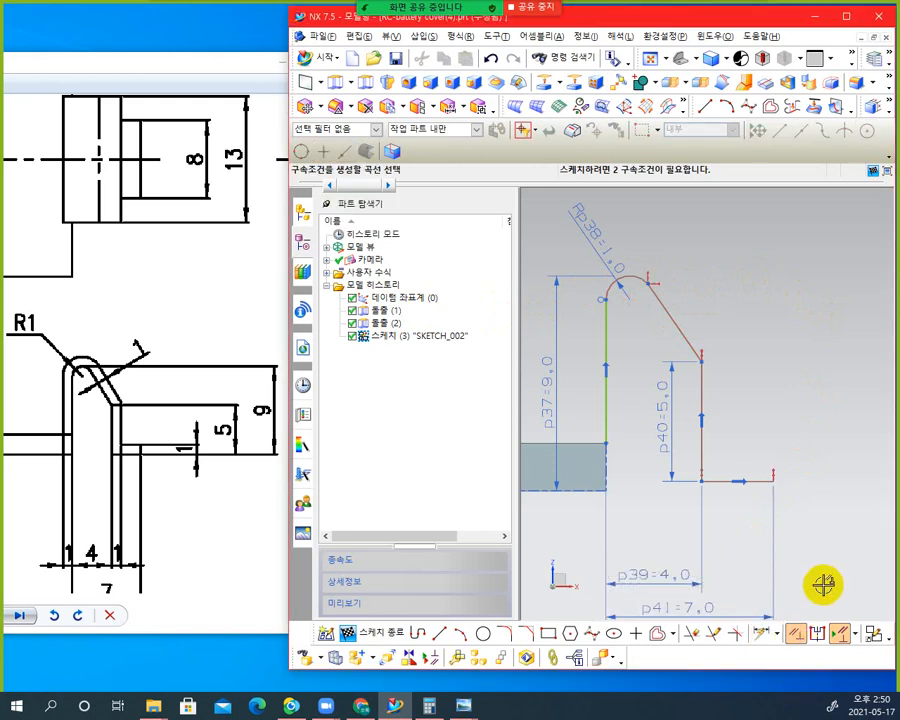
click(707, 480)
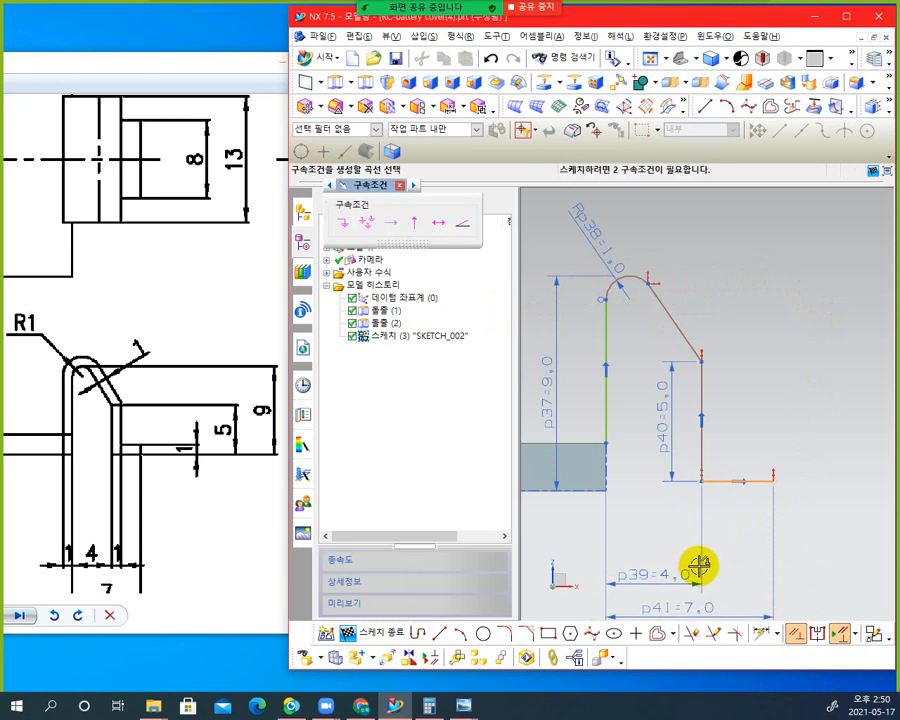
click(574, 490)
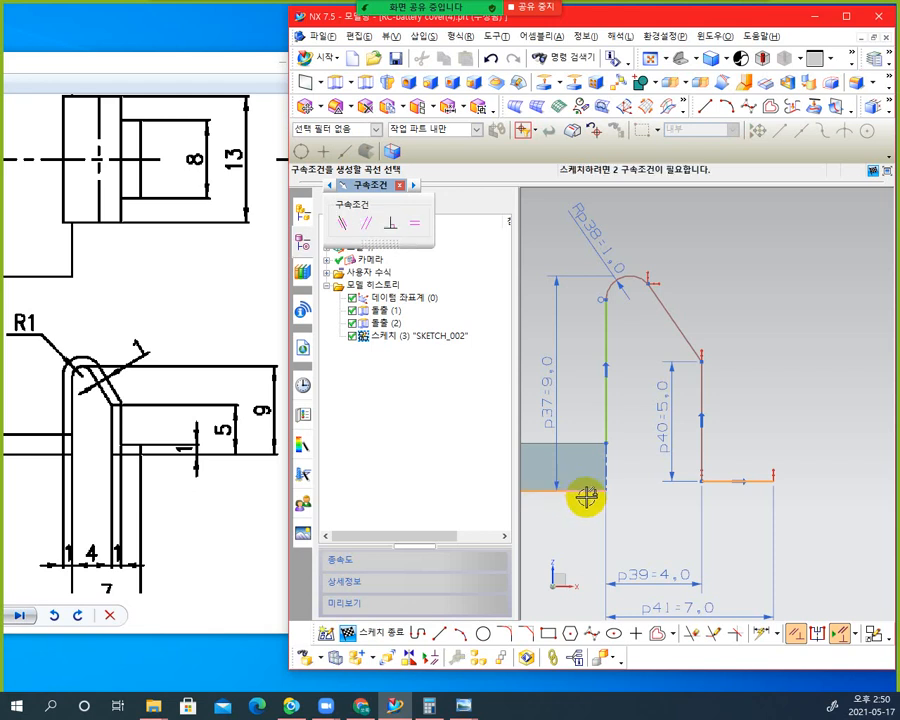
click(346, 227)
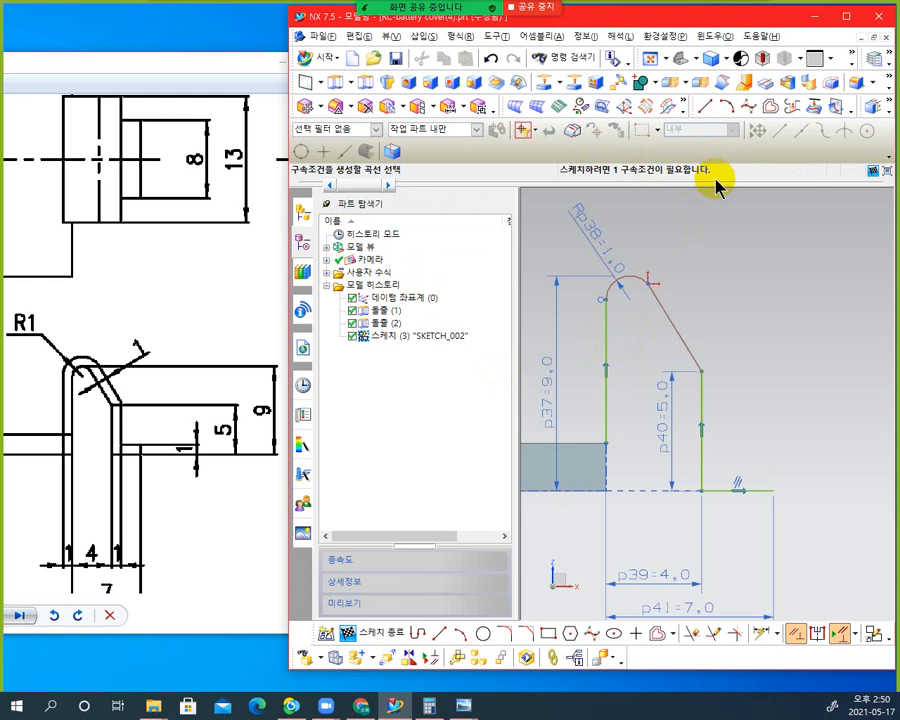
Constrain the hook's top arc and the sloping line to be tangent
click(630, 281)
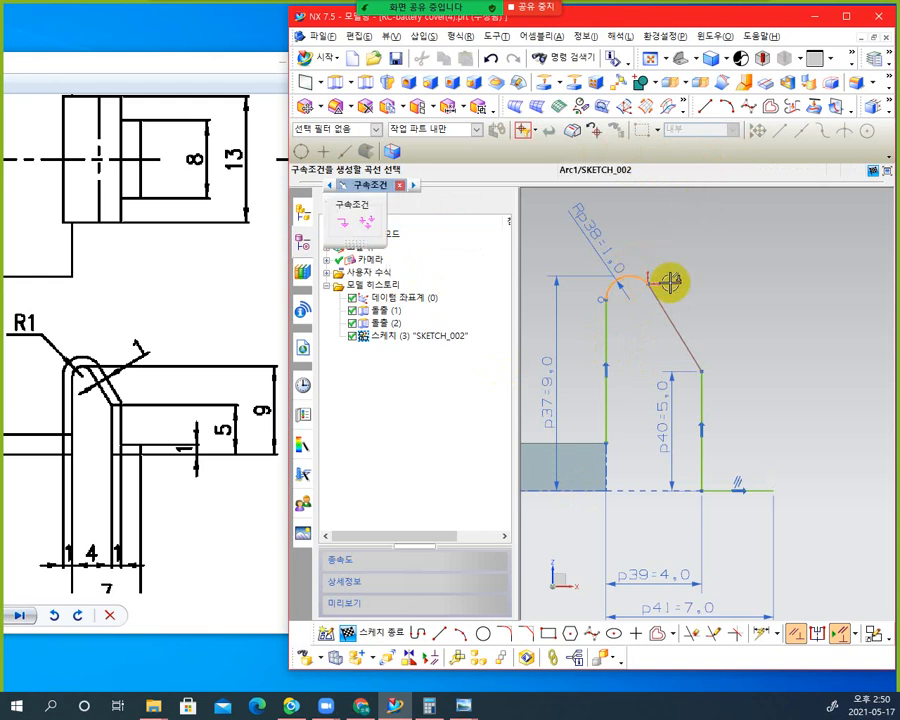
click(666, 307)
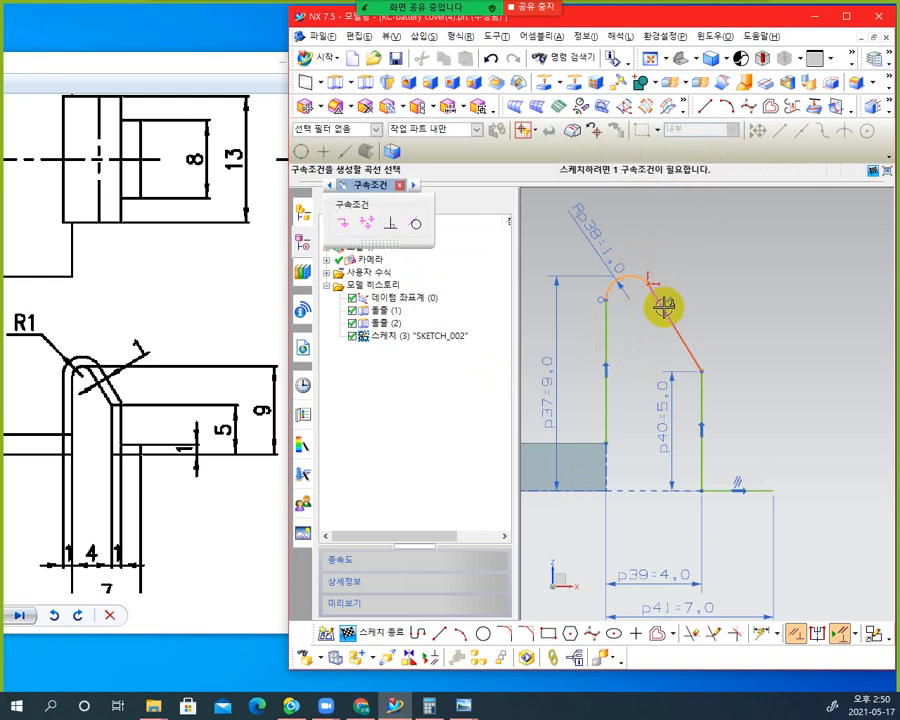
click(415, 228)
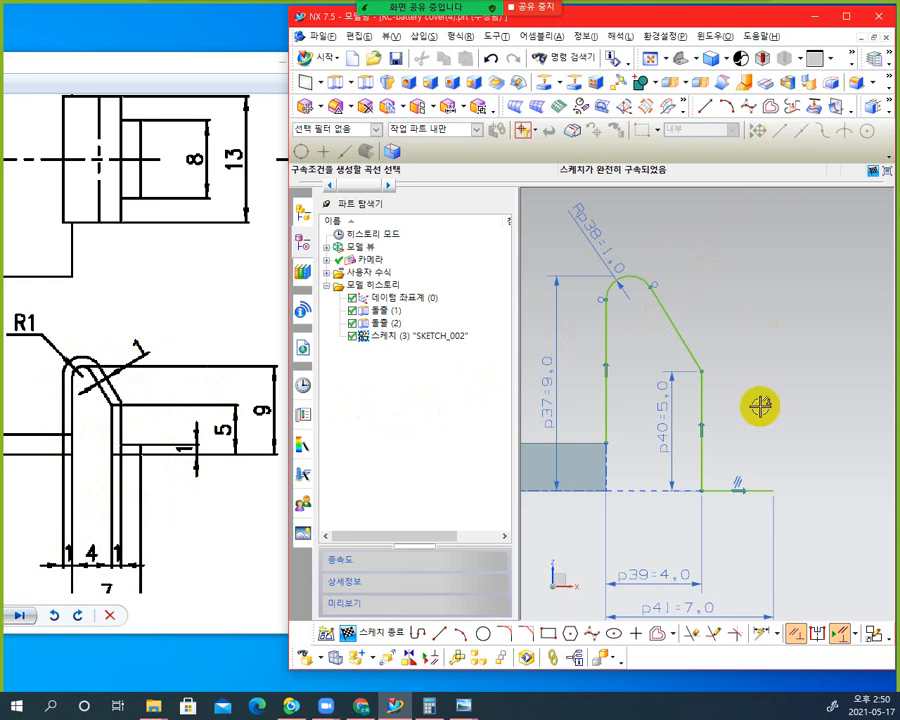
Offset the whole connected hook profile outward by 1 mm with a single copy, reversing the offset direction
click(656, 637)
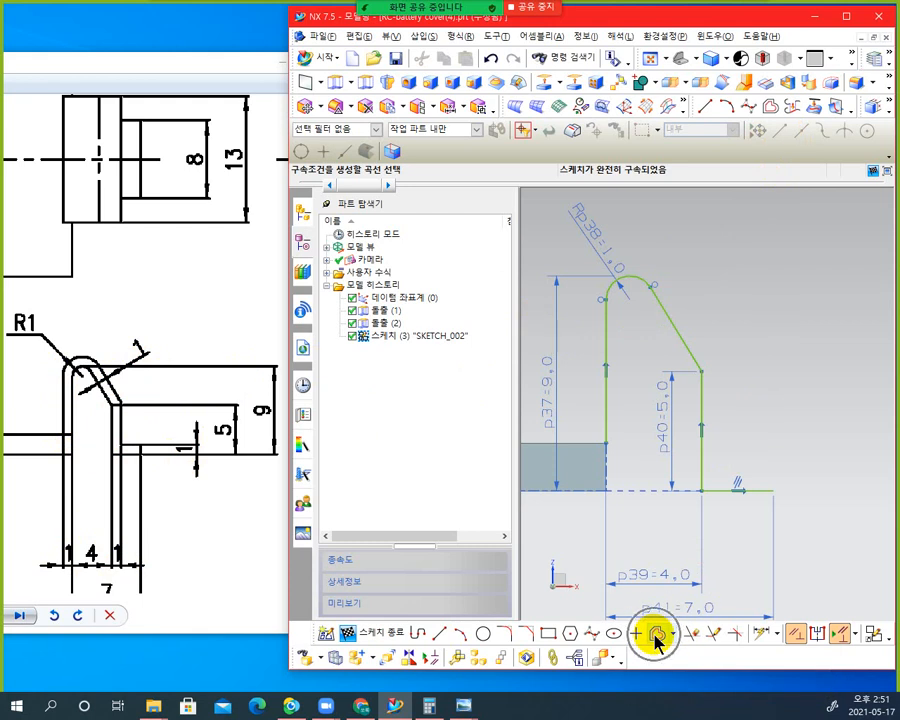
click(656, 637)
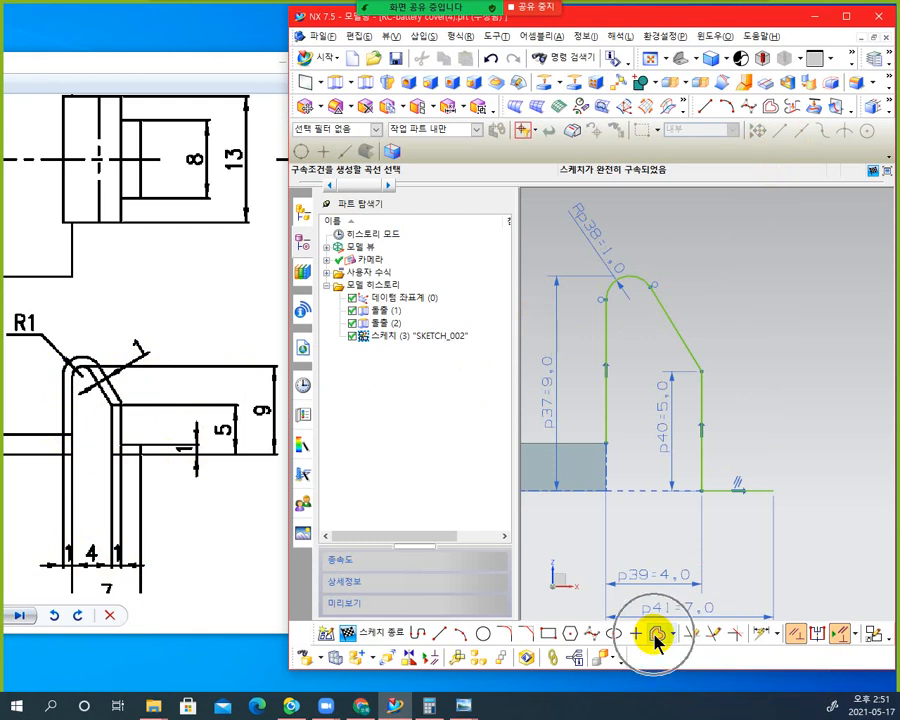
click(656, 637)
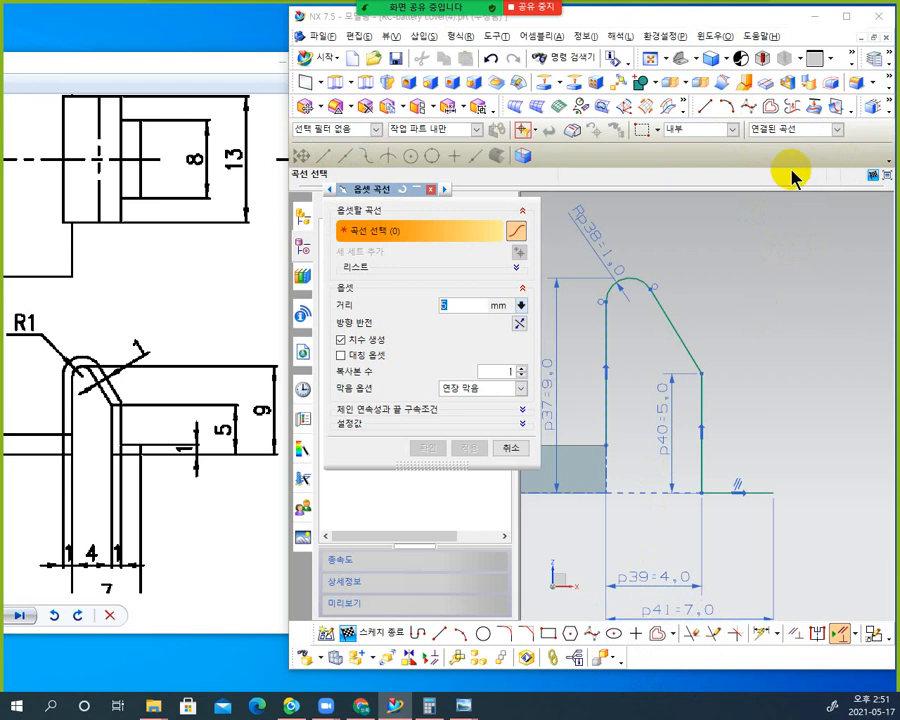
click(606, 397)
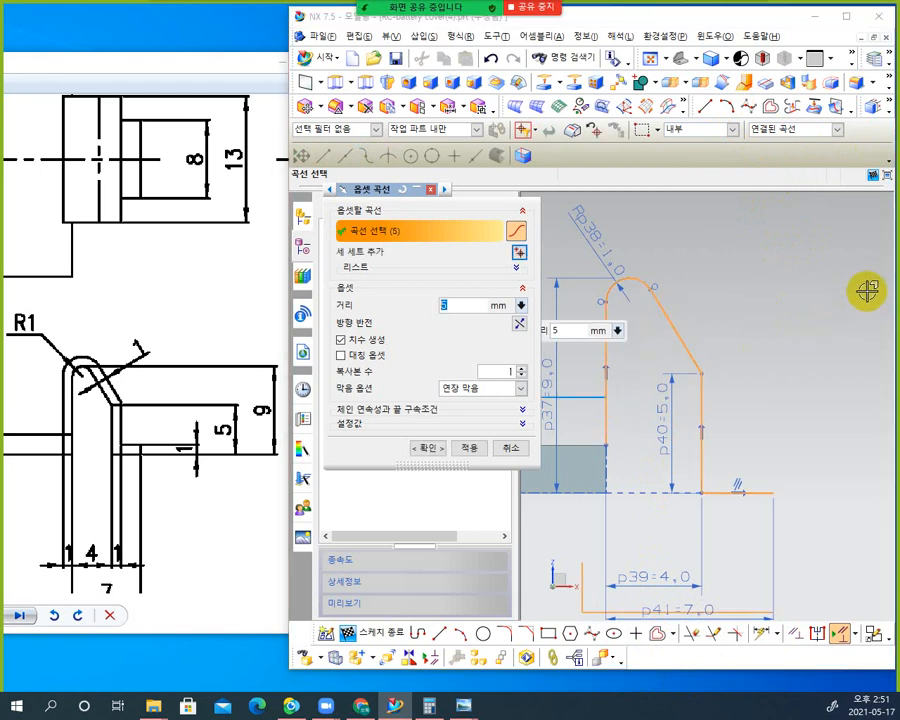
click(519, 323)
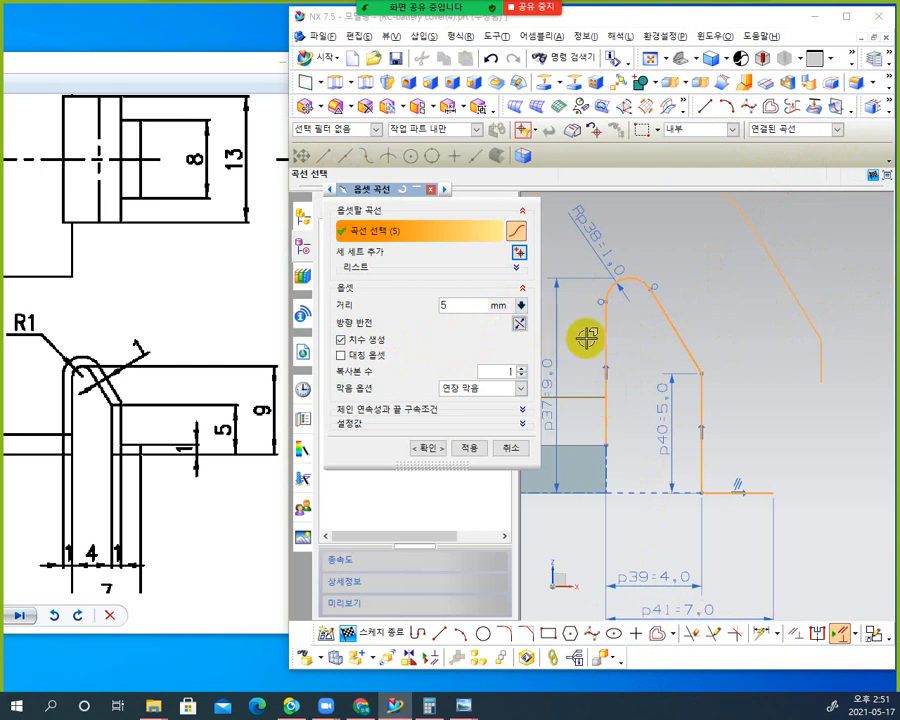
scroll(755, 360, down, 3)
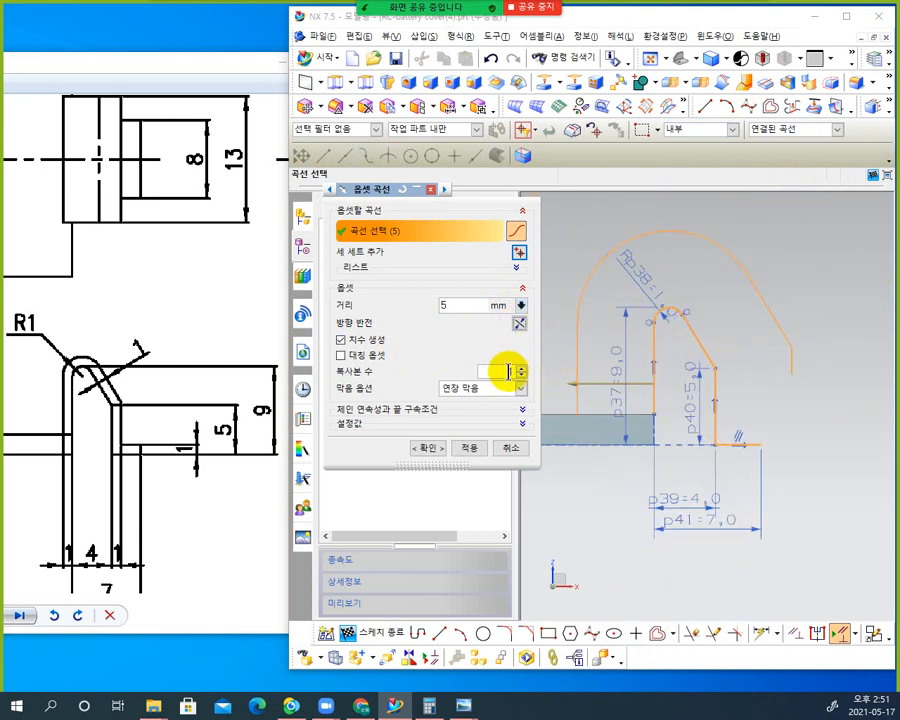
click(458, 305)
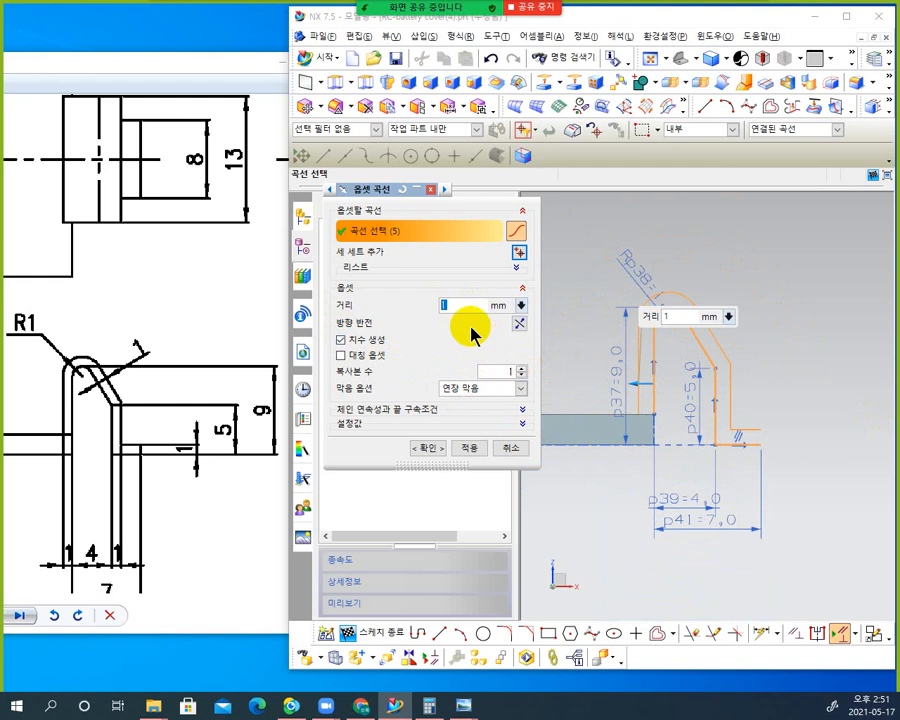
click(428, 449)
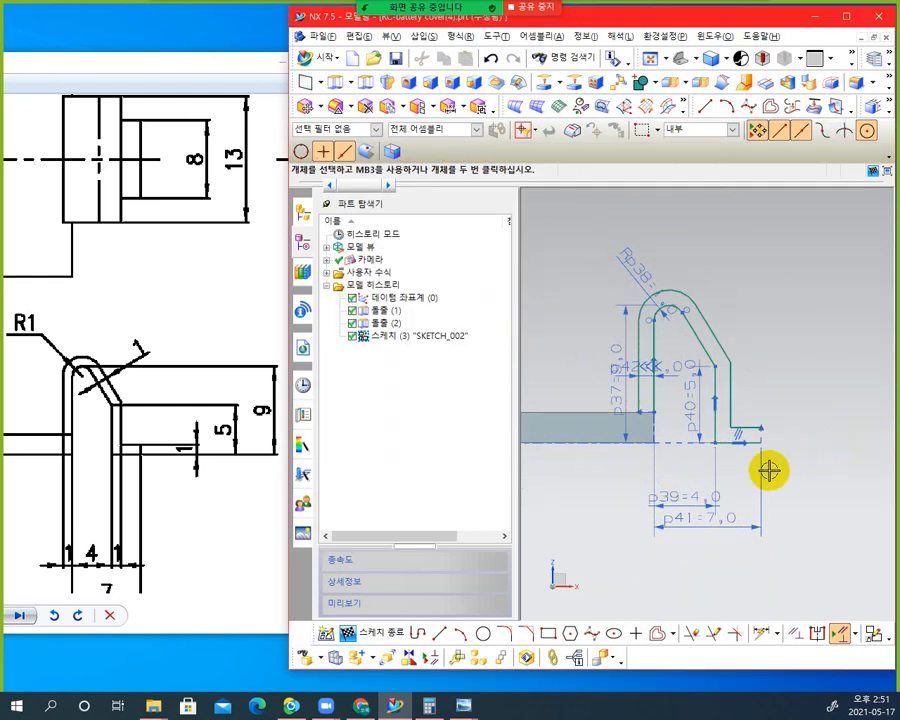
Draw a 1 mm horizontal line joining the lower ends of the hook's two vertical lines at the plate's upper edge
scroll(625, 420, up, 3)
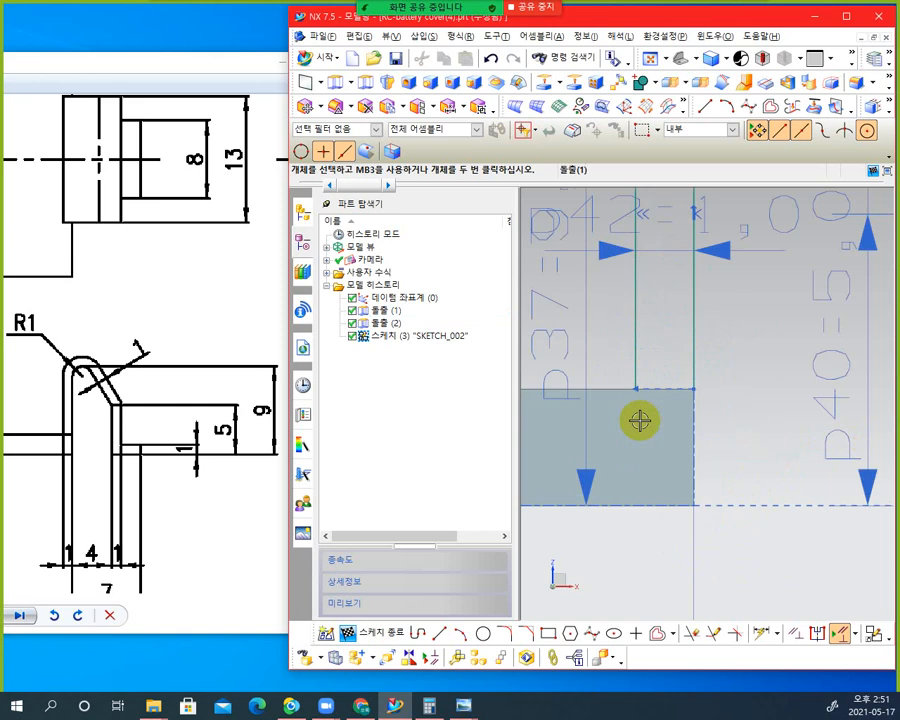
click(641, 421)
key(Escape)
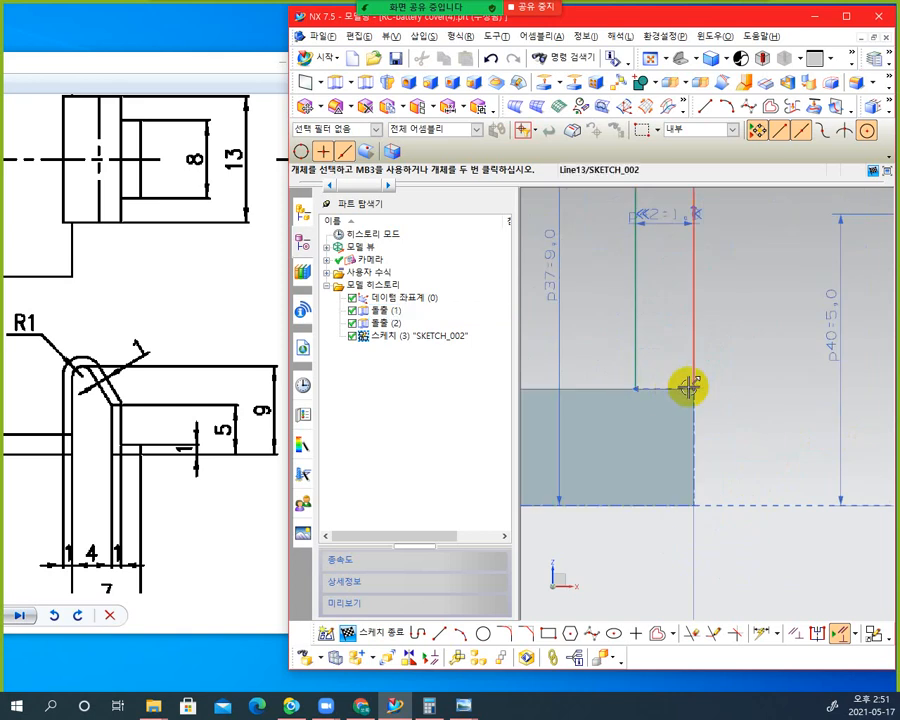
click(441, 636)
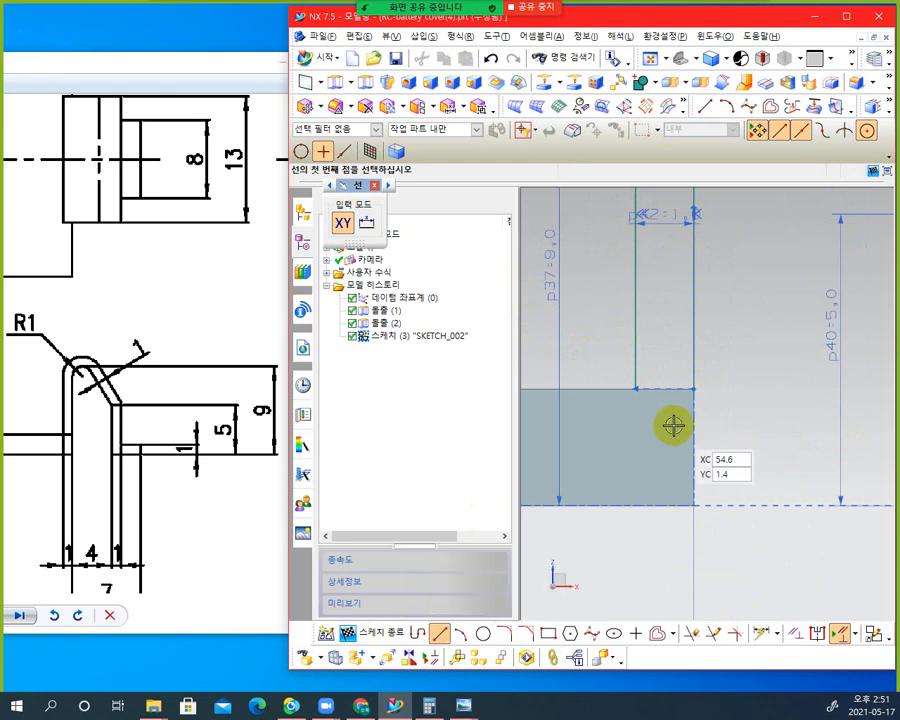
click(636, 389)
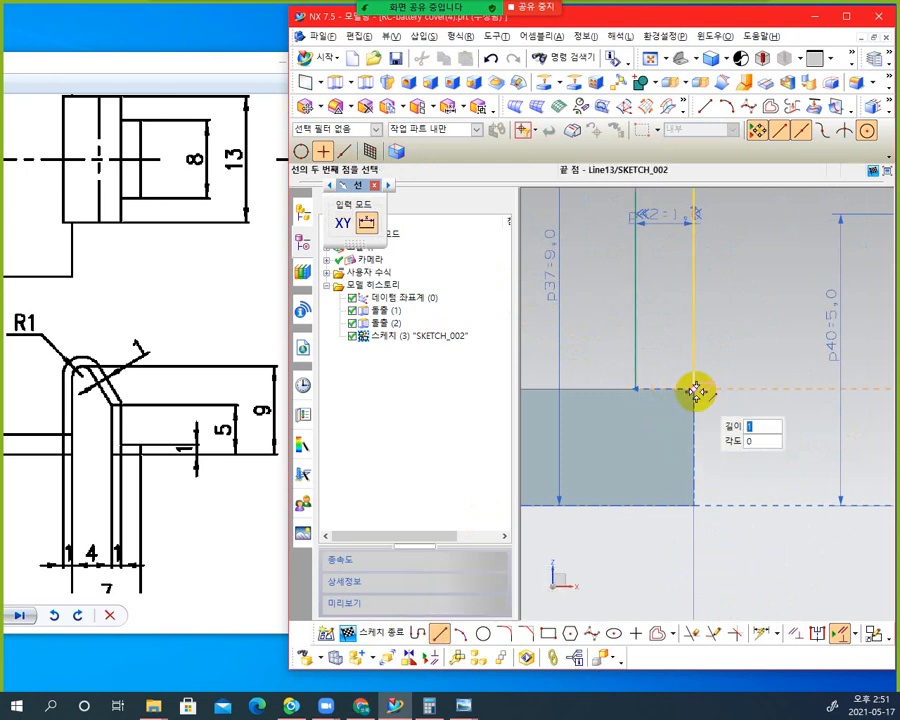
click(694, 389)
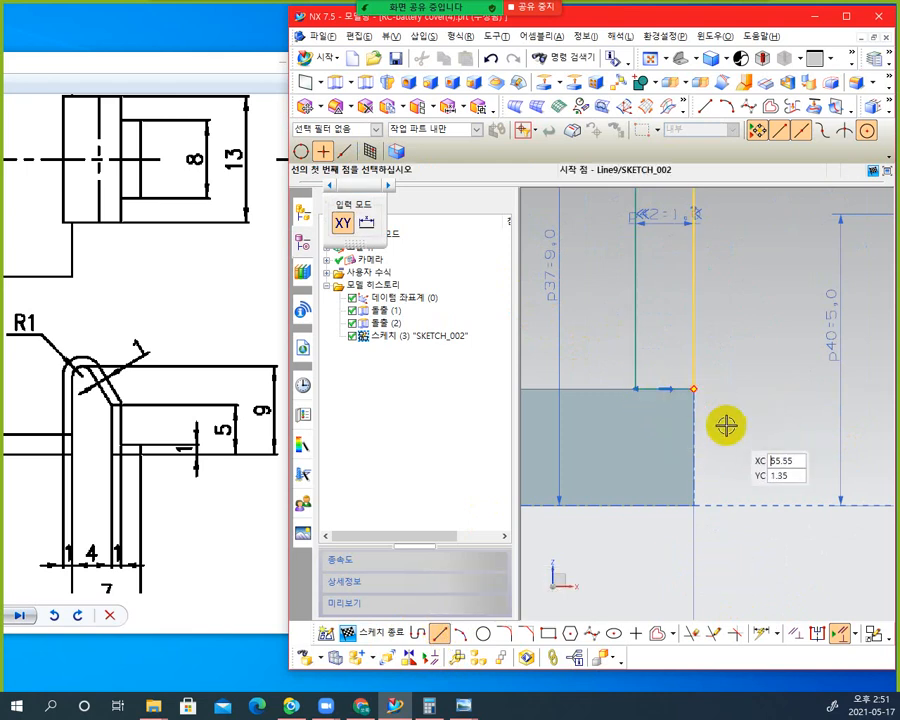
Close the free end of the hook's foot with a 1 mm vertical line between its upper and lower horizontal lines
scroll(733, 437, down, 2)
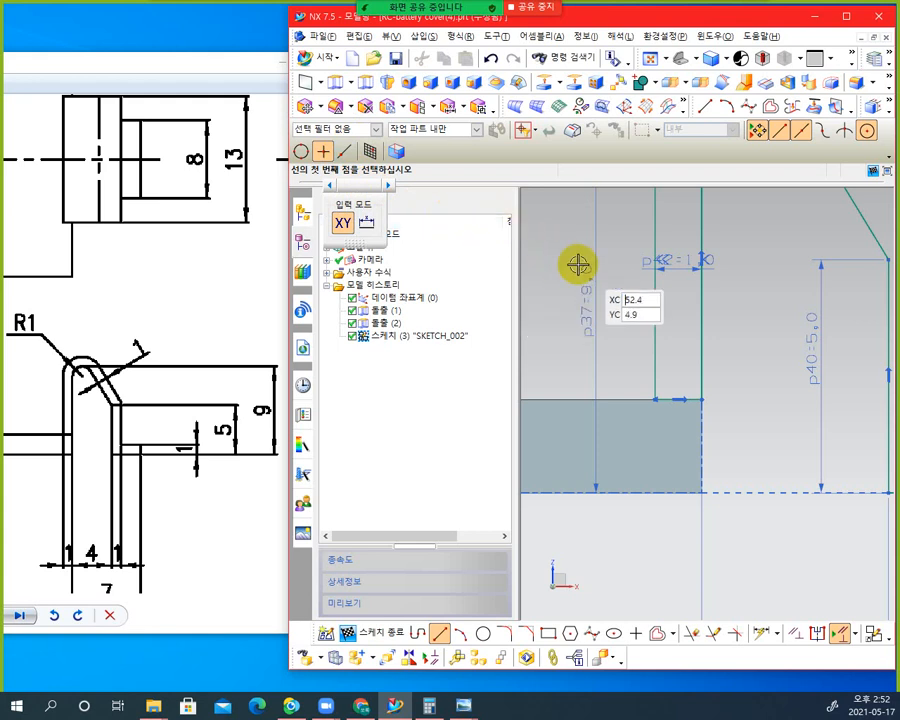
scroll(770, 350, down, 5)
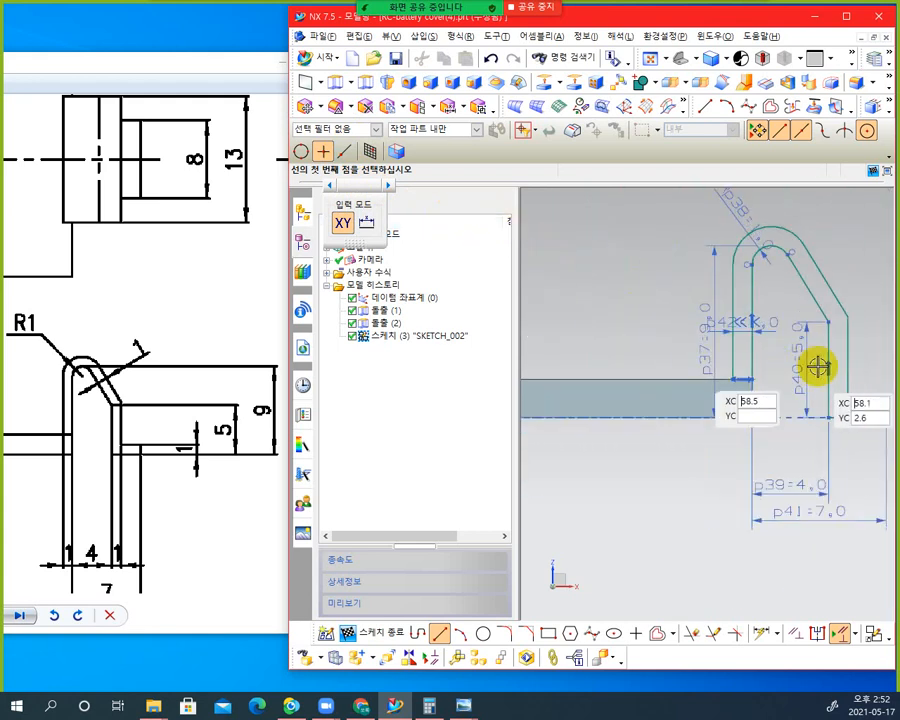
scroll(710, 410, up, 6)
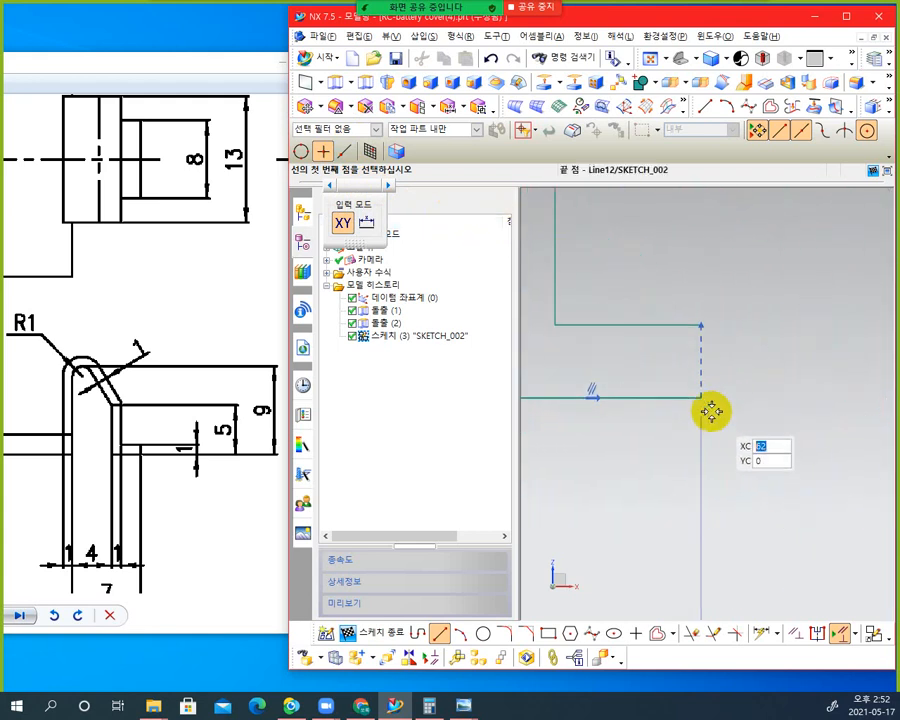
scroll(712, 395, down, 2)
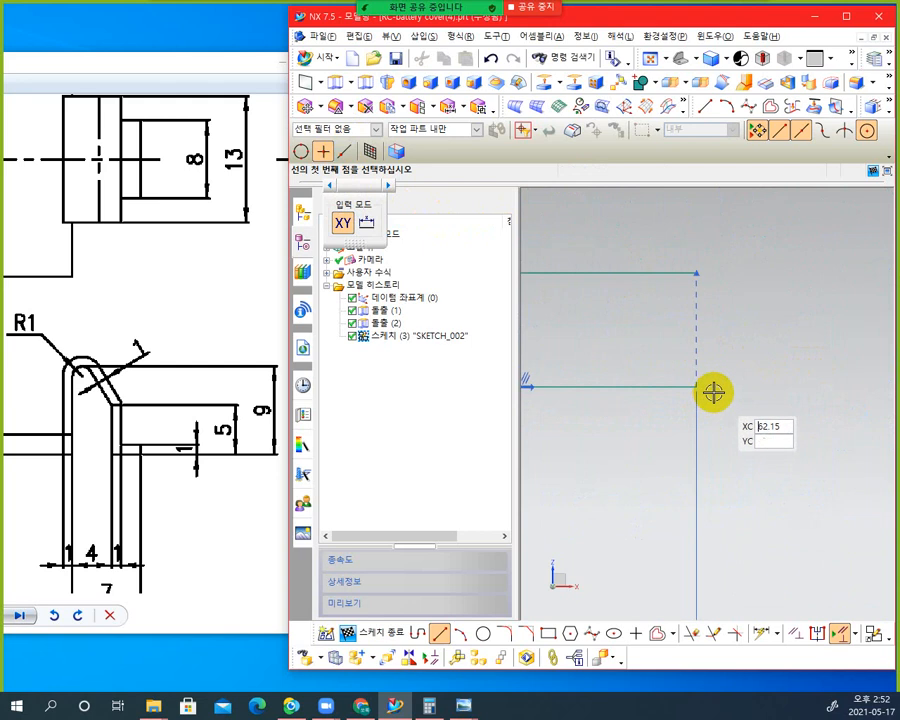
click(697, 273)
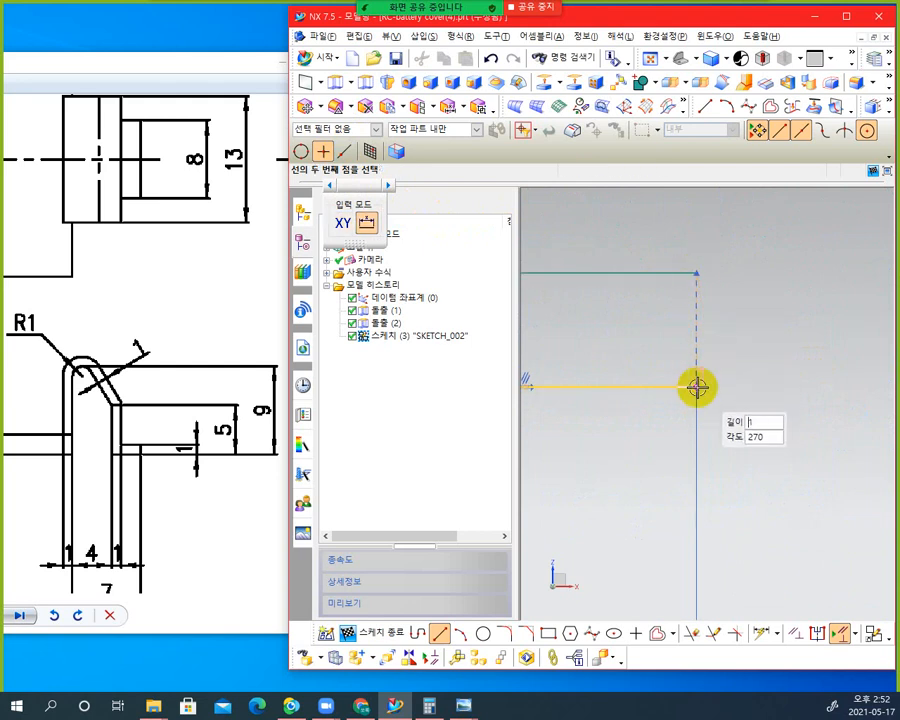
click(696, 386)
scroll(620, 346, down, 3)
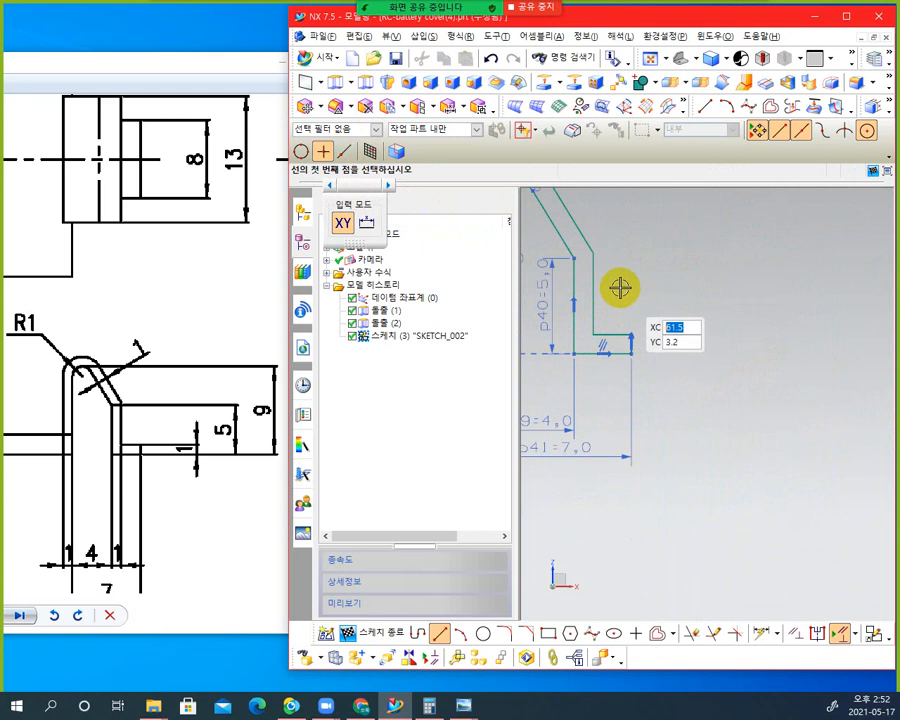
Examine the drawing's views to match the hook's upper part and its lower foot section to their respective widths
scroll(616, 290, up, 3)
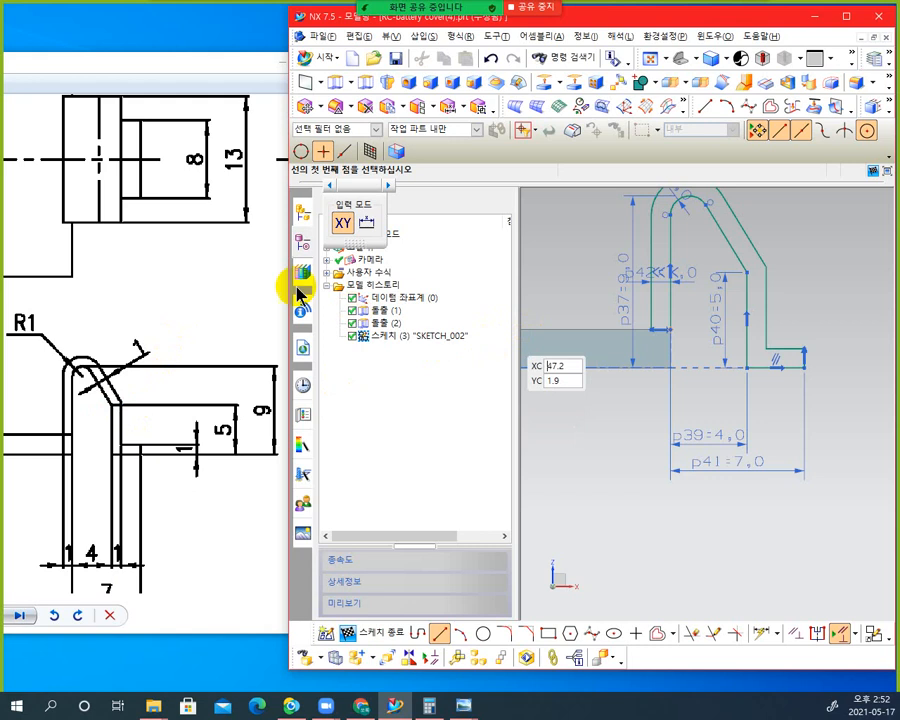
click(247, 260)
drag(245, 267, 123, 275)
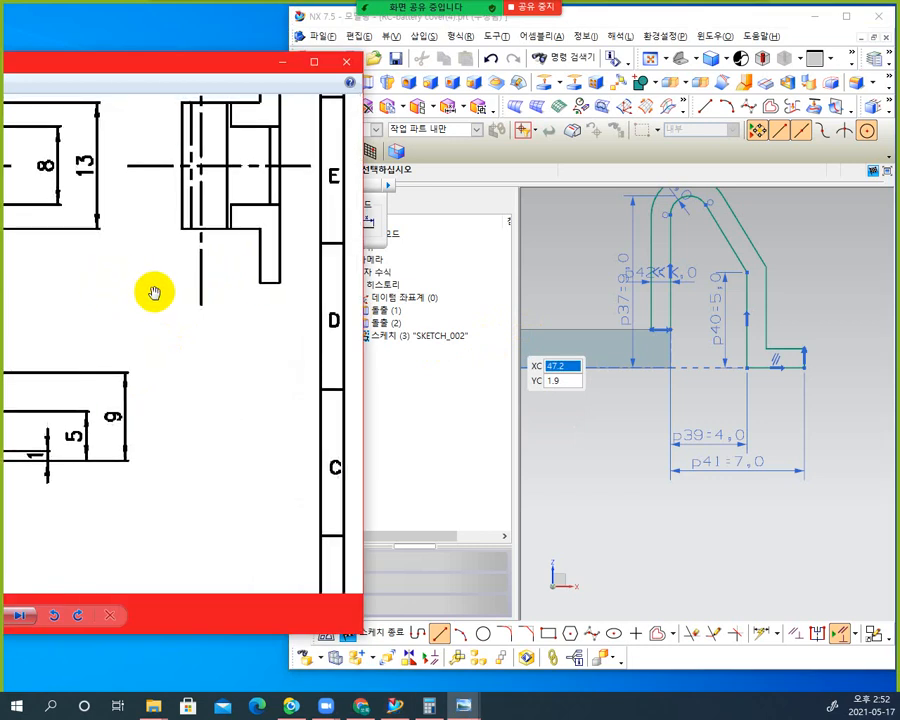
scroll(155, 292, down, 2)
scroll(160, 296, up, 3)
drag(197, 257, 116, 318)
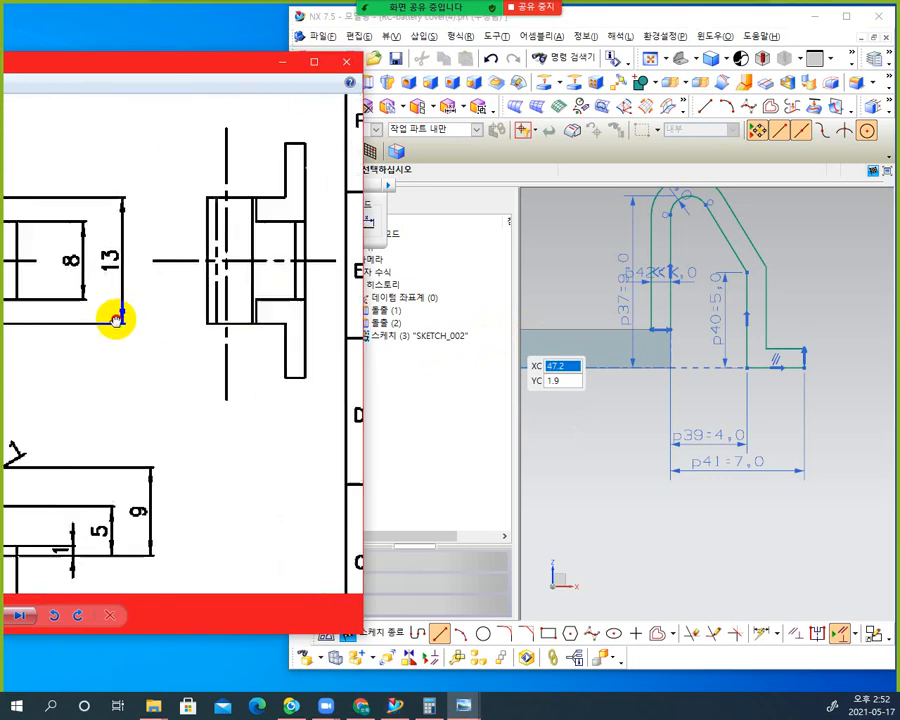
scroll(170, 345, down, 2)
mouse_move(165, 352)
mouse_down()
mouse_move(193, 346)
mouse_move(190, 338)
mouse_up()
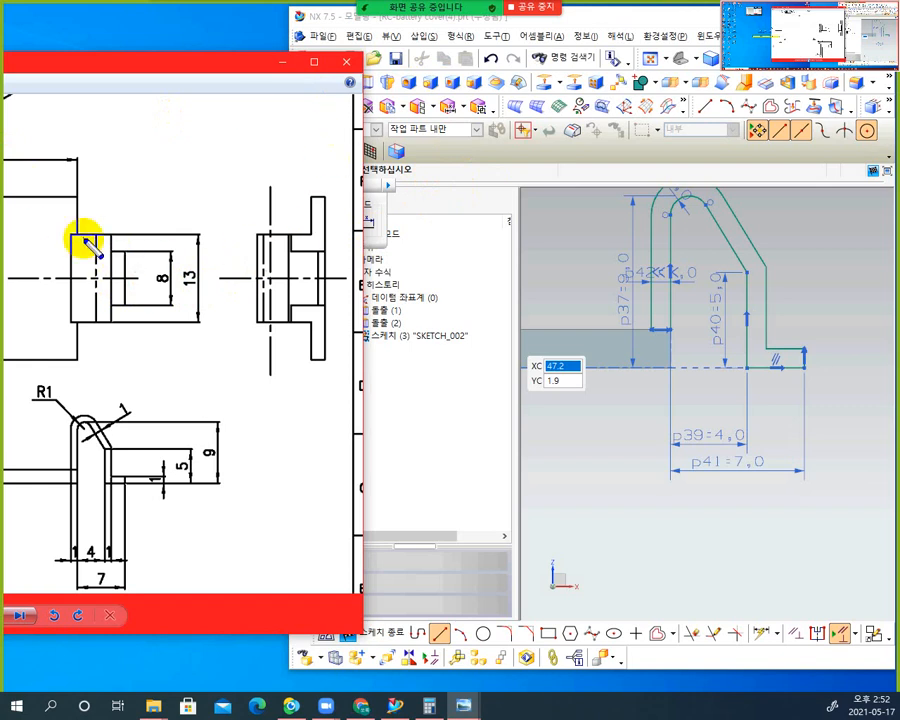
mouse_move(85, 240)
mouse_down()
mouse_move(72, 267)
mouse_move(90, 272)
mouse_move(81, 322)
mouse_move(97, 315)
mouse_move(92, 333)
mouse_up()
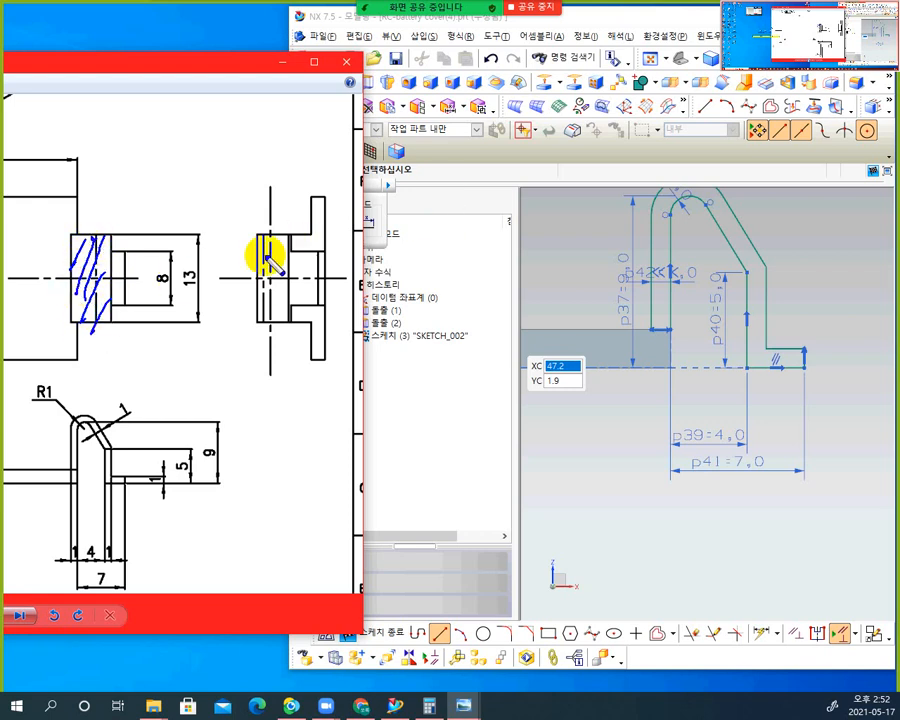
mouse_move(268, 238)
mouse_down()
mouse_move(270, 272)
mouse_move(249, 309)
mouse_up()
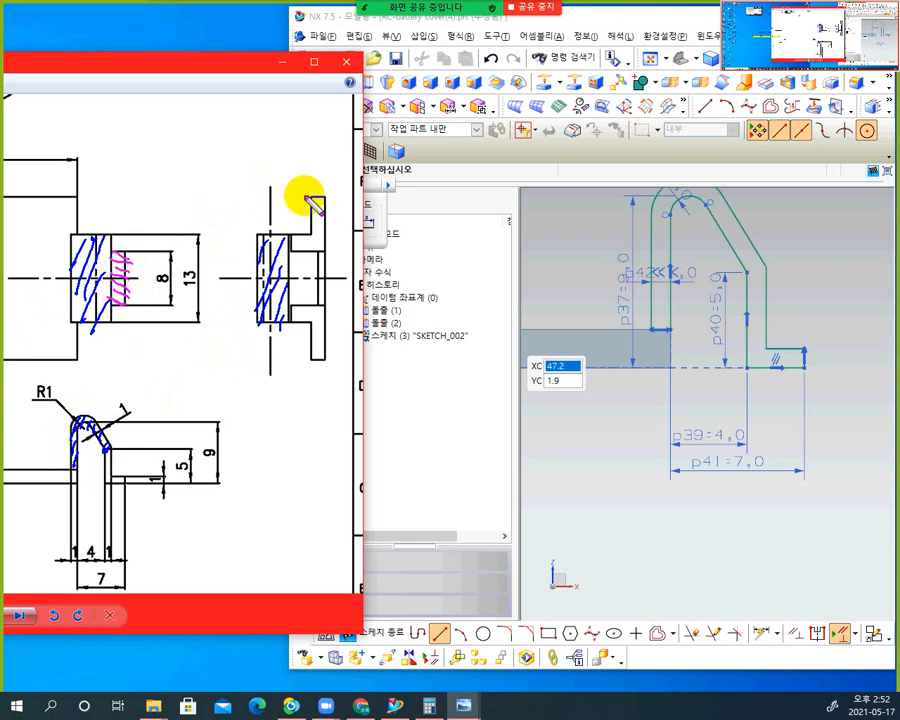
mouse_move(305, 250)
mouse_down()
mouse_move(342, 267)
mouse_move(307, 268)
mouse_move(322, 290)
mouse_move(294, 302)
mouse_up()
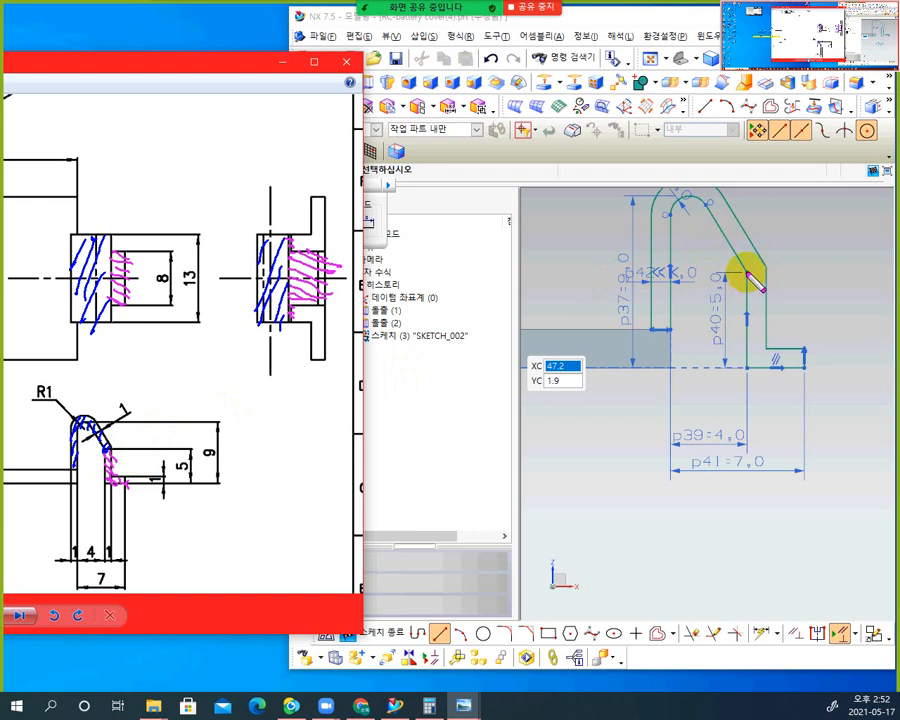
drag(741, 272, 768, 271)
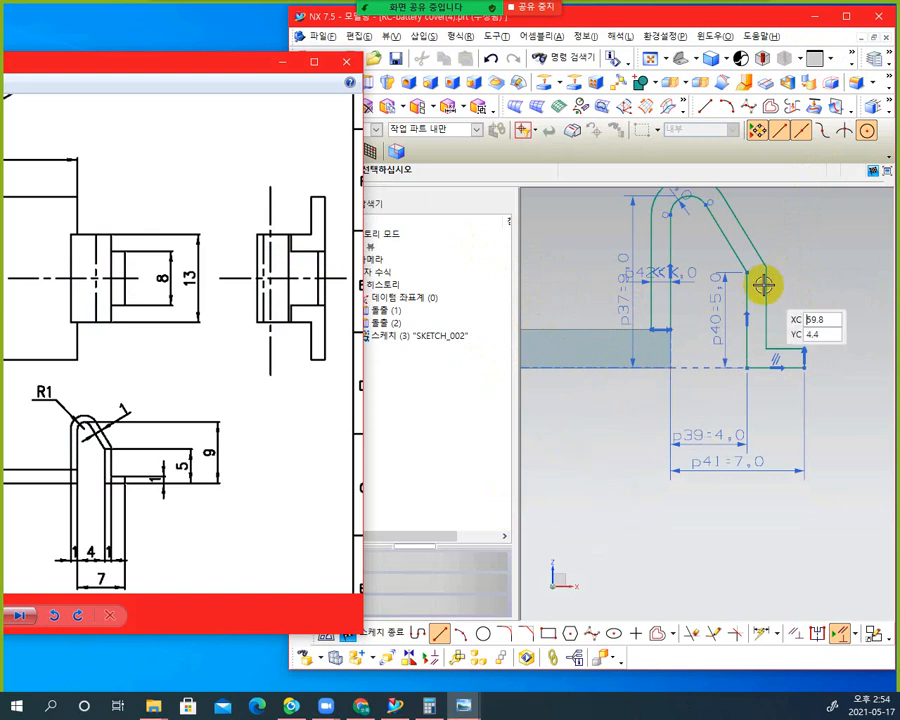
Draw a horizontal line about 1.85 mm long from the inner corner below the sloping line, across the outer vertical line
scroll(785, 295, down, 2)
scroll(785, 250, up, 5)
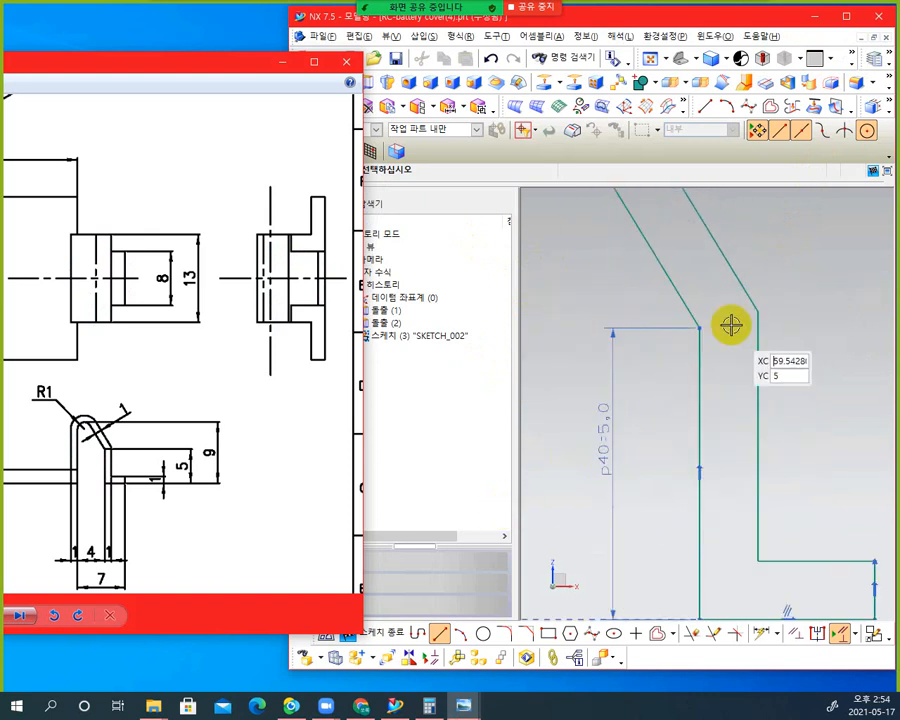
click(699, 328)
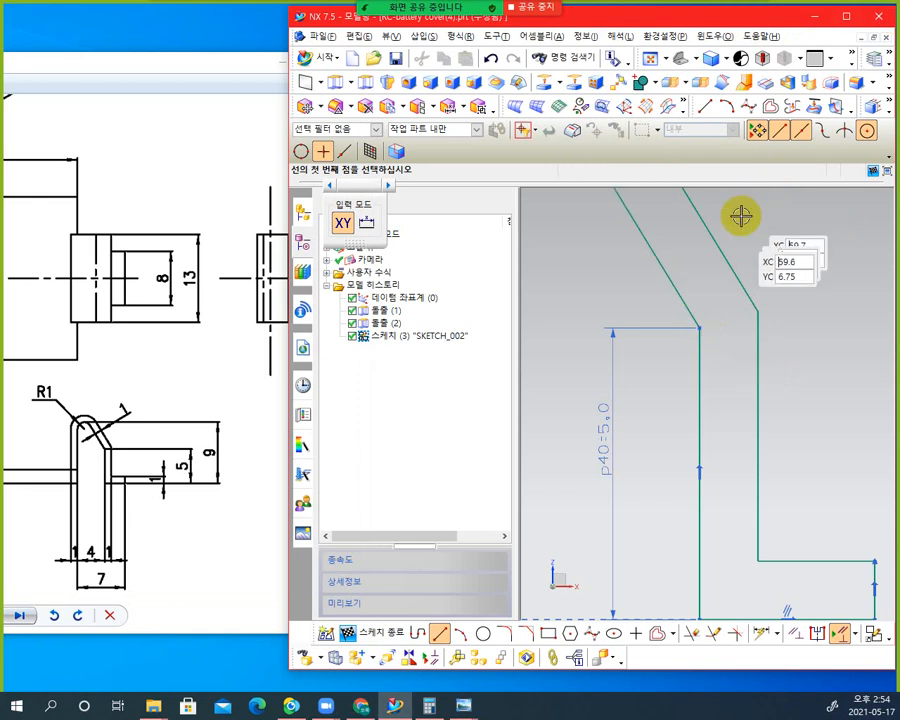
click(700, 328)
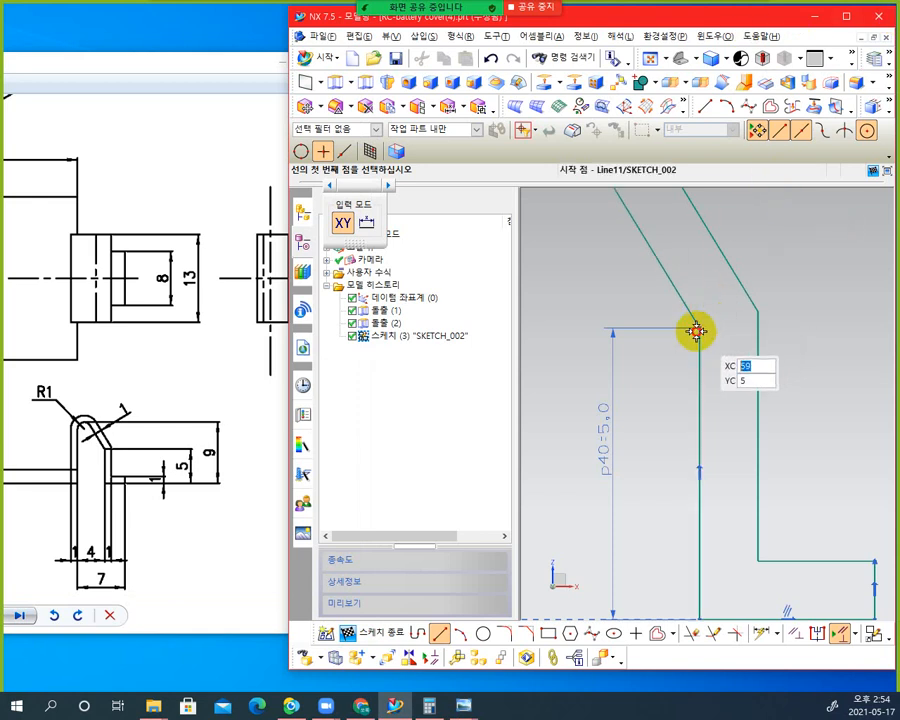
click(697, 329)
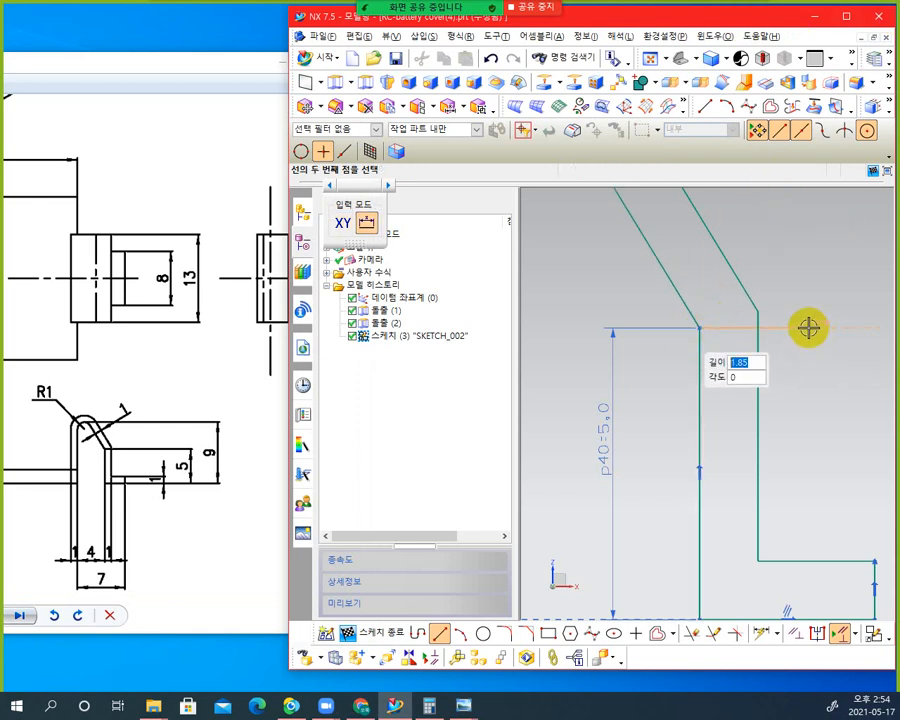
click(809, 327)
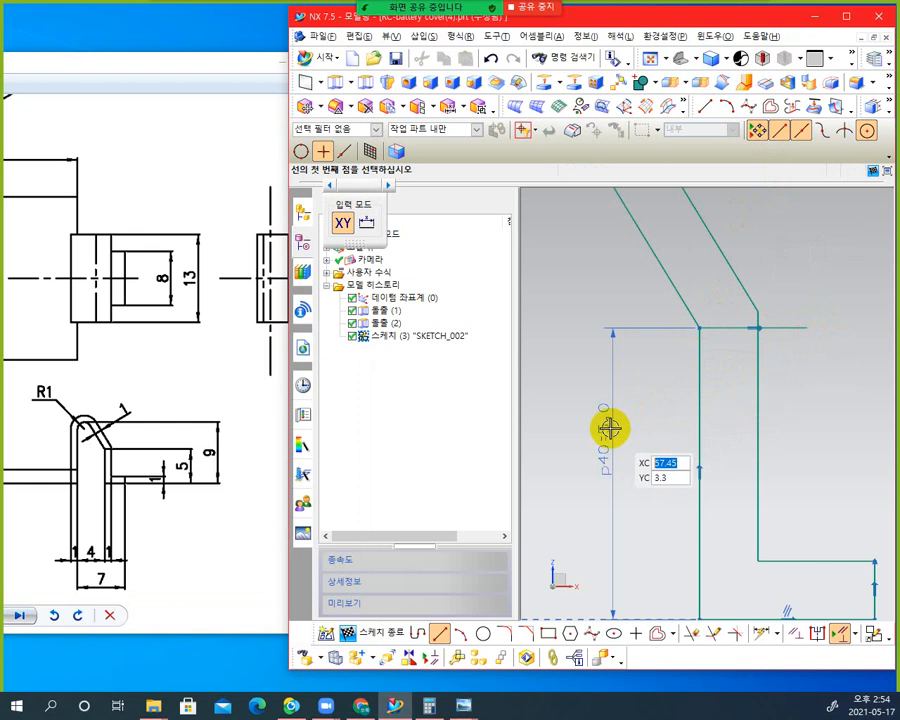
key(Escape)
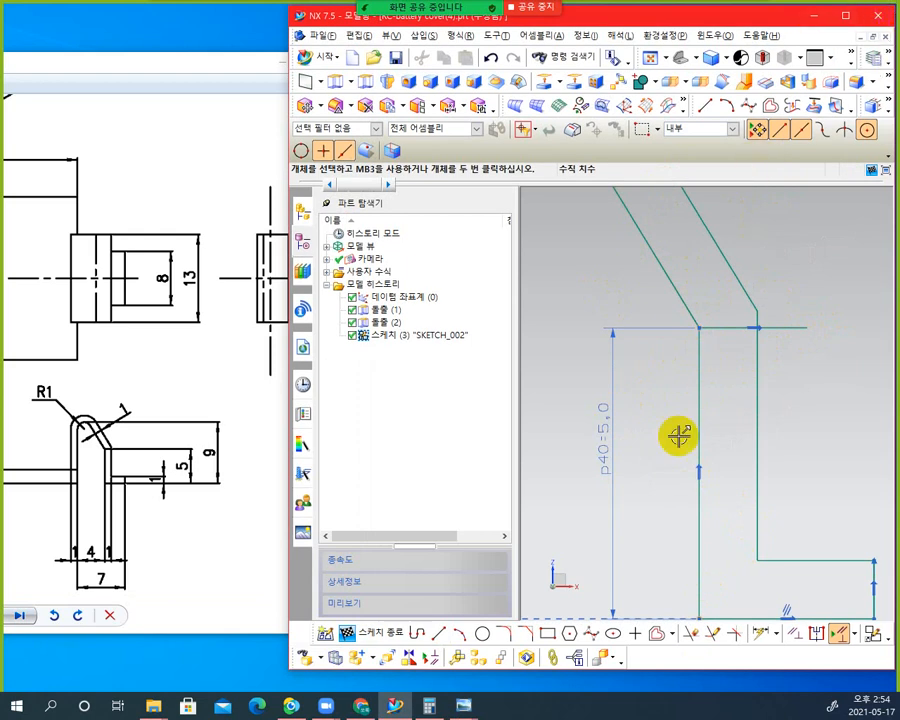
Trim the dividing line's overhang beyond the hook's outer vertical line, check the sketch's constraint status and finish the sketch
click(690, 633)
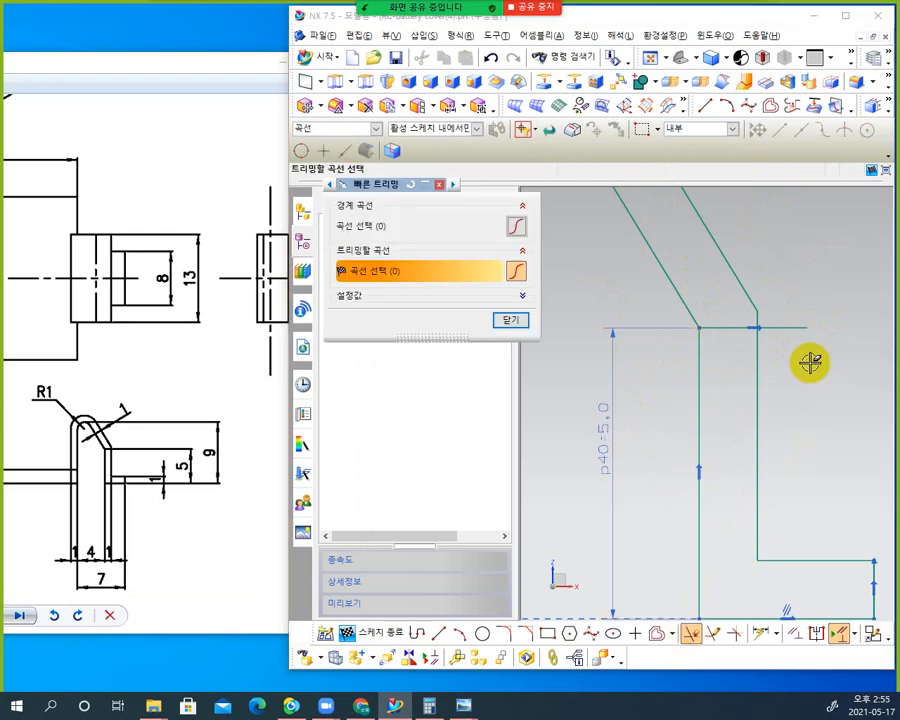
click(782, 330)
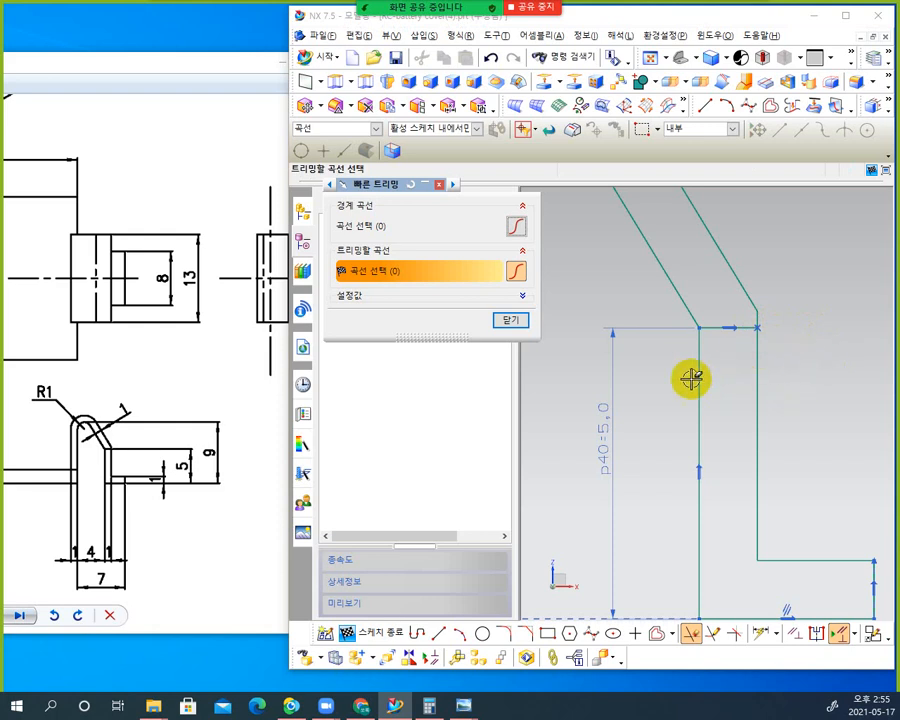
click(510, 322)
scroll(830, 408, down, 3)
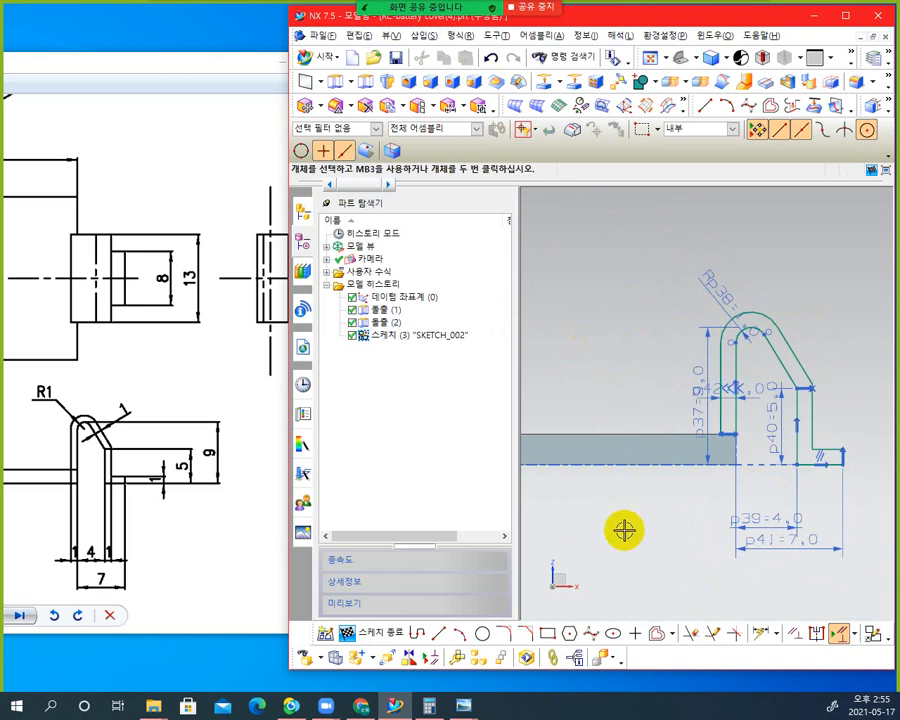
click(796, 634)
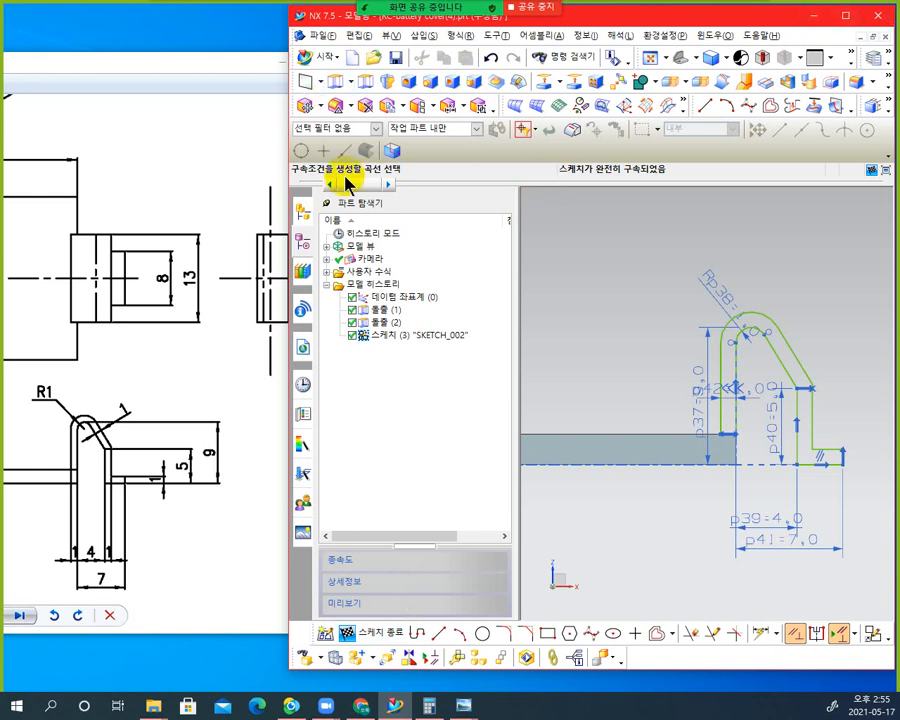
click(362, 633)
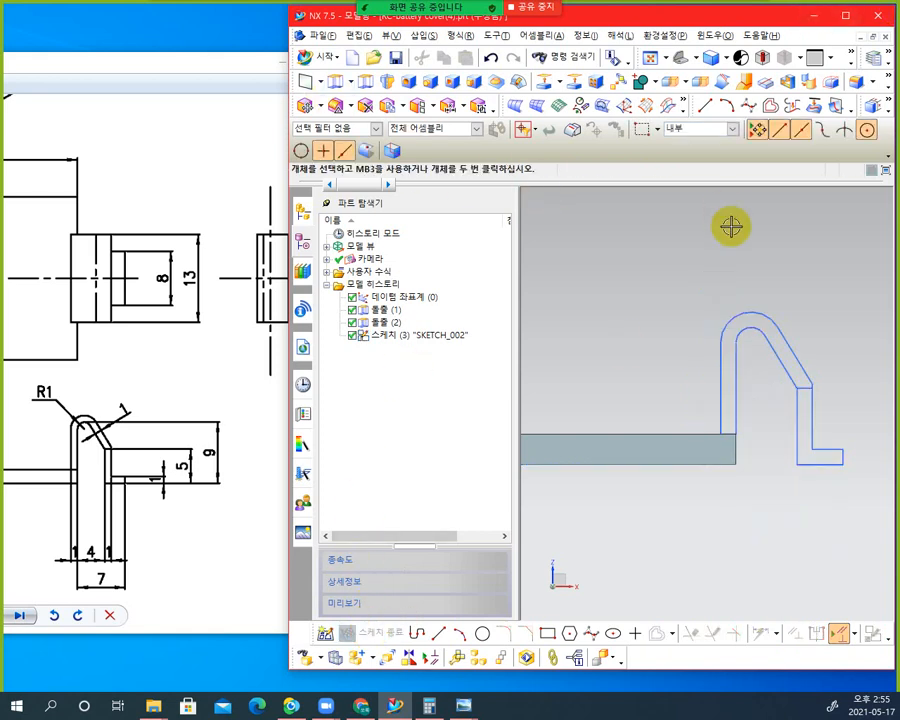
Extrude the hook's upper region, picked as a region boundary, by a symmetric 13/2 mm and unite it with the cover plate
middle_drag(731, 227, 769, 316)
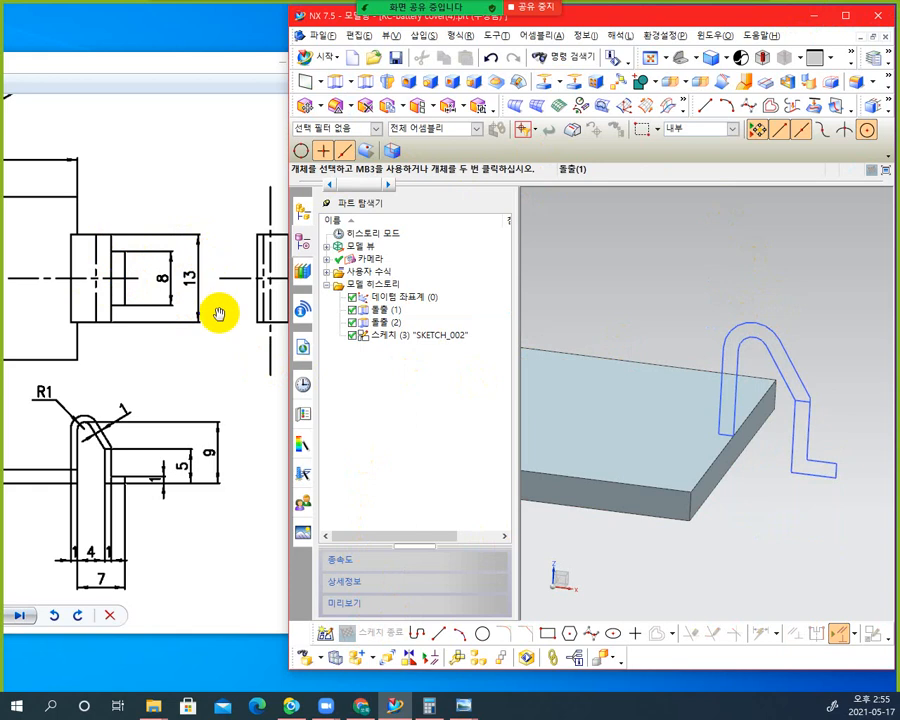
click(365, 85)
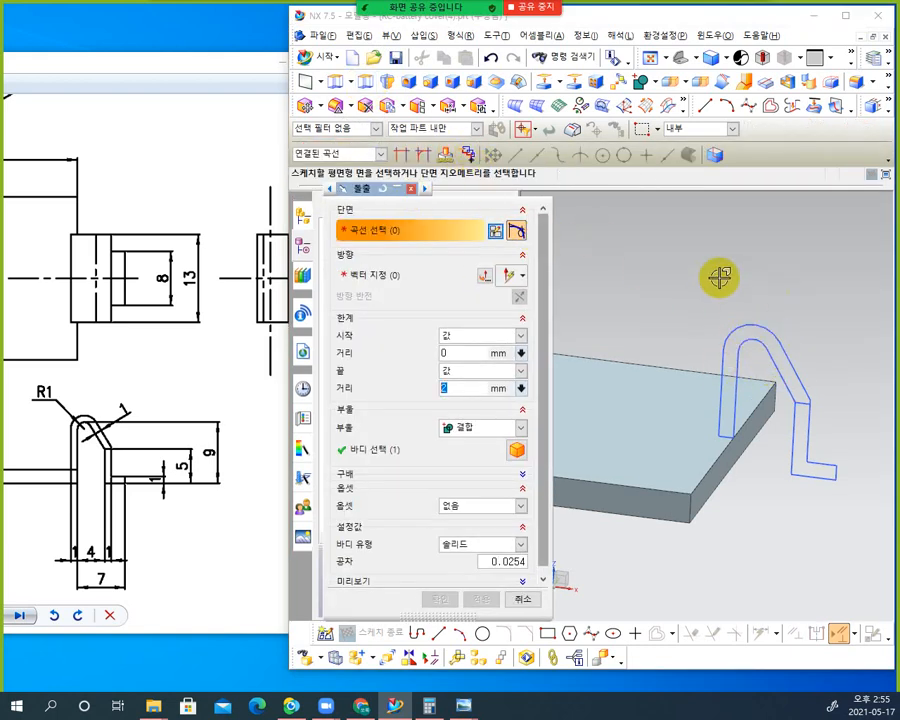
click(381, 155)
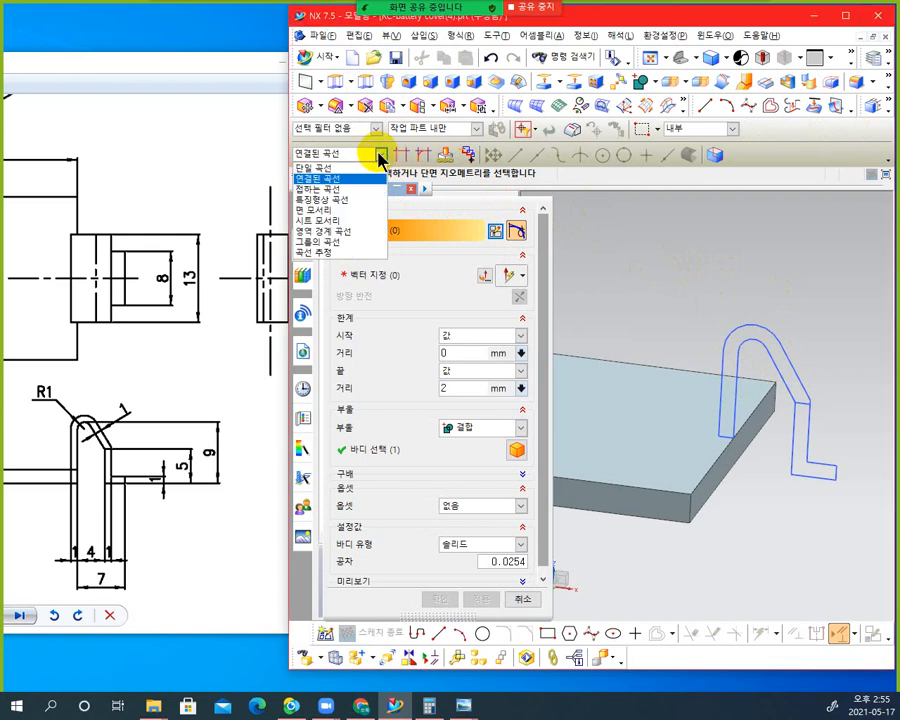
click(345, 232)
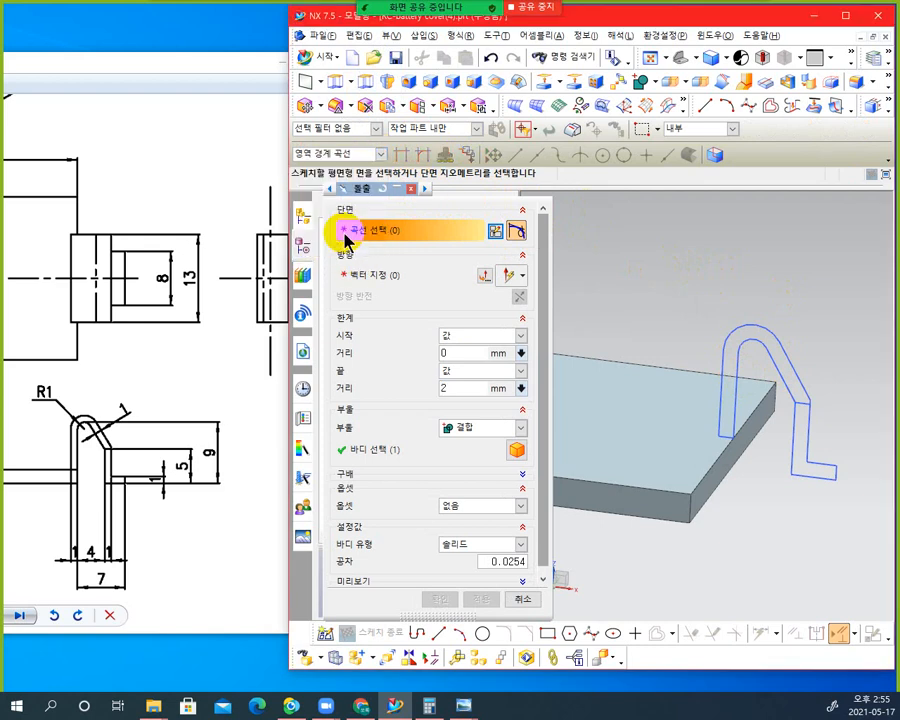
click(792, 376)
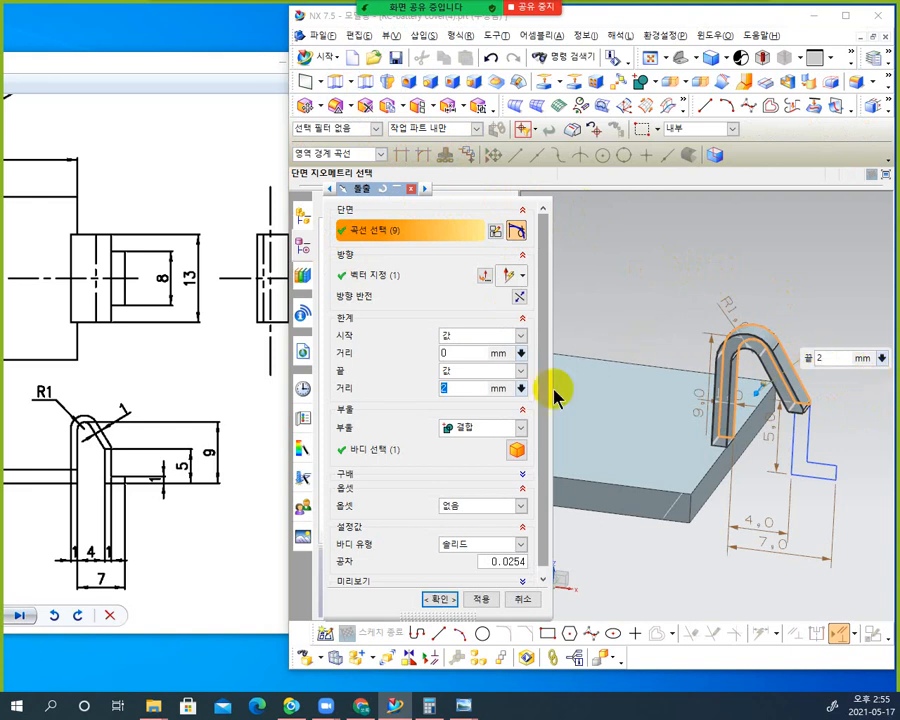
click(520, 337)
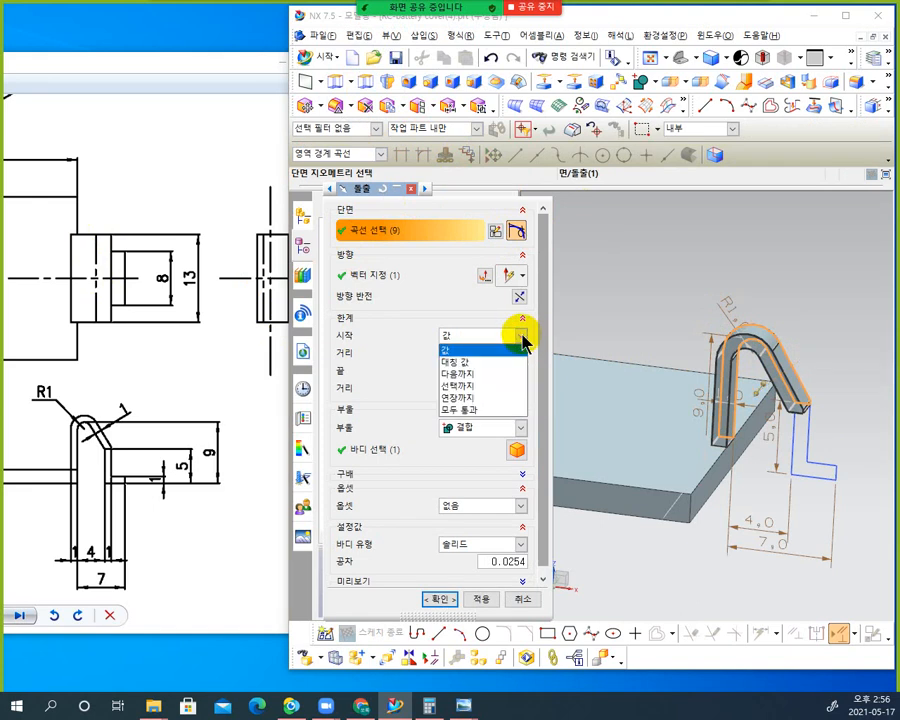
click(481, 362)
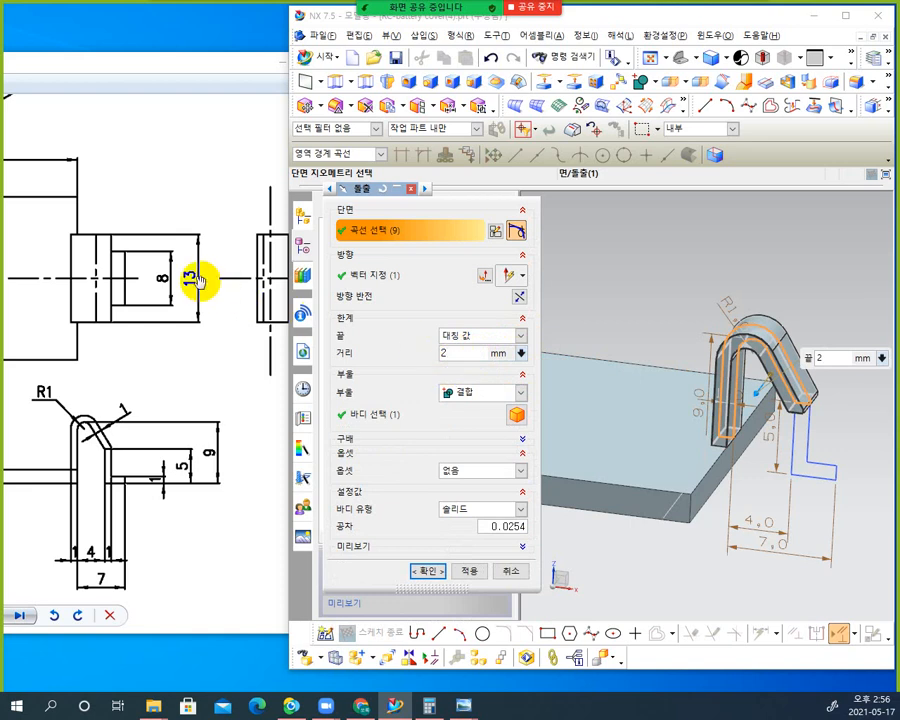
double_click(456, 353)
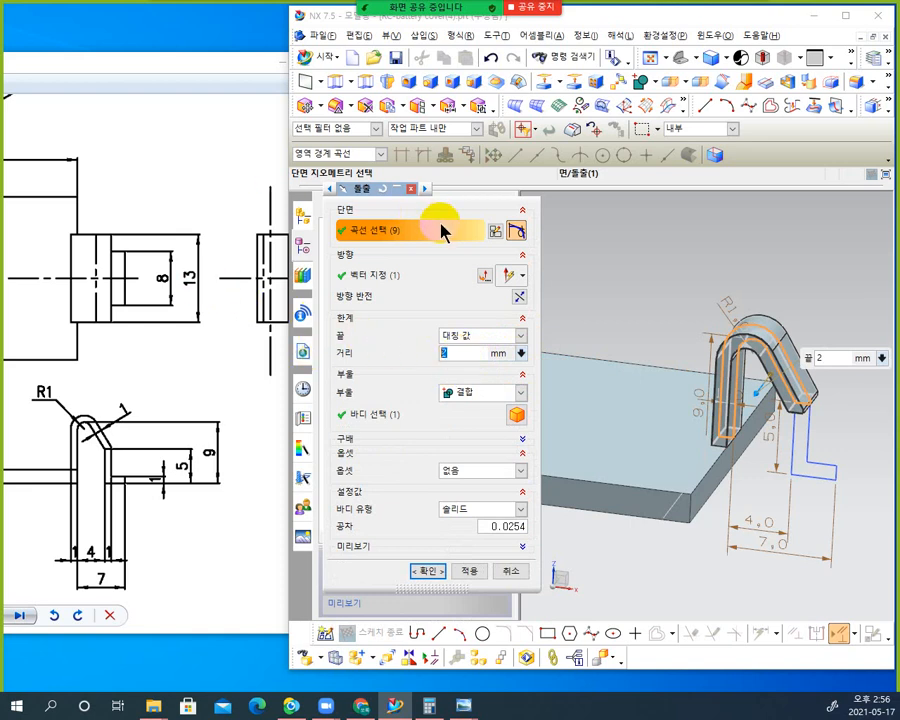
text(13/2)
key(Return)
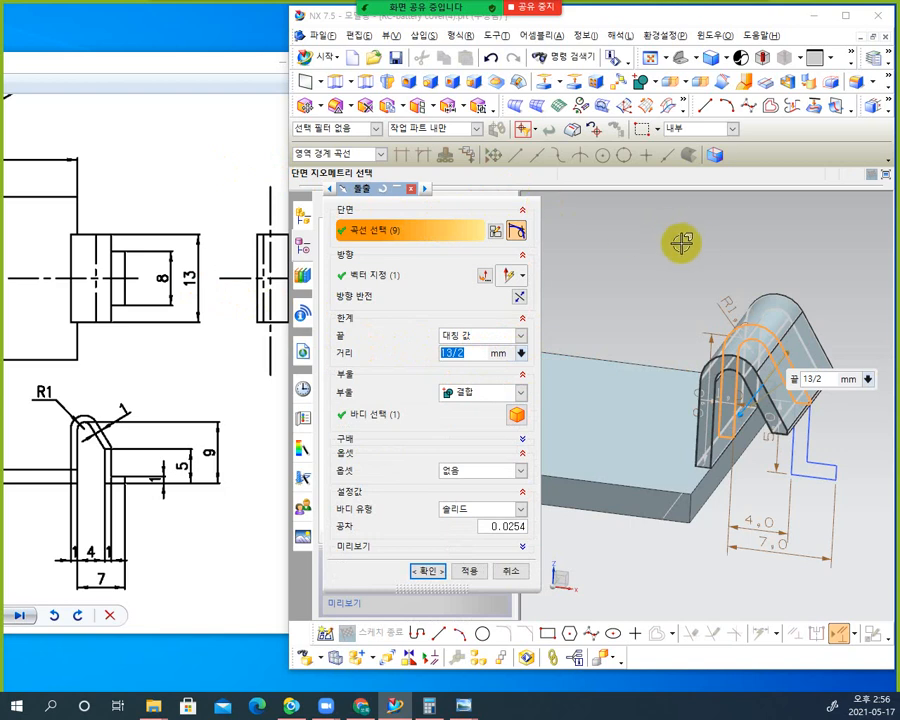
middle_drag(681, 243, 717, 330)
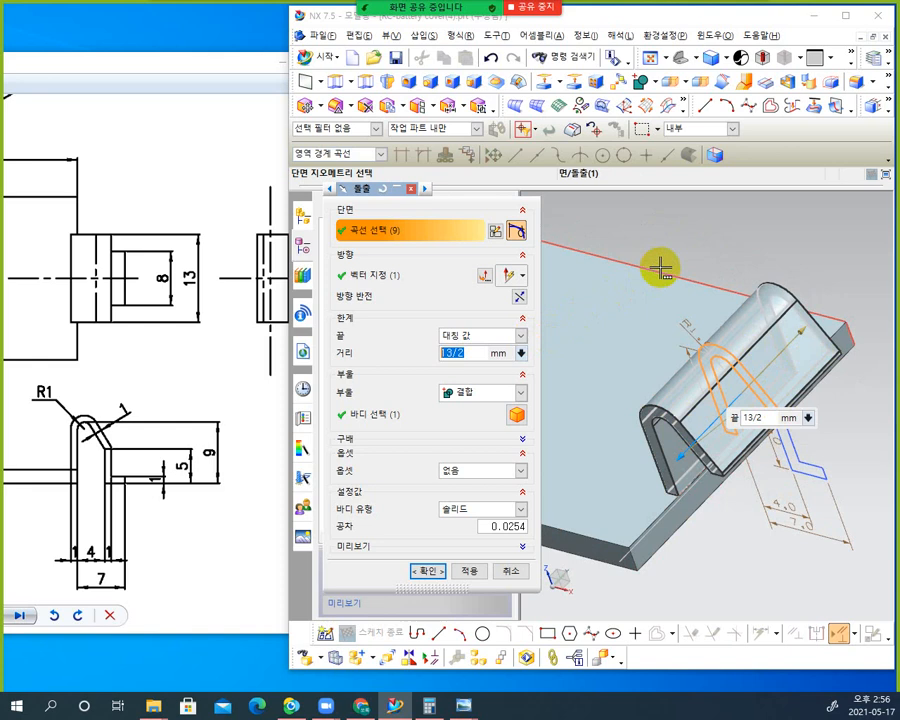
click(488, 420)
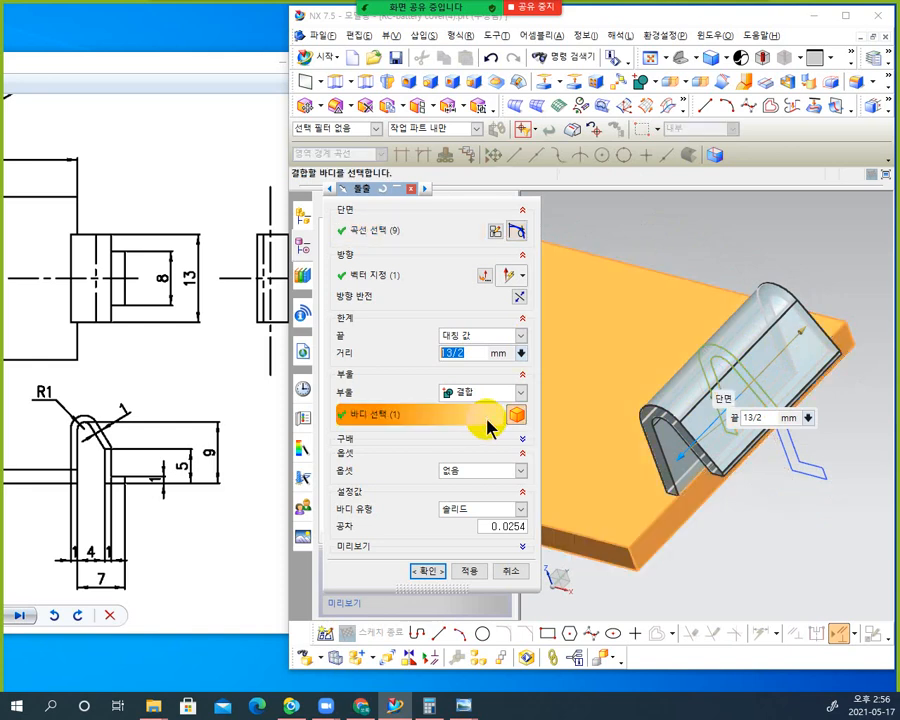
click(470, 572)
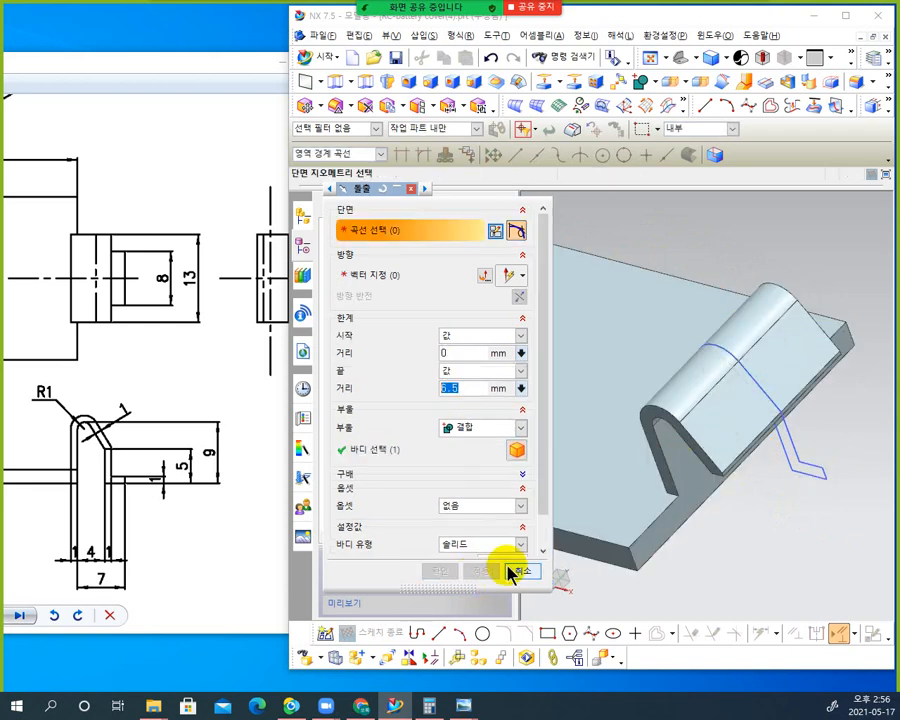
Extrude the hook's lower foot region by a symmetric 4 mm, unite it with the cover body and finish the Extrude command
middle_drag(756, 534, 757, 500)
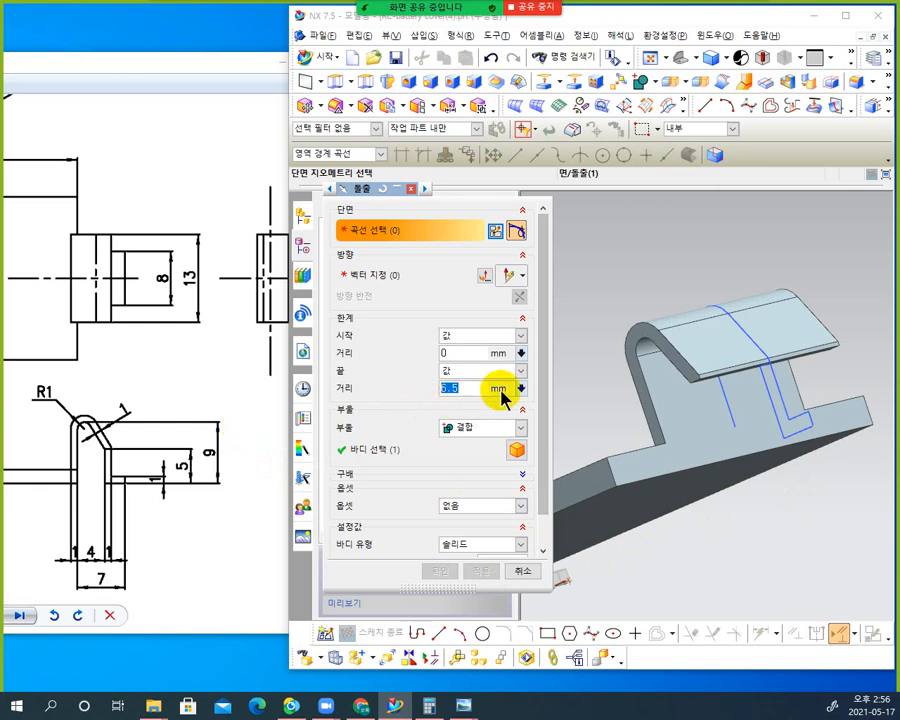
click(783, 424)
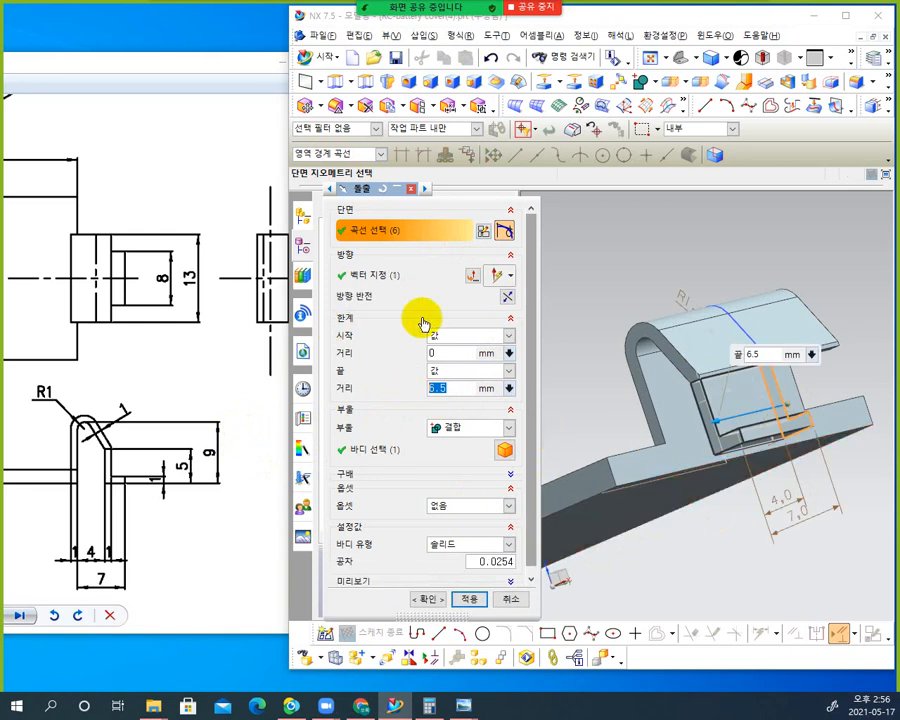
click(510, 338)
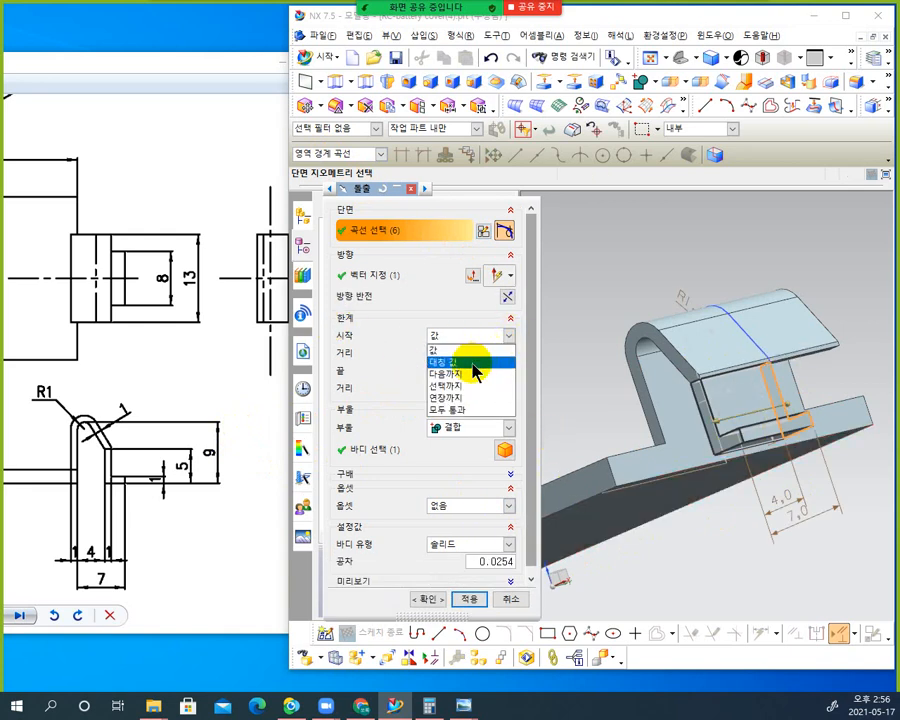
click(492, 362)
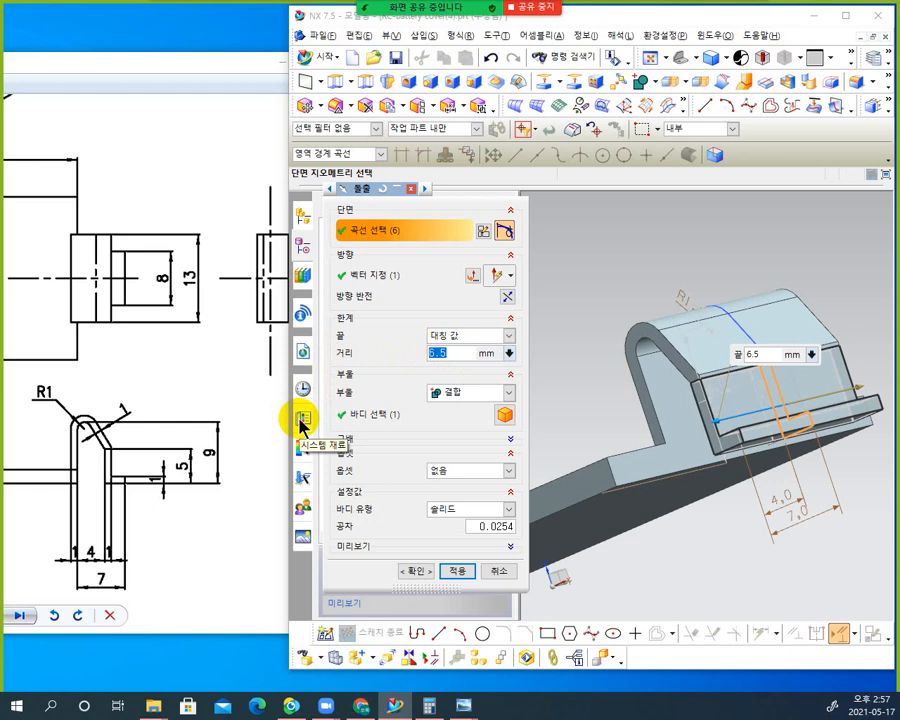
key(Return)
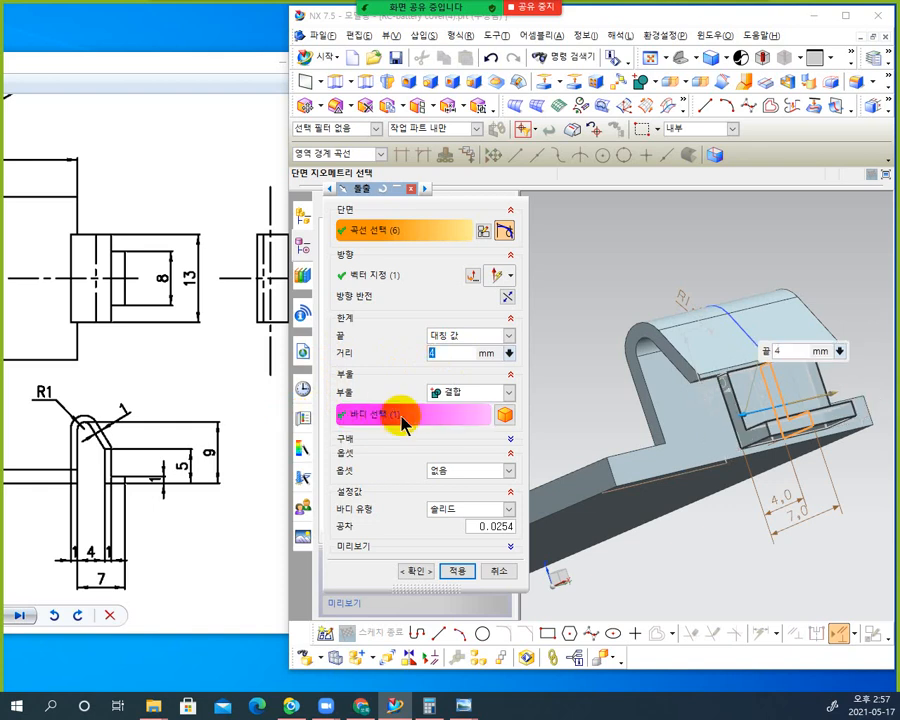
mouse_move(704, 270)
middle_down()
mouse_move(693, 287)
mouse_move(703, 285)
middle_up()
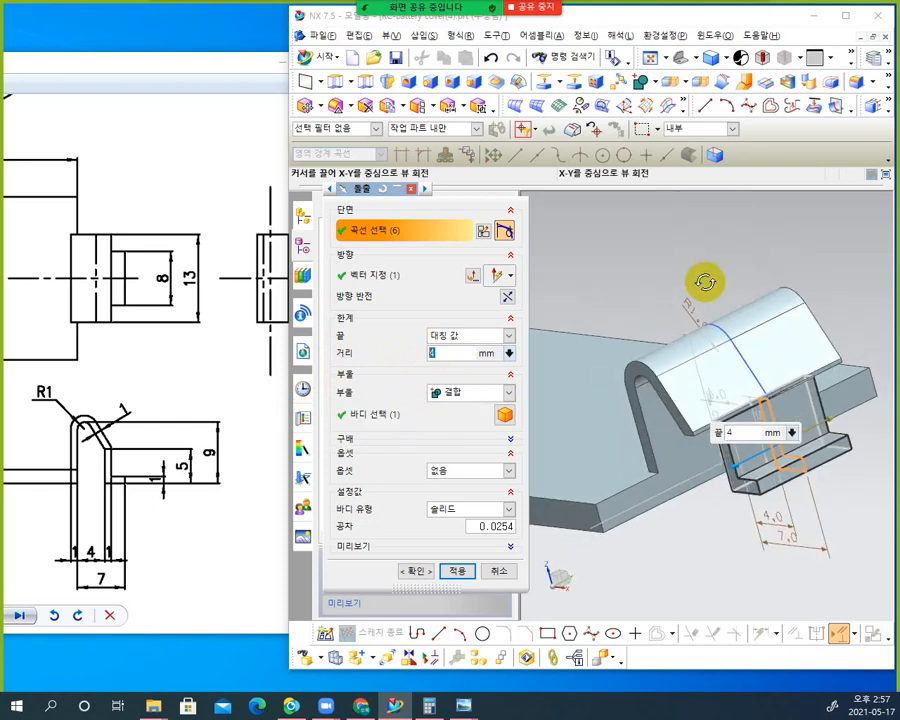
click(460, 415)
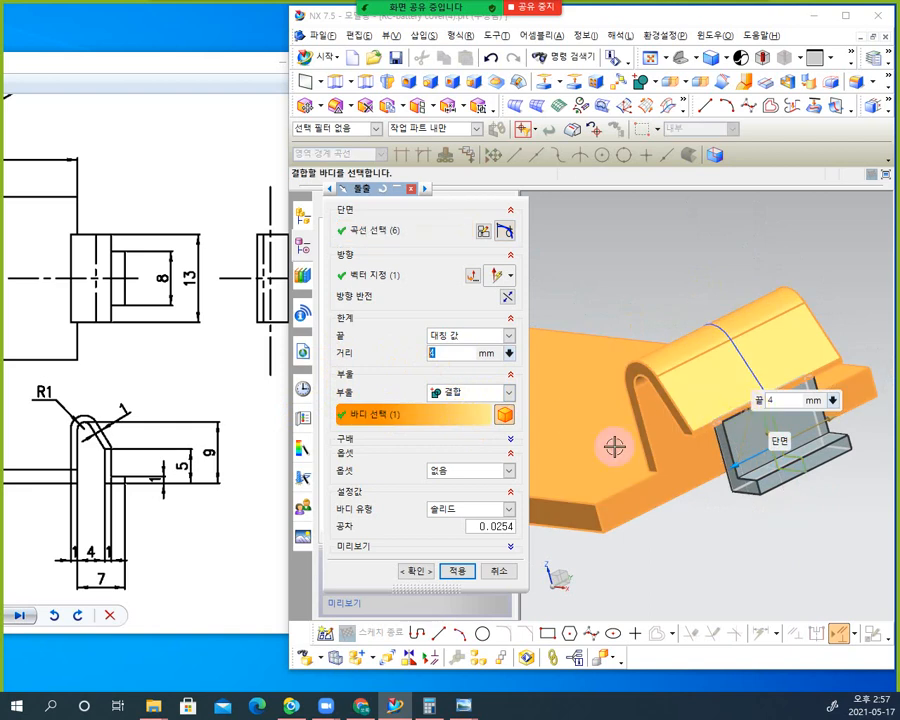
click(457, 571)
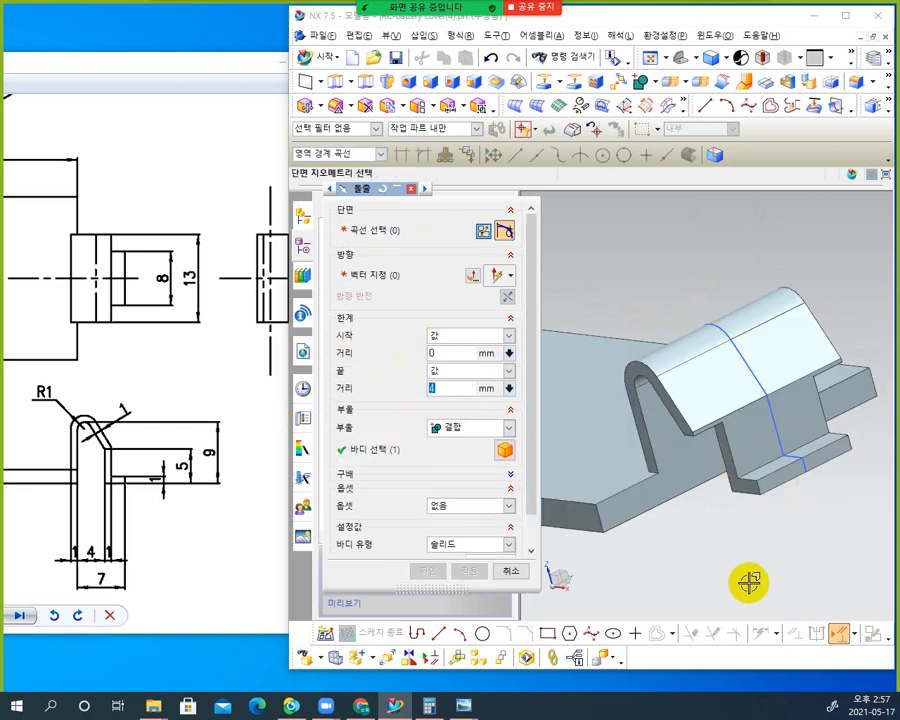
middle_drag(749, 582, 767, 571)
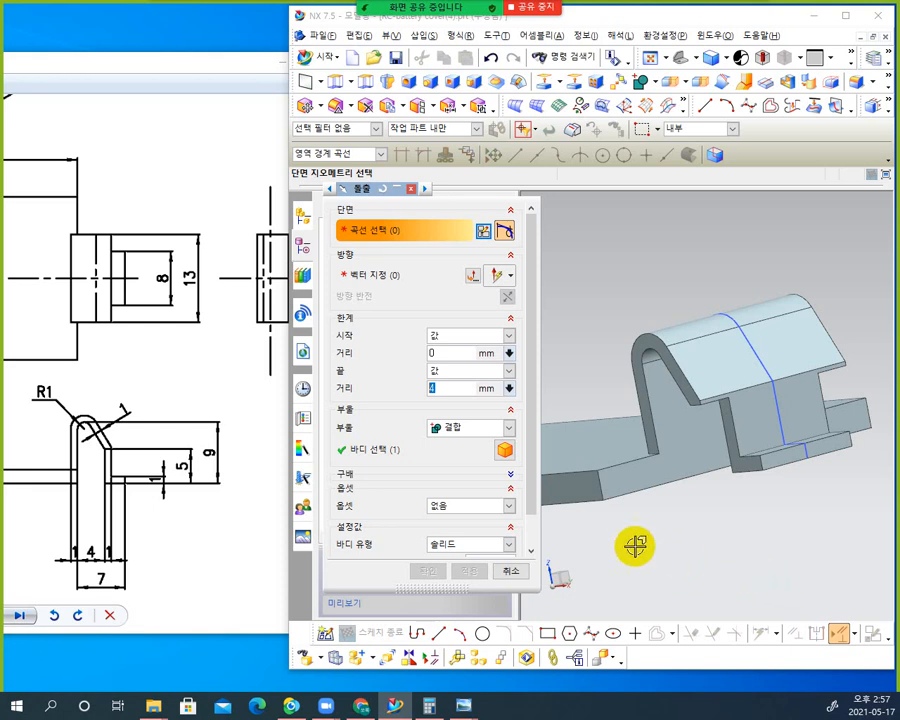
click(410, 189)
Maximize the modeling window, hide all datums and sketches, and save the battery cover part
middle_drag(643, 327, 643, 364)
scroll(626, 331, down, 4)
mouse_move(691, 315)
middle_down()
mouse_move(603, 295)
mouse_move(694, 283)
mouse_move(700, 295)
middle_up()
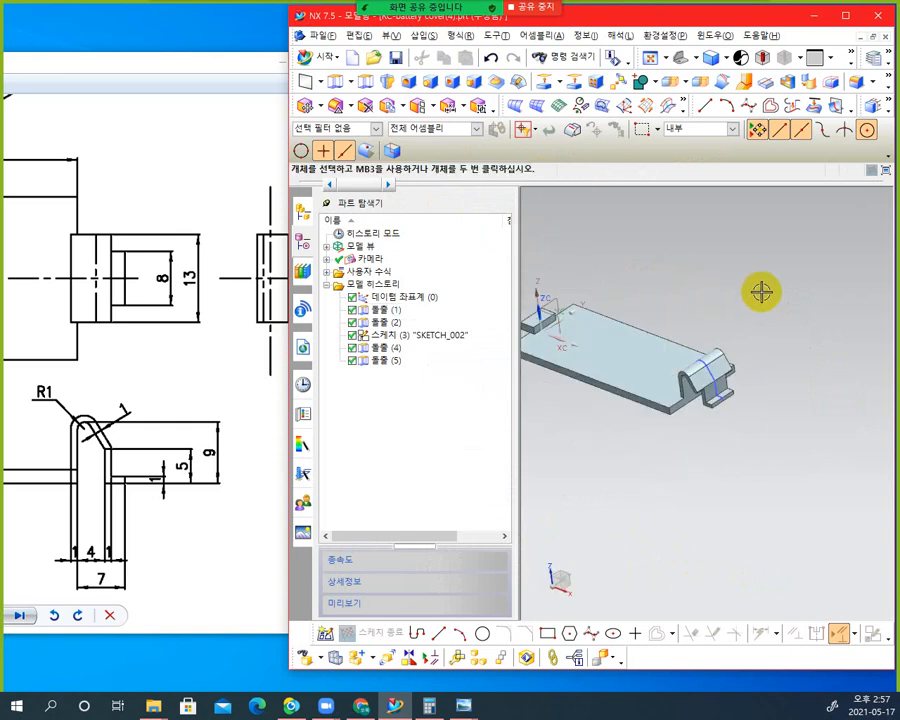
click(846, 18)
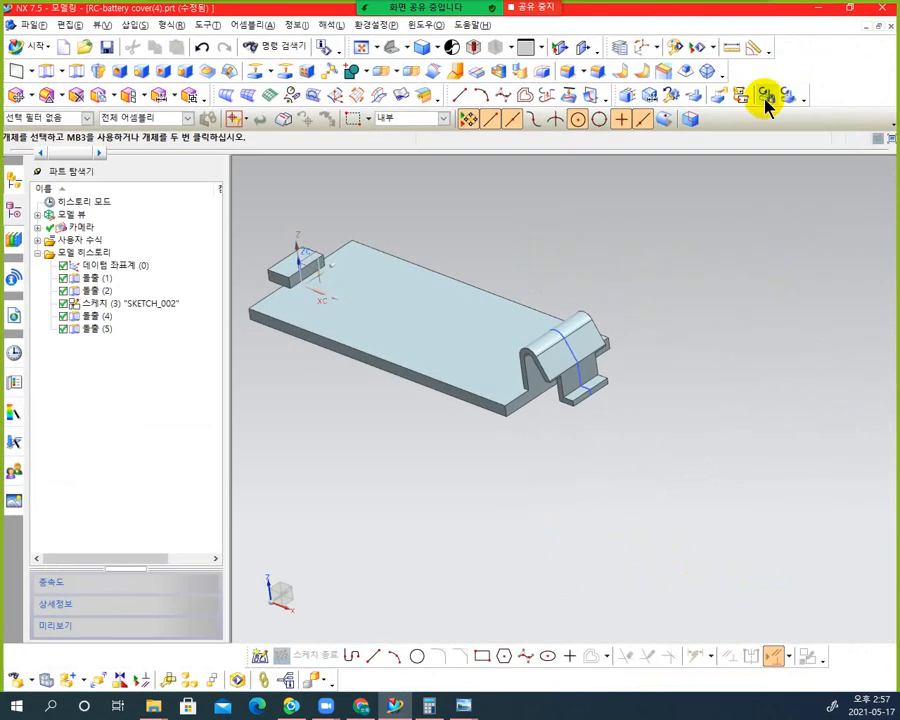
click(700, 50)
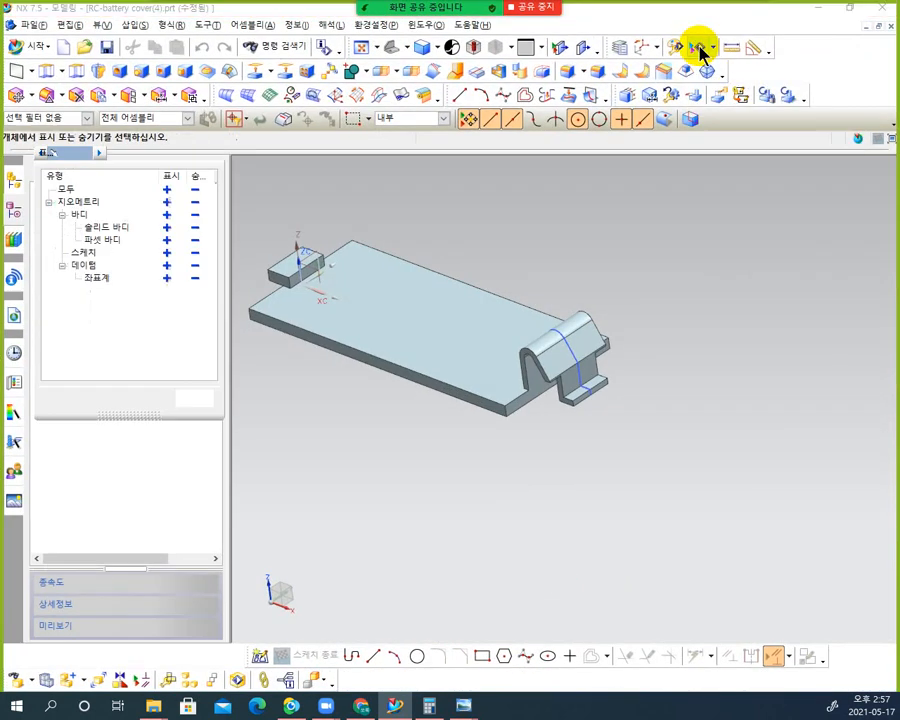
click(196, 267)
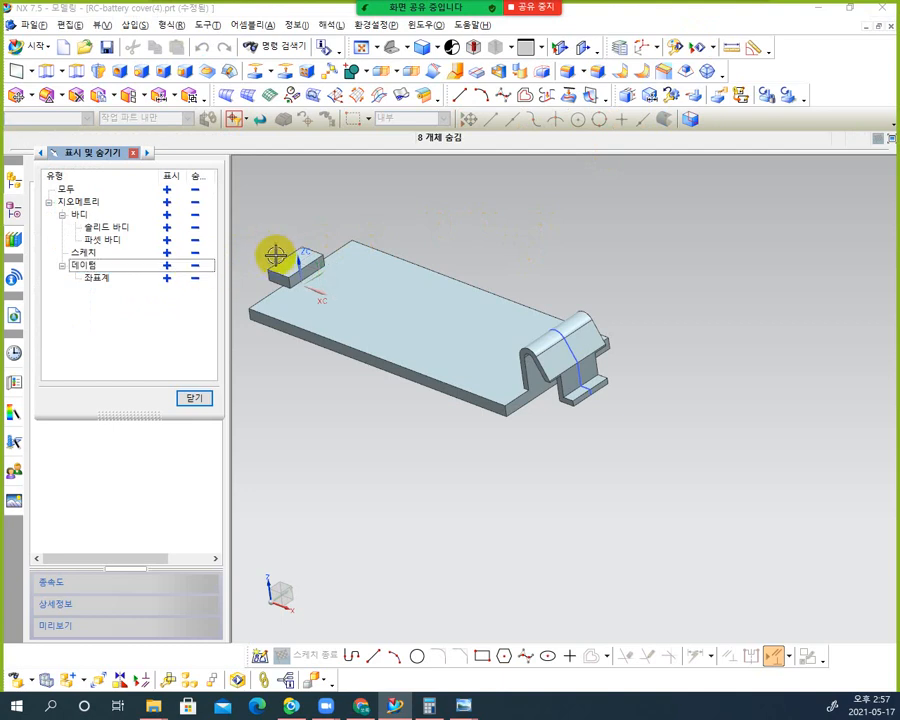
click(196, 254)
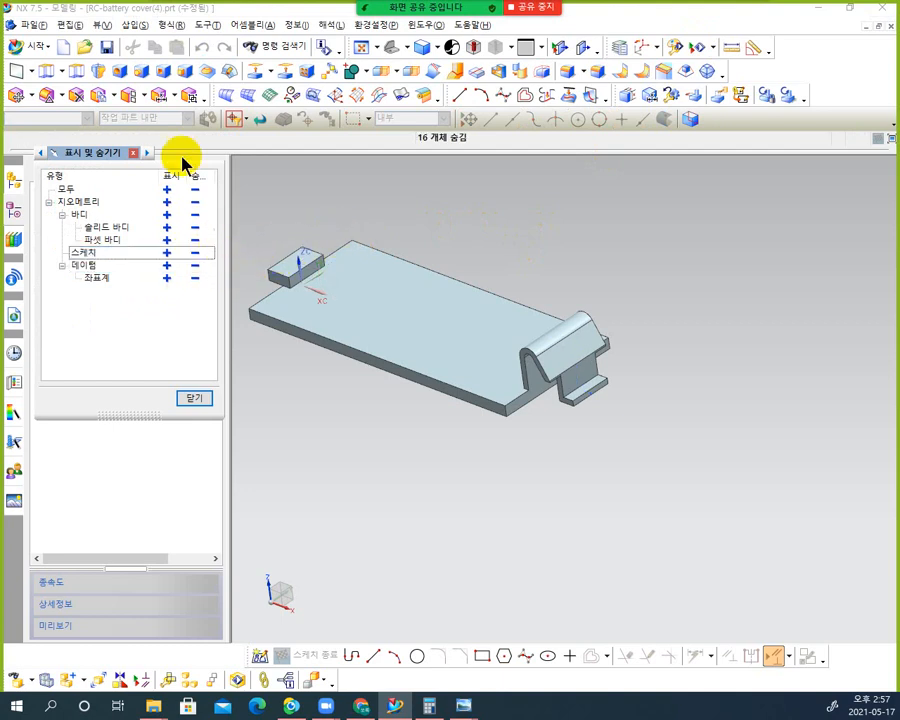
click(197, 401)
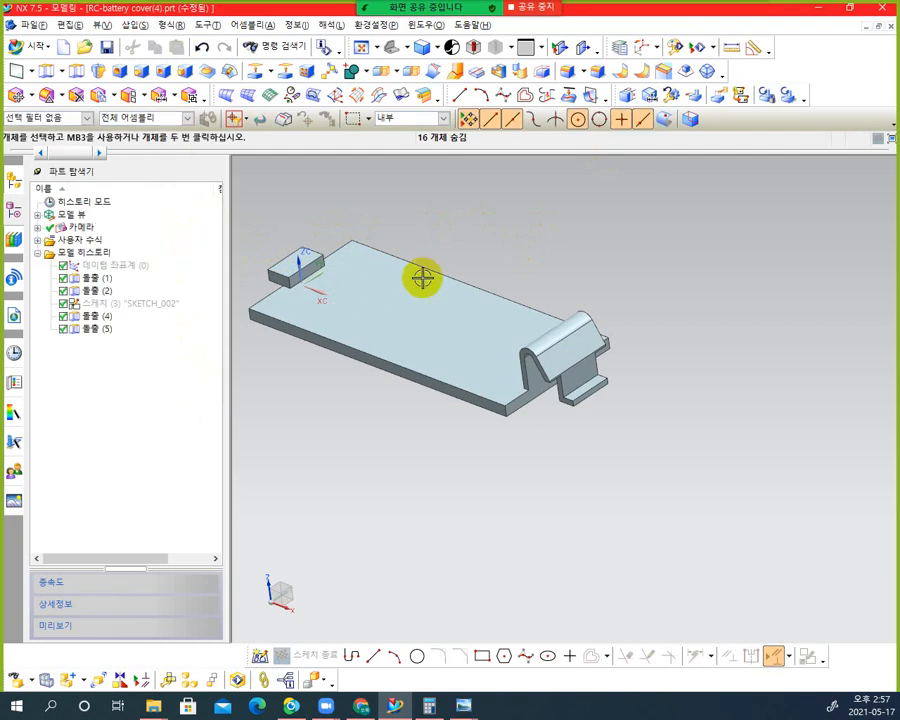
middle_drag(422, 276, 433, 251)
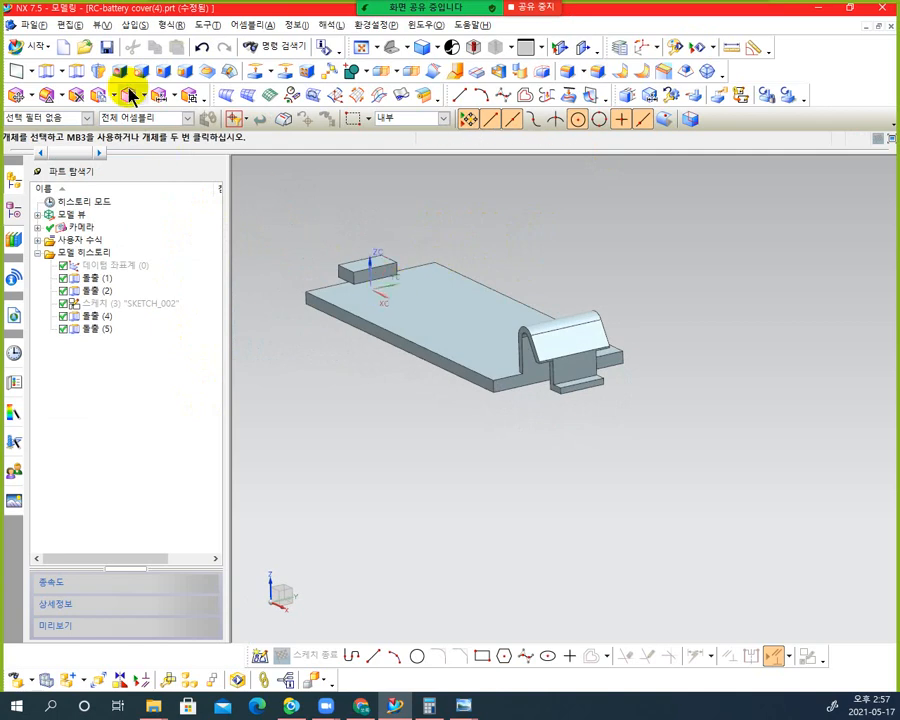
click(106, 48)
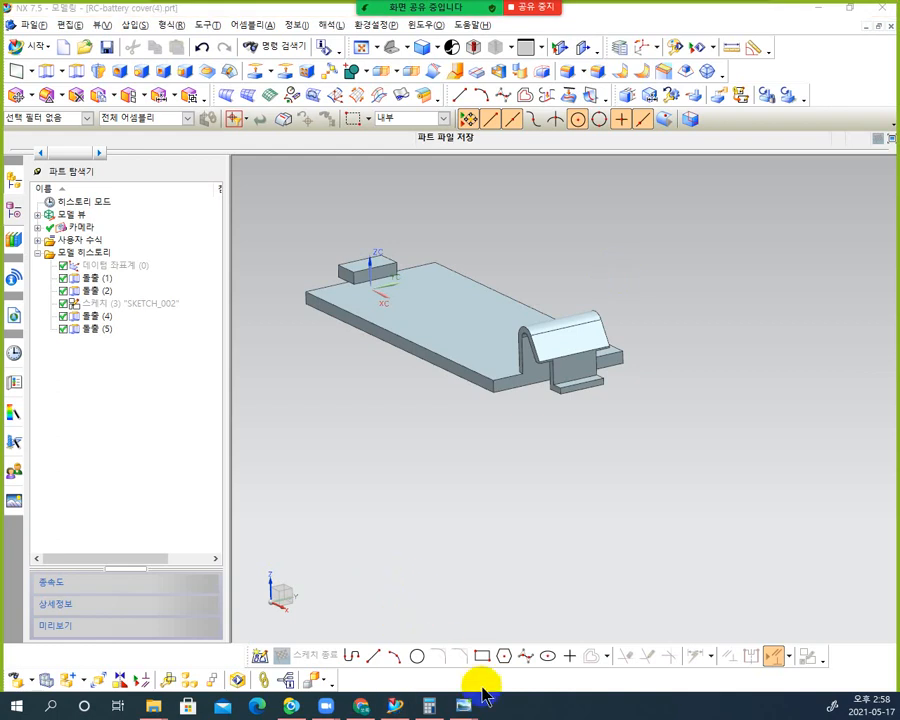
Examine the remote control assembly drawing's views, part list and notes, and return to the battery cover model
mouse_move(464, 705)
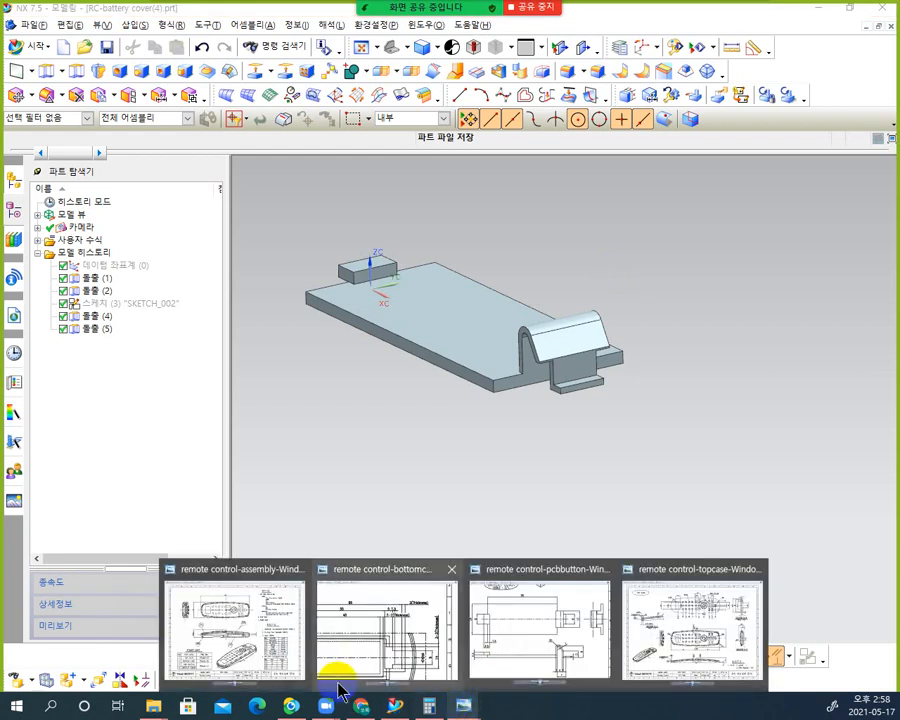
click(253, 641)
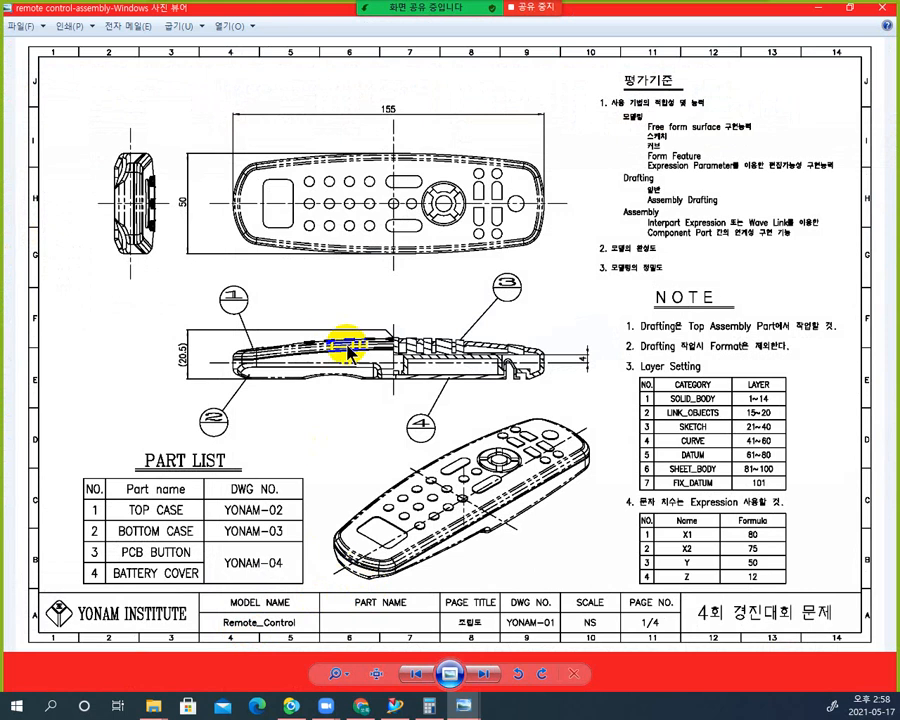
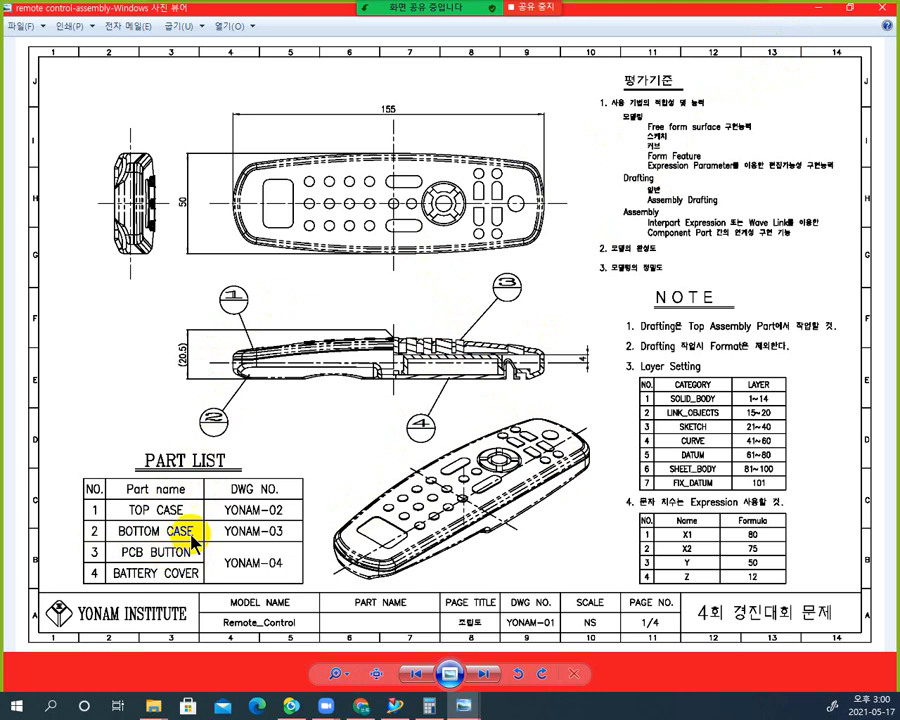
click(816, 8)
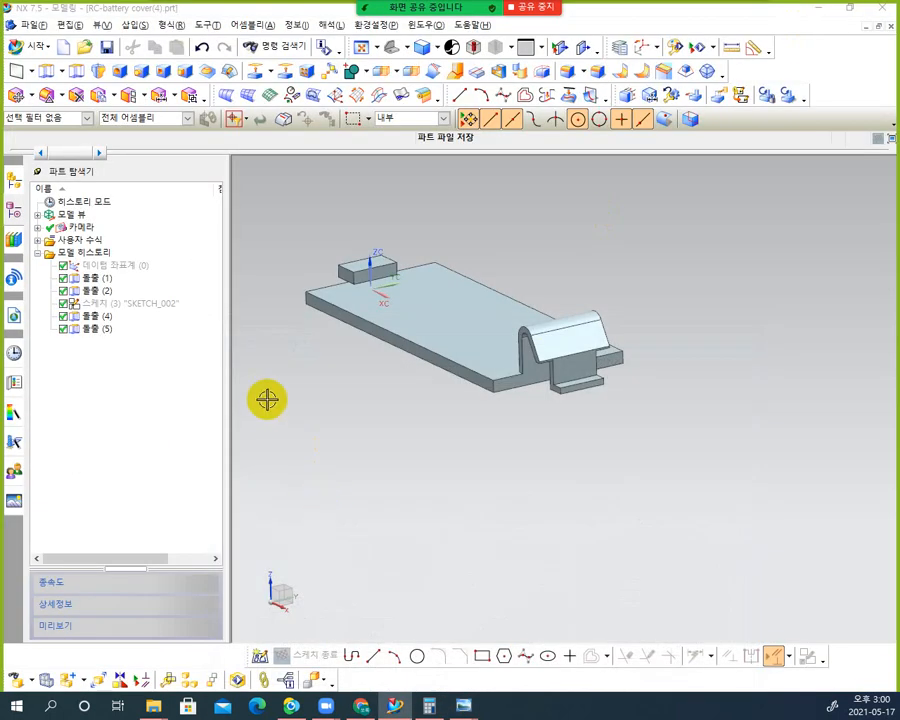
Create a new millimetre assembly file named RC-assembly.prt in the UGNX-DATA folder
click(63, 47)
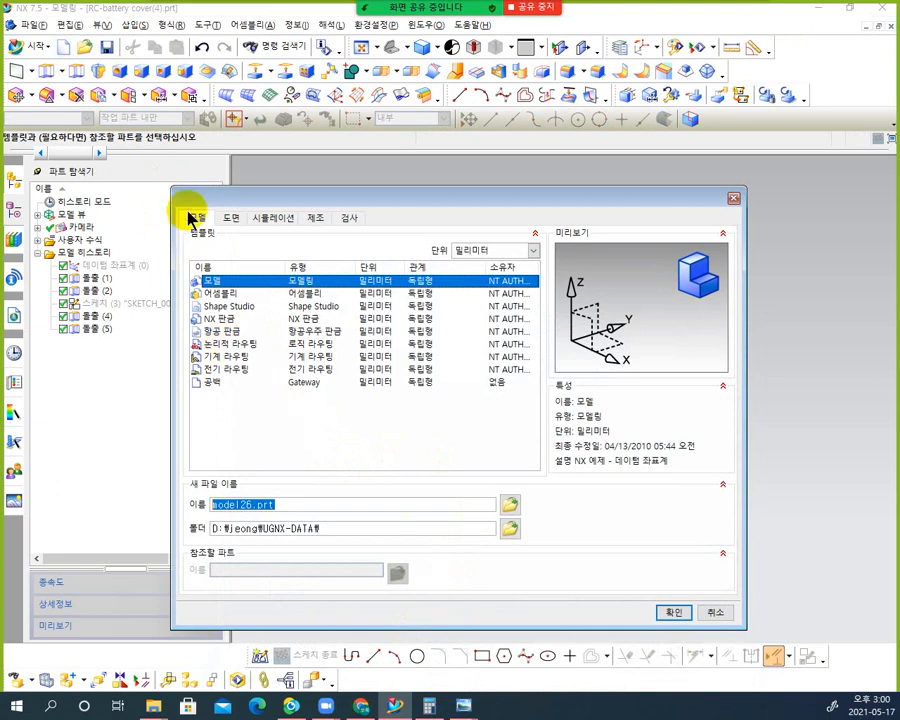
drag(280, 205, 339, 170)
click(287, 262)
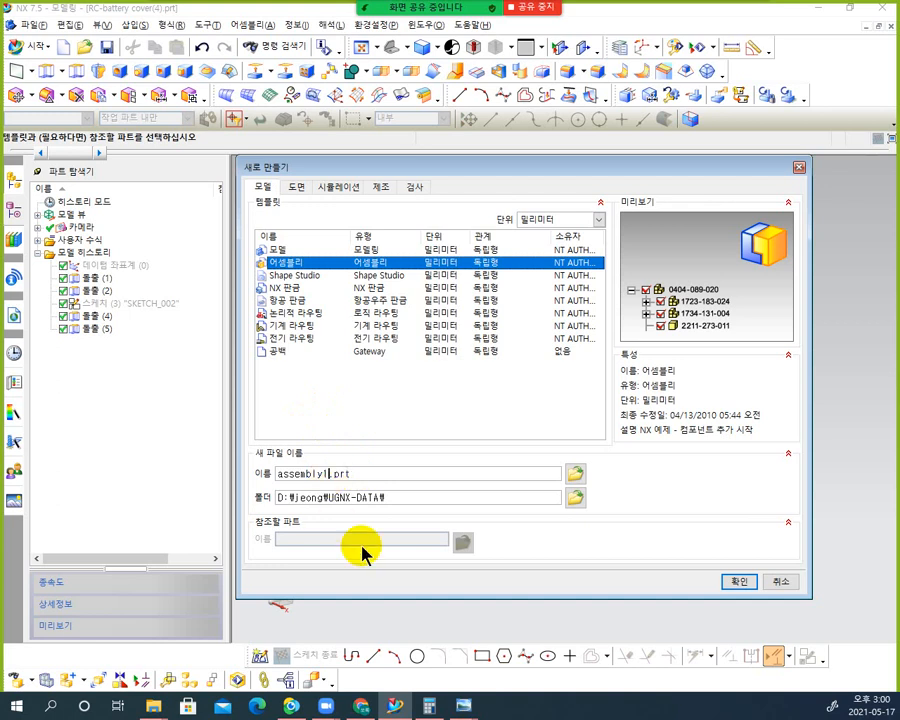
key(BackSpace)
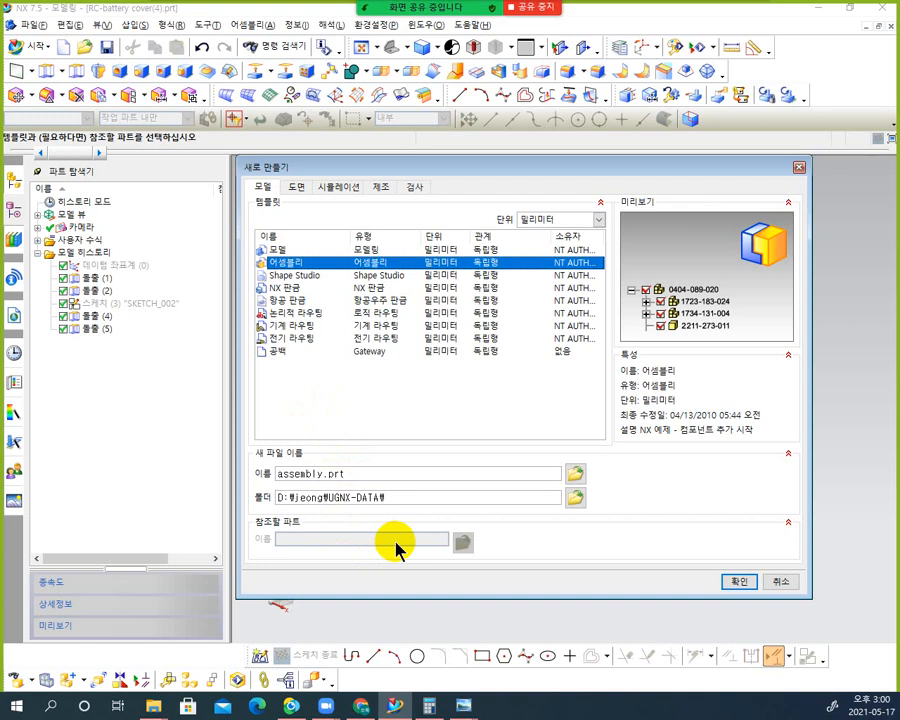
text(P)
text(C-)
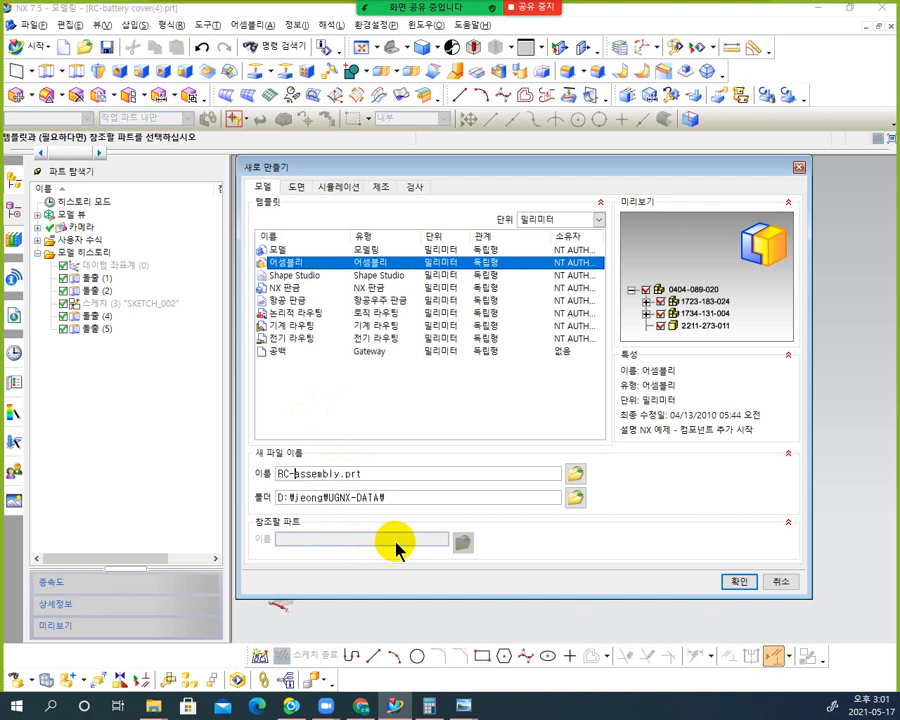
click(400, 476)
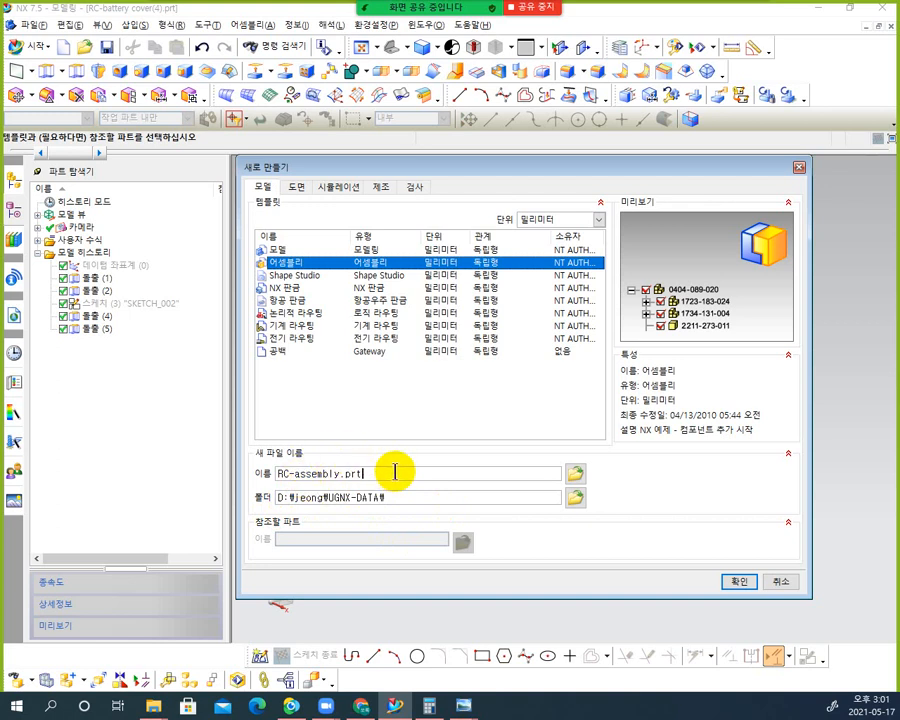
click(743, 582)
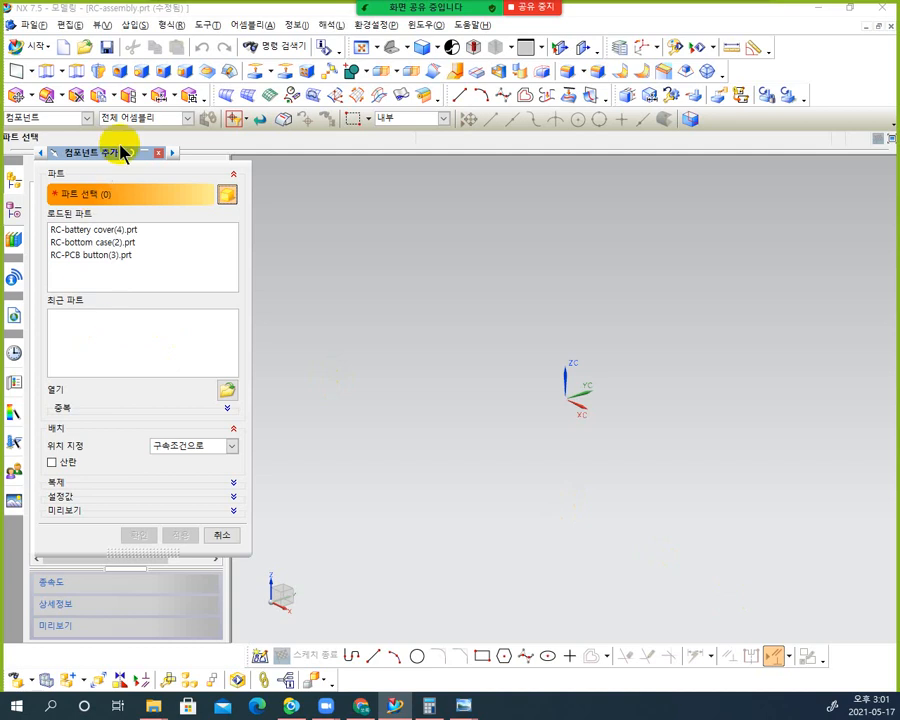
Preview the loaded battery cover, bottom case and PCB button parts as candidate components, leaving none of them selected
drag(97, 157, 294, 155)
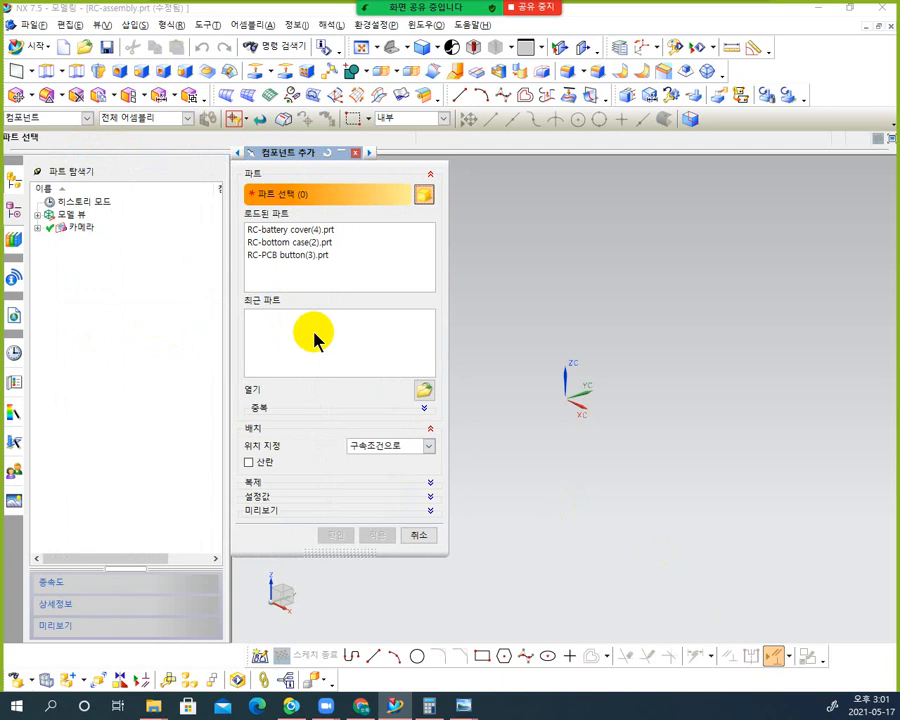
click(280, 231)
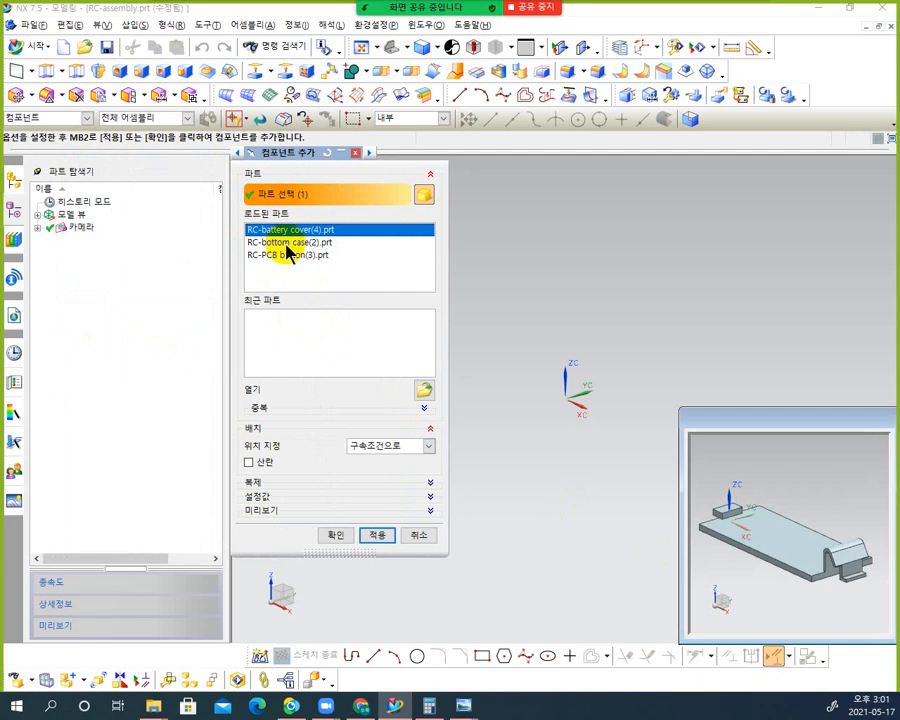
click(288, 242)
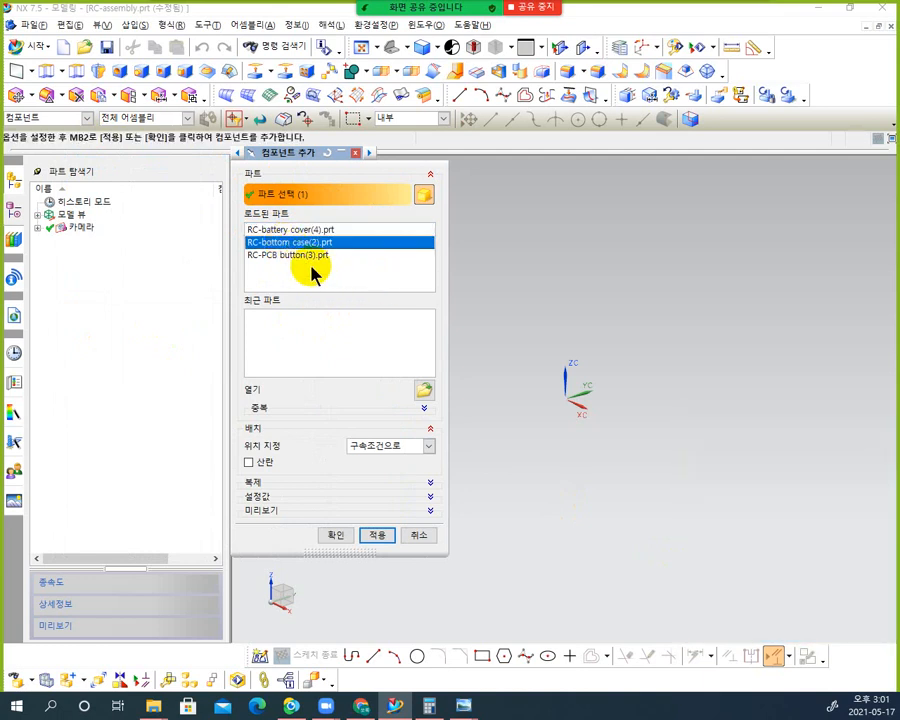
click(298, 255)
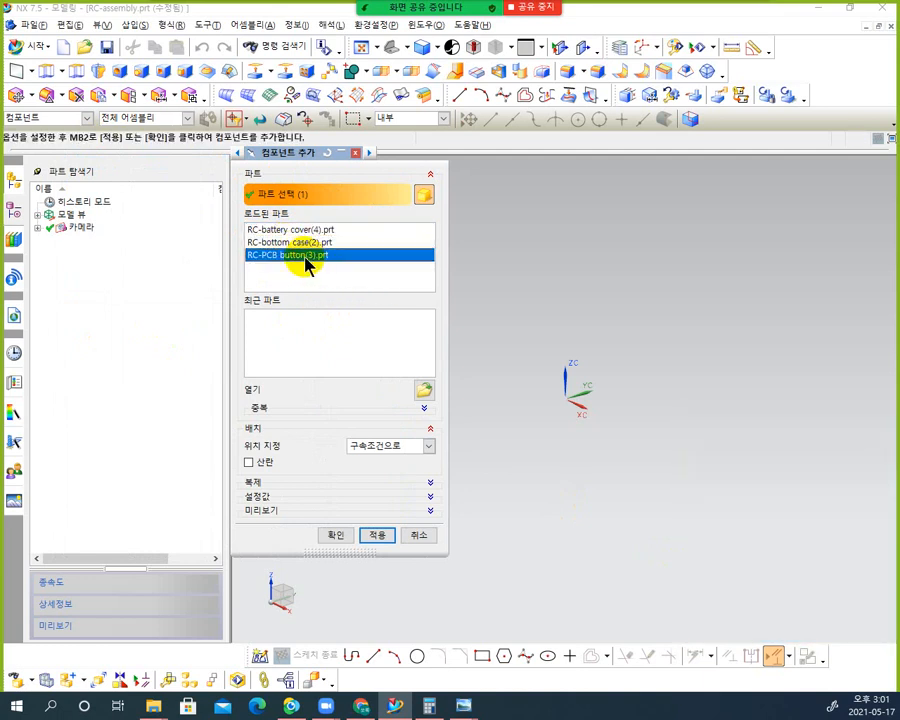
click(256, 231)
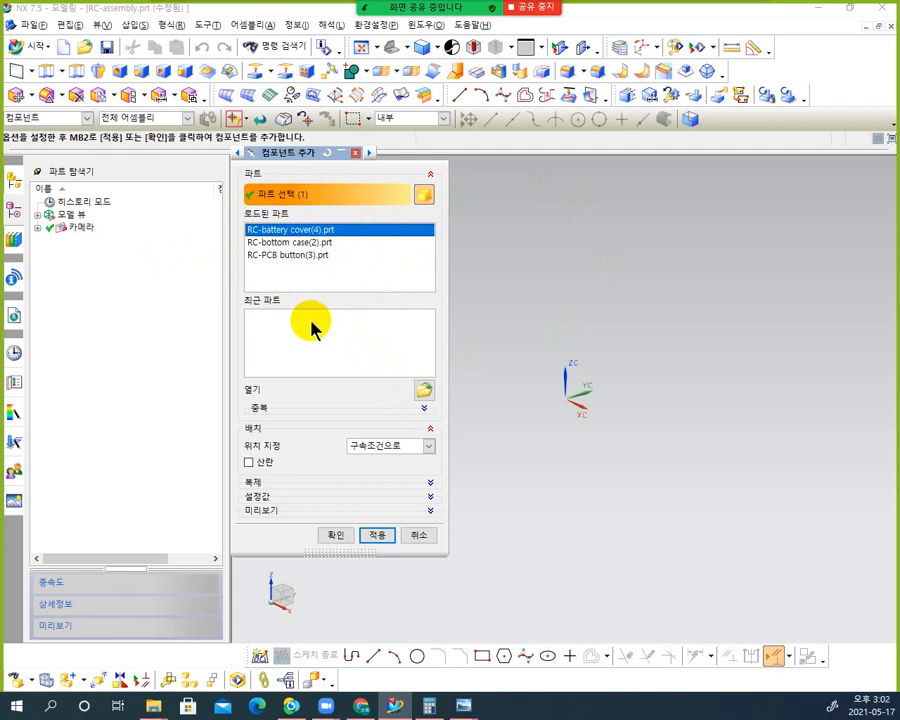
click(313, 278)
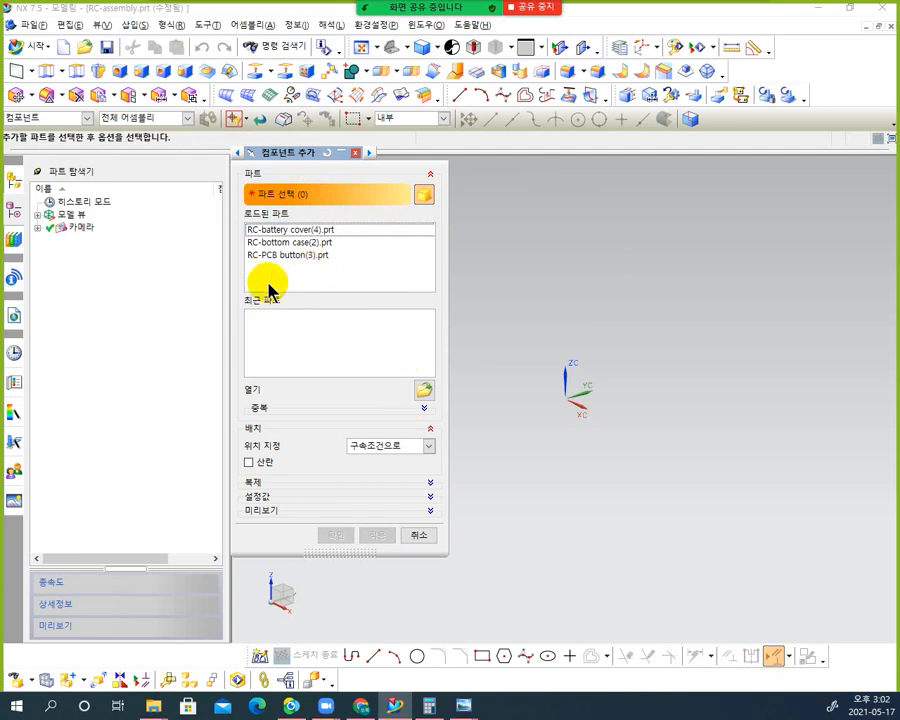
Load the RC-top case(1) part from the UGNX-DATA folder as the component to add
click(424, 392)
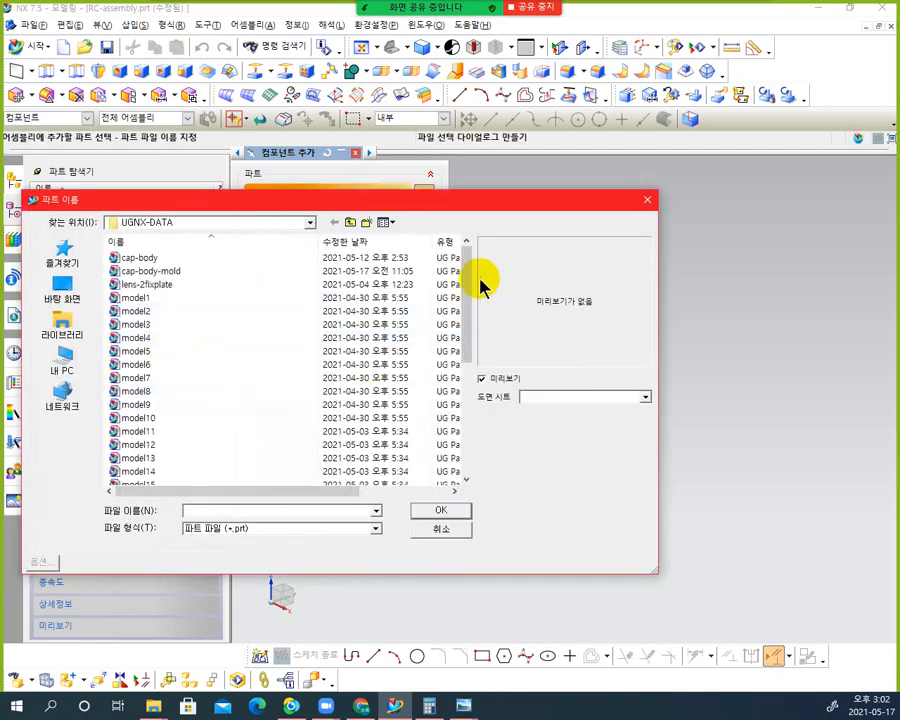
drag(470, 281, 454, 402)
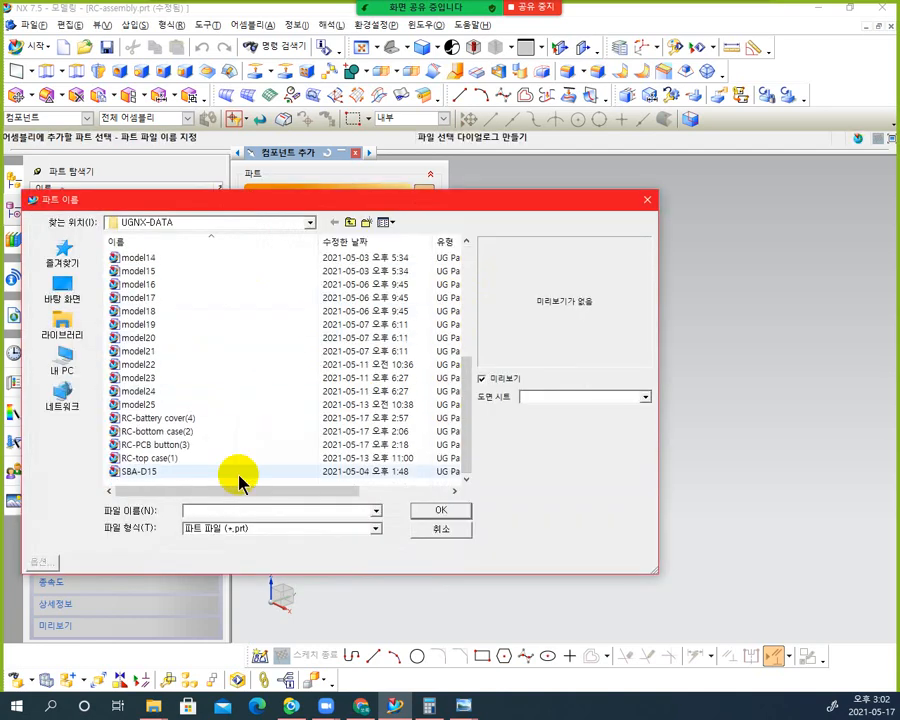
click(161, 457)
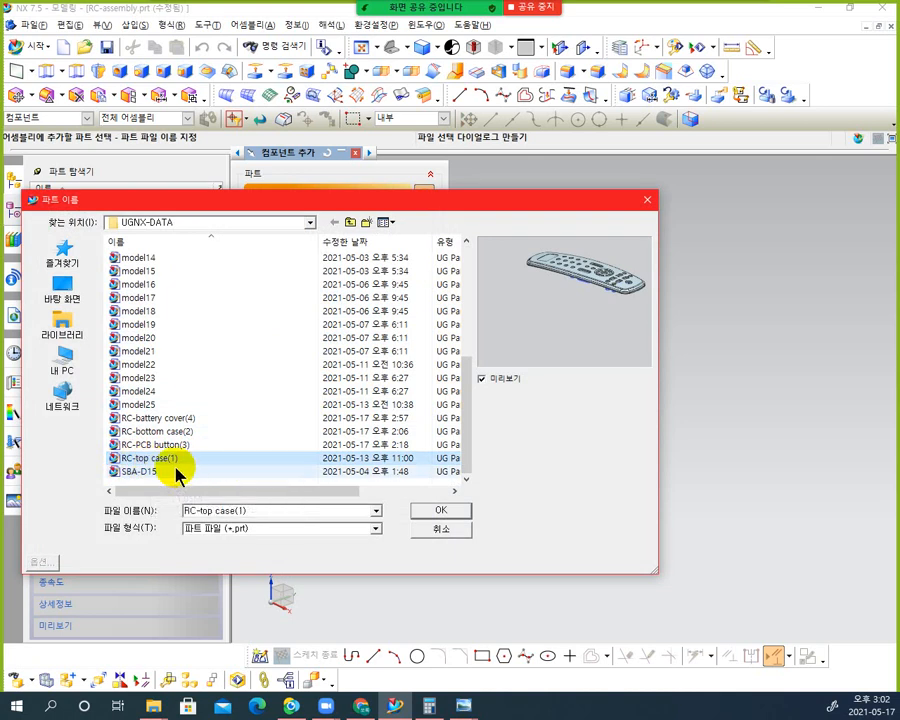
click(441, 511)
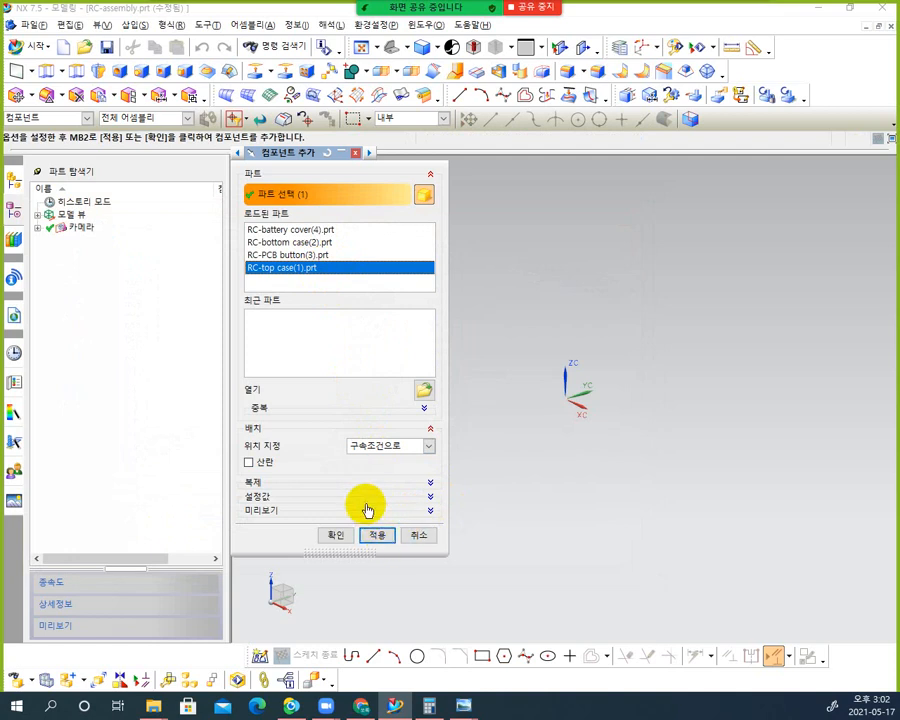
Add the RC-top case(1) component to the assembly, positioned at the absolute origin
click(429, 446)
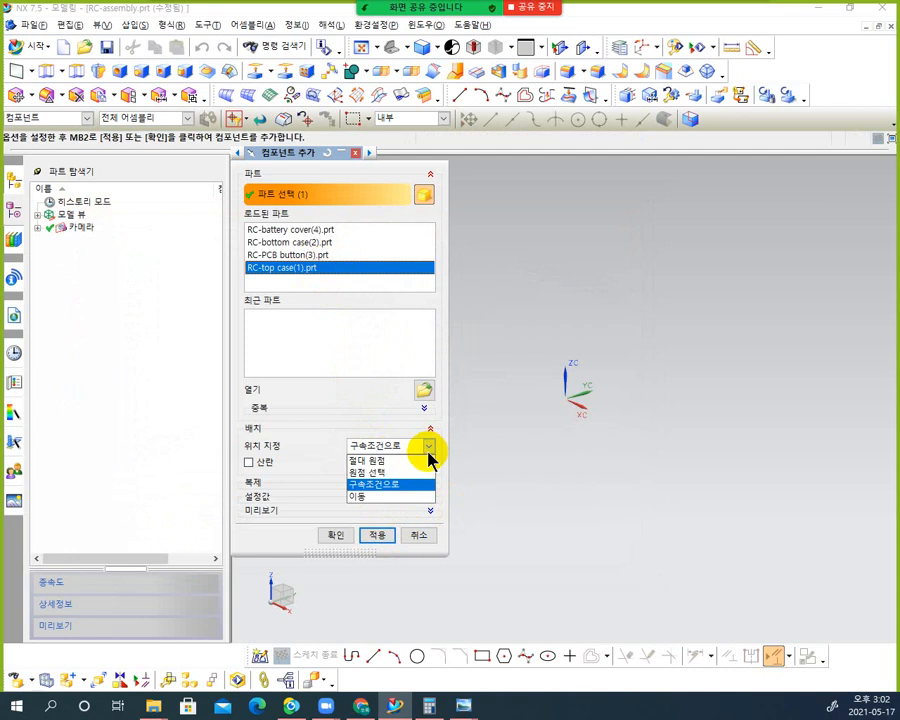
click(385, 460)
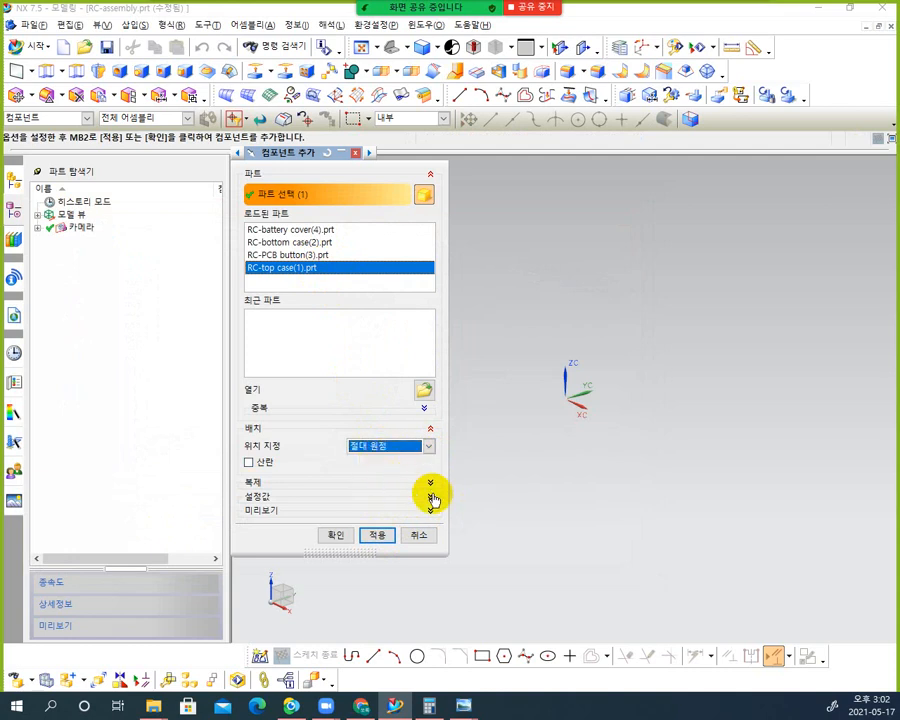
click(431, 447)
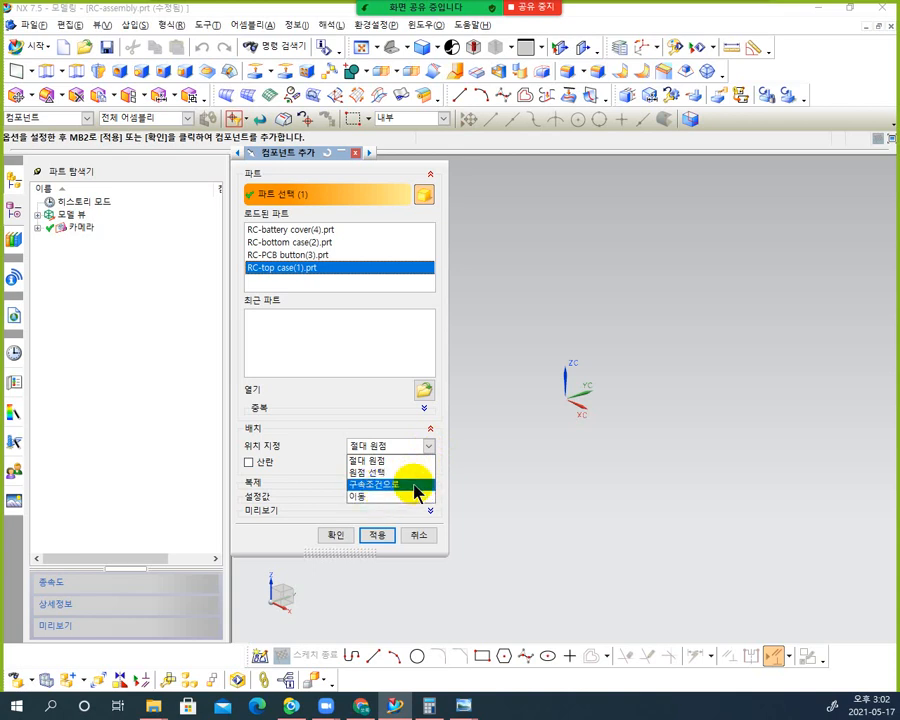
click(398, 462)
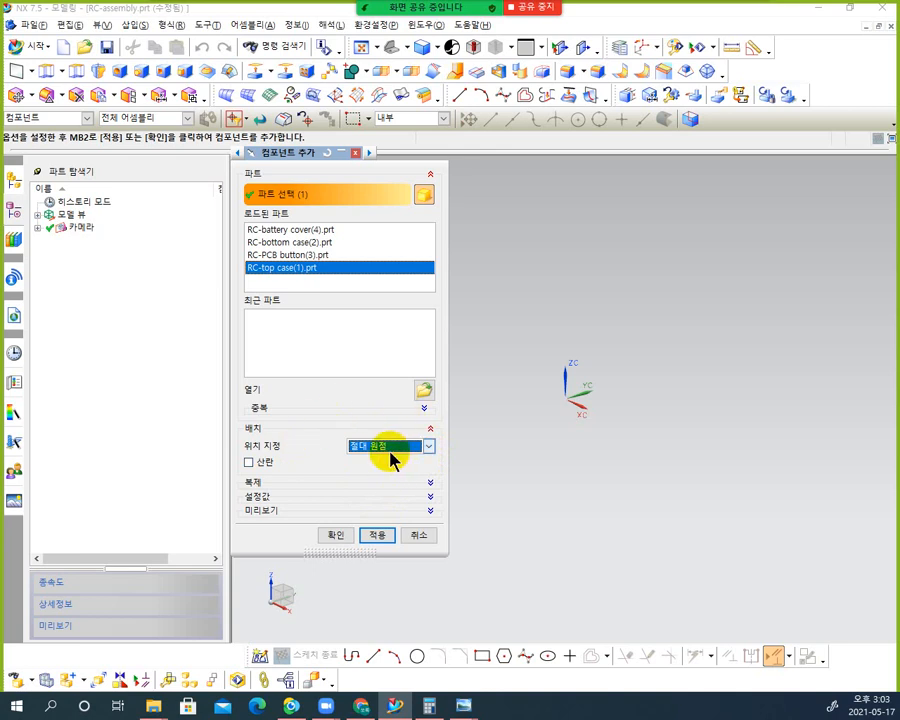
click(386, 537)
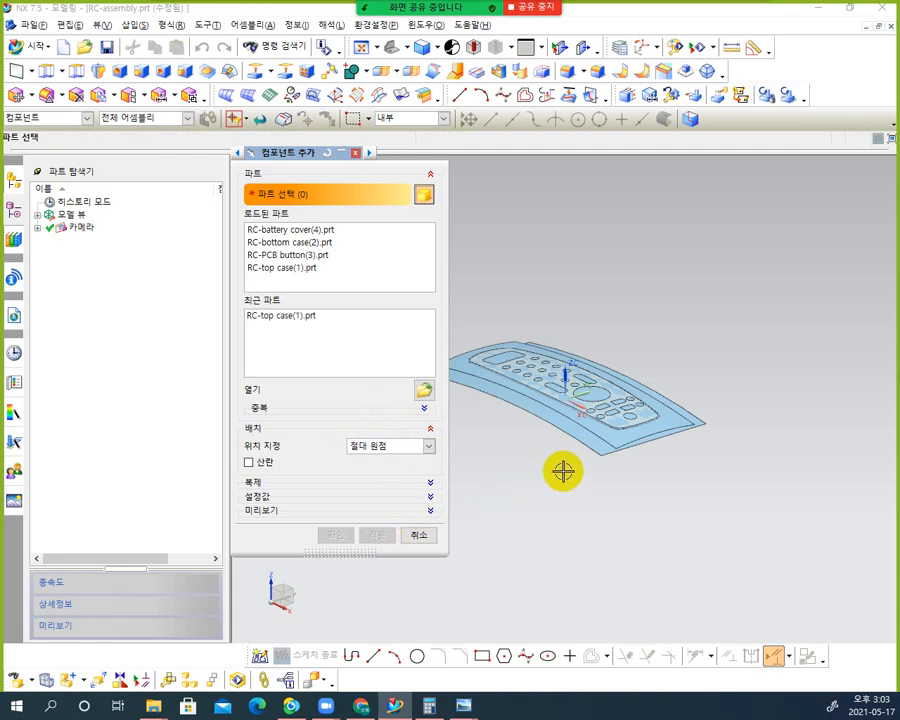
Add the RC-PCB button(3) component at the absolute origin and finish adding components
middle_drag(506, 472, 532, 455)
middle_drag(697, 423, 774, 426)
middle_drag(635, 525, 618, 504)
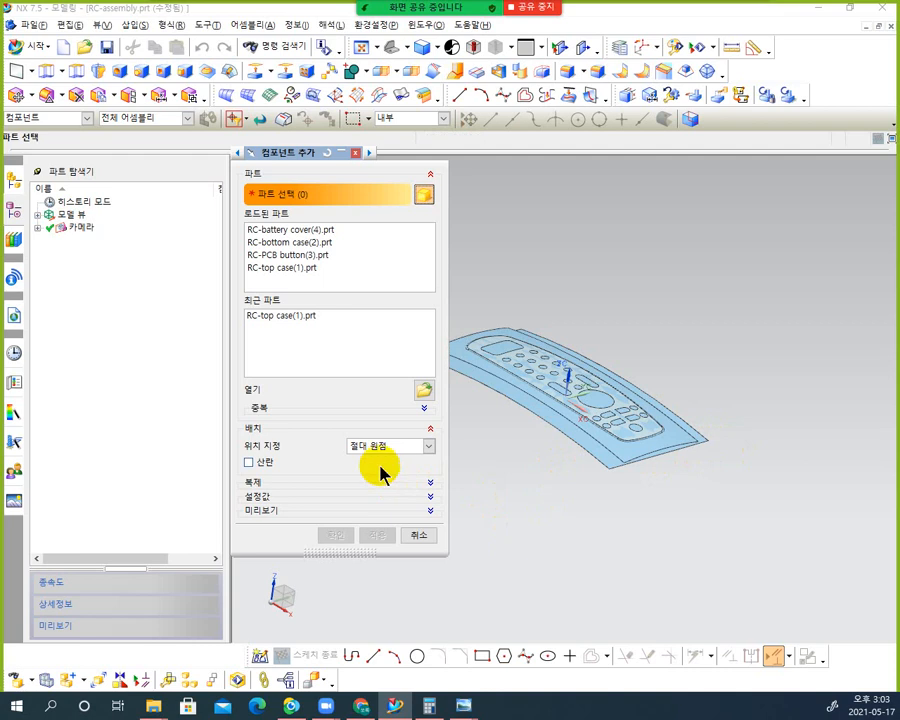
click(285, 254)
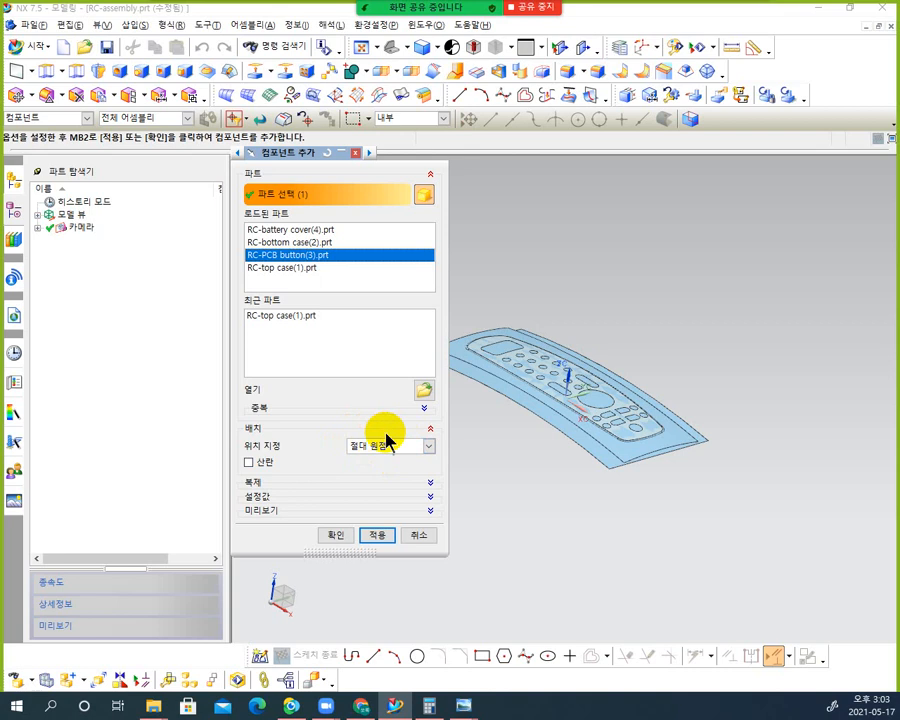
click(336, 537)
Inspect the placed top case up close and show the assembly's component tree instead of the part history
middle_drag(446, 474, 480, 492)
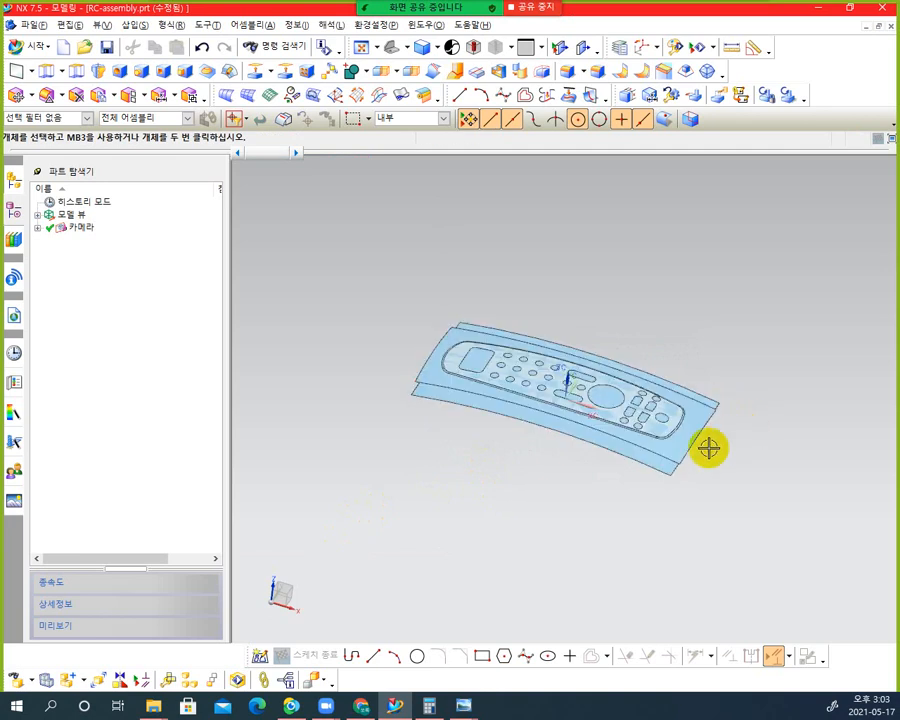
scroll(699, 446, up, 4)
click(705, 378)
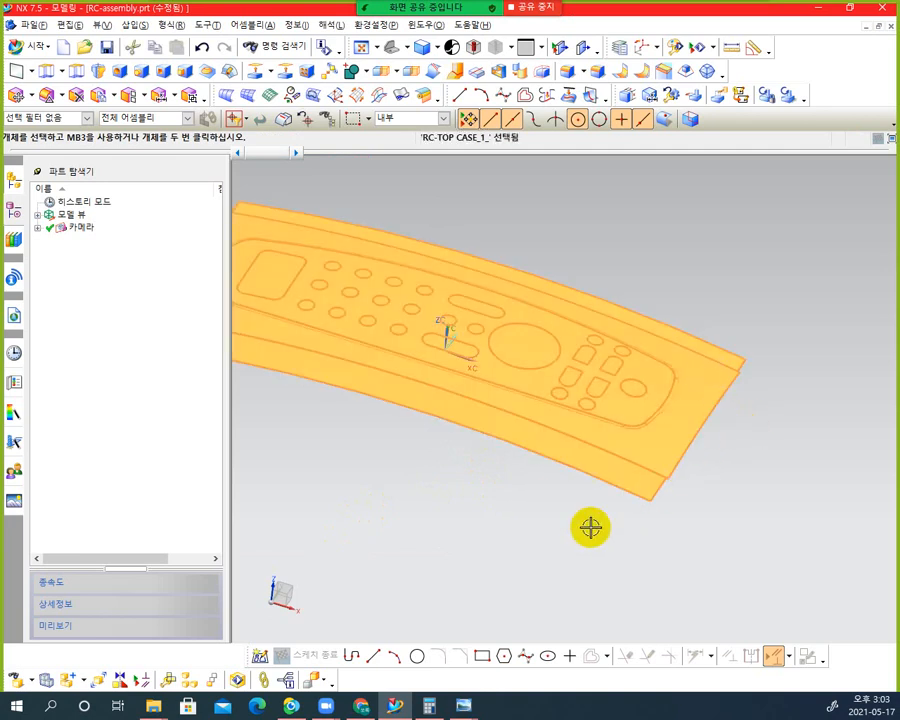
mouse_move(590, 527)
middle_down()
mouse_move(578, 452)
mouse_move(581, 511)
middle_up()
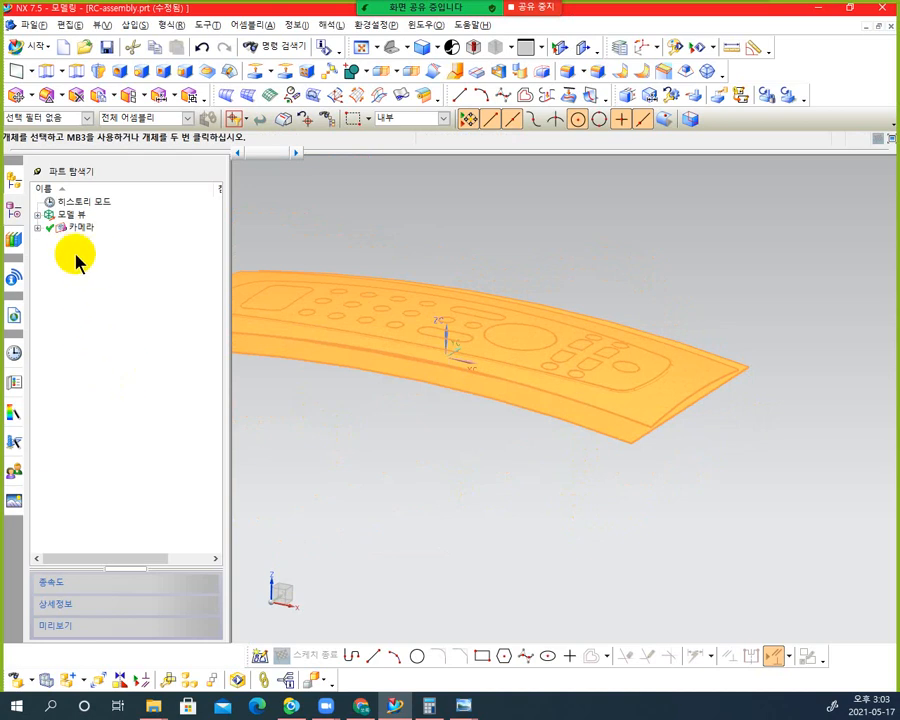
click(16, 178)
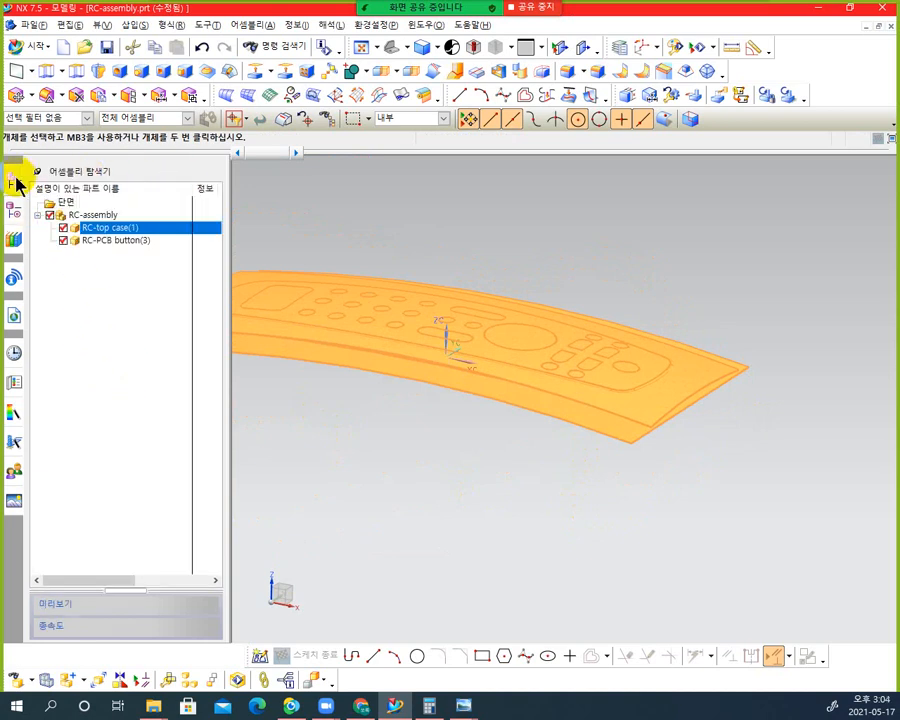
click(13, 211)
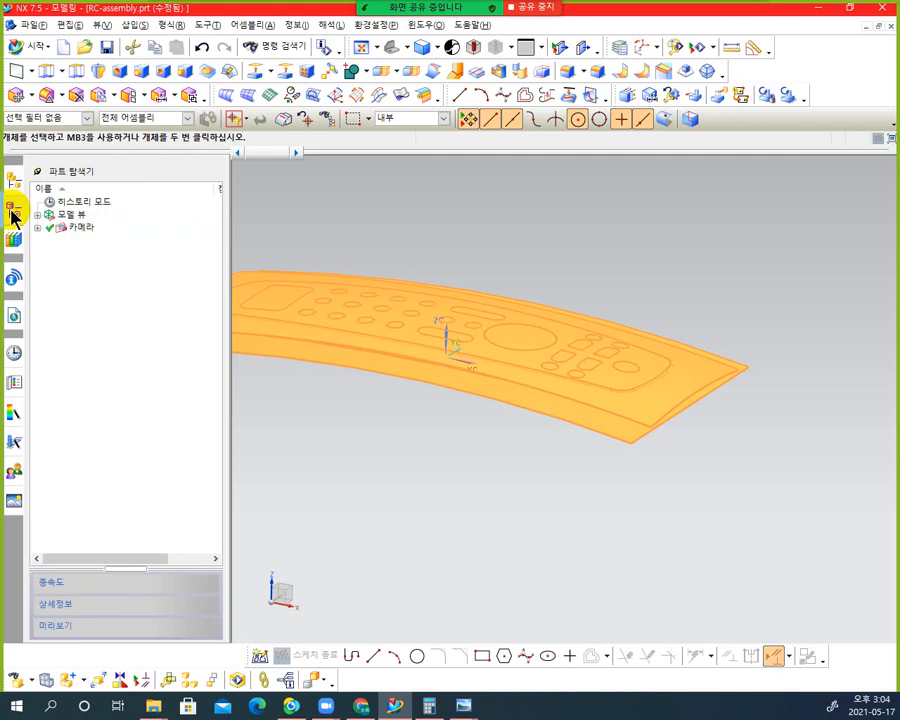
click(13, 211)
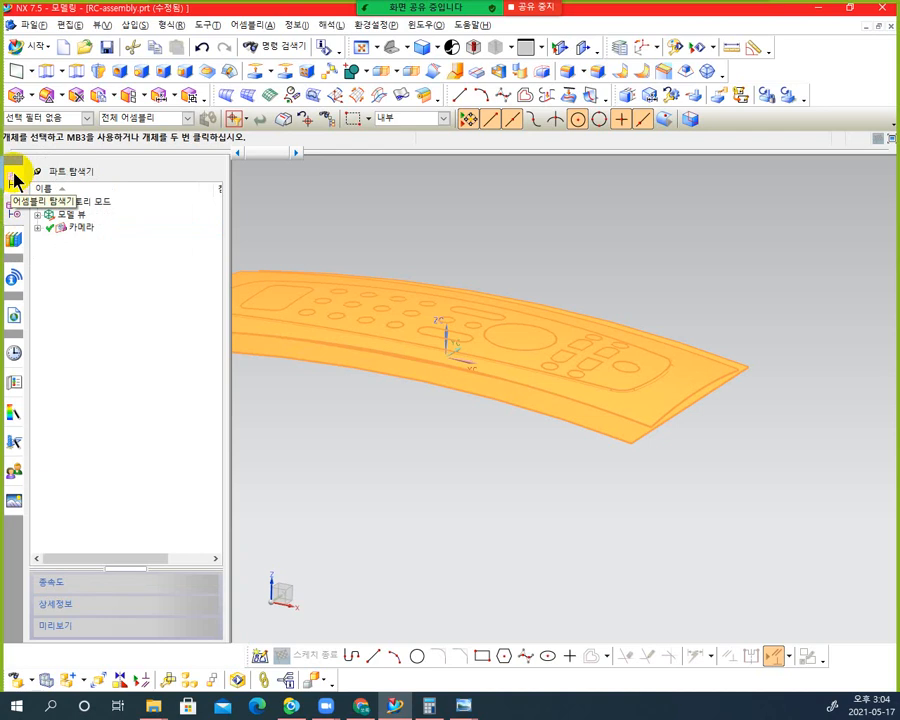
click(14, 180)
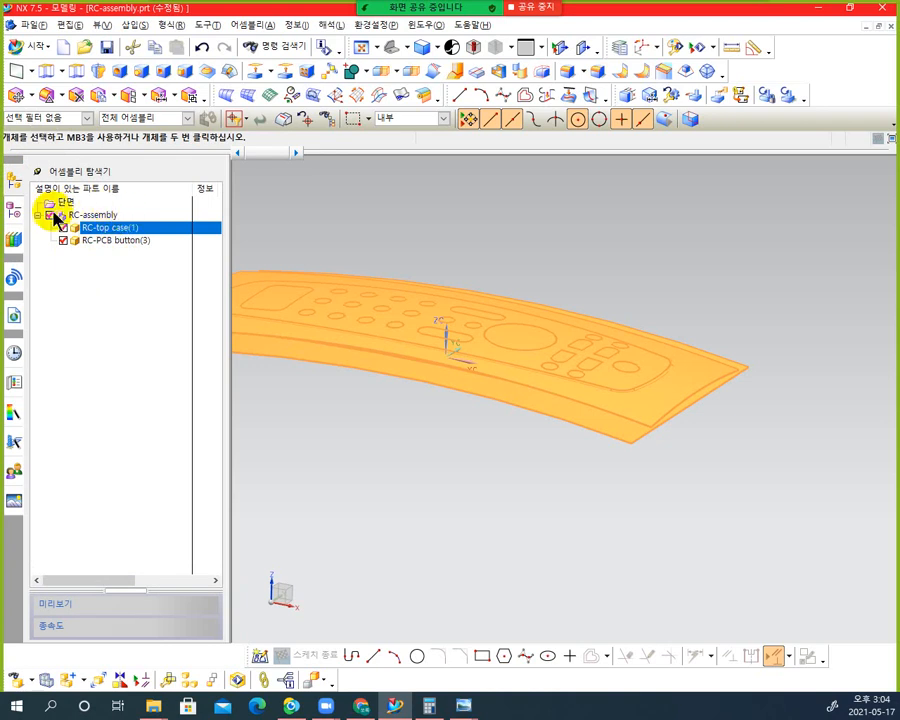
Highlight RC-assembly, RC-top case(1) and RC-PCB button(3) in turn to identify each component, ending with the top case selected
click(115, 216)
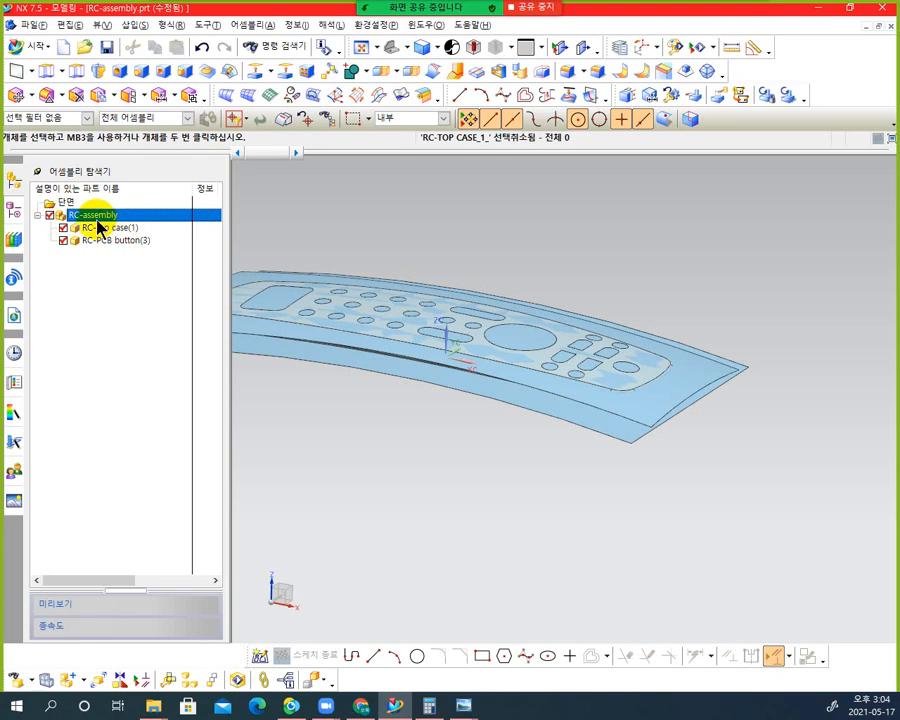
click(95, 229)
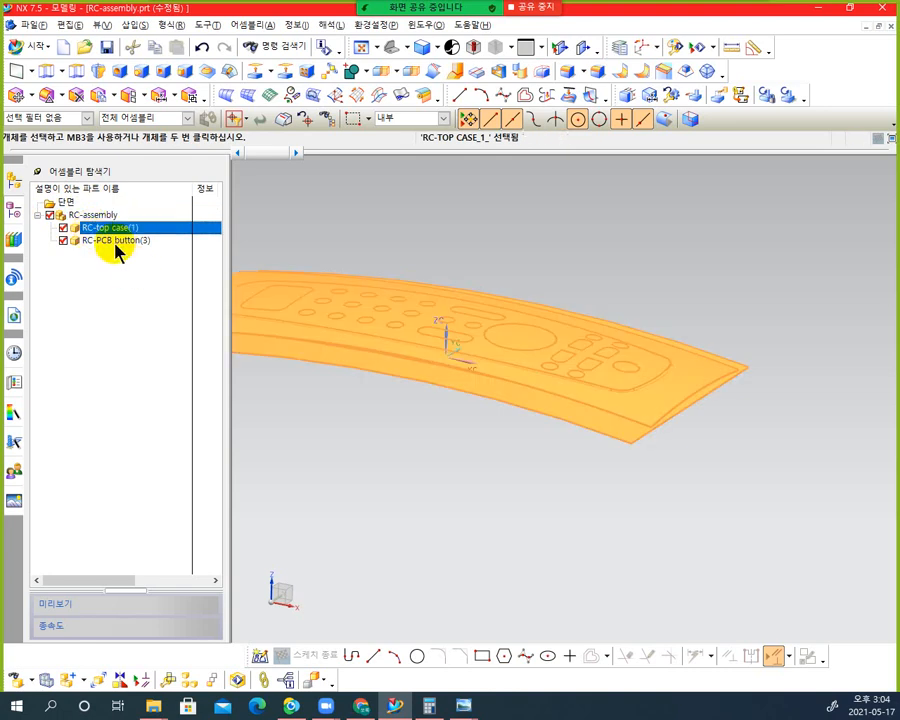
click(121, 242)
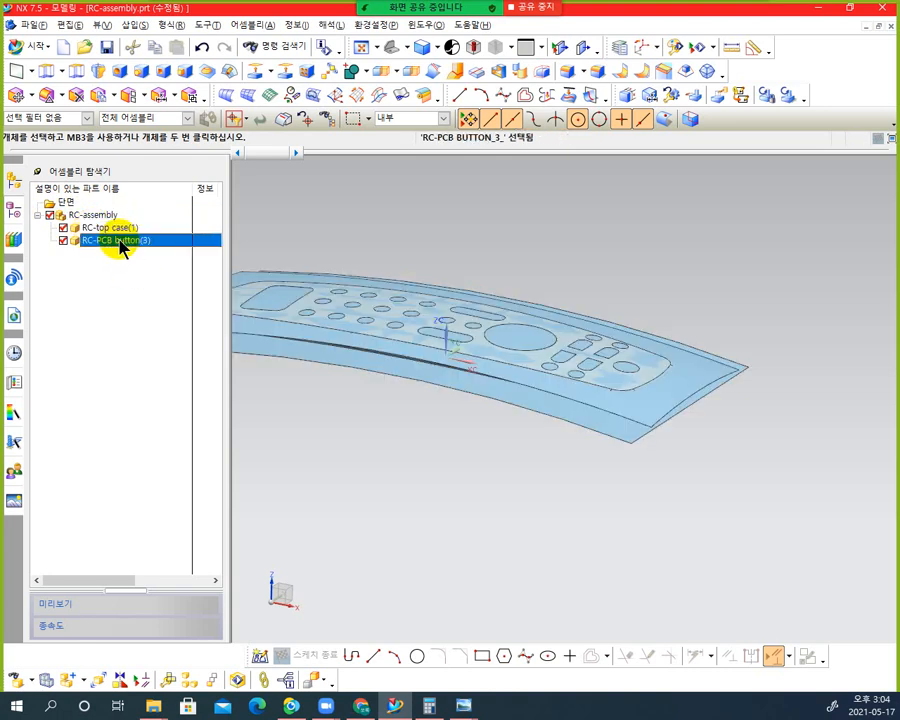
click(124, 229)
click(118, 241)
click(116, 229)
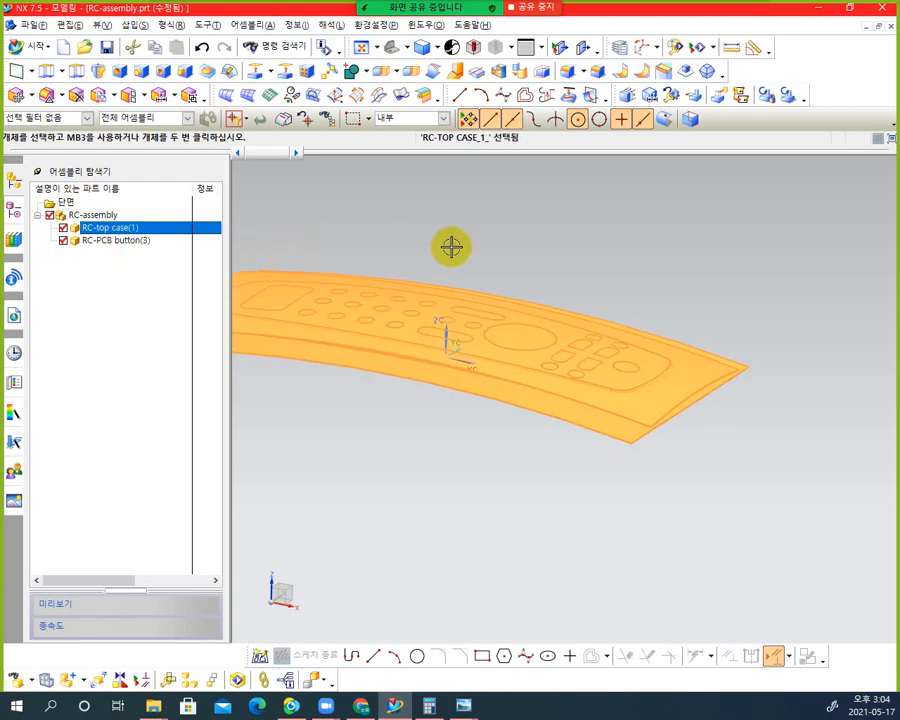
middle_drag(472, 255, 418, 275)
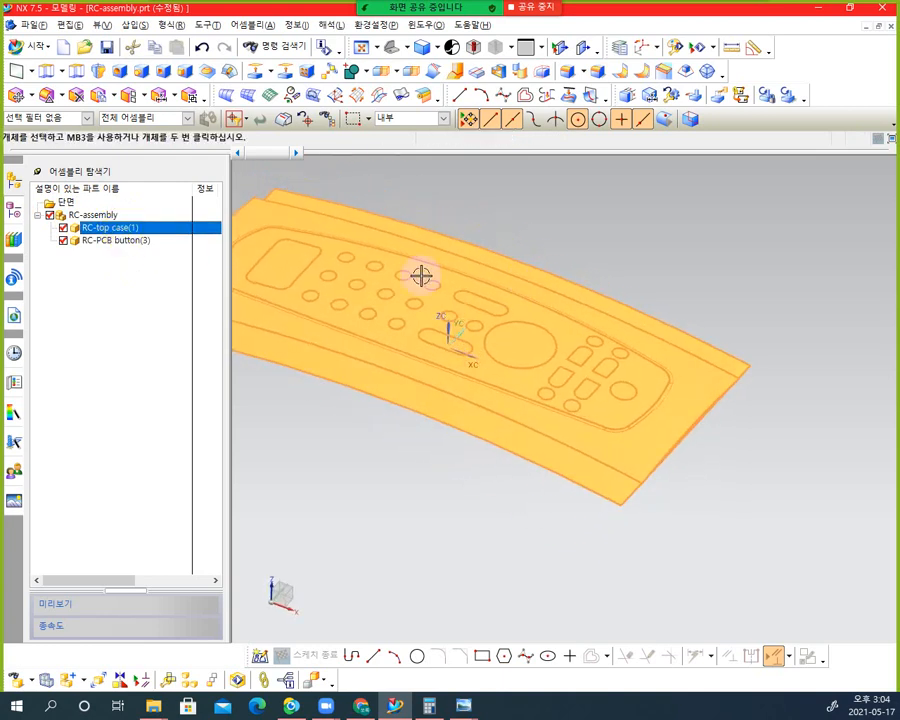
Inspect the top case's outer surfaces in the assembly and clear the component selection
middle_drag(540, 257, 576, 254)
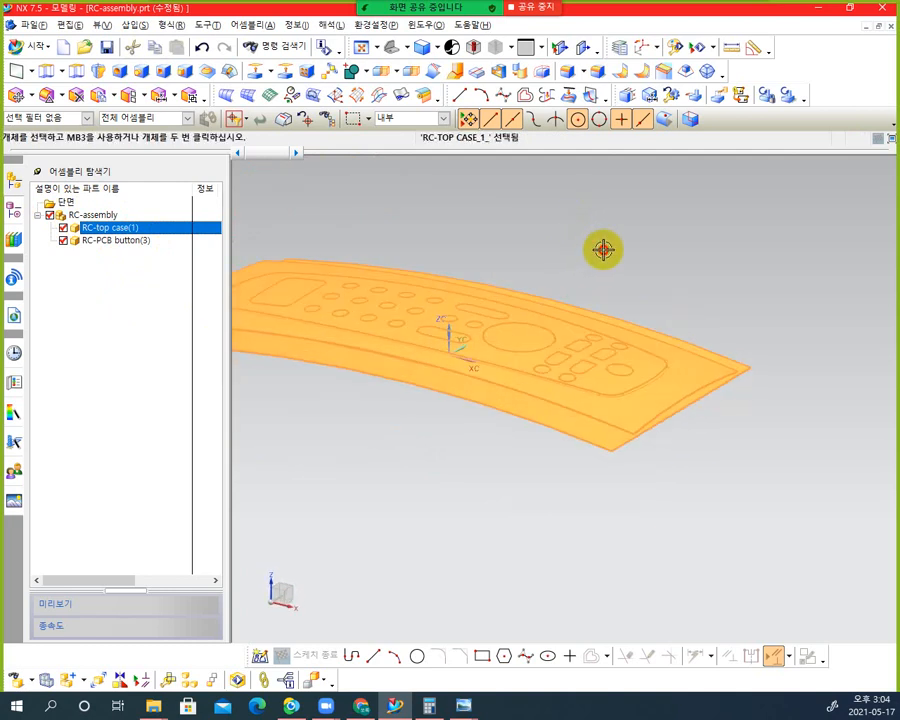
click(760, 362)
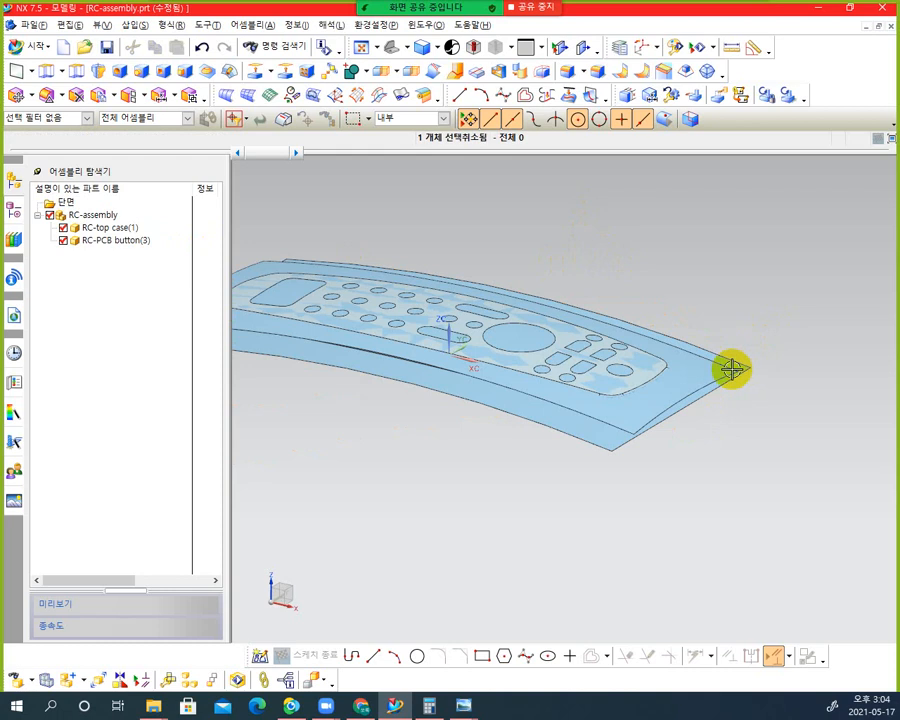
click(709, 366)
middle_drag(717, 357, 530, 335)
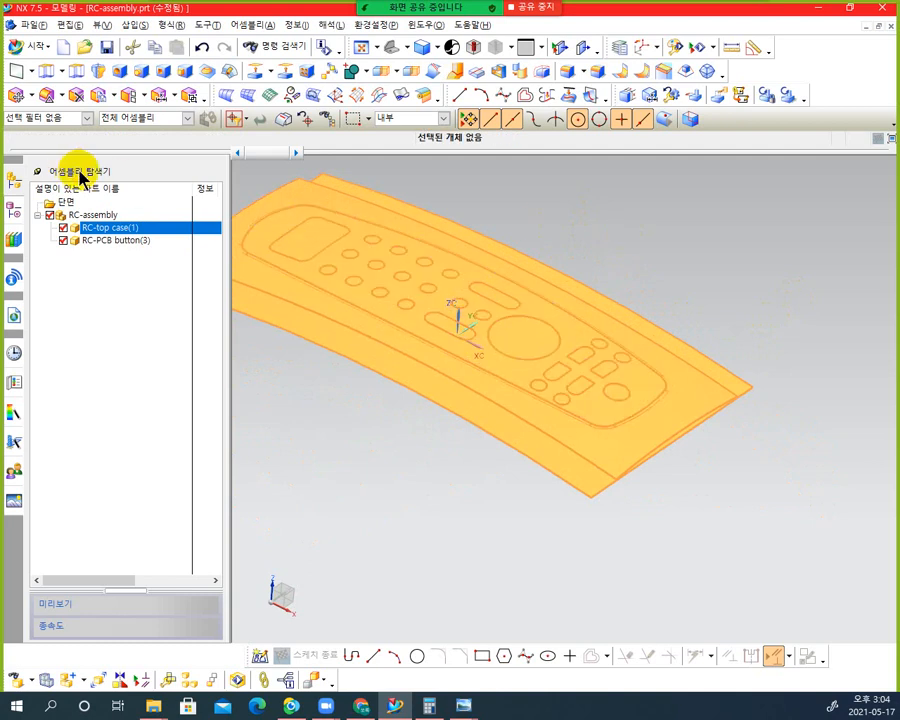
key(Escape)
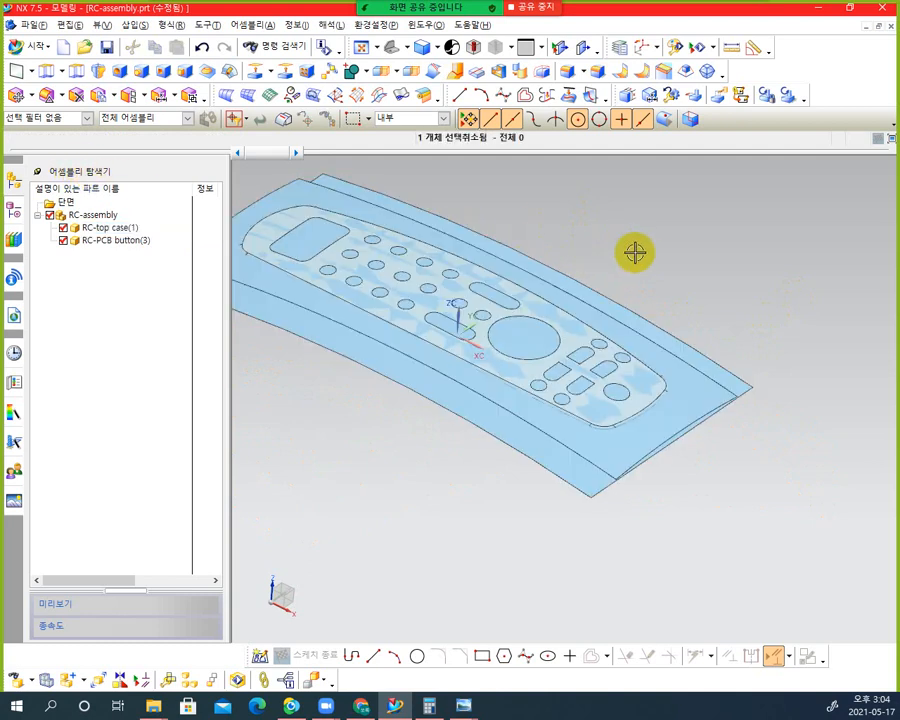
Limit selection to sheet bodies and hide the two large curved sheets covering the remote control
middle_drag(635, 248, 559, 253)
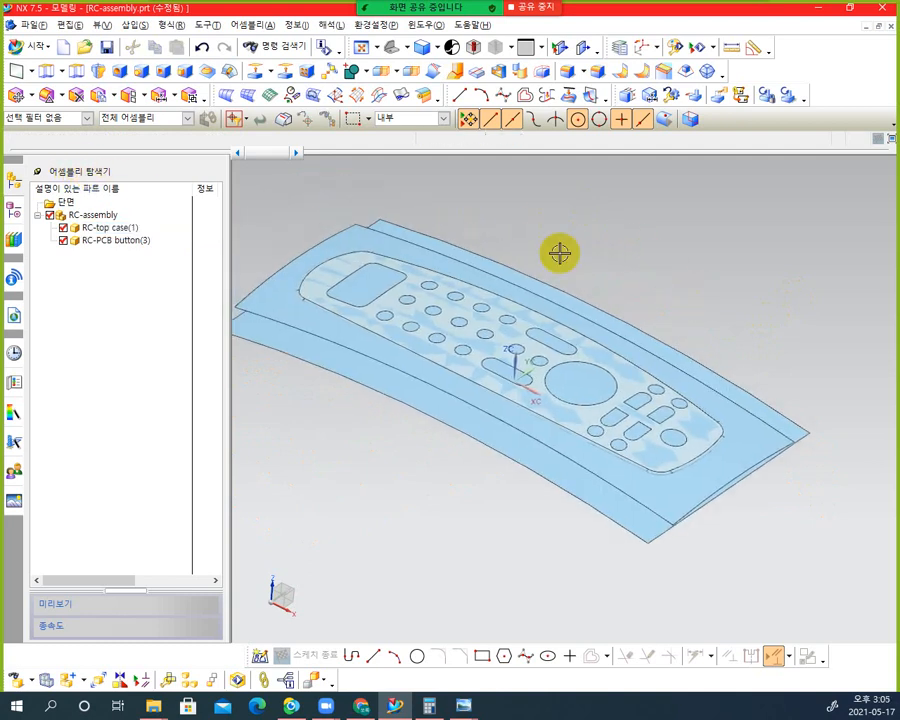
click(87, 118)
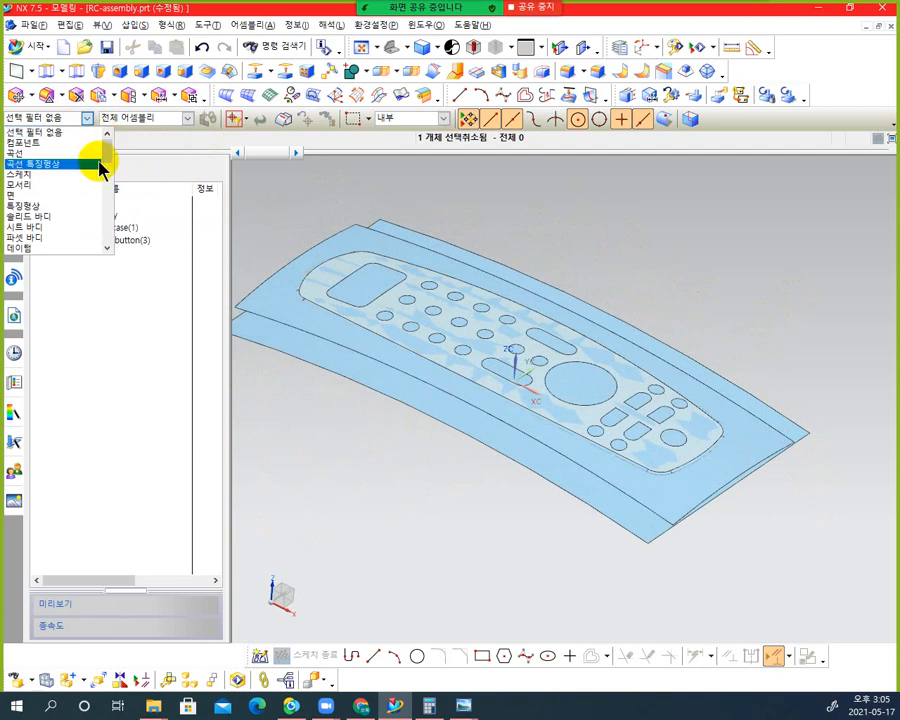
click(65, 228)
click(752, 415)
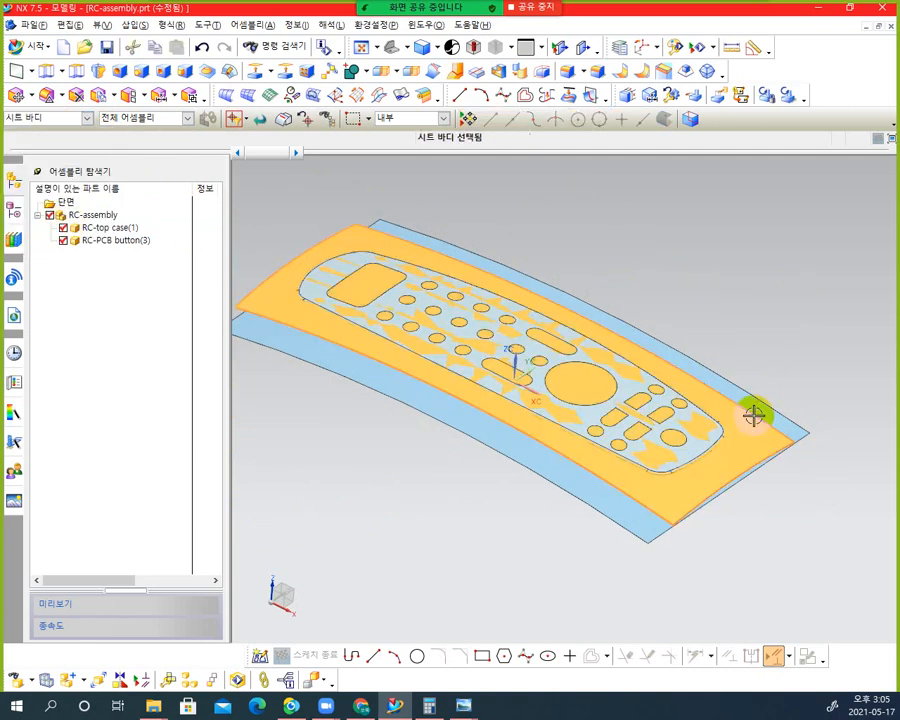
click(763, 402)
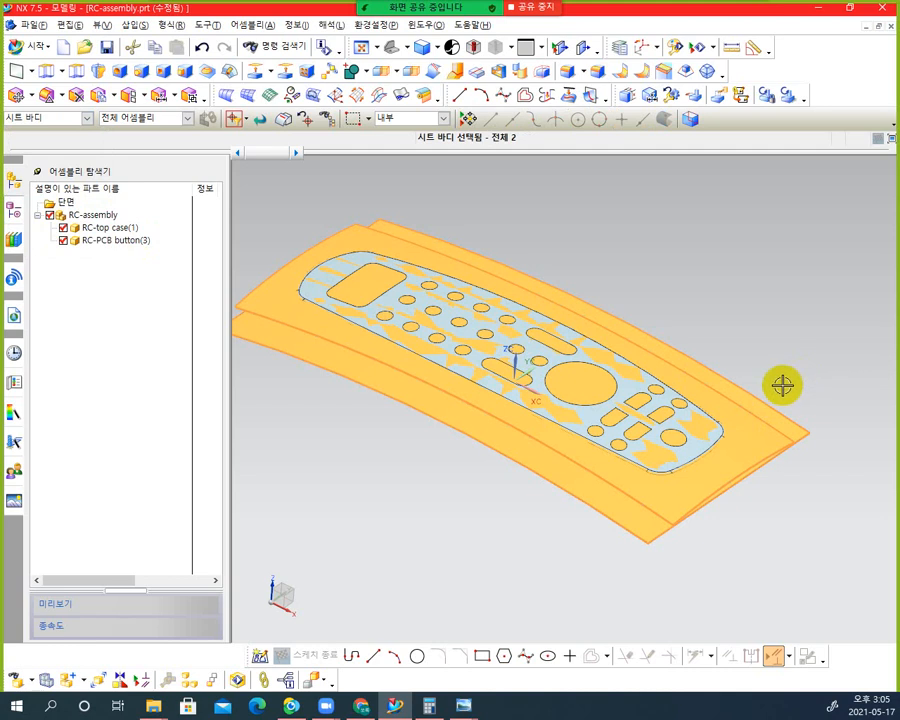
key(ctrl+b)
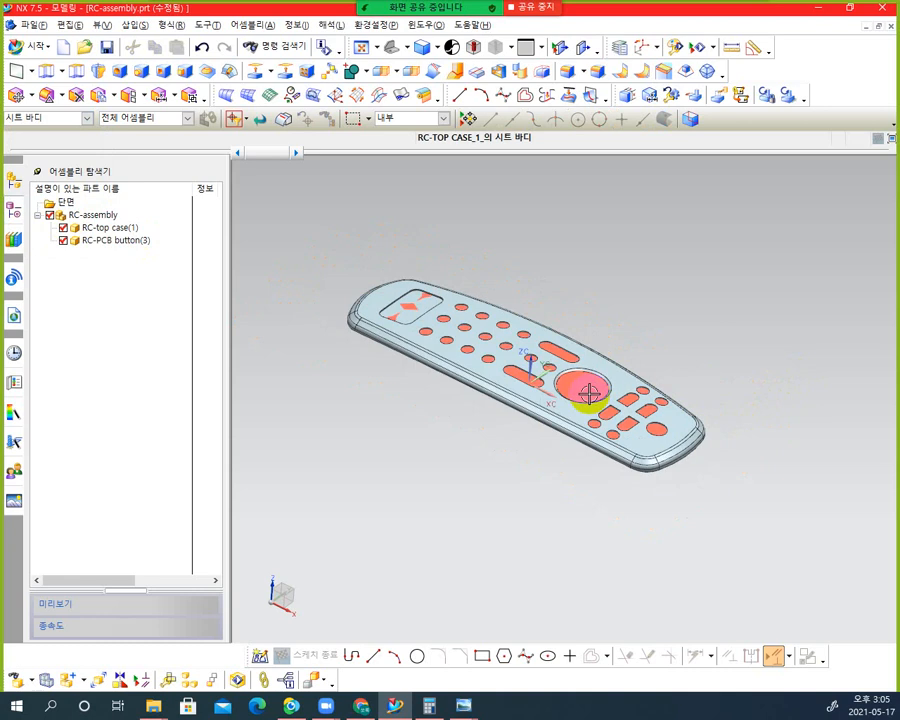
Hide the two remaining sheet bodies inside the top case, one after the other
scroll(583, 396, up, 3)
click(572, 374)
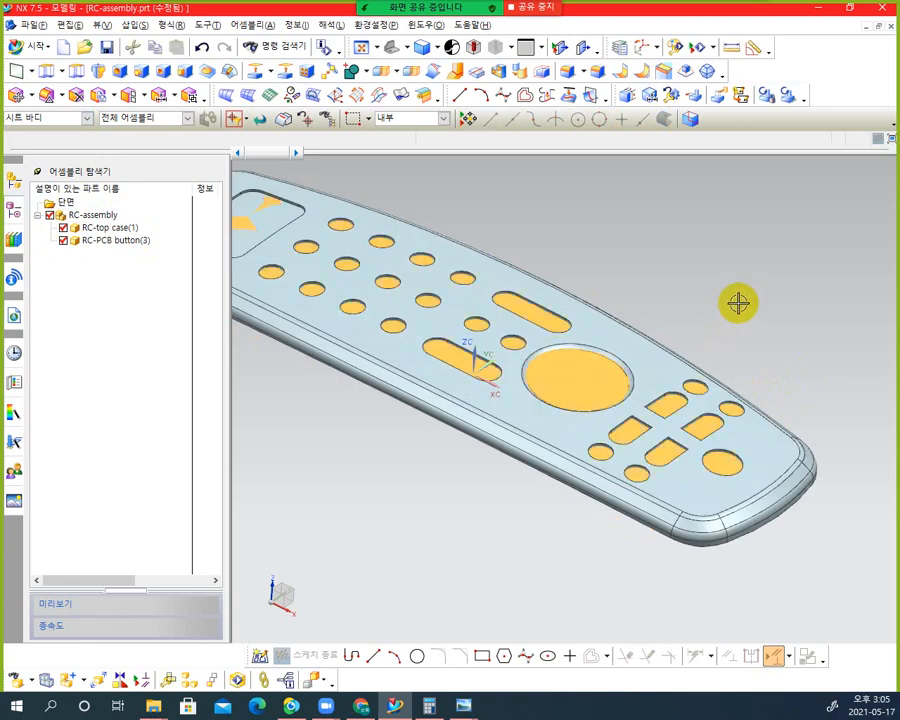
key(ctrl+b)
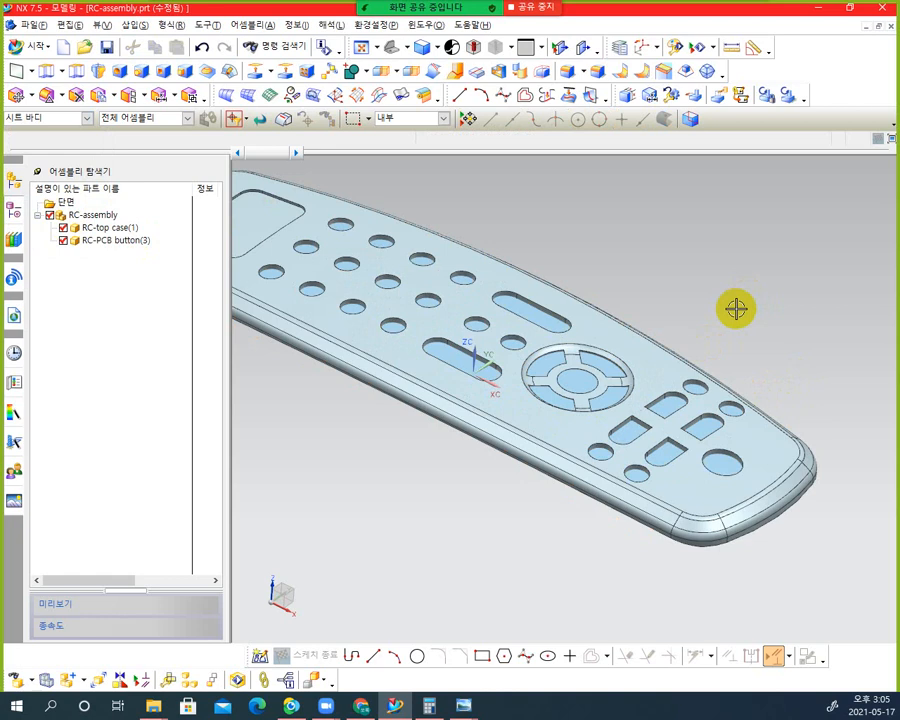
click(540, 316)
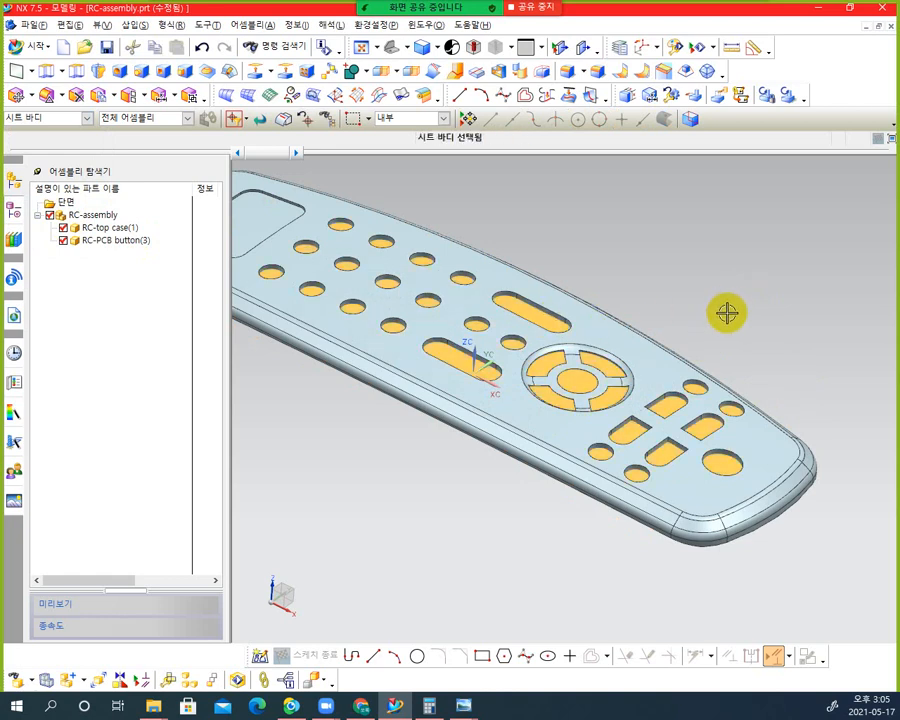
key(ctrl+b)
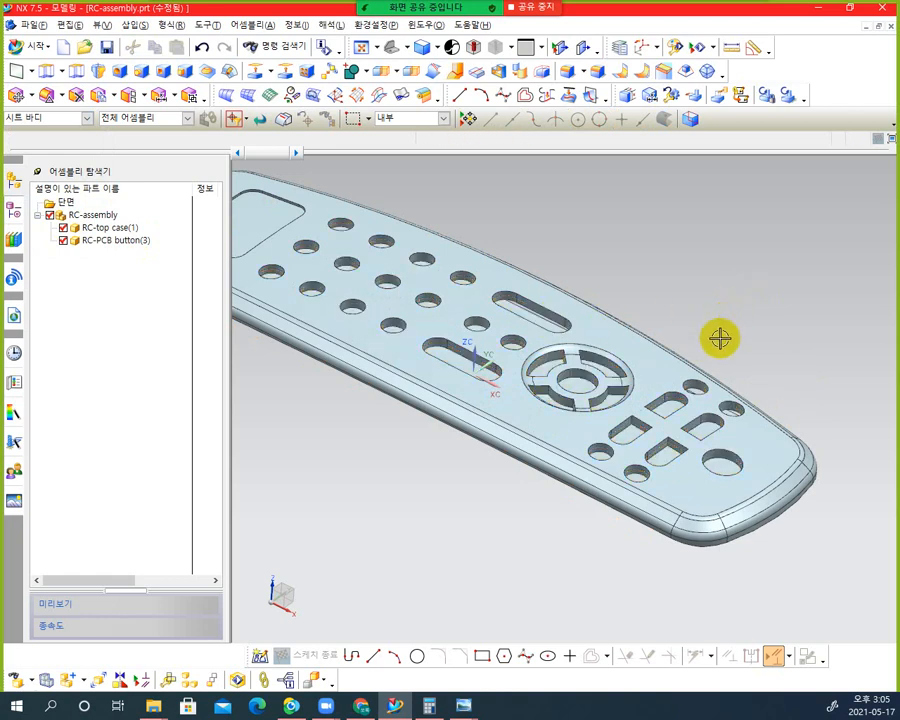
Show all the hidden sheet bodies of the assembly again
mouse_move(719, 337)
middle_down()
mouse_move(719, 287)
mouse_move(722, 345)
middle_up()
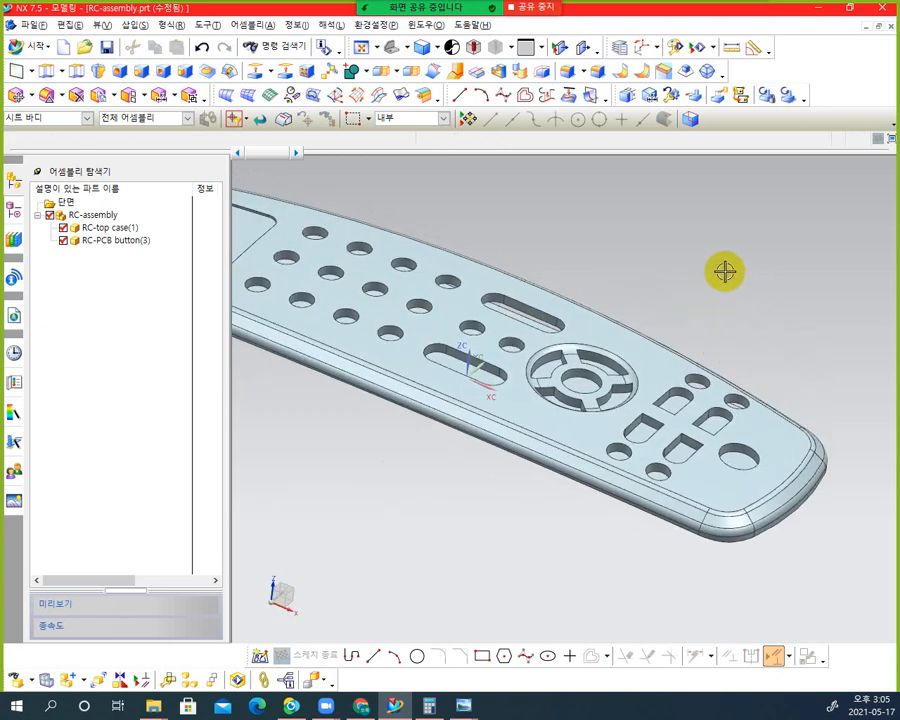
key(ctrl+shift+u)
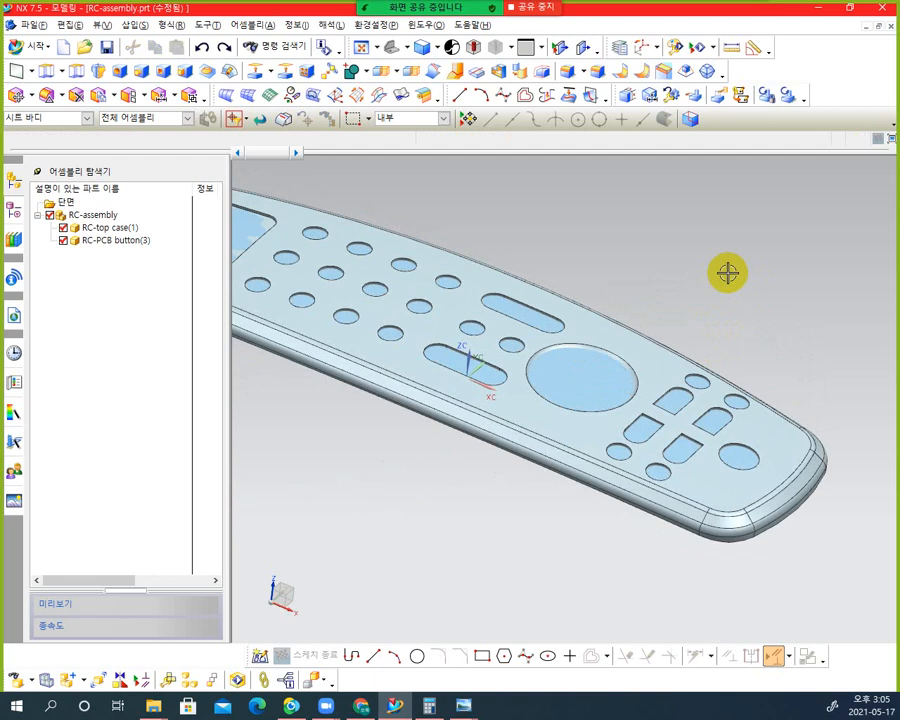
middle_drag(743, 295, 725, 293)
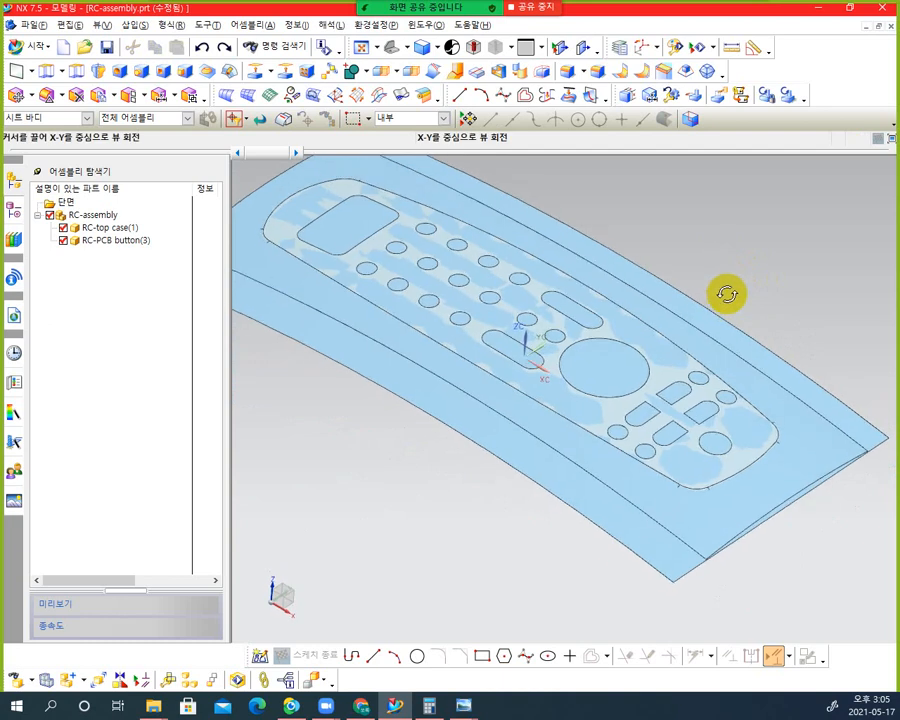
click(712, 371)
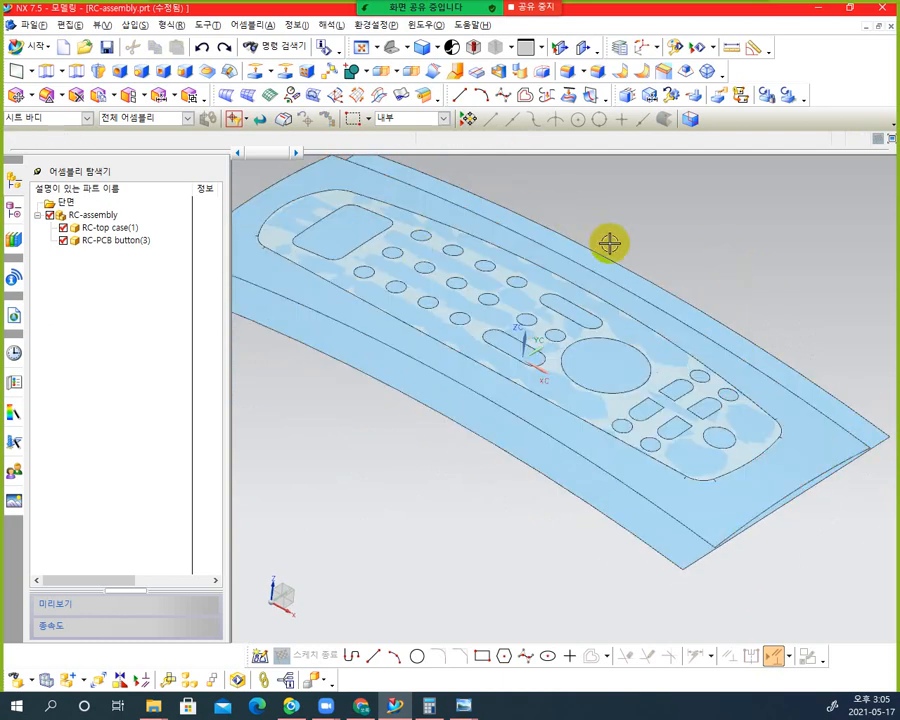
Hide all sheet bodies at once by type with Show and Hide, leaving the solid bodies displayed
click(701, 46)
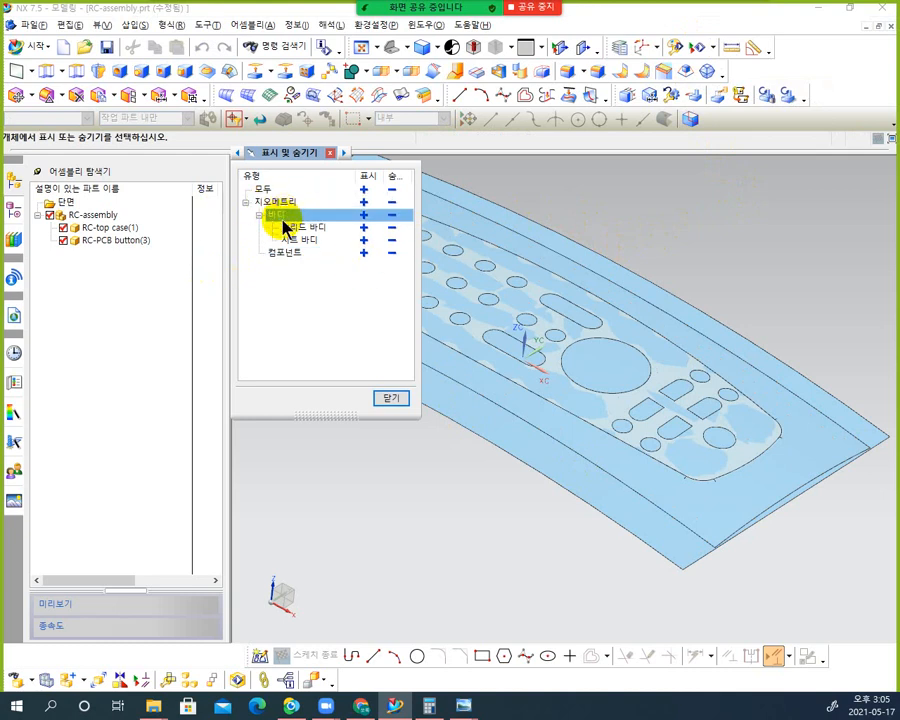
click(393, 240)
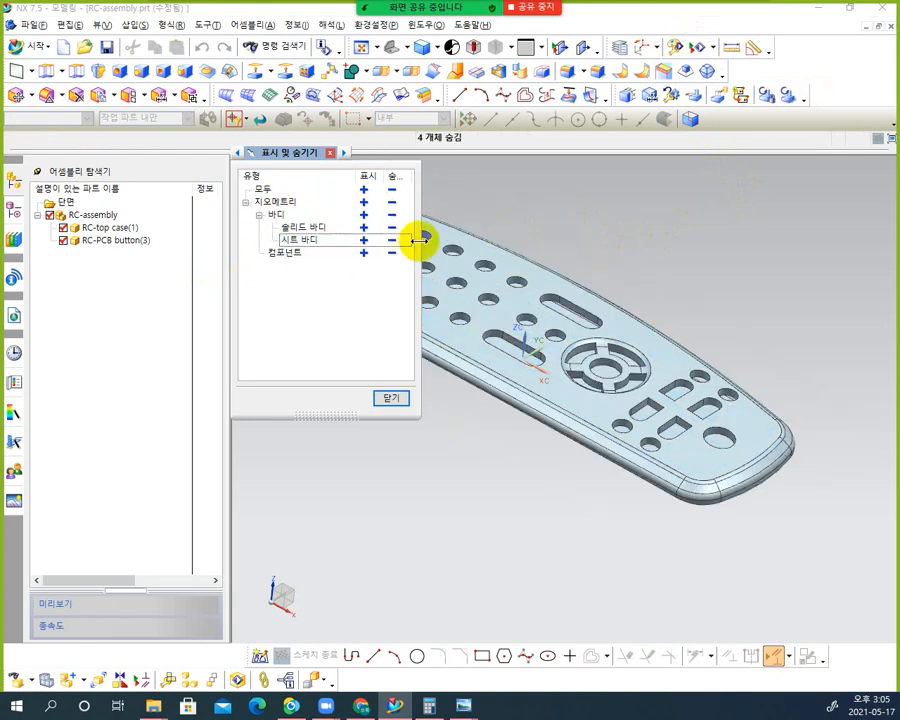
click(385, 399)
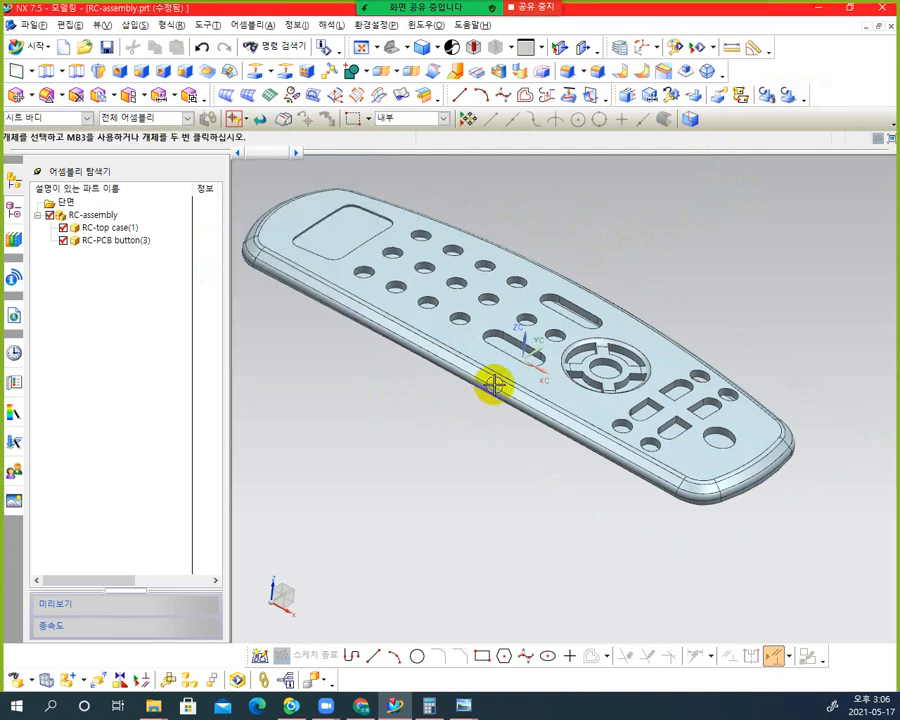
mouse_move(392, 426)
middle_down()
mouse_move(428, 356)
mouse_move(413, 457)
mouse_move(412, 426)
mouse_move(392, 382)
mouse_move(366, 390)
mouse_move(396, 418)
mouse_move(396, 442)
mouse_move(383, 459)
mouse_move(400, 436)
middle_up()
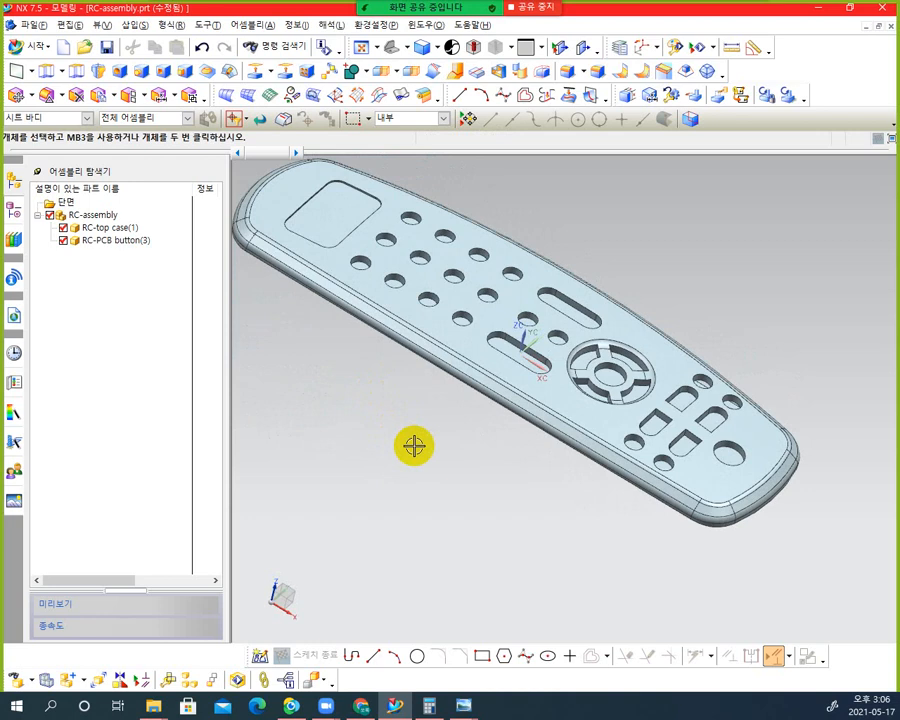
middle_drag(488, 494, 436, 500)
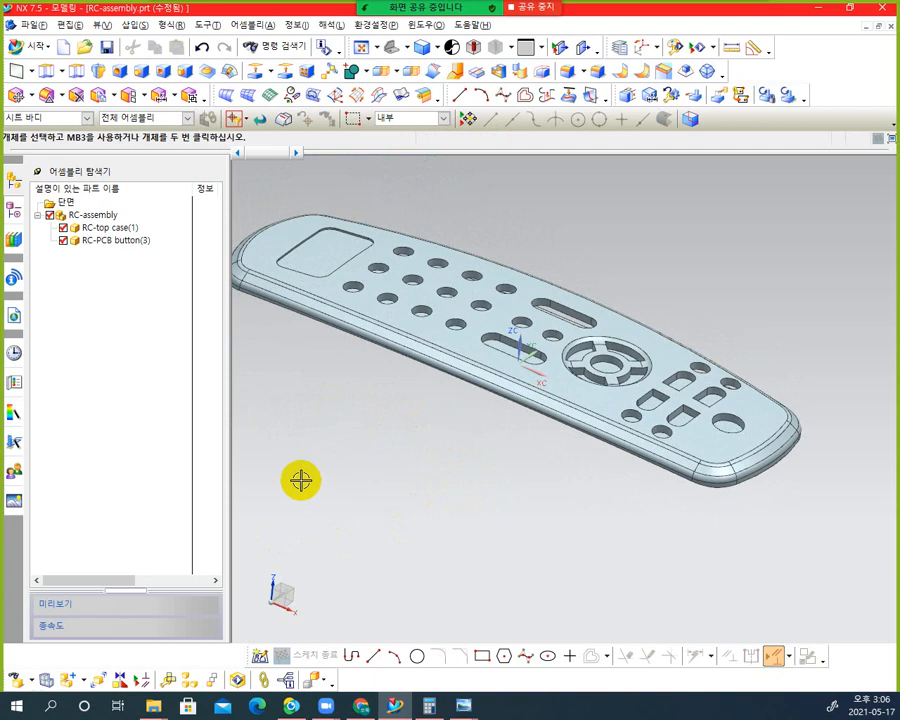
Highlight the RC-PCB button(3) component to locate it under the top case, and check the part history and available component commands
click(108, 241)
click(17, 212)
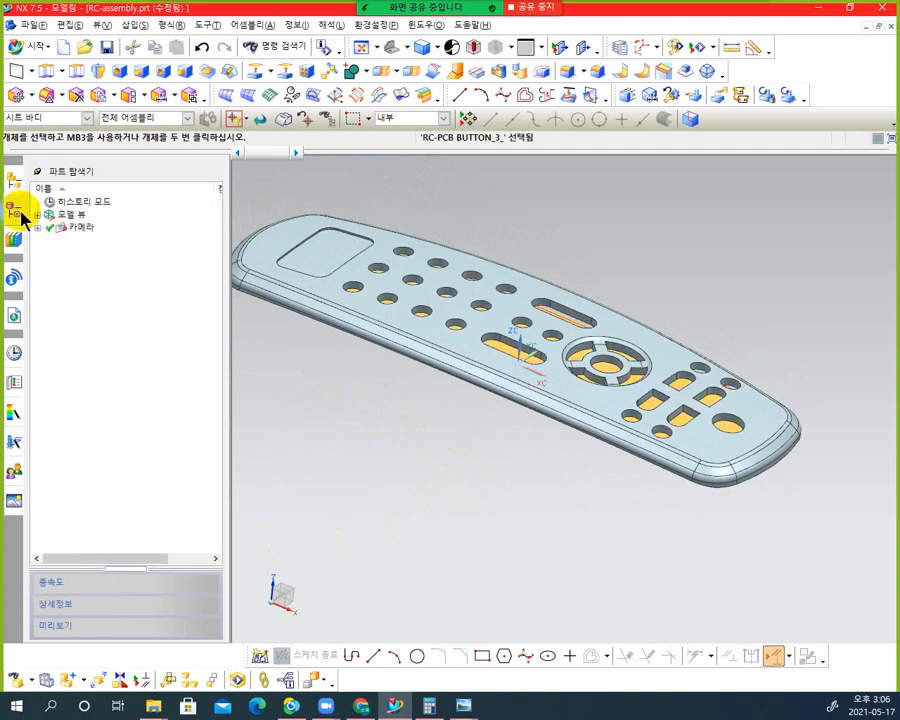
click(12, 181)
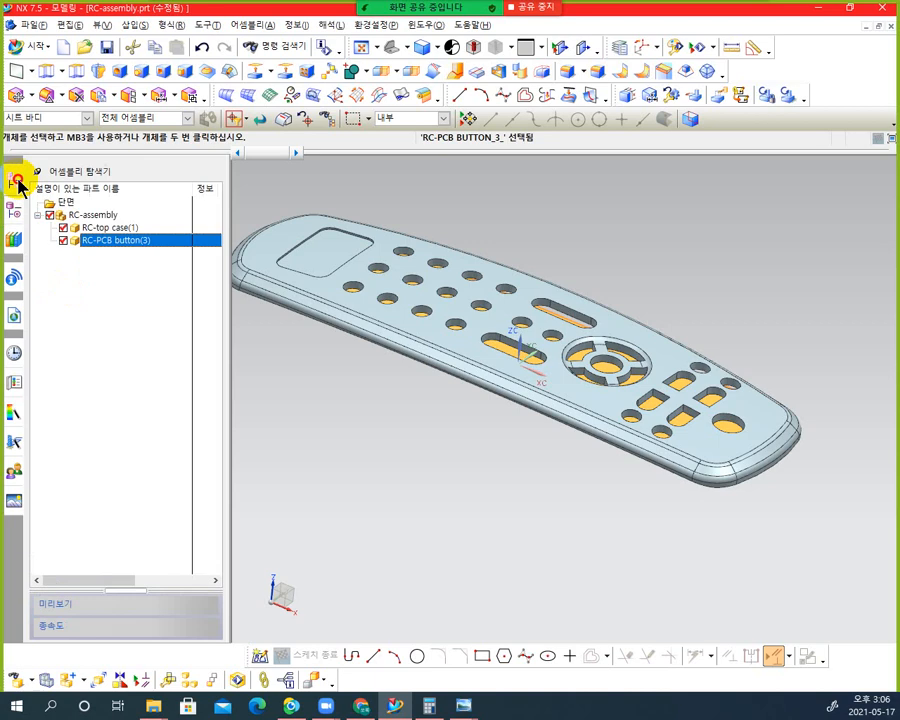
right_click(117, 245)
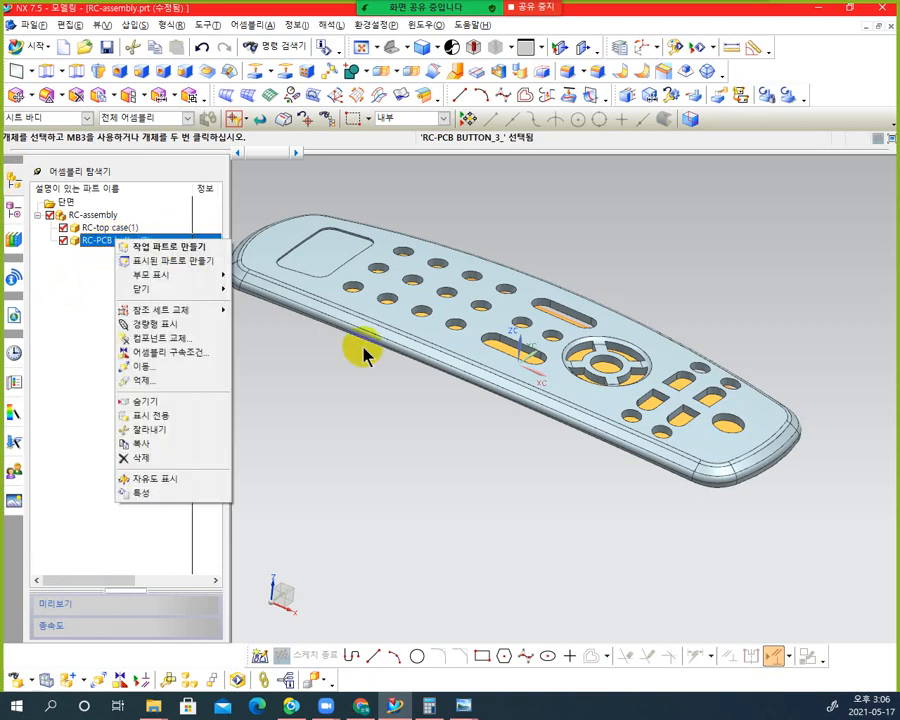
click(470, 451)
middle_drag(465, 471, 494, 390)
middle_drag(558, 362, 508, 424)
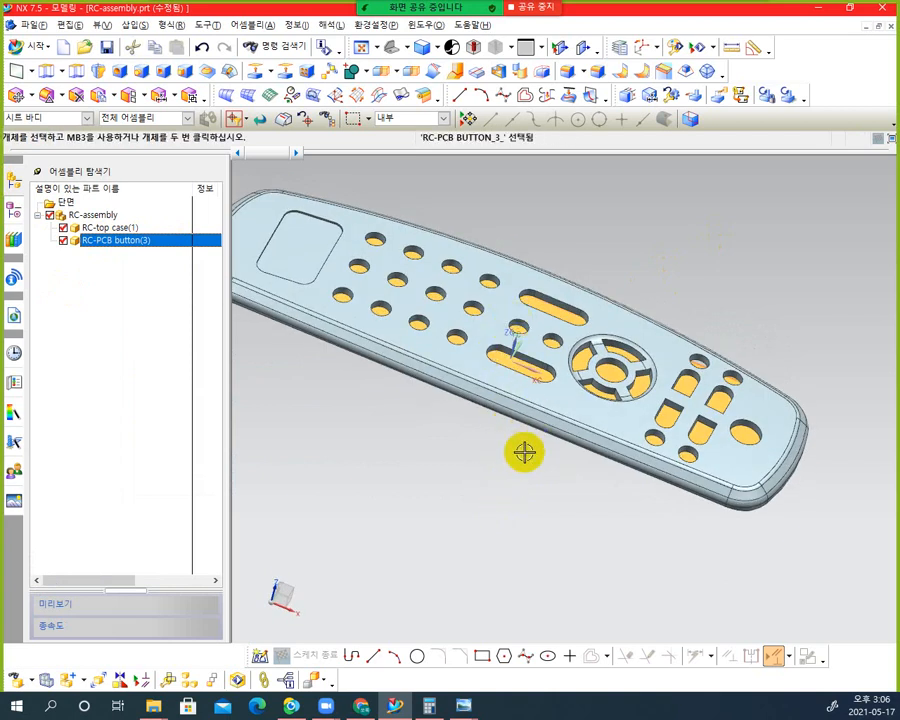
key(Escape)
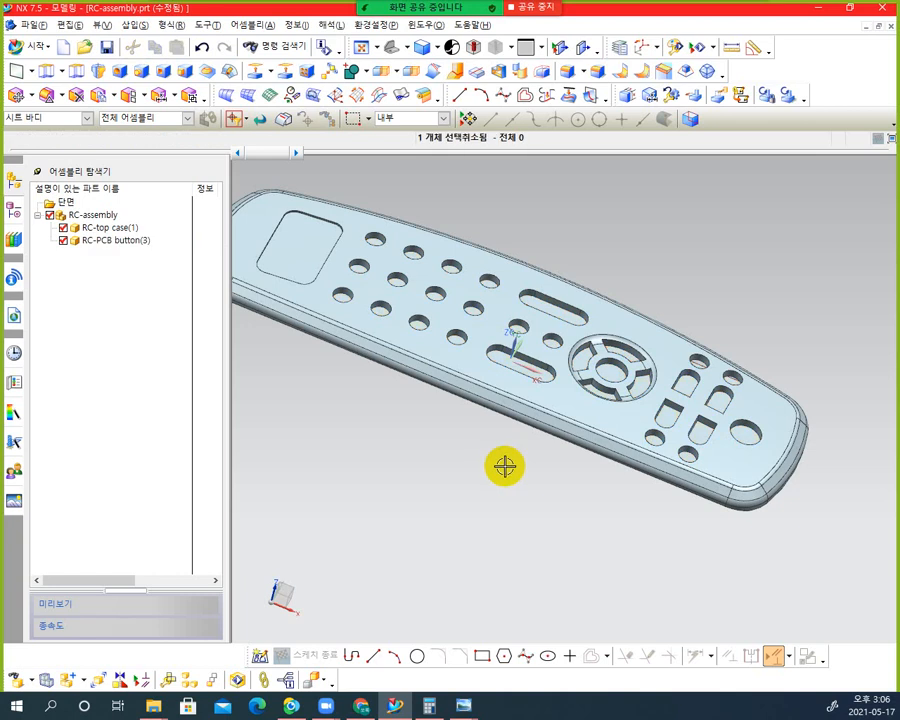
mouse_move(504, 466)
middle_down()
mouse_move(508, 484)
mouse_move(520, 428)
mouse_move(524, 444)
mouse_move(504, 482)
middle_up()
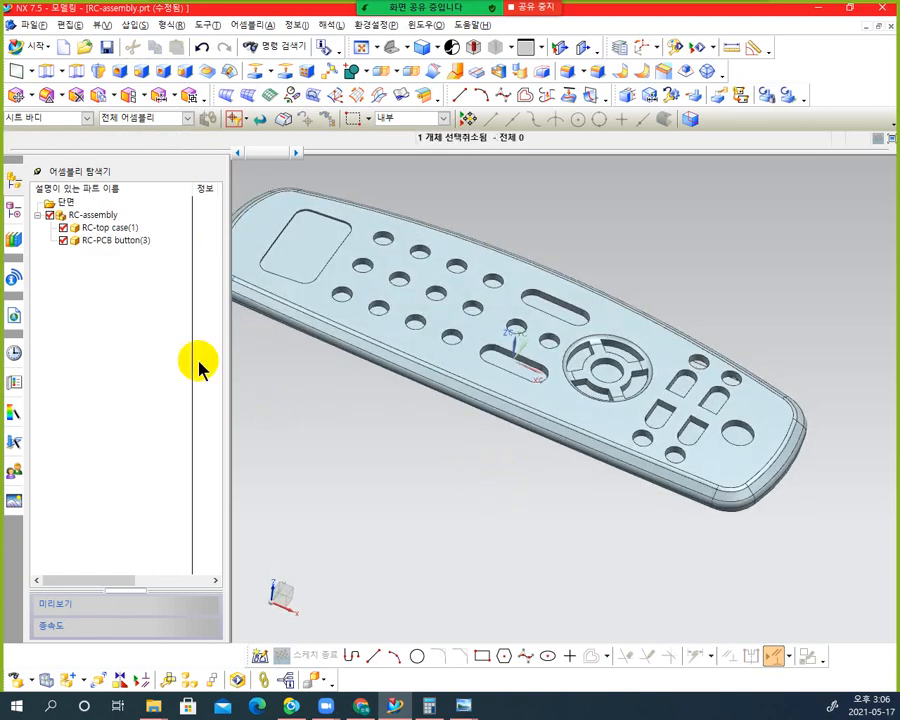
Make the RC-PCB button(3) component the work part within RC-assembly
click(104, 247)
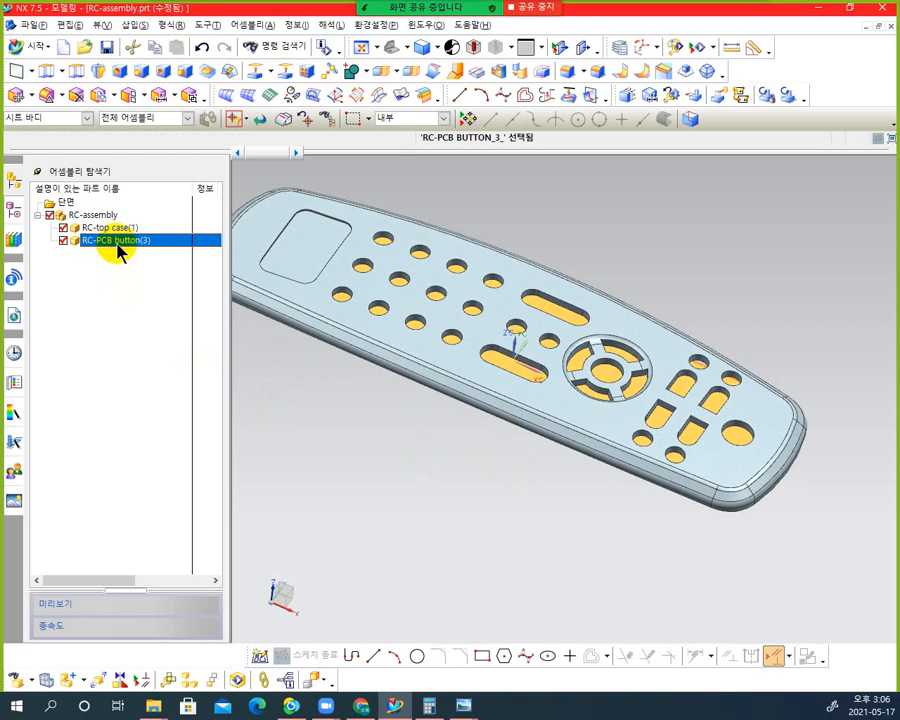
right_click(125, 249)
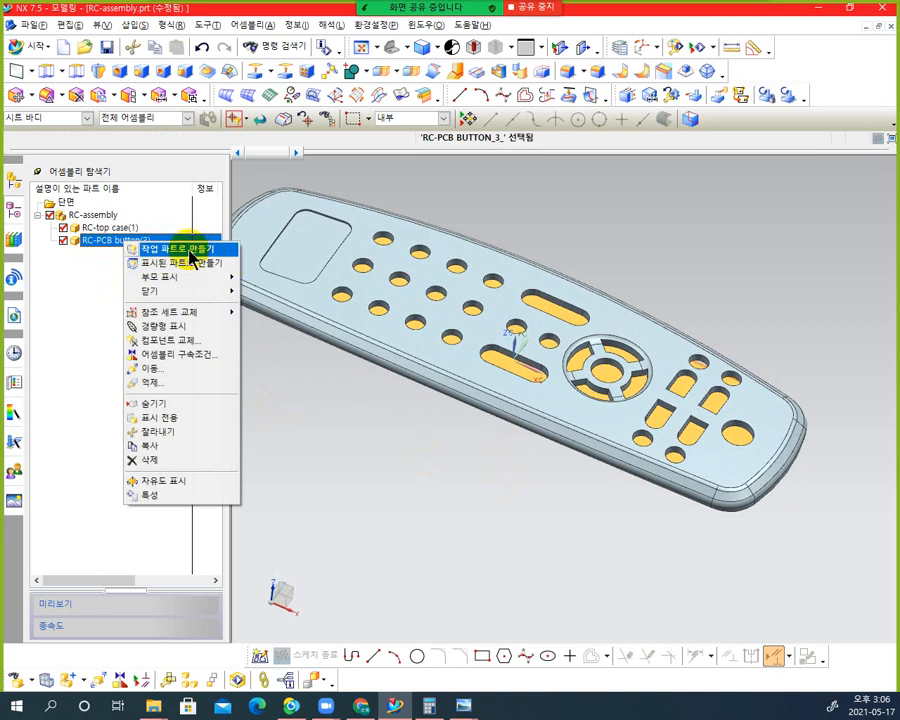
click(175, 249)
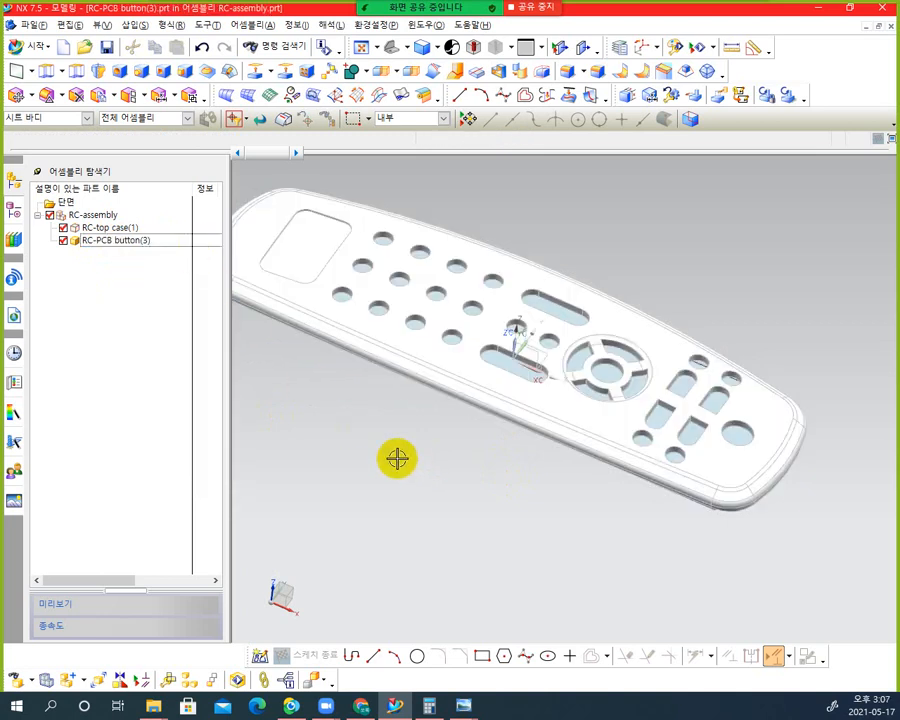
middle_drag(397, 458, 498, 362)
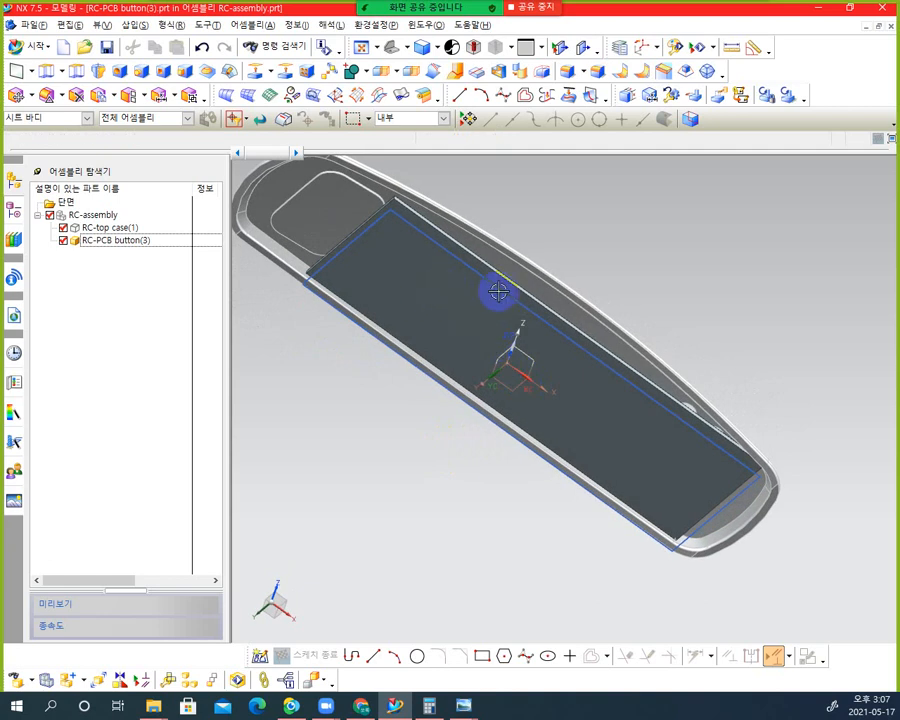
mouse_move(499, 292)
middle_down()
mouse_move(468, 317)
mouse_move(482, 287)
middle_up()
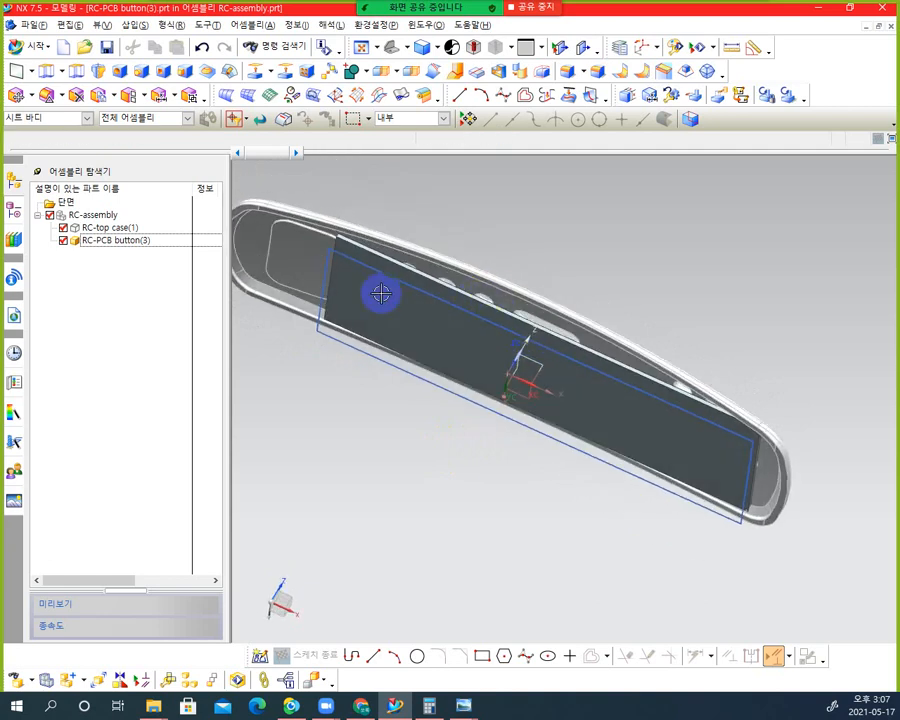
middle_drag(381, 293, 452, 235)
middle_drag(516, 265, 442, 390)
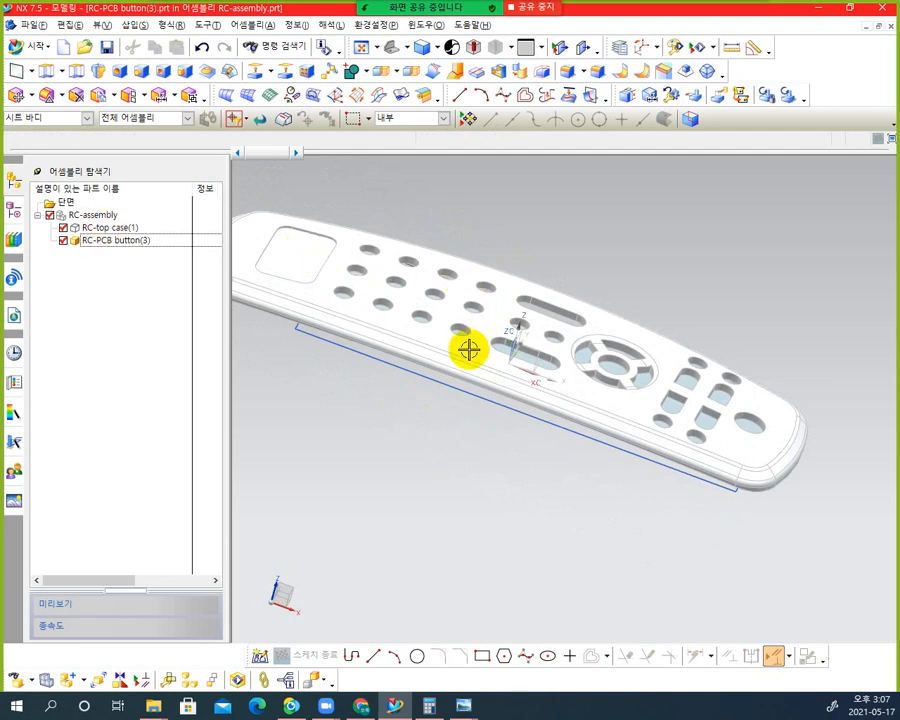
middle_drag(468, 350, 448, 372)
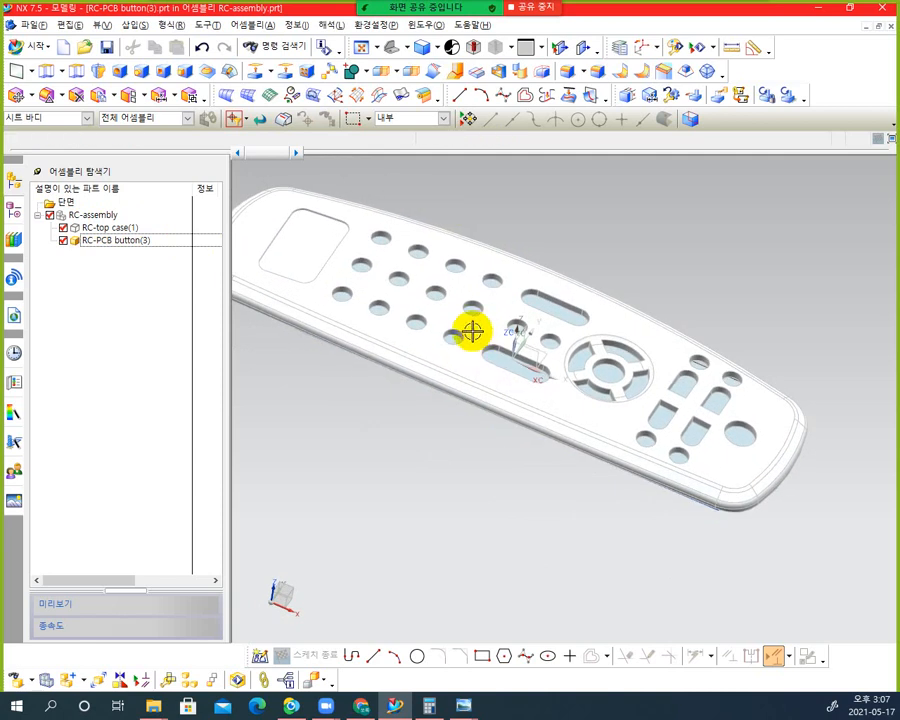
Examine the RC-PCB button(3) part history by highlighting its sketch and extrusion under the top case
click(12, 212)
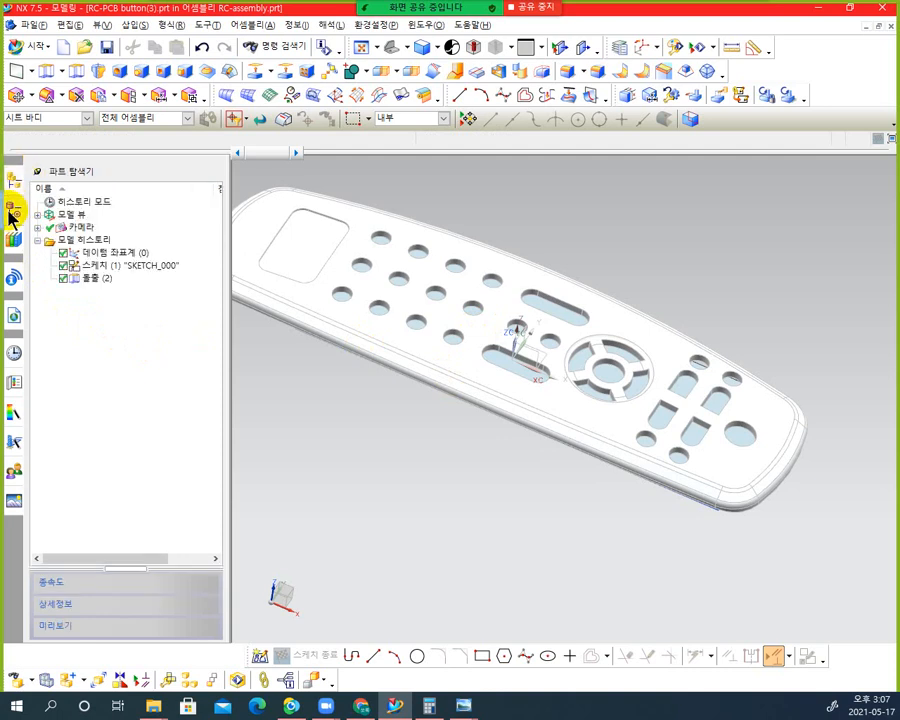
click(13, 182)
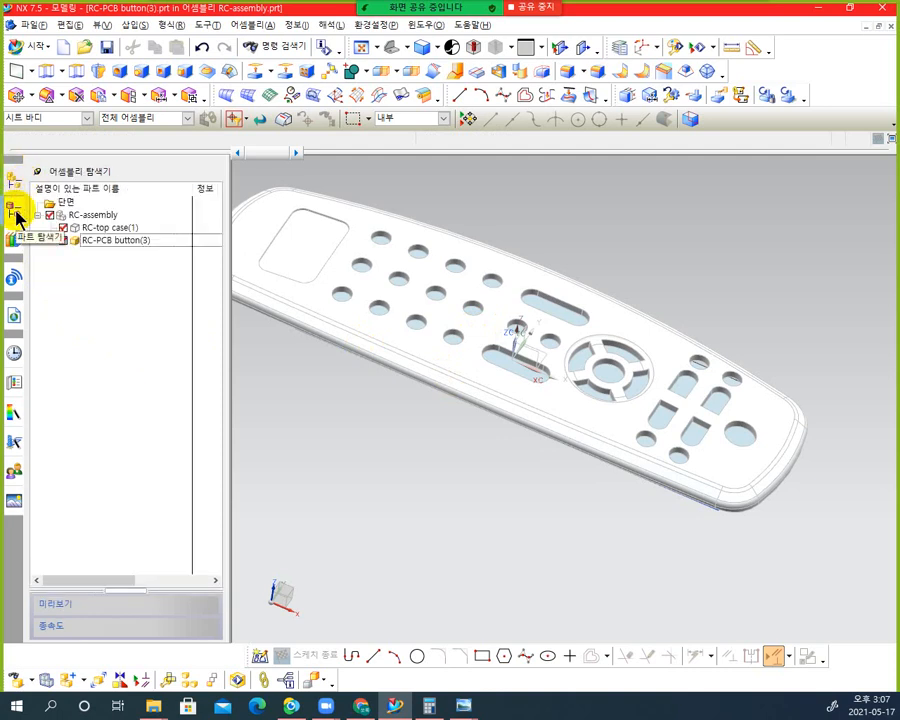
click(15, 216)
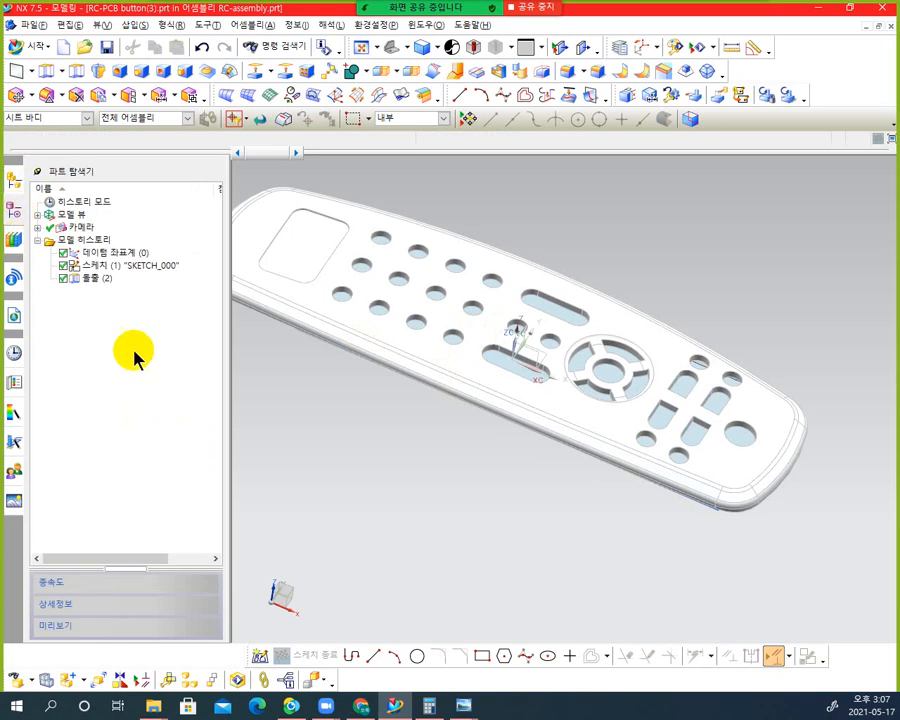
click(94, 282)
click(106, 266)
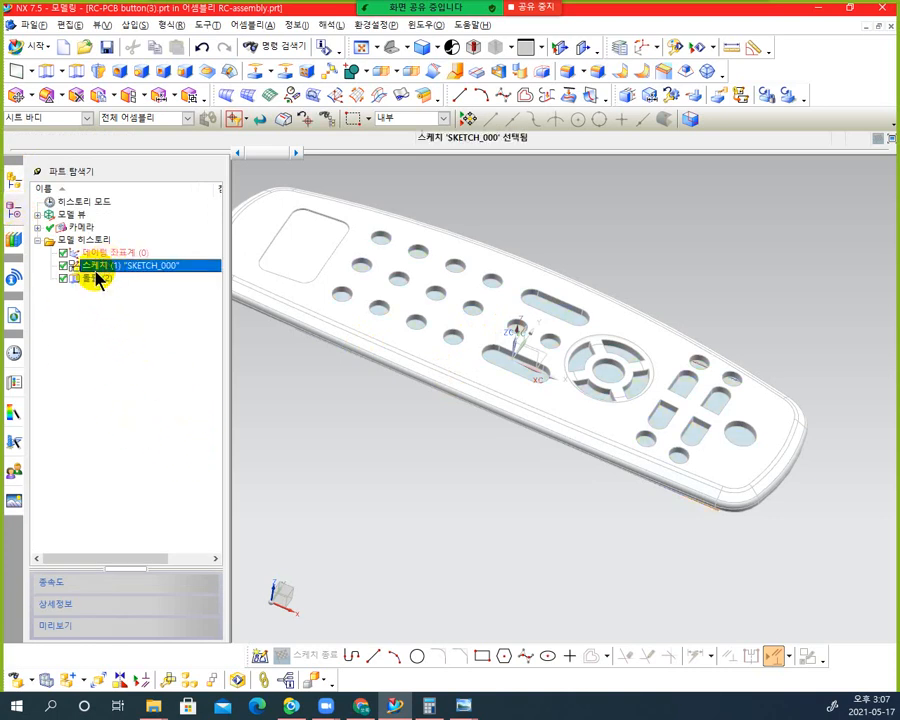
click(100, 277)
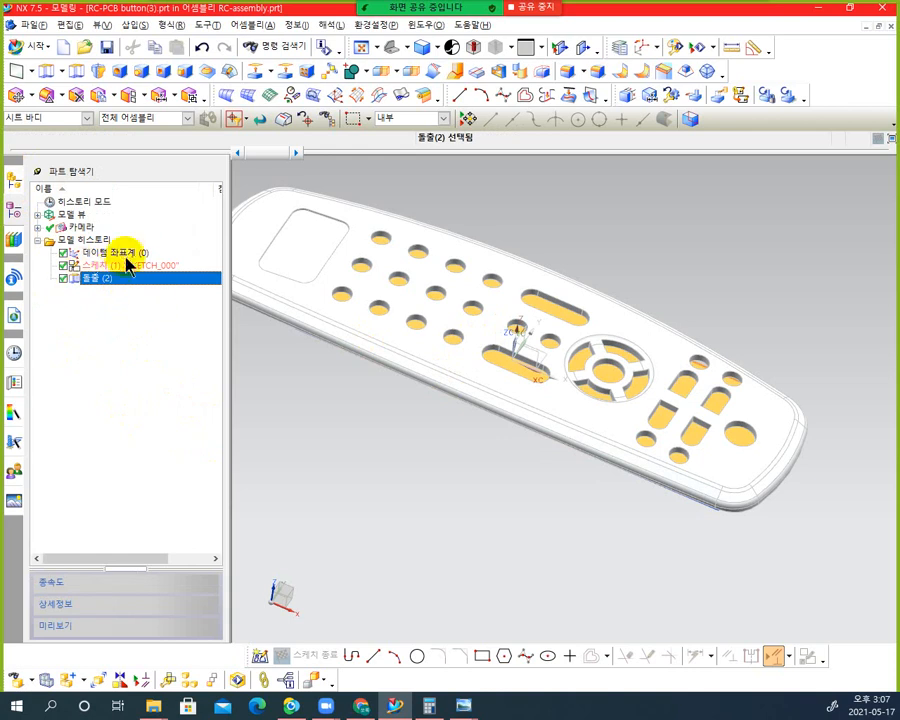
click(112, 266)
click(96, 280)
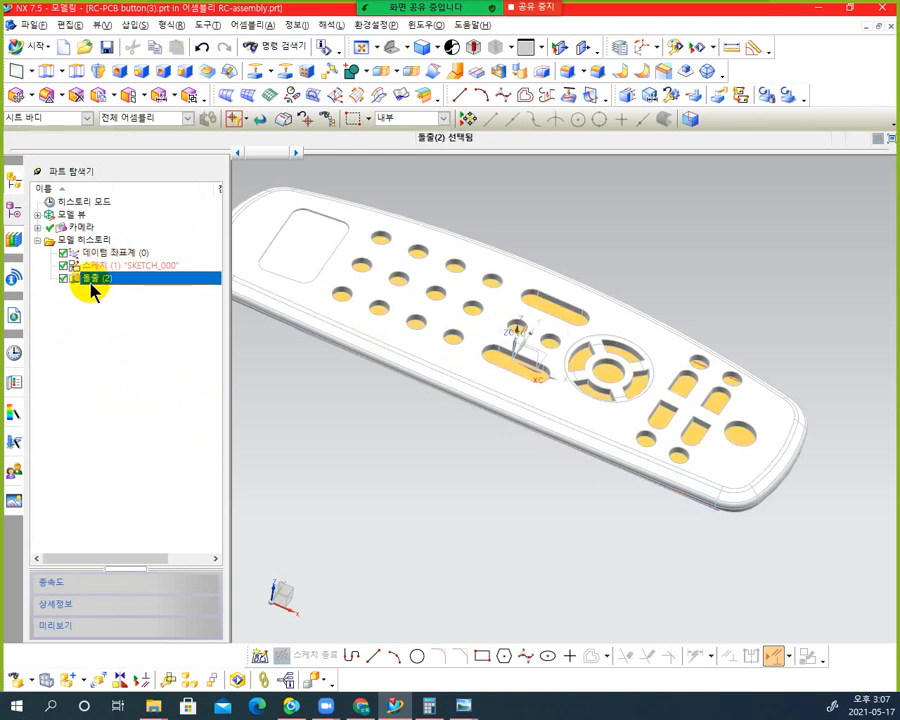
mouse_move(331, 467)
middle_down()
mouse_move(356, 404)
mouse_move(354, 440)
mouse_move(336, 456)
middle_up()
click(167, 357)
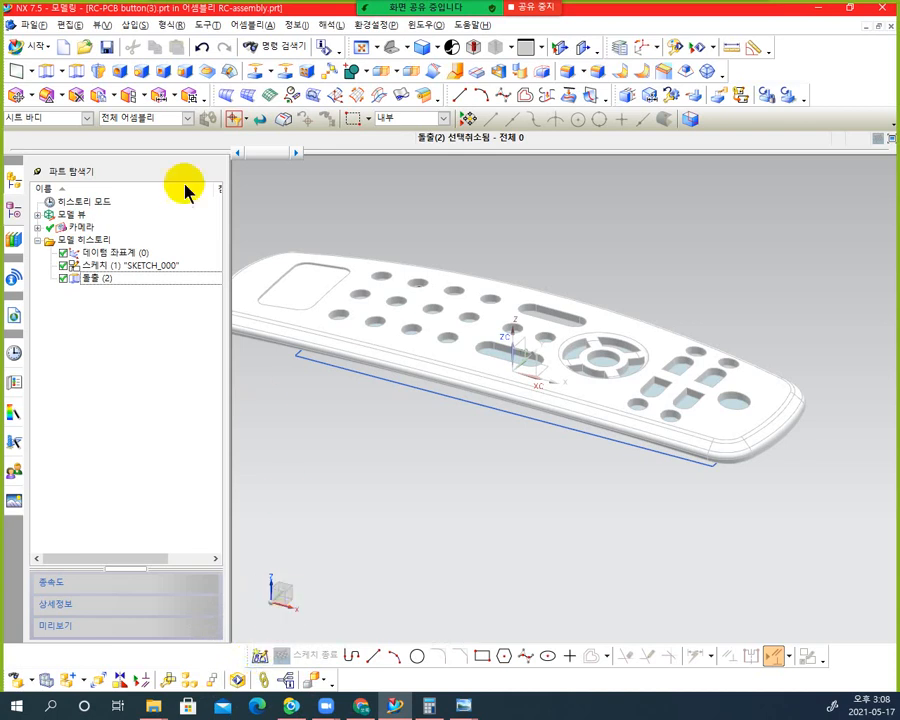
Create a task-environment sketch on the planar face of the PCB extrusion using the face selection filter, and close the Profile tool
click(133, 30)
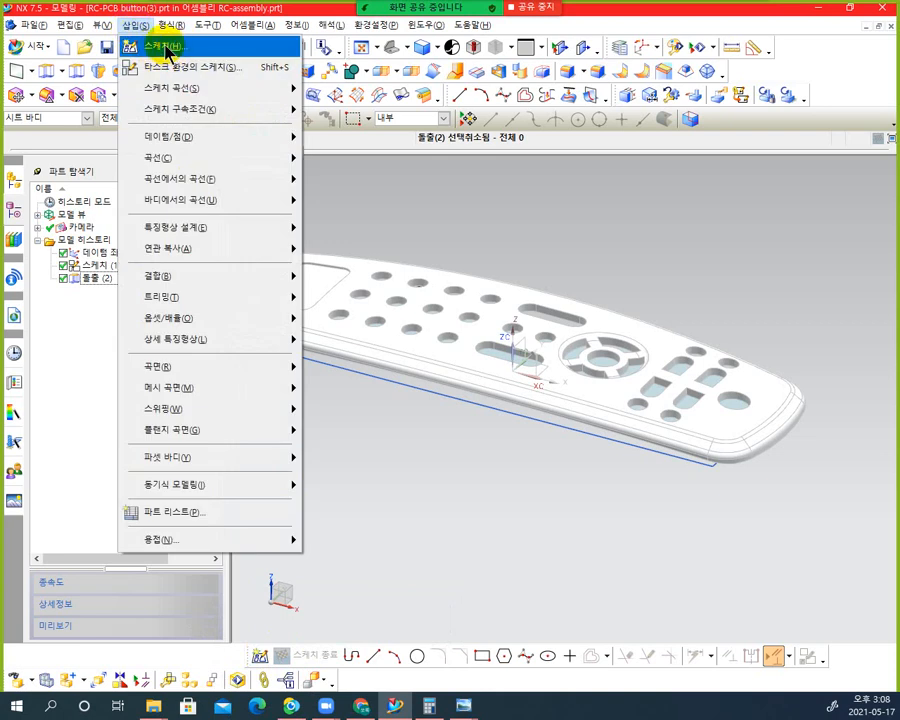
mouse_move(243, 30)
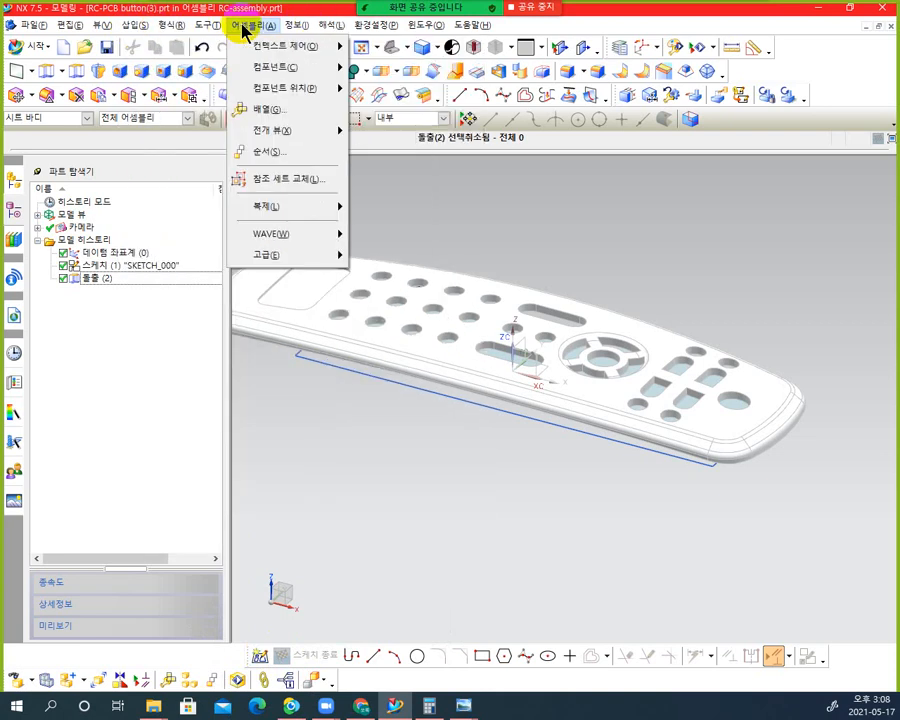
mouse_move(133, 30)
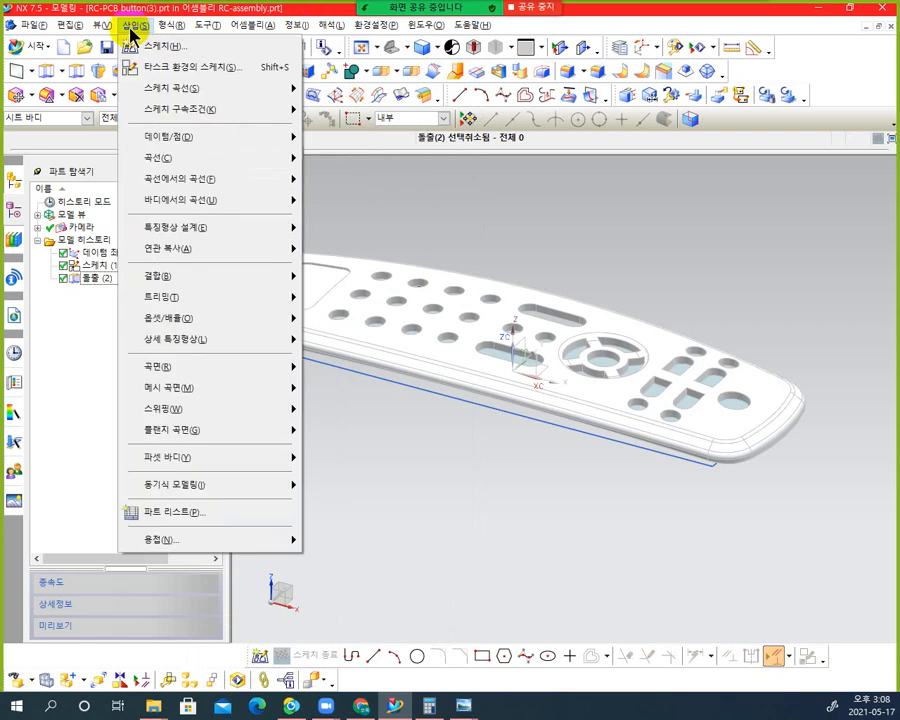
click(178, 70)
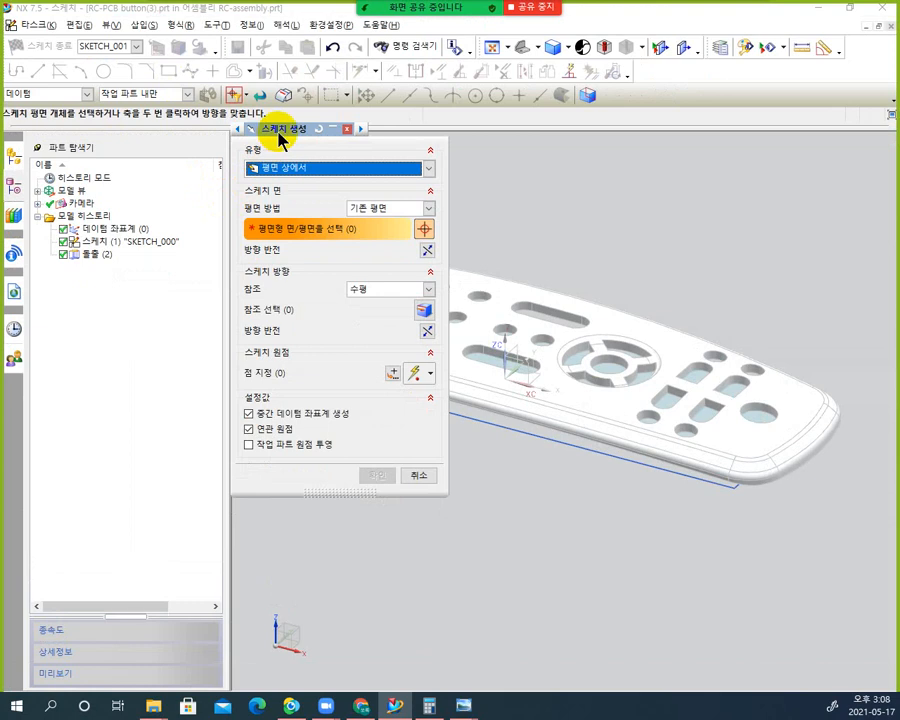
mouse_move(281, 138)
mouse_down()
mouse_move(180, 131)
mouse_move(266, 133)
mouse_up()
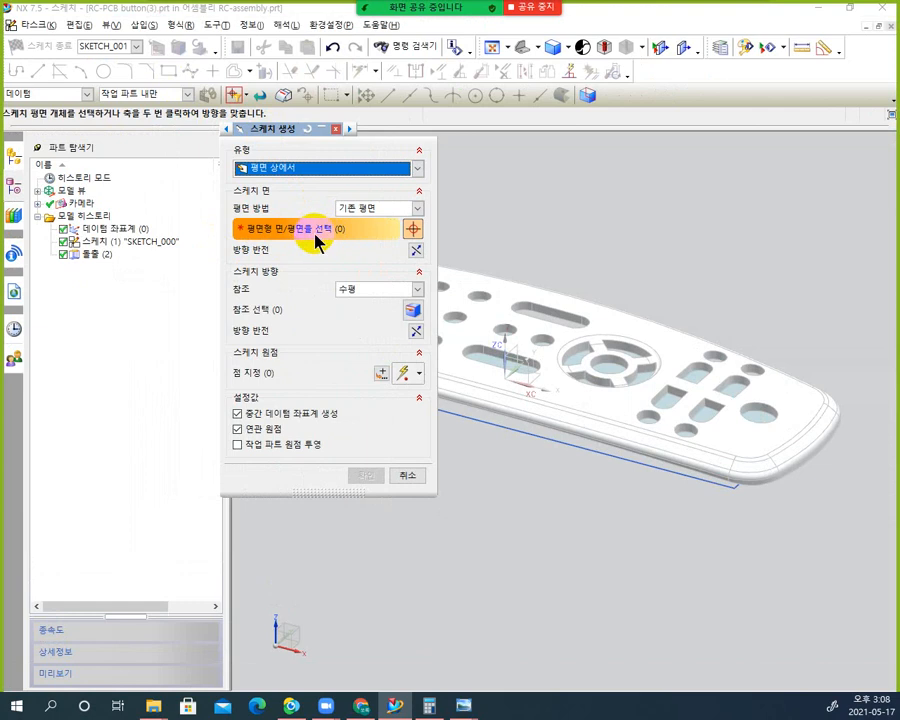
click(84, 94)
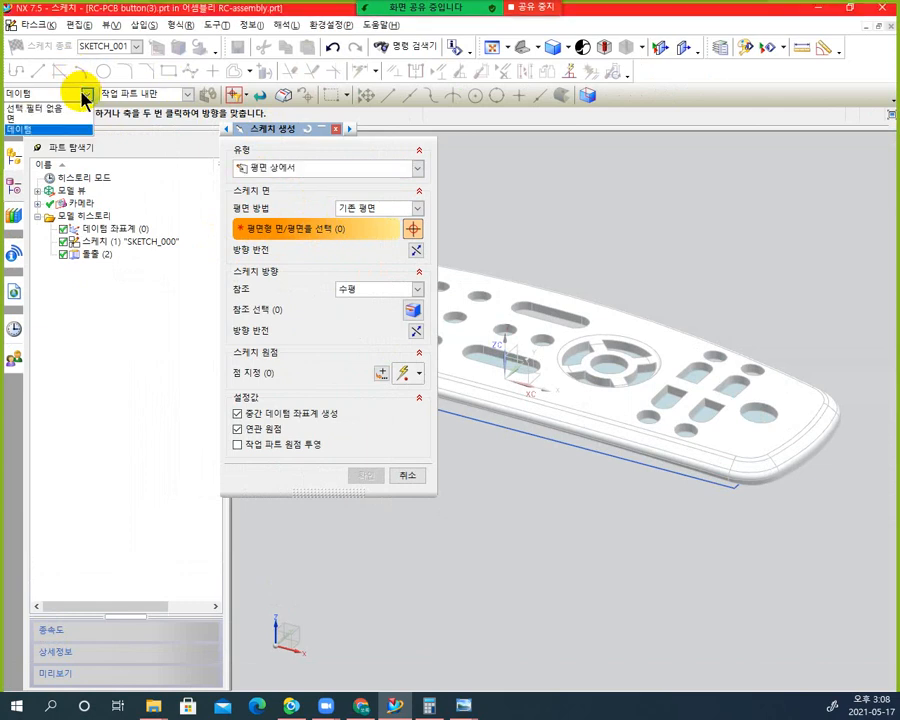
click(30, 122)
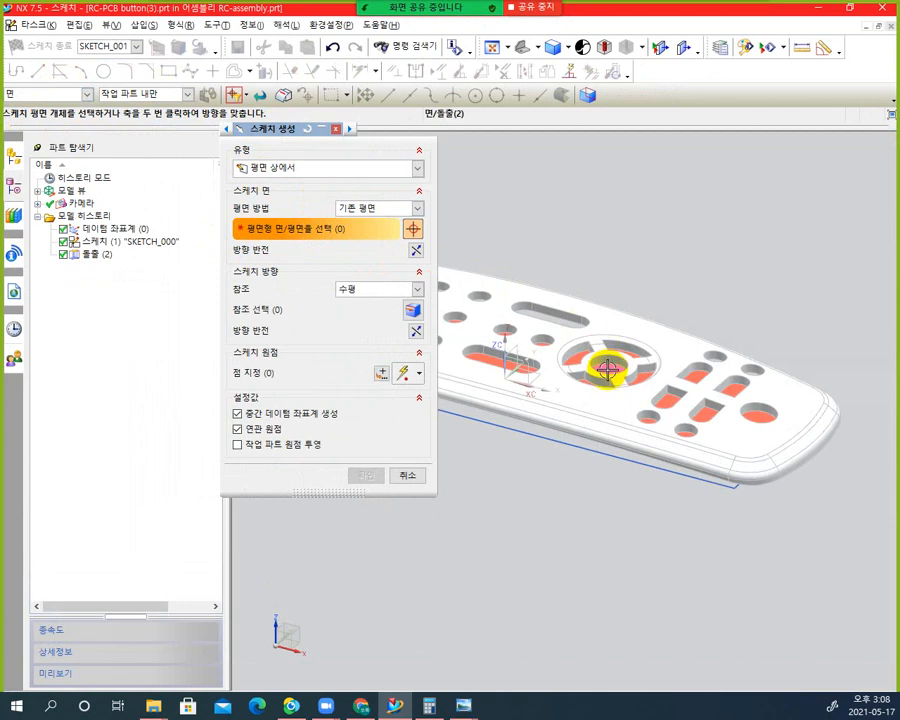
middle_drag(607, 370, 615, 285)
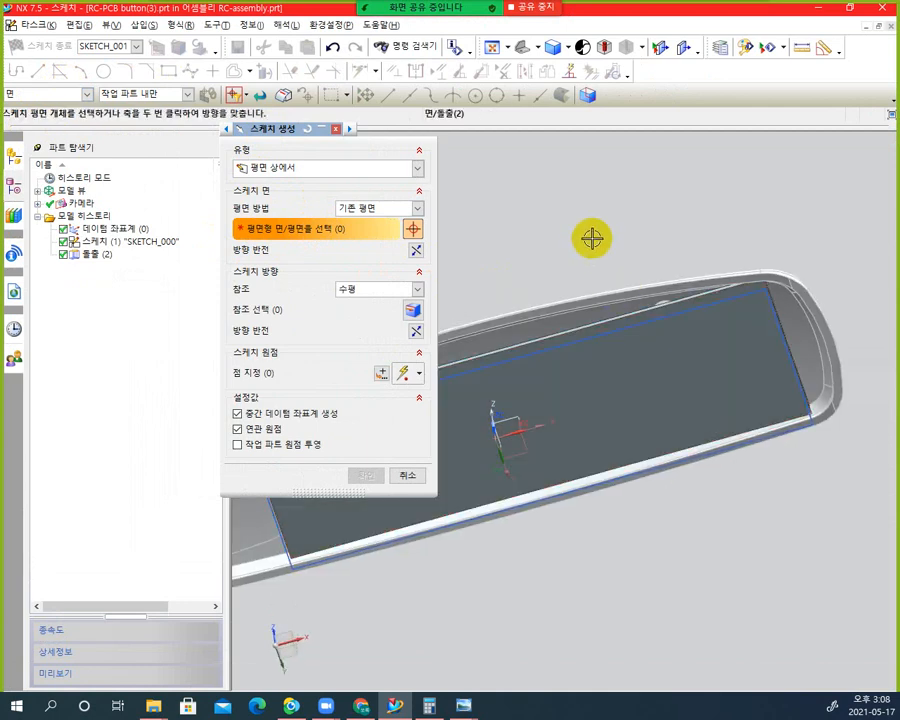
middle_drag(592, 238, 565, 388)
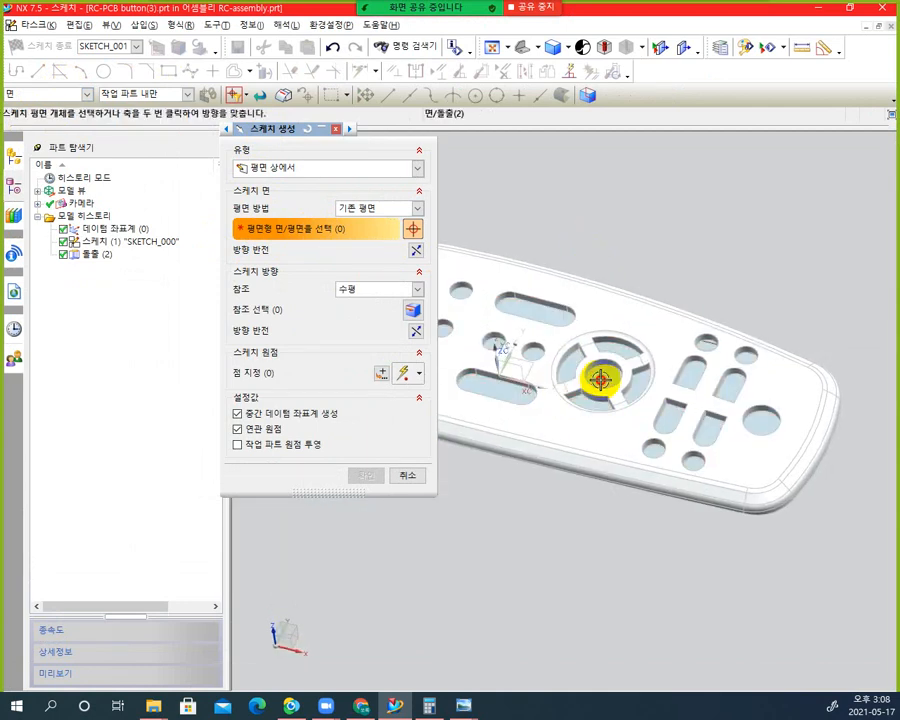
click(600, 378)
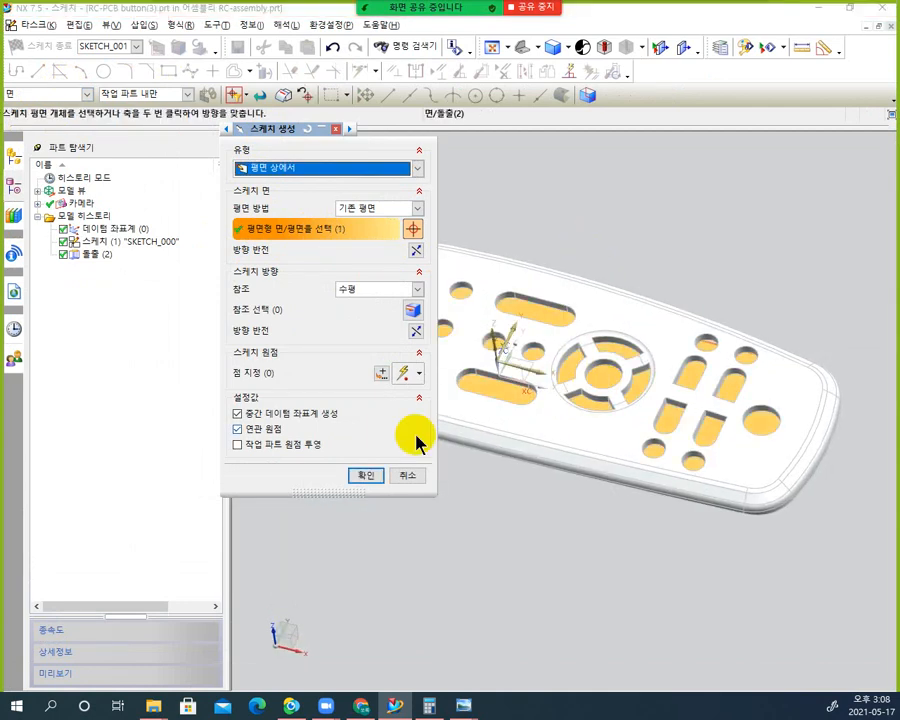
click(366, 476)
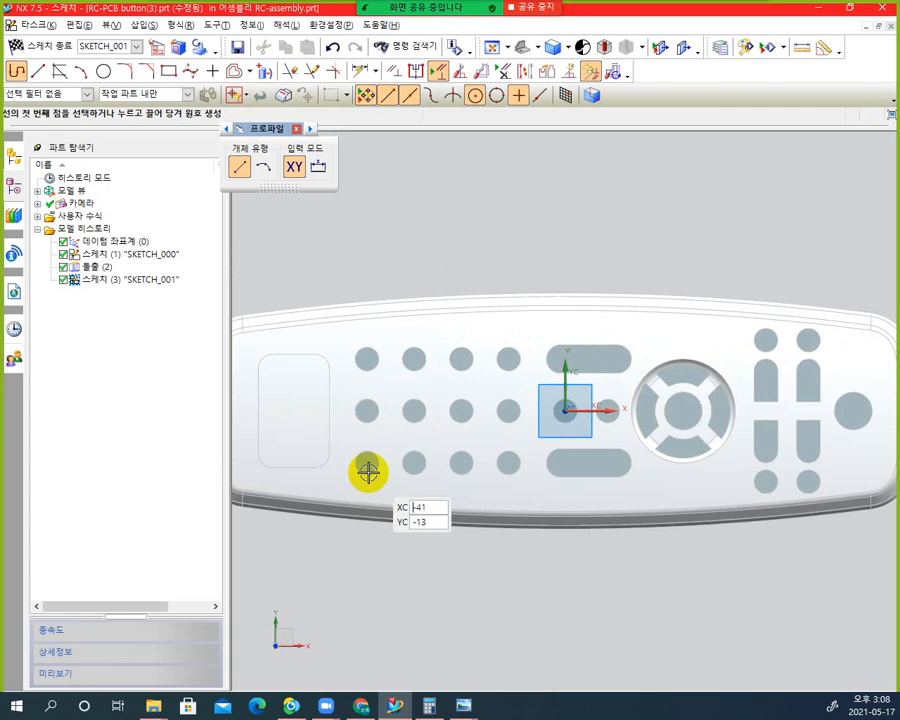
mouse_move(524, 257)
middle_down()
mouse_move(496, 203)
mouse_move(536, 187)
mouse_move(514, 189)
mouse_move(485, 210)
middle_up()
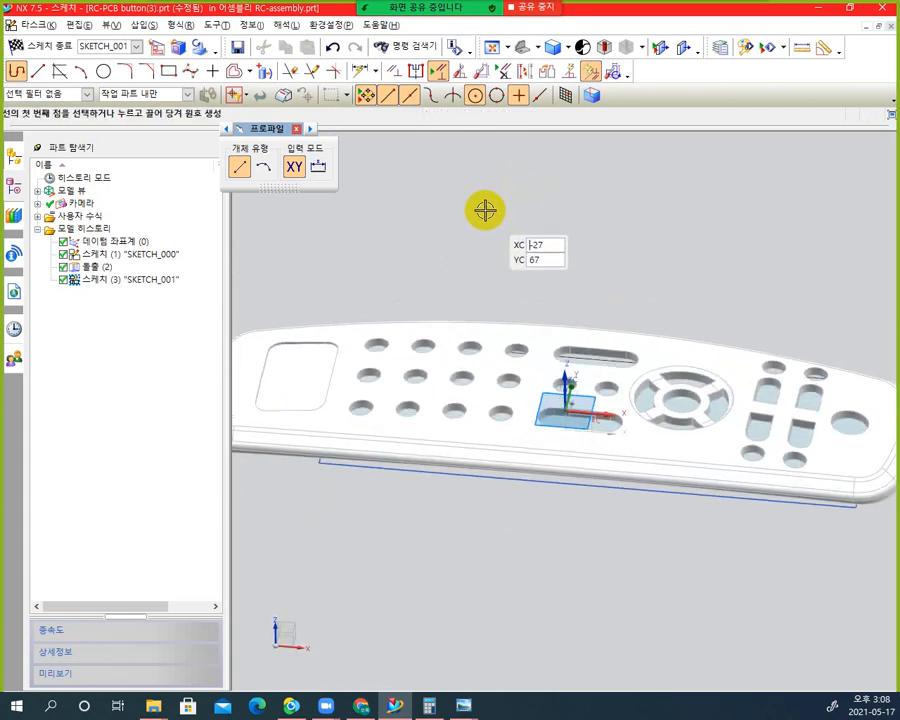
click(296, 129)
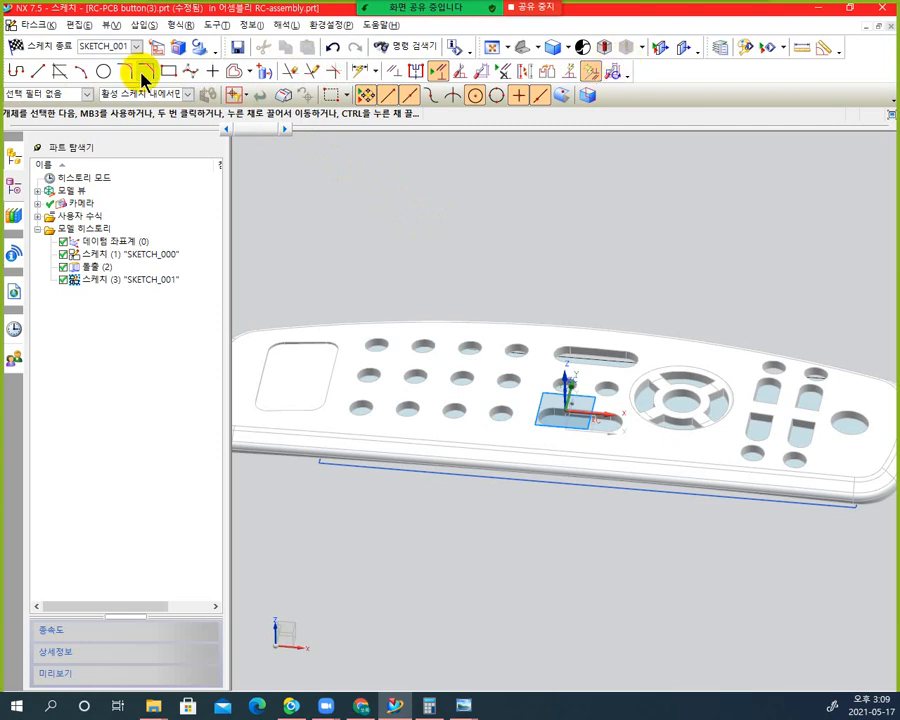
Start the Project Curve command in the new sketch with the top case's button holes in view
click(265, 75)
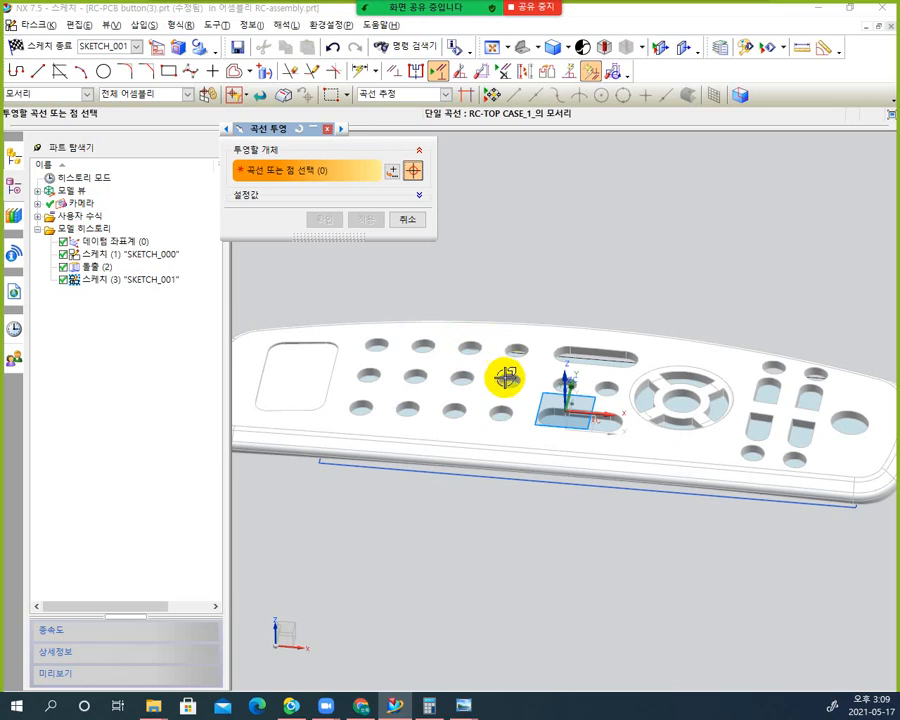
mouse_move(460, 436)
middle_down()
mouse_move(442, 408)
mouse_move(449, 449)
middle_up()
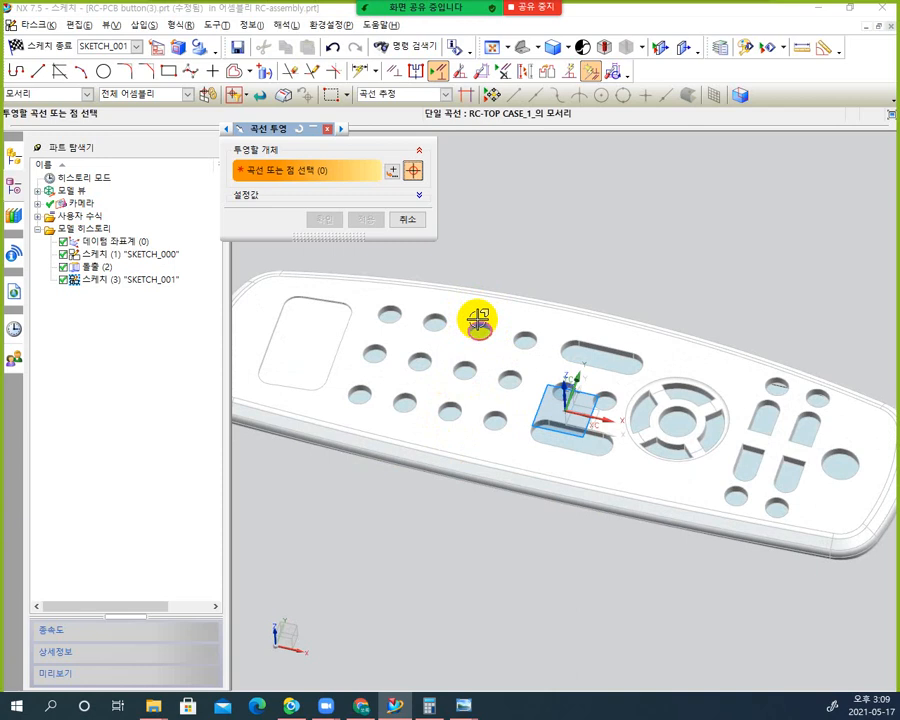
mouse_move(578, 263)
middle_down()
mouse_move(586, 234)
mouse_move(585, 251)
middle_up()
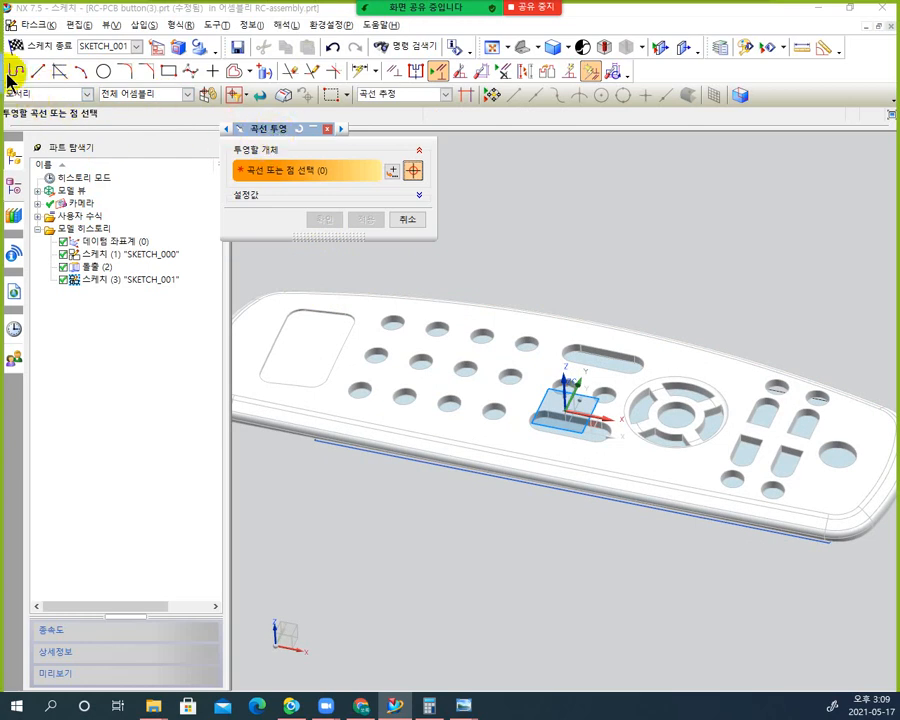
Try picking top-case edges with the selection scope limited to the work part only, and restore the scope to the entire assembly
click(187, 94)
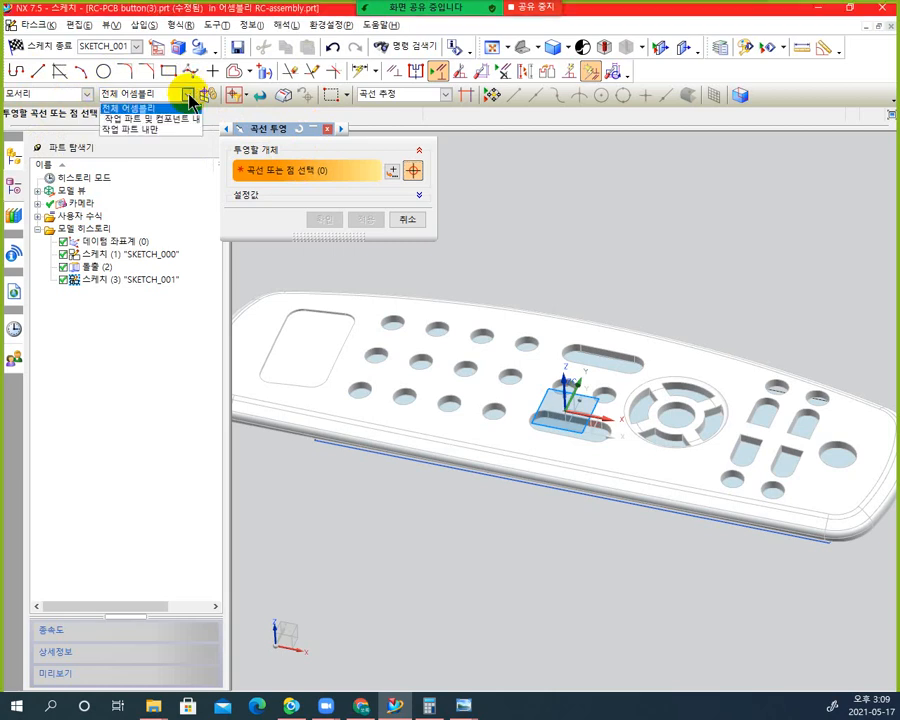
click(141, 130)
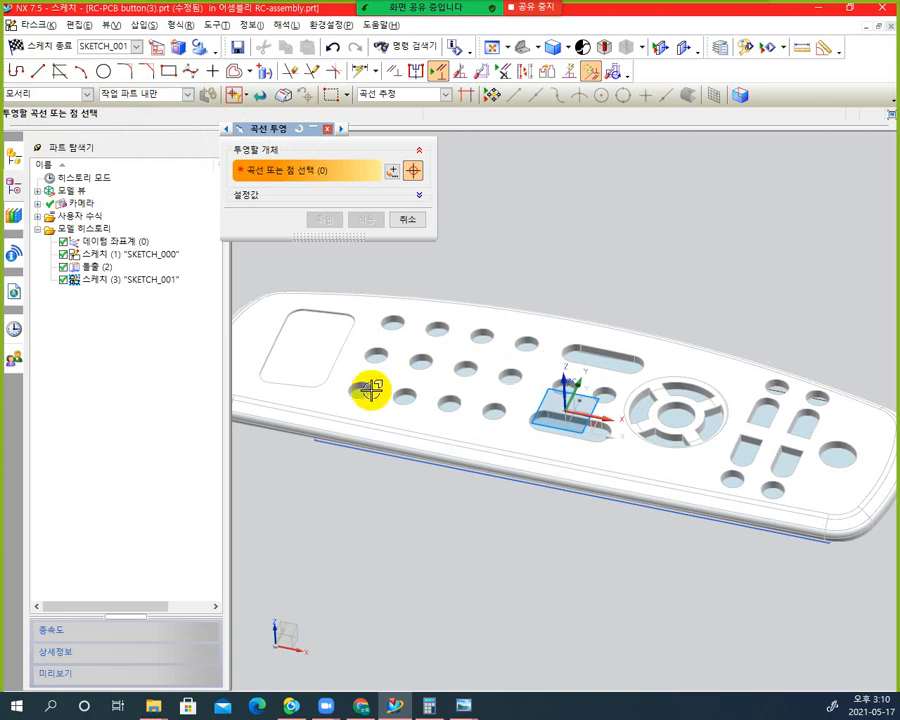
middle_drag(520, 438, 526, 321)
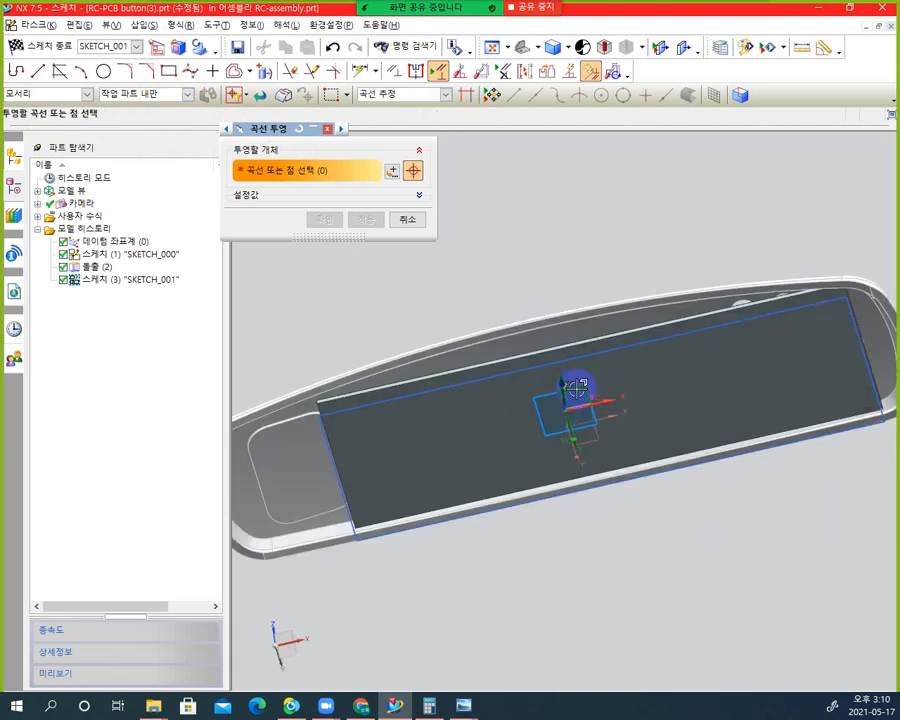
middle_drag(602, 257, 583, 392)
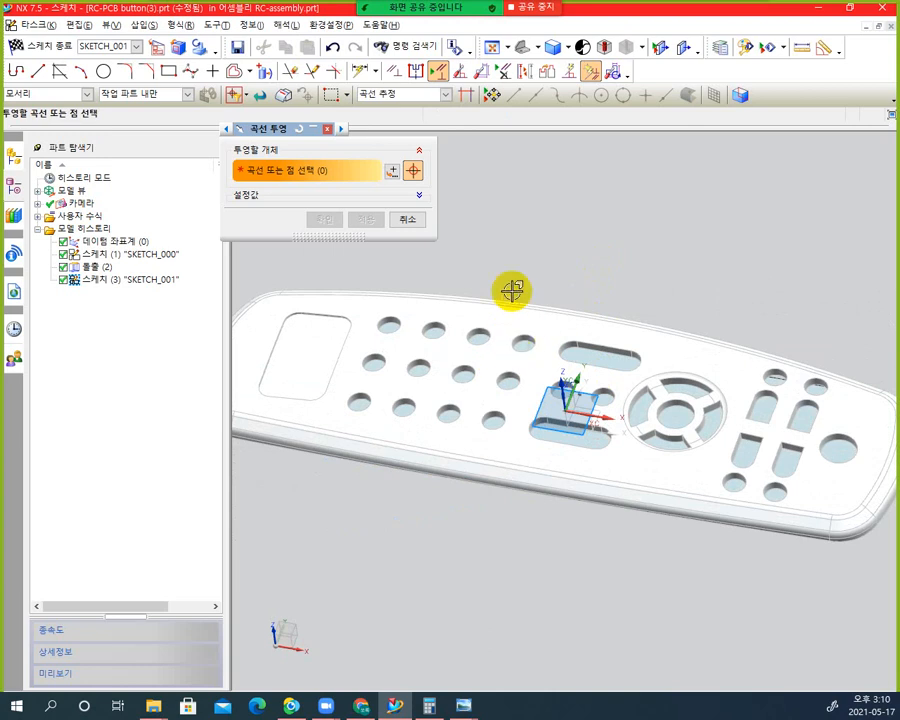
click(187, 94)
click(158, 108)
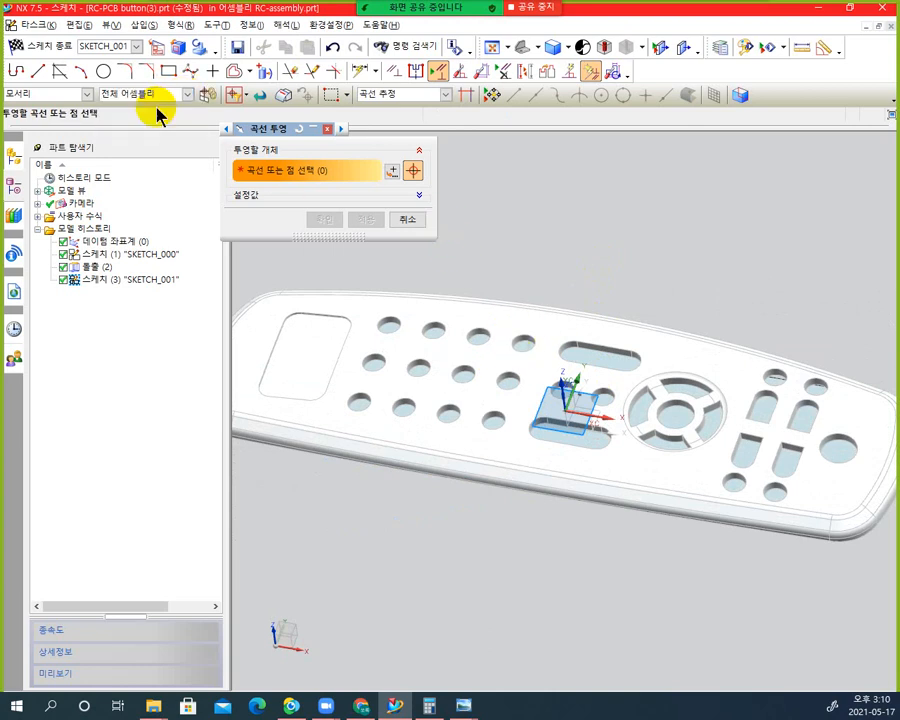
Select the edges of the twelve round button holes in the top case's number-pad grid as curves to project
click(396, 321)
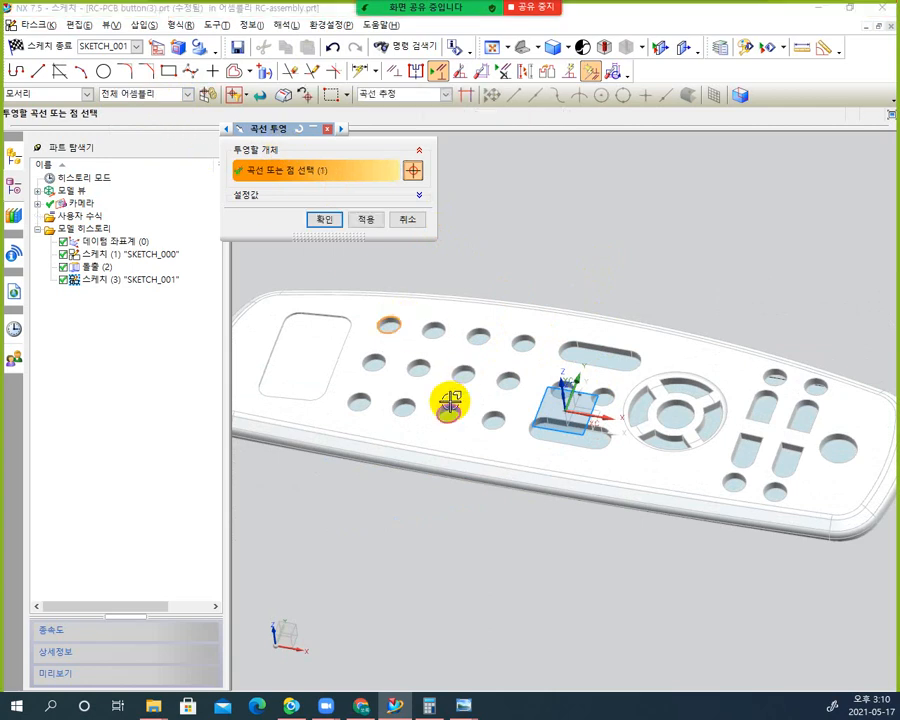
click(385, 360)
click(372, 399)
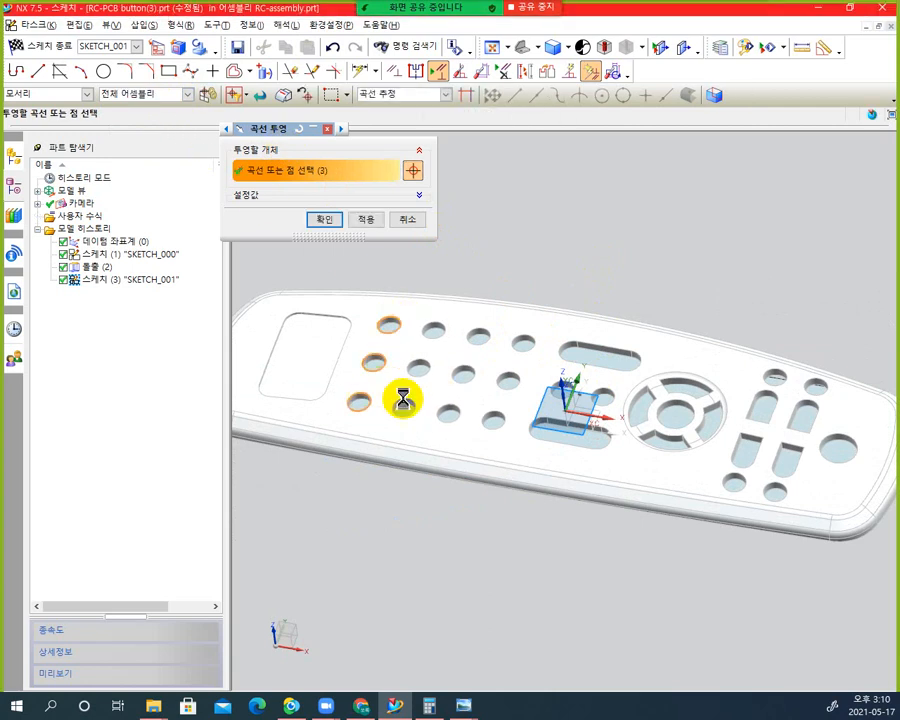
click(404, 403)
click(418, 369)
click(435, 332)
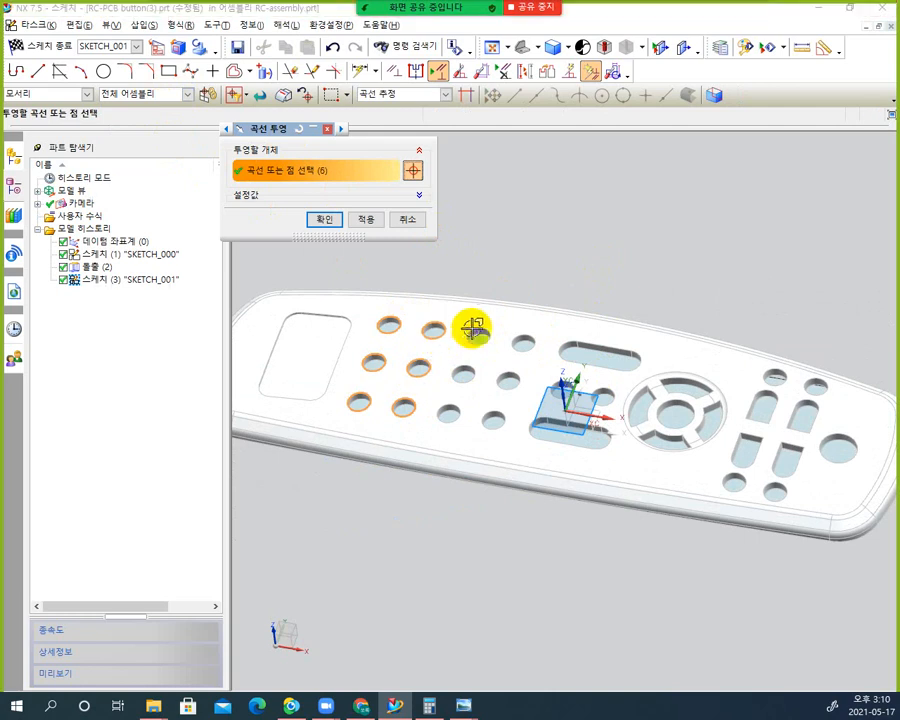
click(478, 334)
click(464, 371)
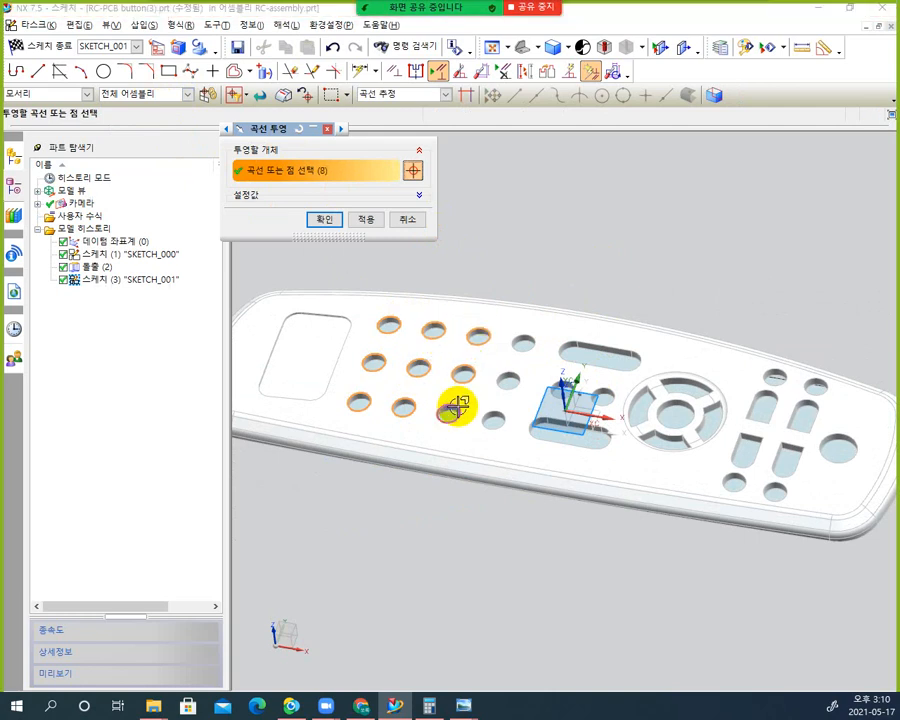
click(450, 408)
click(492, 416)
click(508, 381)
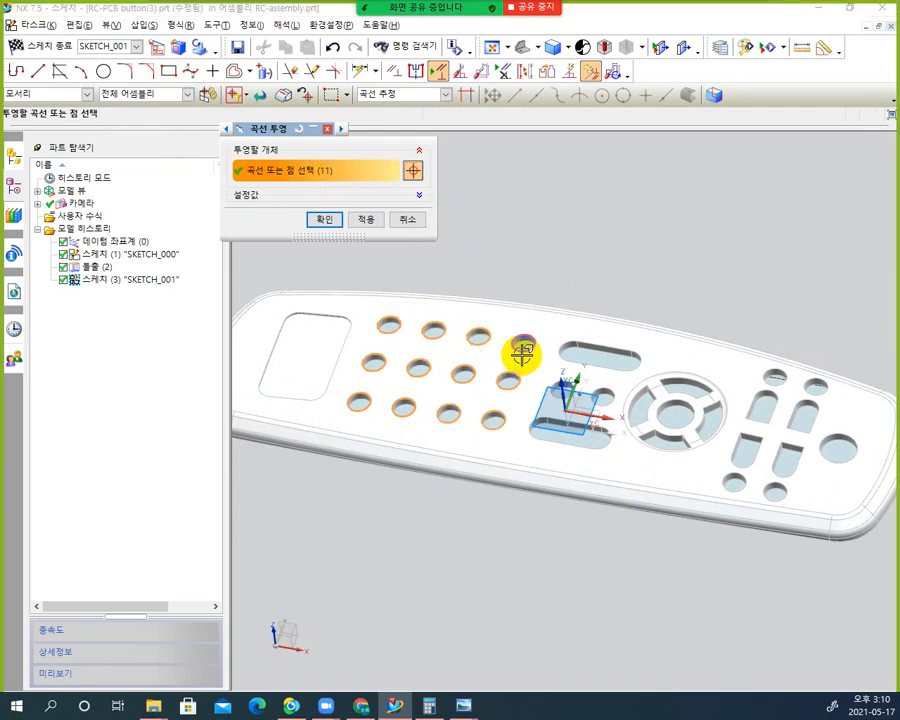
click(520, 344)
Try adding the edges of the seven remaining round holes, including the large one, to the curves to project, and cancel the projection
scroll(622, 410, down, 3)
scroll(606, 400, up, 5)
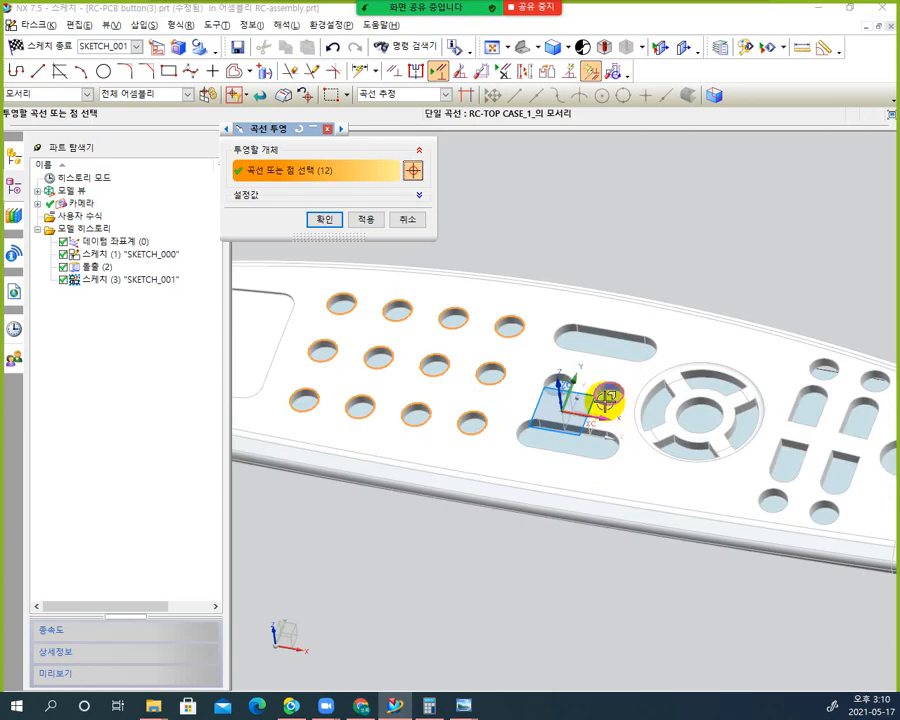
click(612, 388)
click(566, 380)
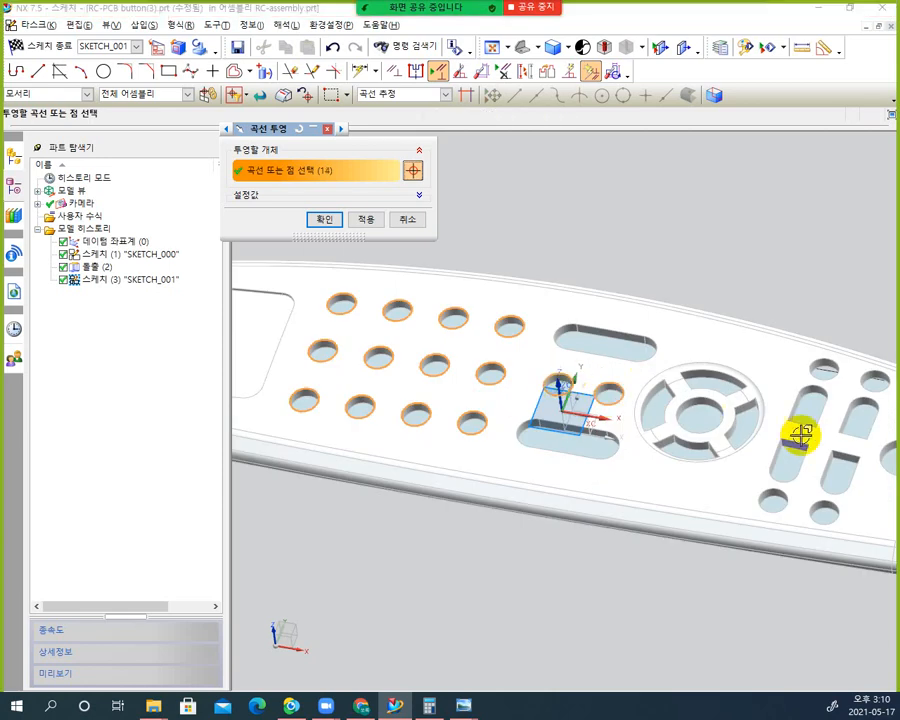
scroll(846, 466, down, 2)
click(836, 494)
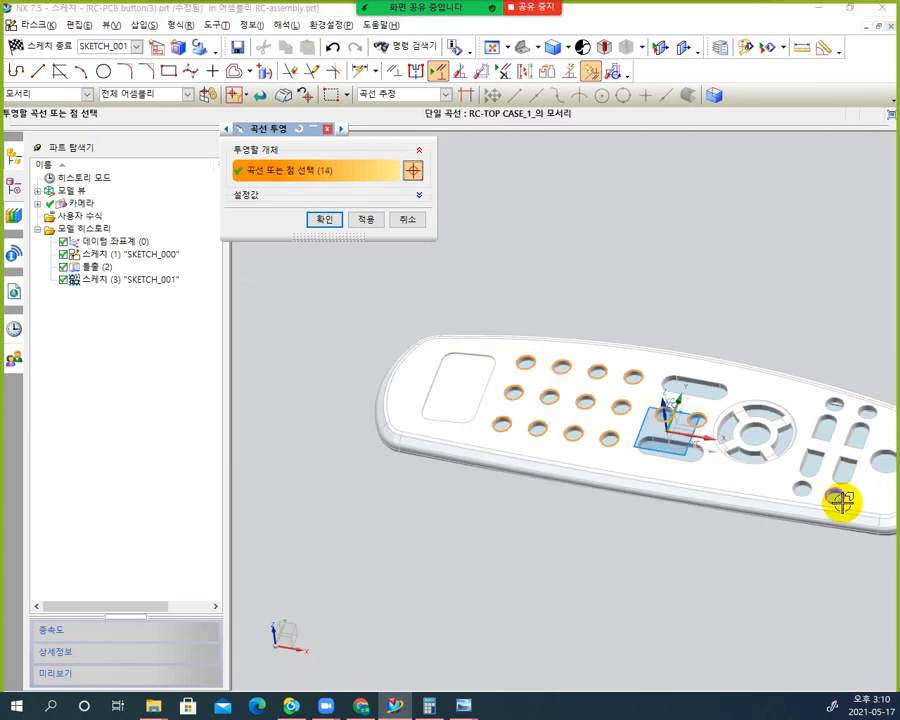
click(803, 489)
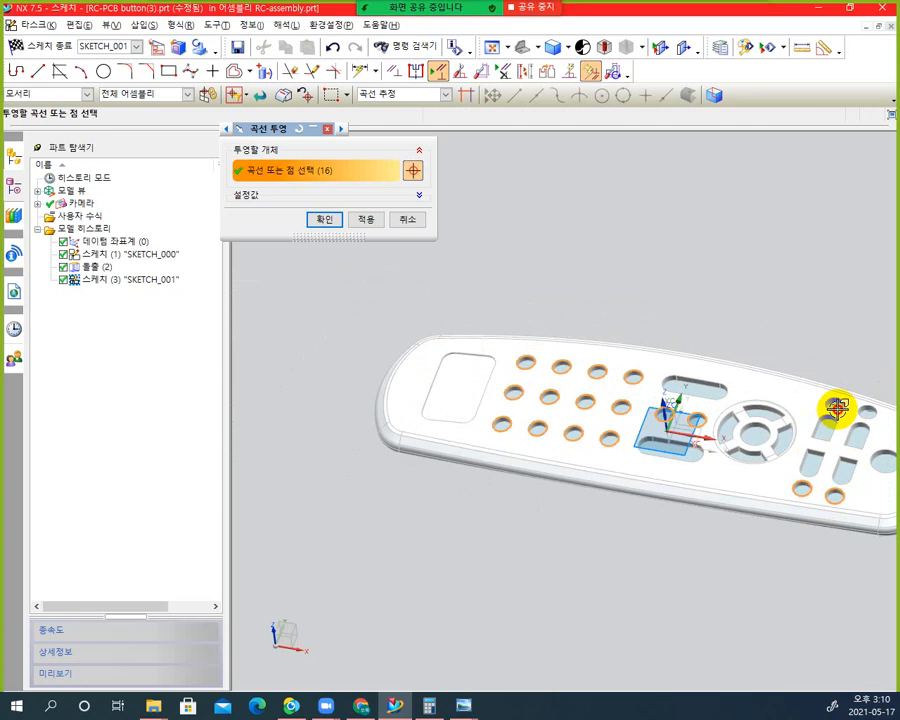
click(833, 408)
click(867, 413)
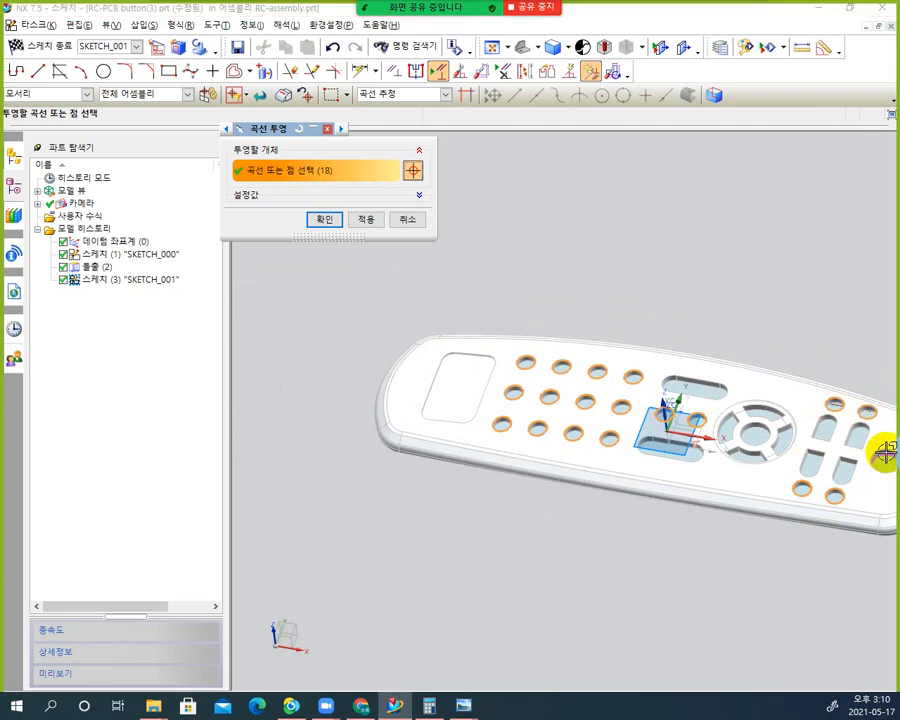
click(884, 449)
scroll(800, 484, down, 3)
scroll(802, 488, up, 2)
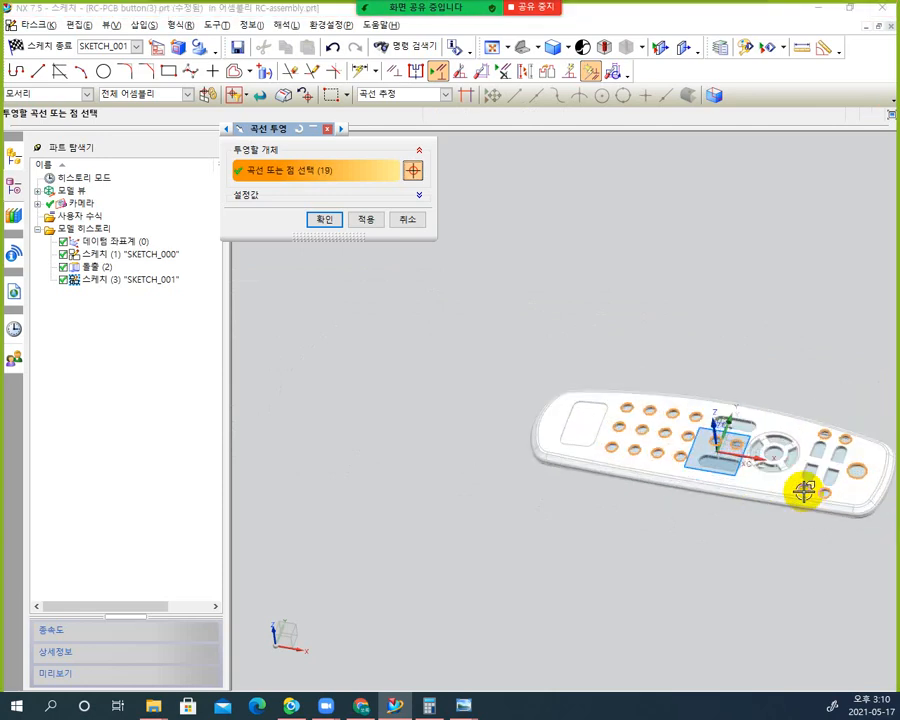
click(446, 94)
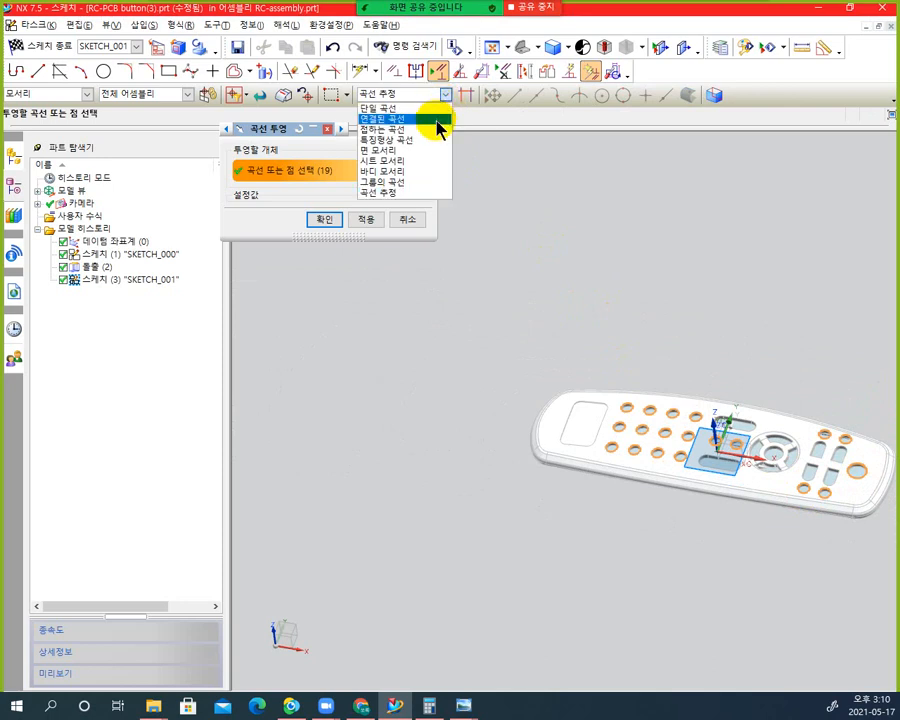
click(414, 221)
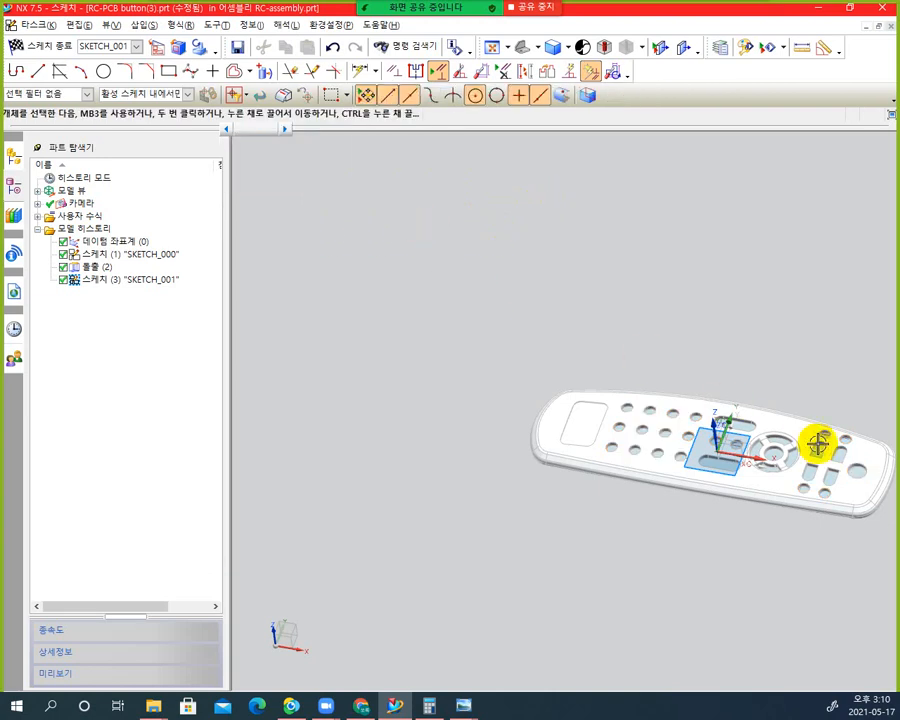
Restart Project Curve with the Connected Curves rule and select the four edges of one D-shaped button hole beside the ring
shift+middle_drag(888, 477, 697, 405)
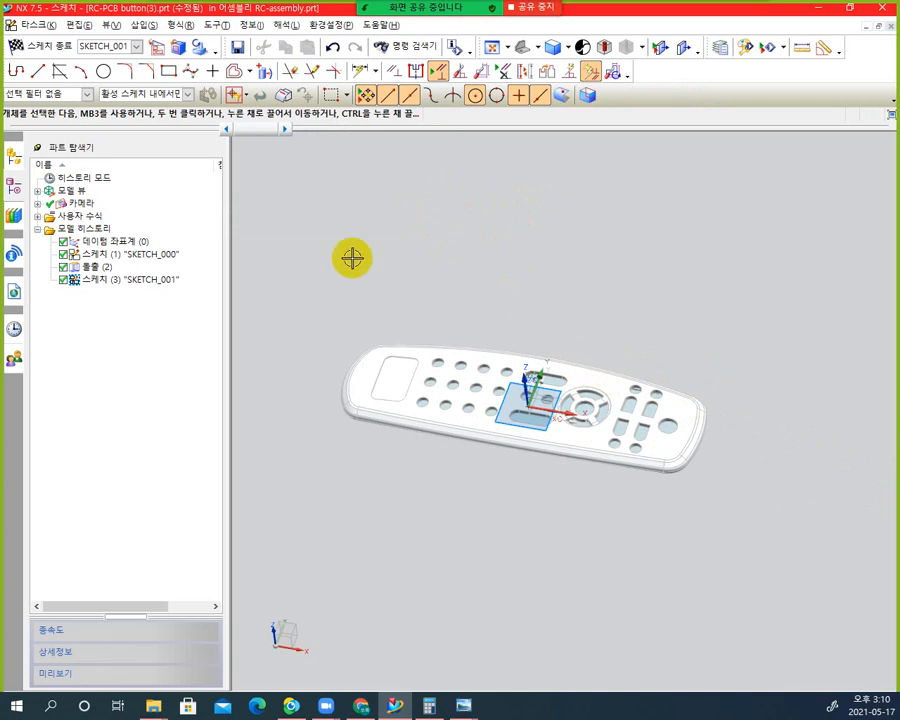
click(262, 74)
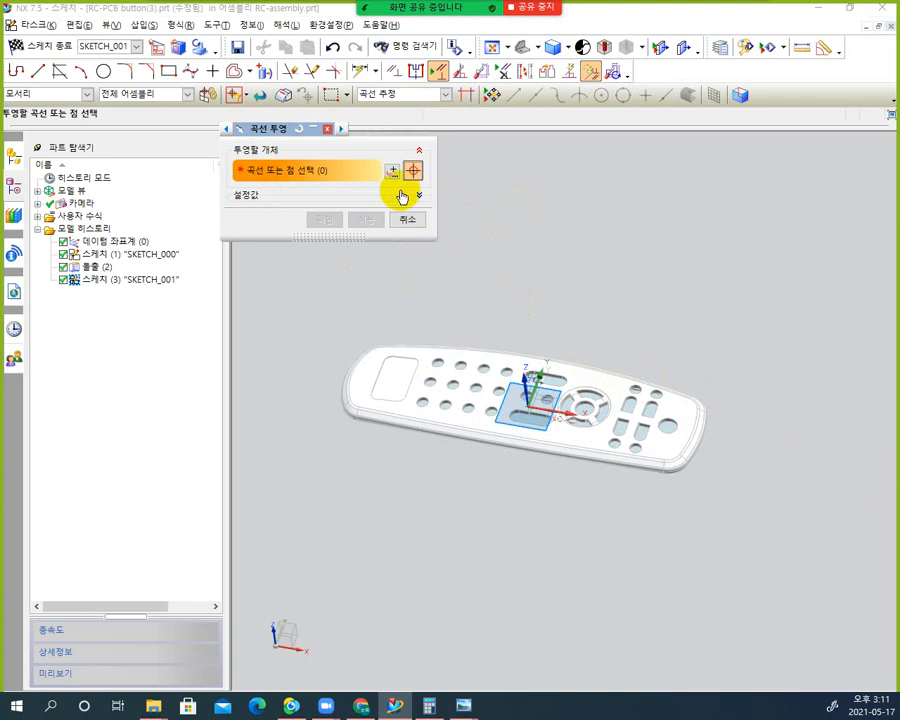
click(446, 95)
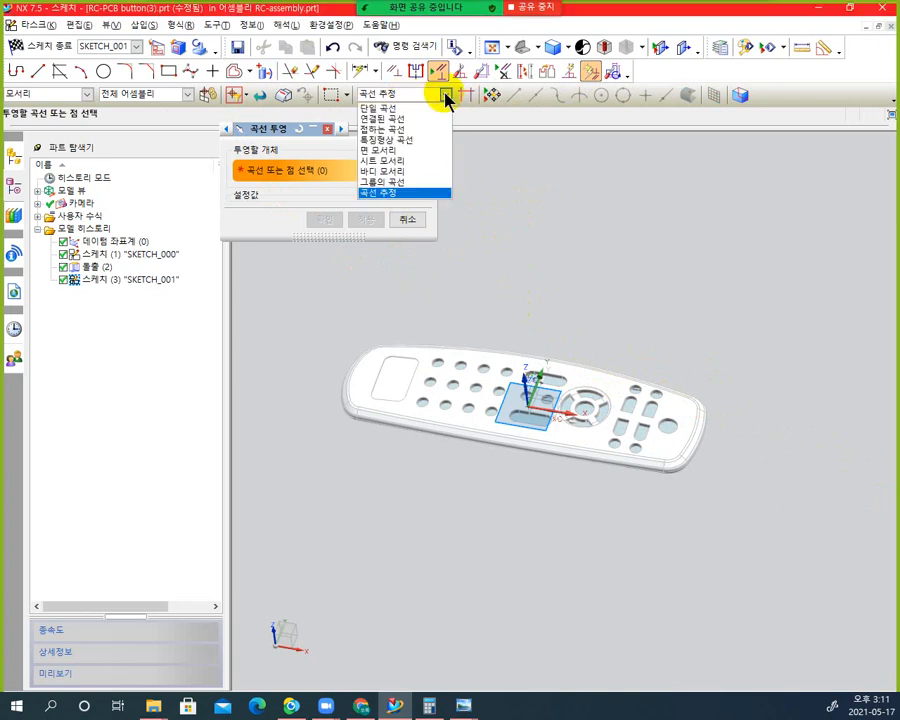
click(395, 119)
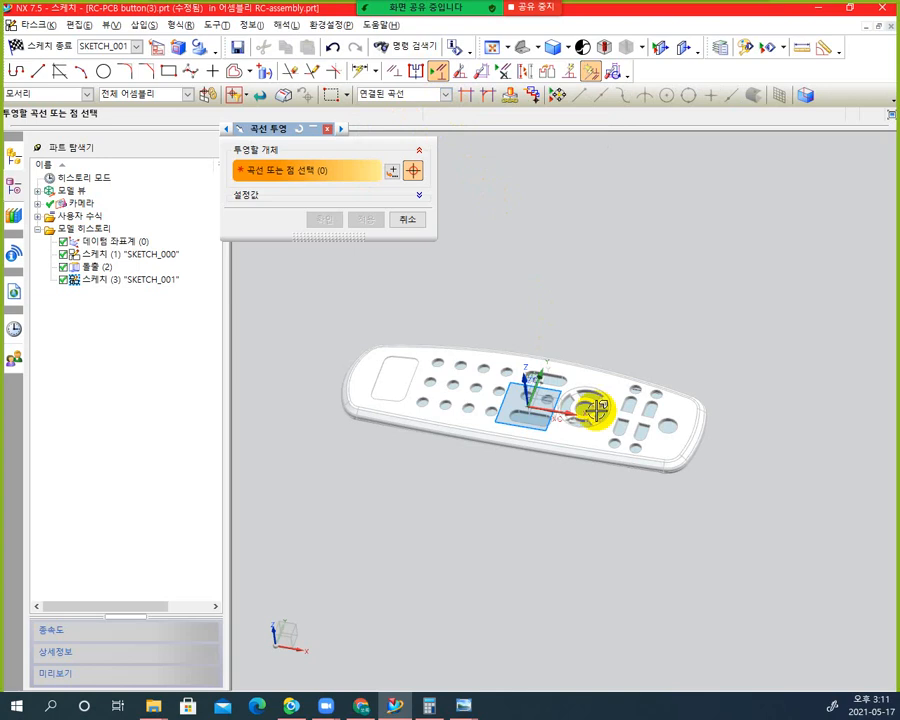
scroll(578, 407, up, 5)
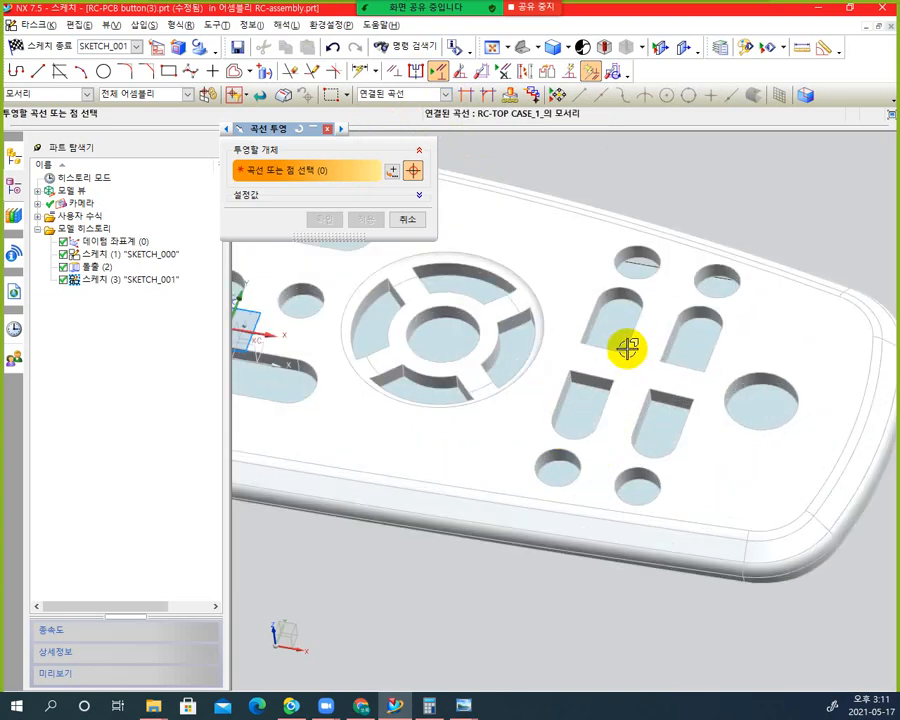
click(628, 336)
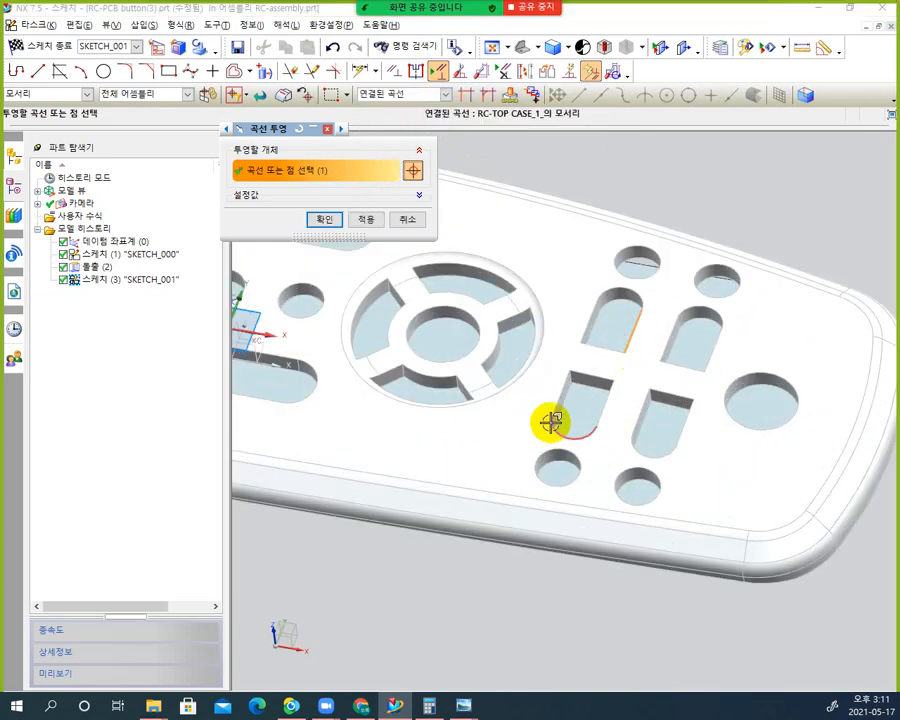
click(633, 296)
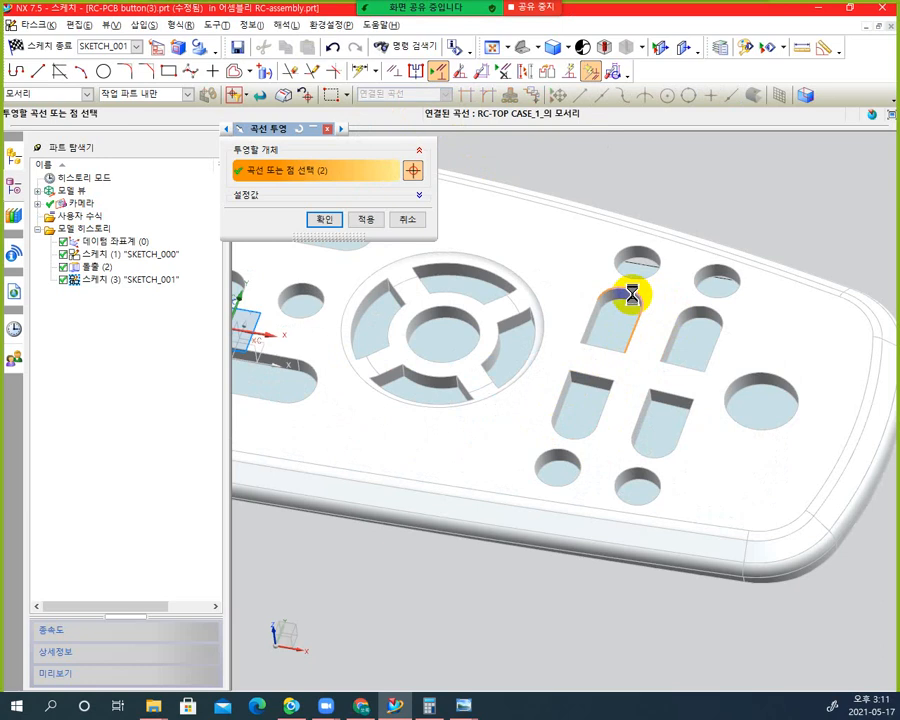
click(585, 314)
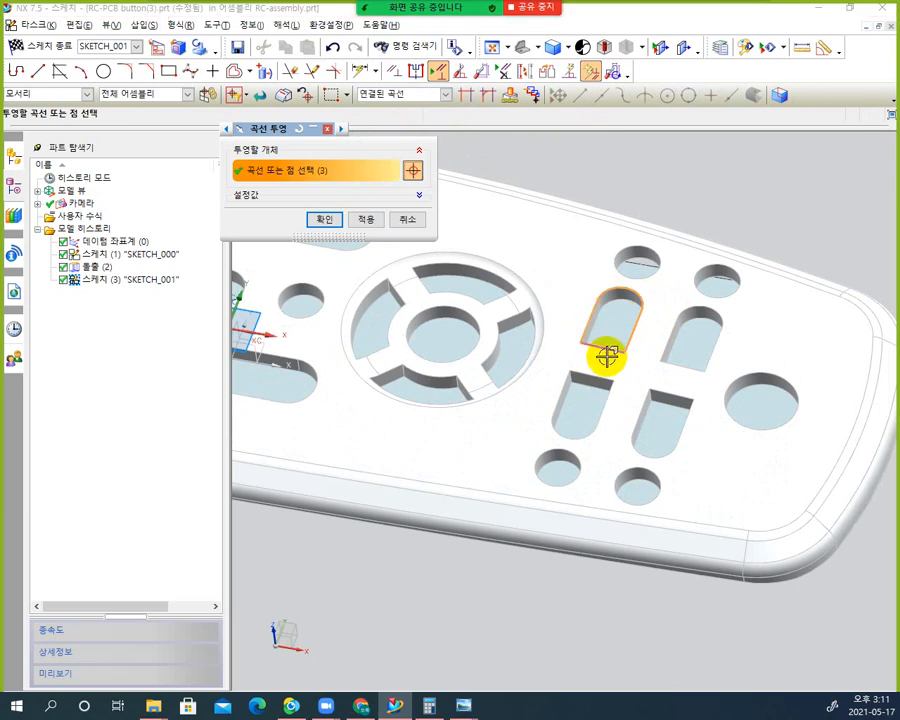
click(605, 352)
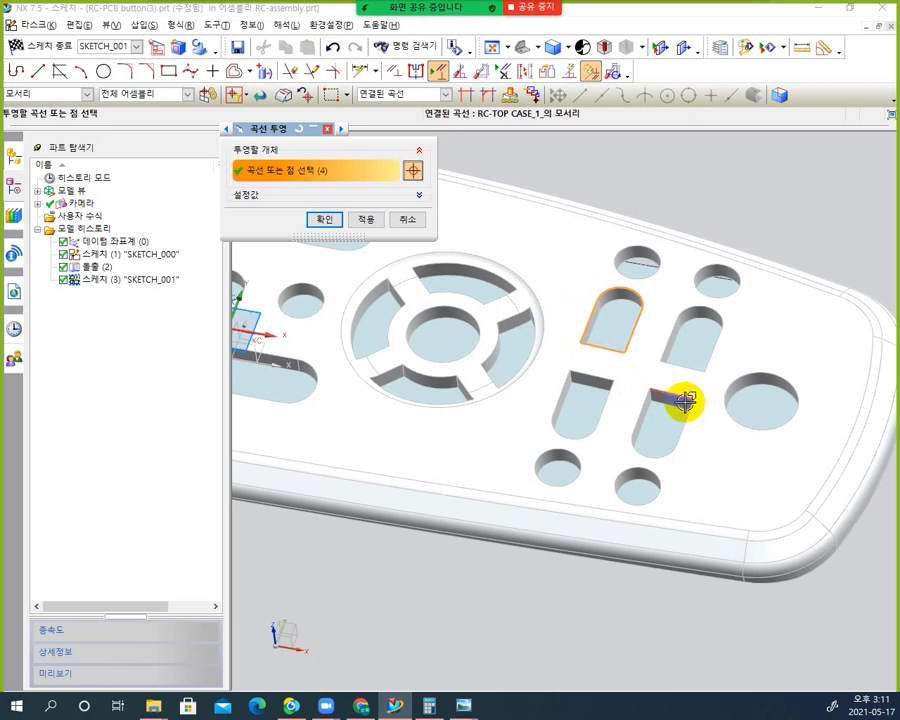
Try the Feature Curves rule, switch the curve rule to Body Edges, and select the top case's body edges for projection
click(442, 97)
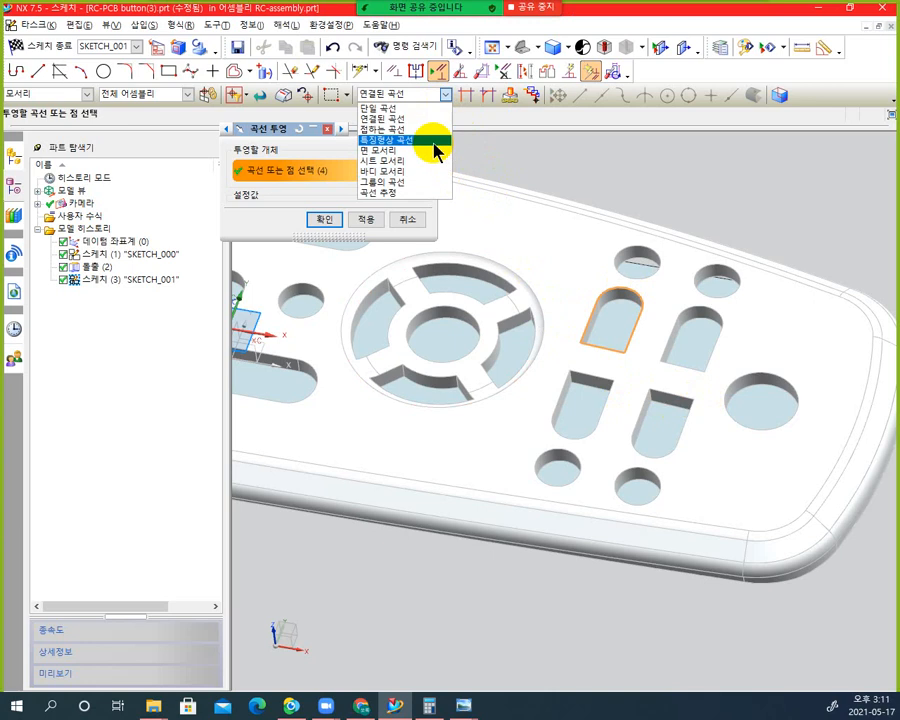
click(437, 141)
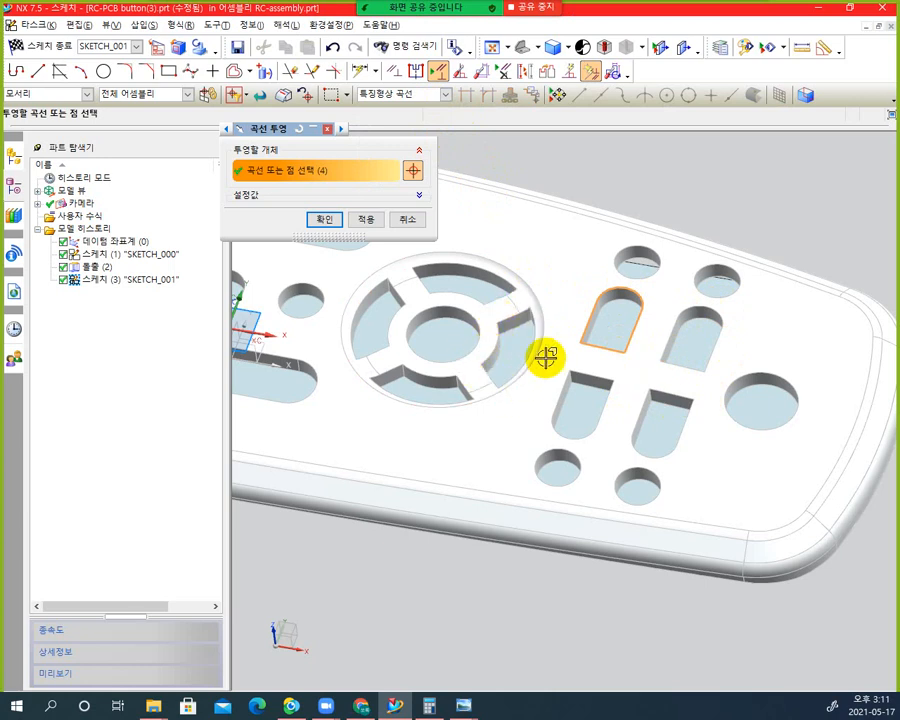
click(443, 95)
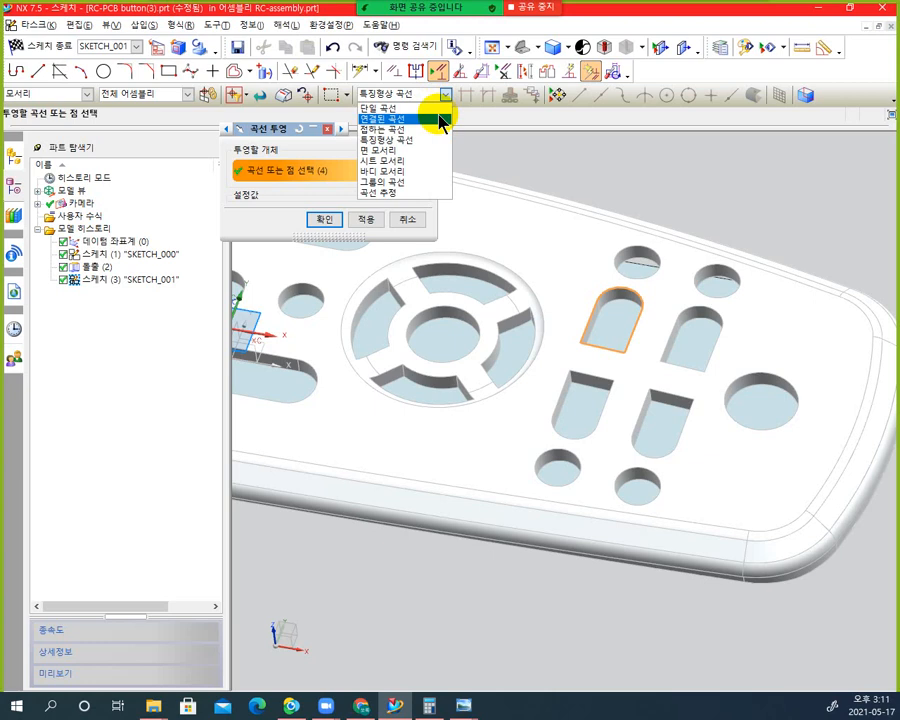
click(408, 172)
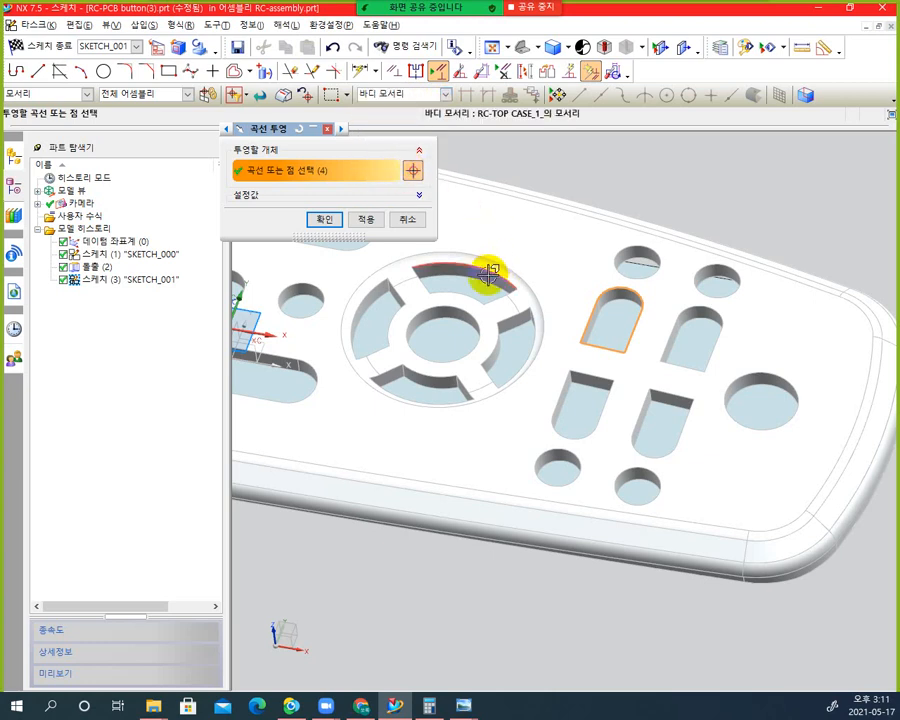
click(438, 294)
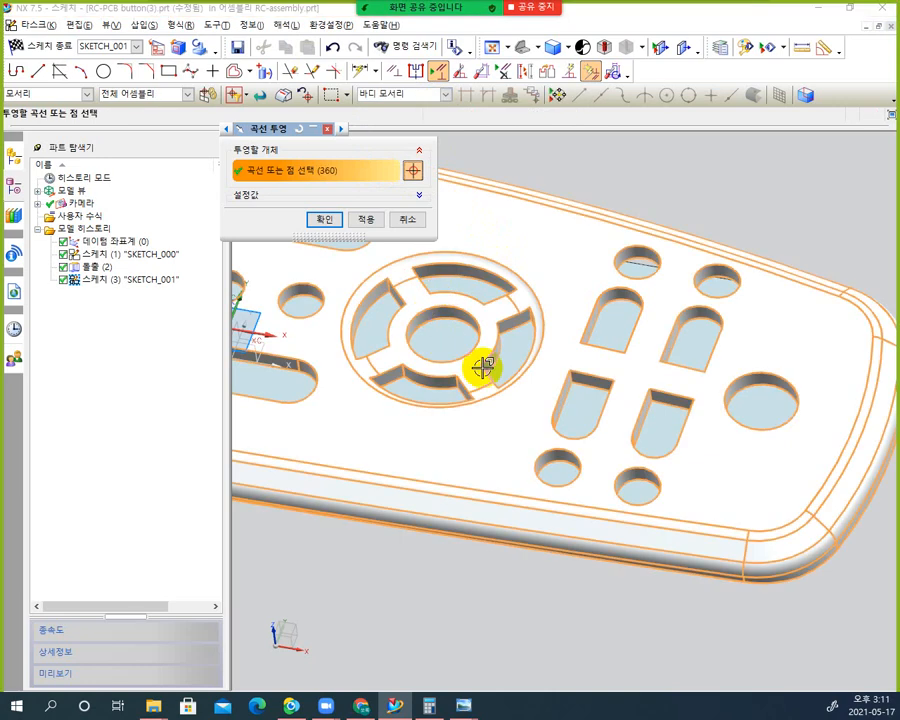
Examine which top-case edges the Body Edges rule selects around the D-shaped button holes, and cancel the projection
middle_drag(478, 408, 486, 385)
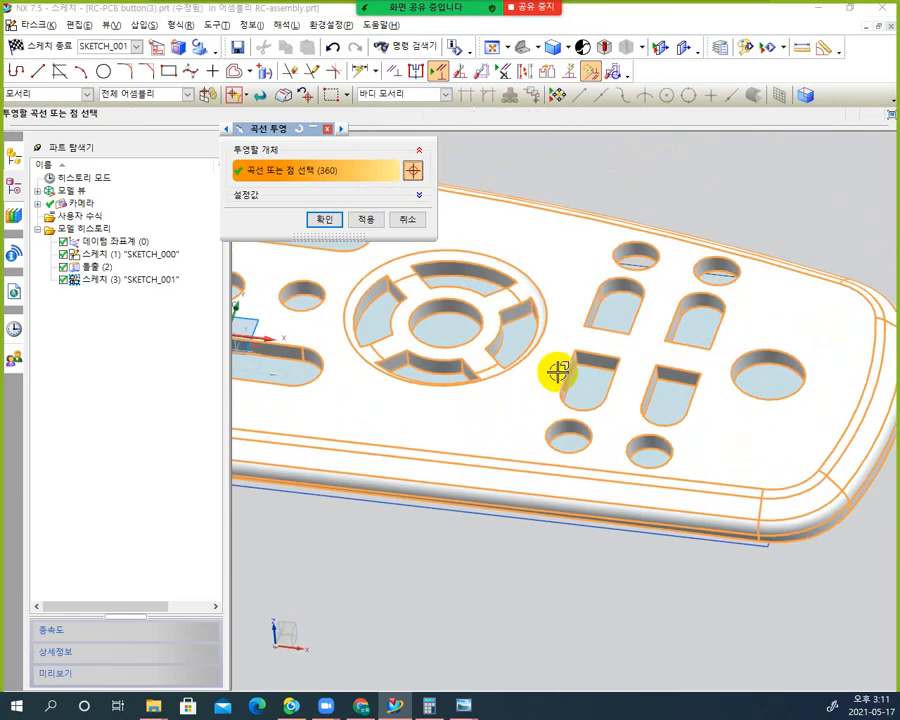
scroll(558, 372, down, 5)
scroll(526, 366, up, 5)
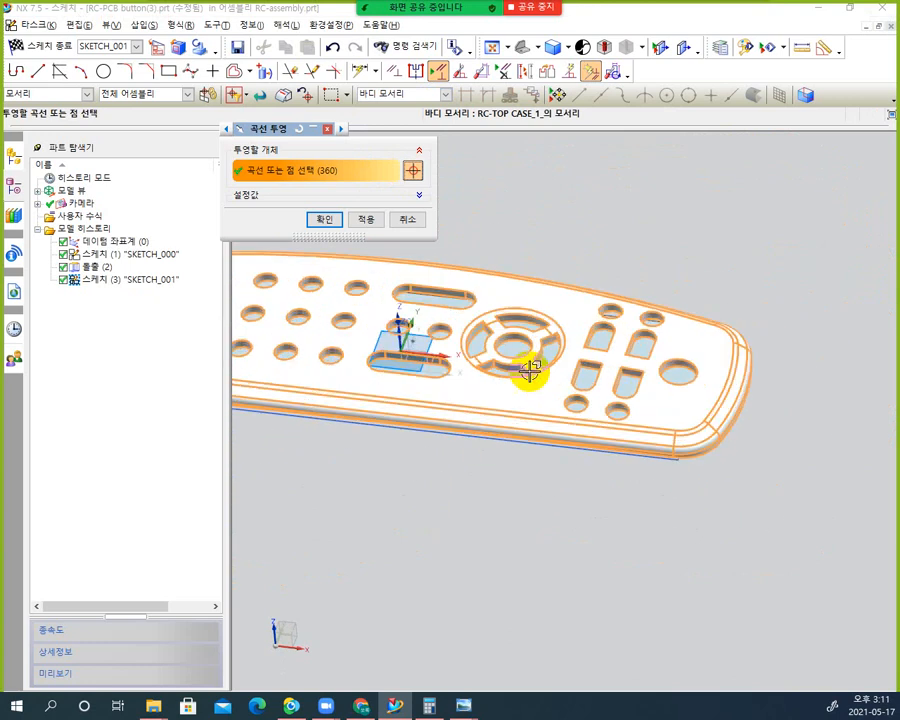
middle_drag(560, 353, 545, 332)
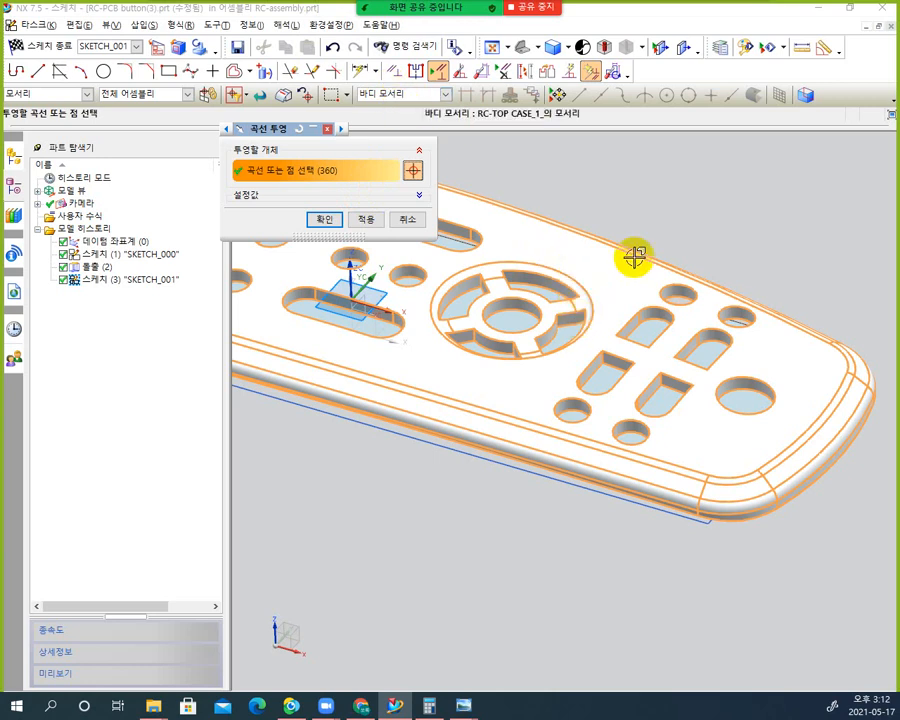
middle_drag(635, 398, 648, 324)
scroll(642, 300, up, 5)
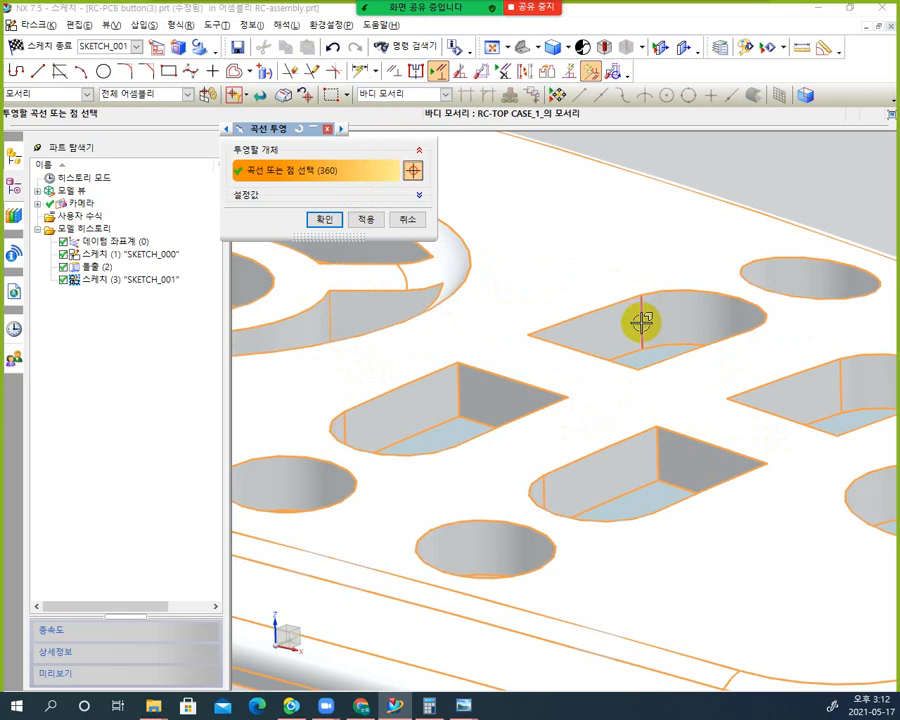
scroll(462, 394, down, 5)
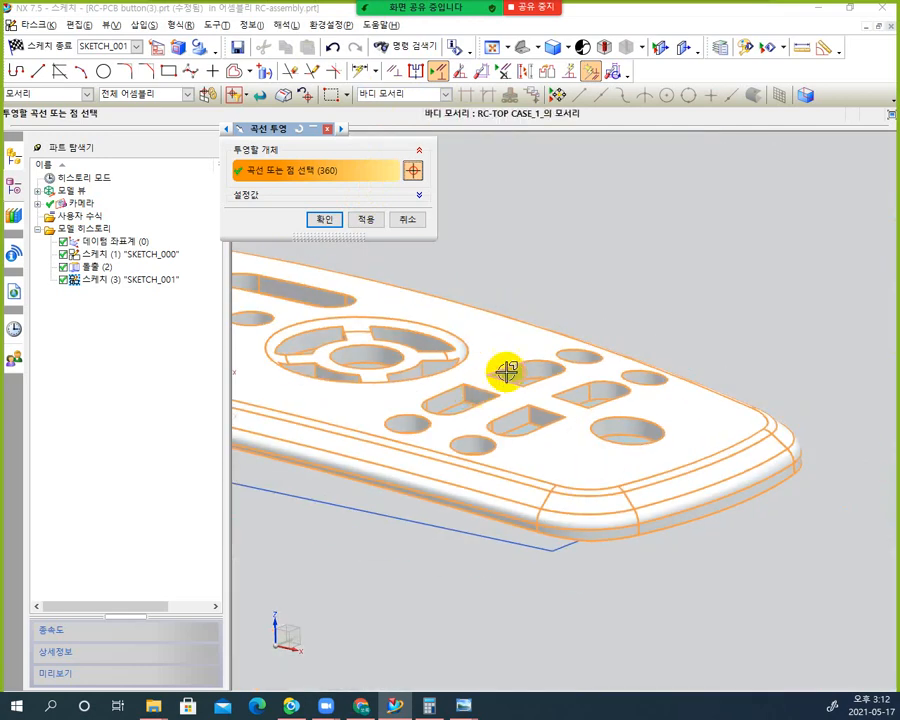
middle_drag(506, 371, 514, 403)
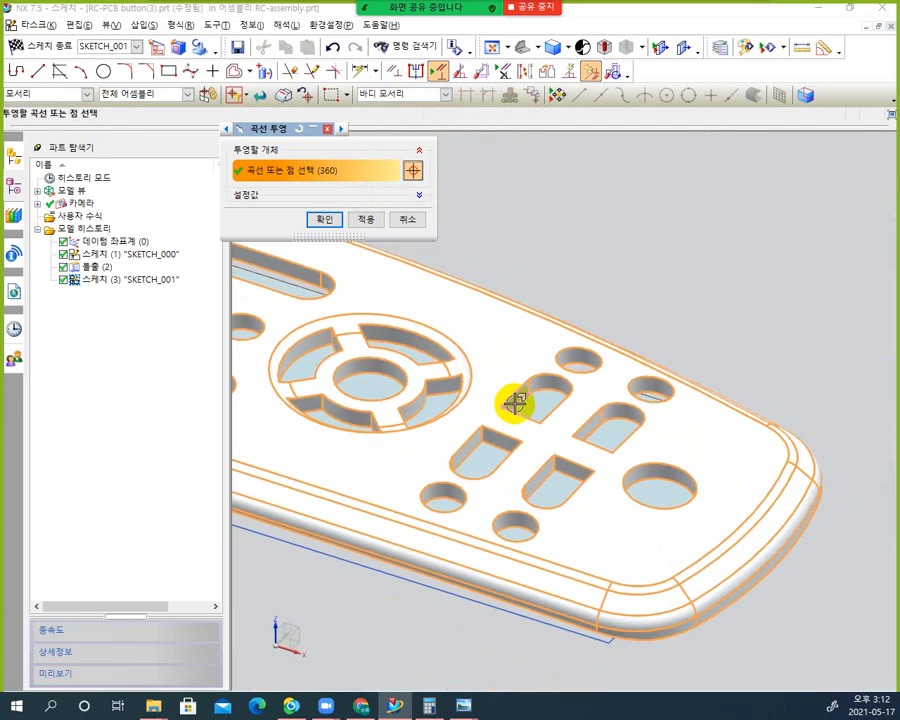
click(408, 219)
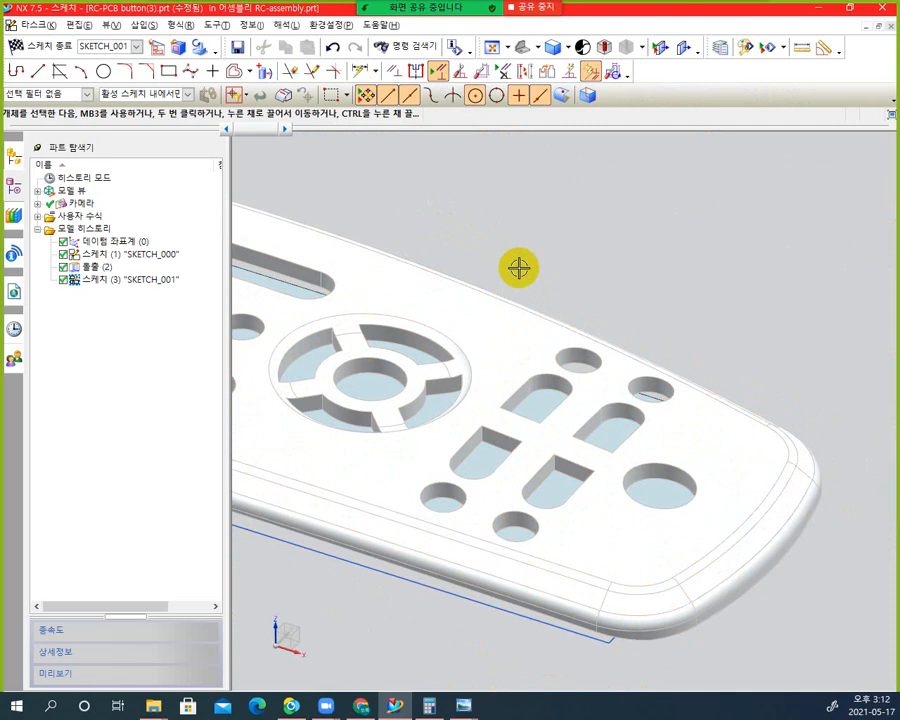
Restart Project Curve in the sketch and set the curve rule to Sheet Edges
middle_drag(599, 275, 718, 272)
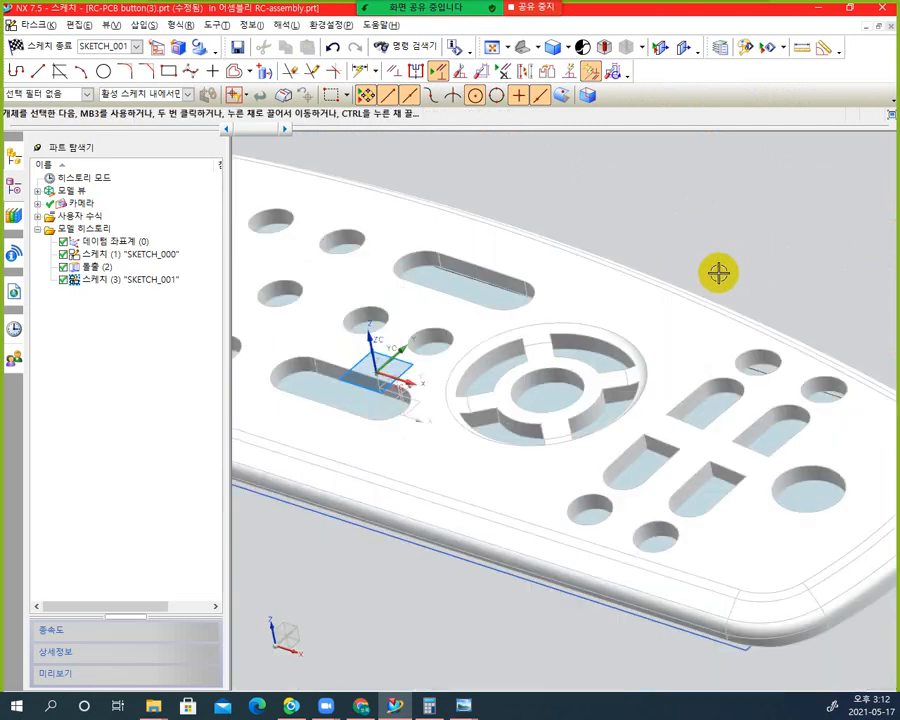
scroll(690, 272, down, 4)
scroll(693, 278, up, 1)
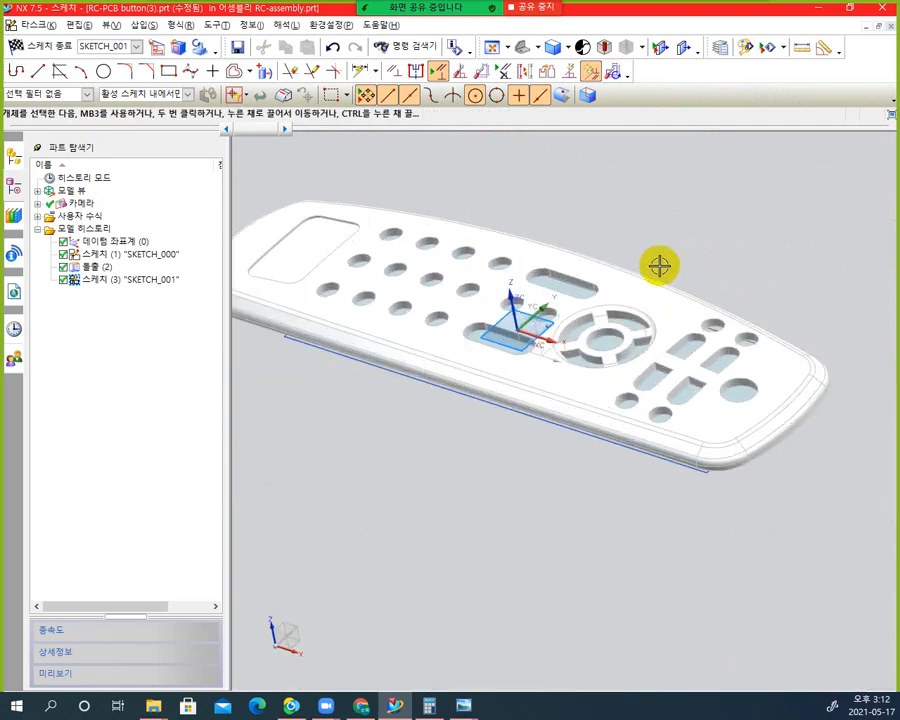
click(265, 73)
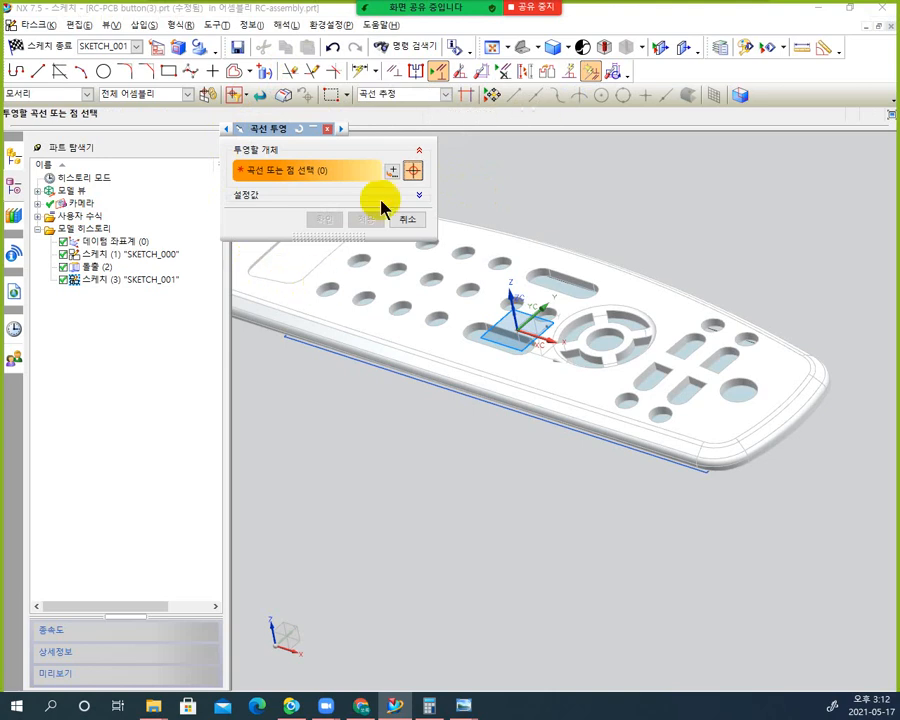
click(446, 94)
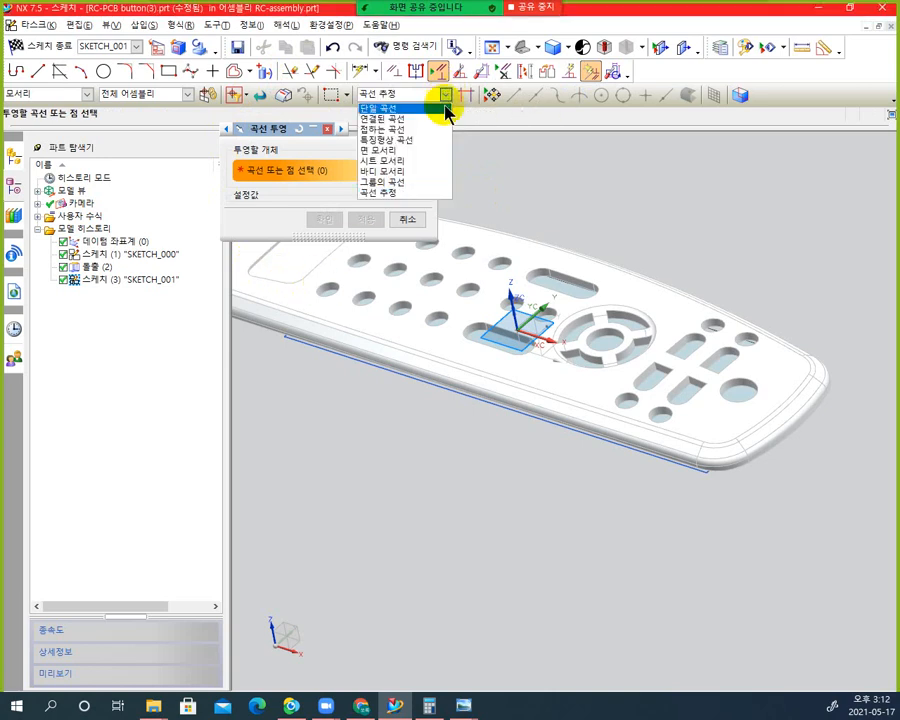
click(415, 165)
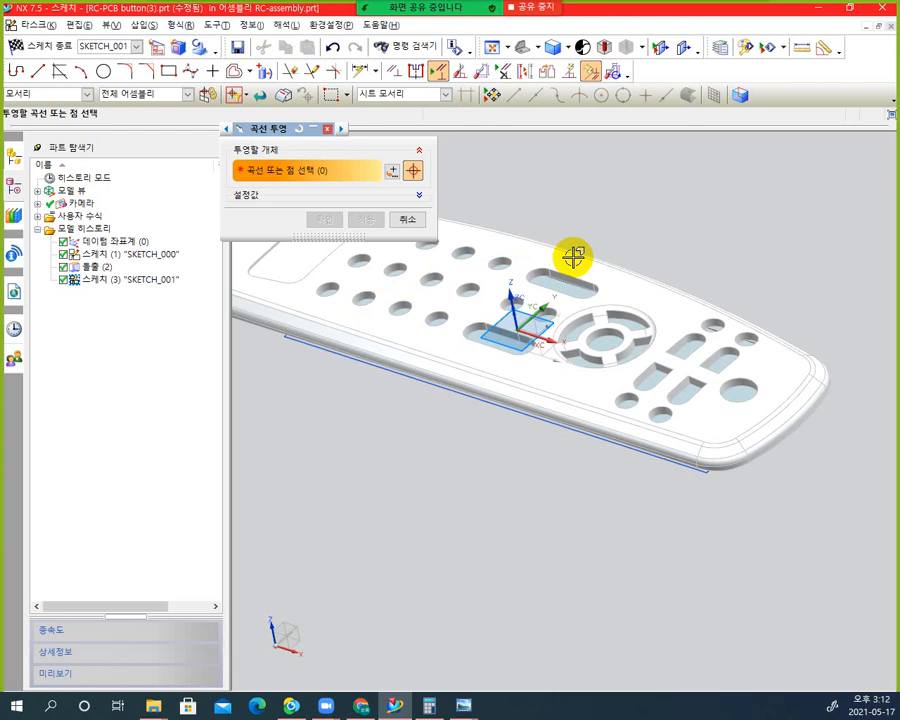
Try the Group Curves rule for the projection, and open and cancel the point definition
click(444, 95)
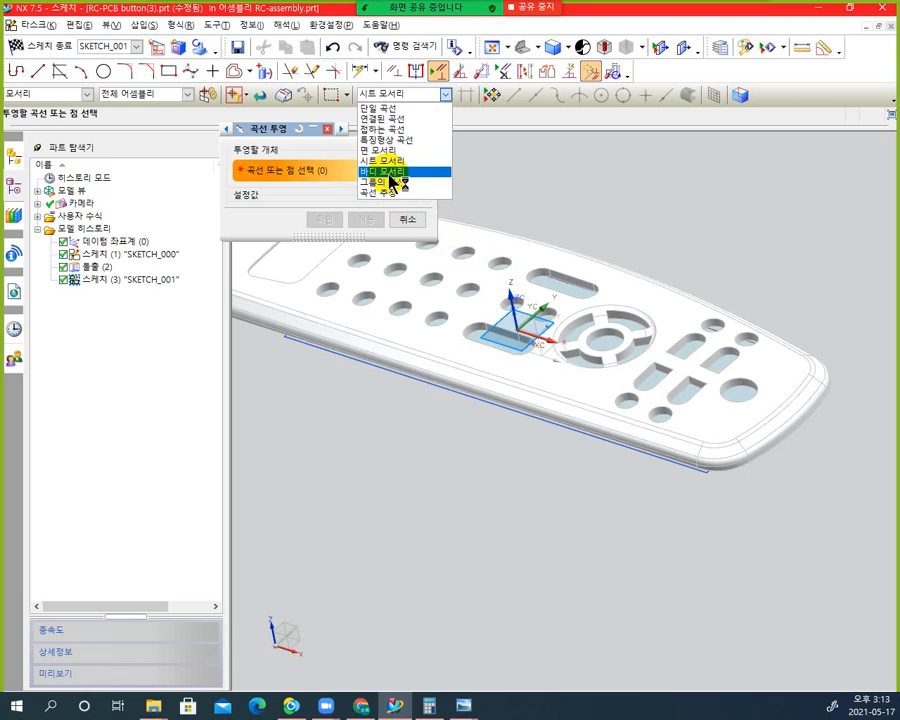
scroll(670, 353, down, 5)
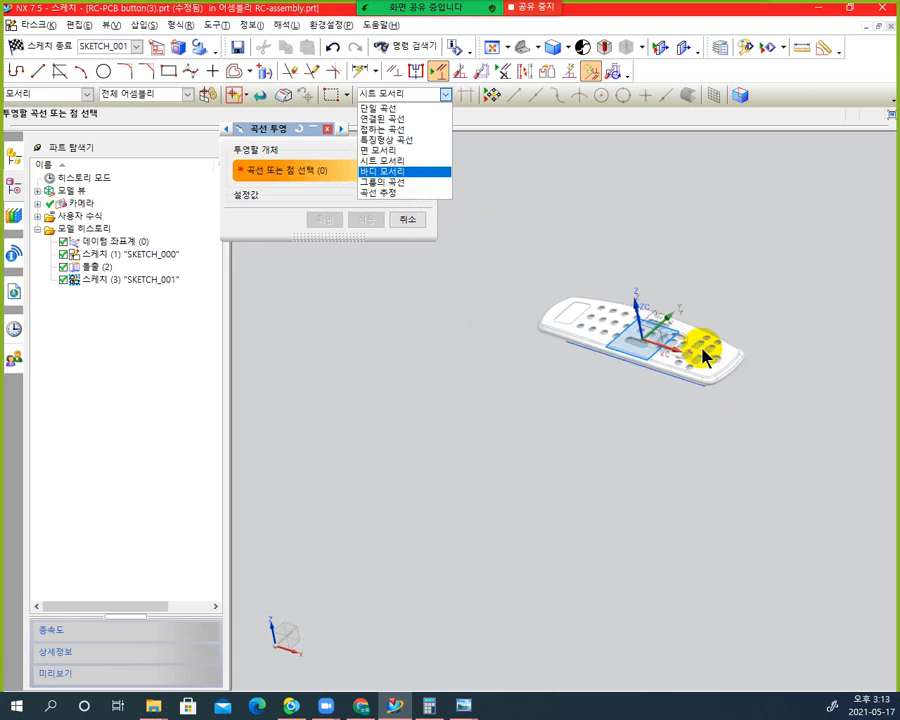
scroll(690, 351, up, 6)
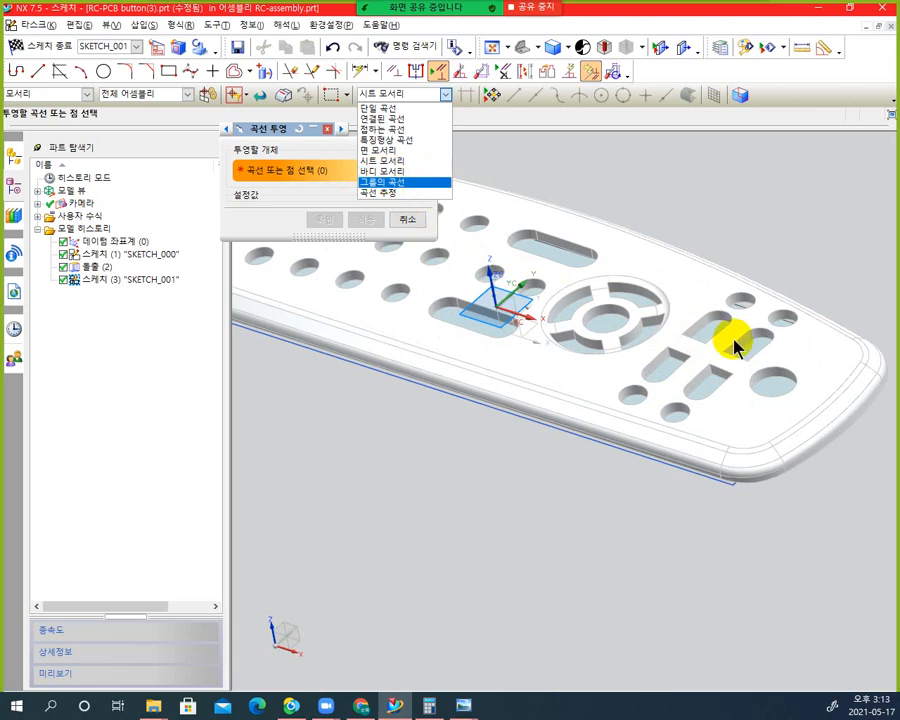
click(400, 182)
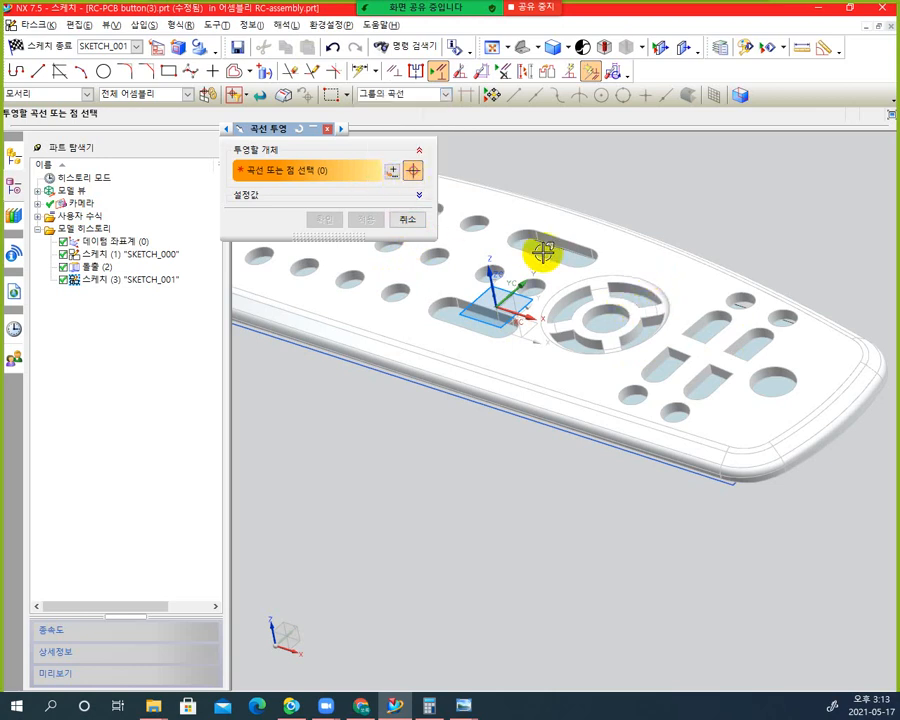
click(396, 170)
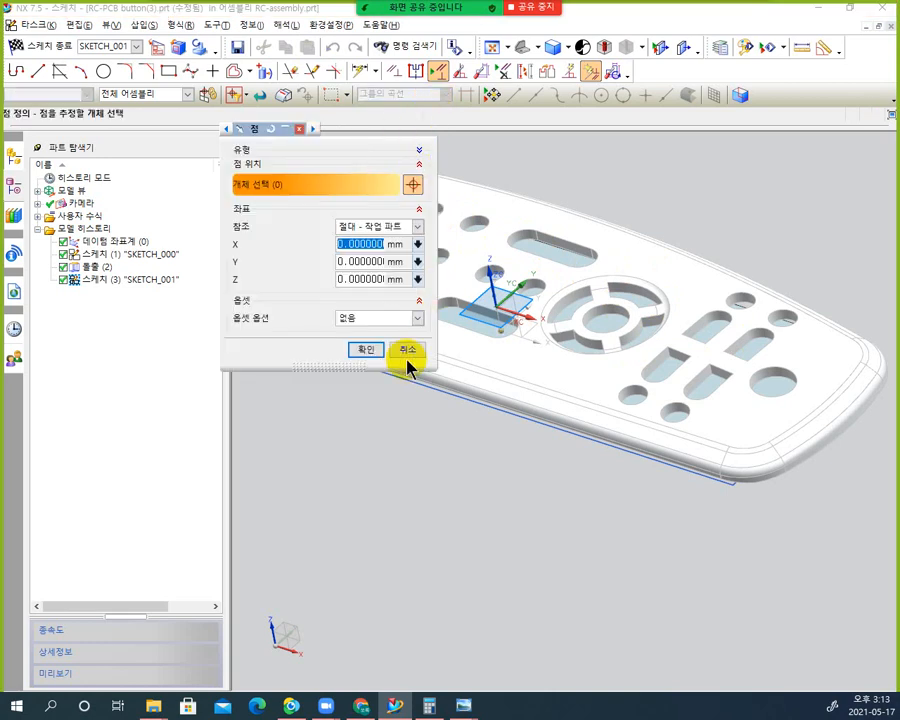
click(410, 351)
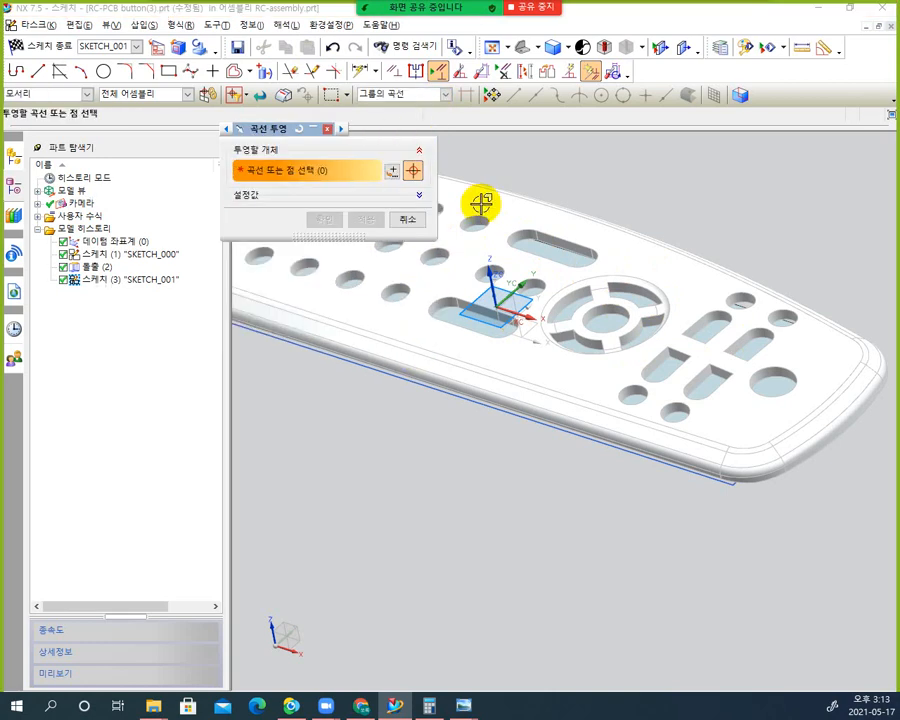
Set the curve rule to Connected Curves and select the edges of the three round holes nearest the display window
click(445, 94)
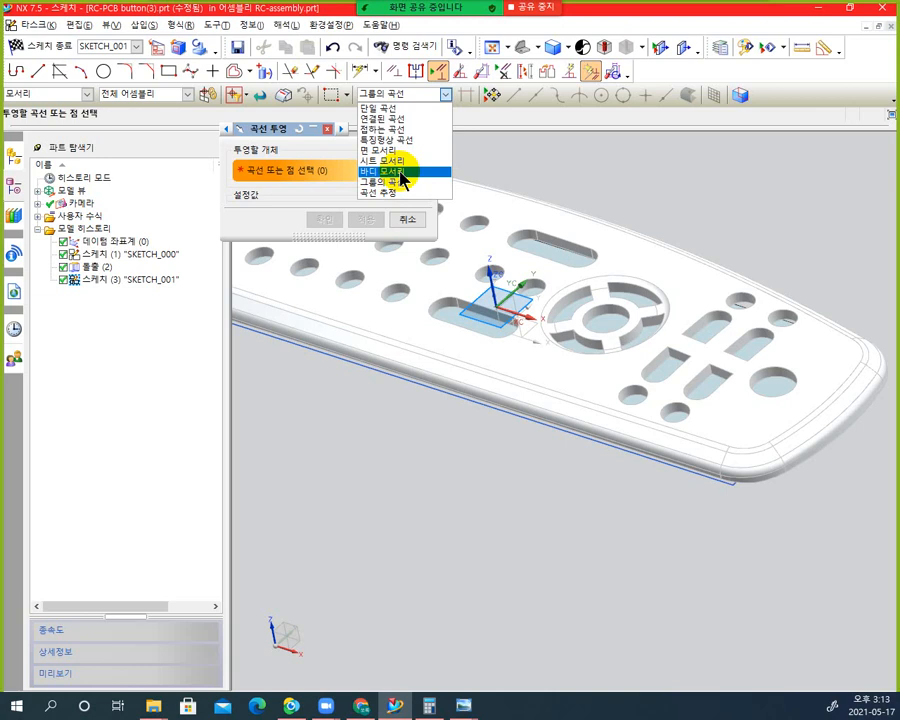
click(417, 119)
scroll(432, 272, down, 4)
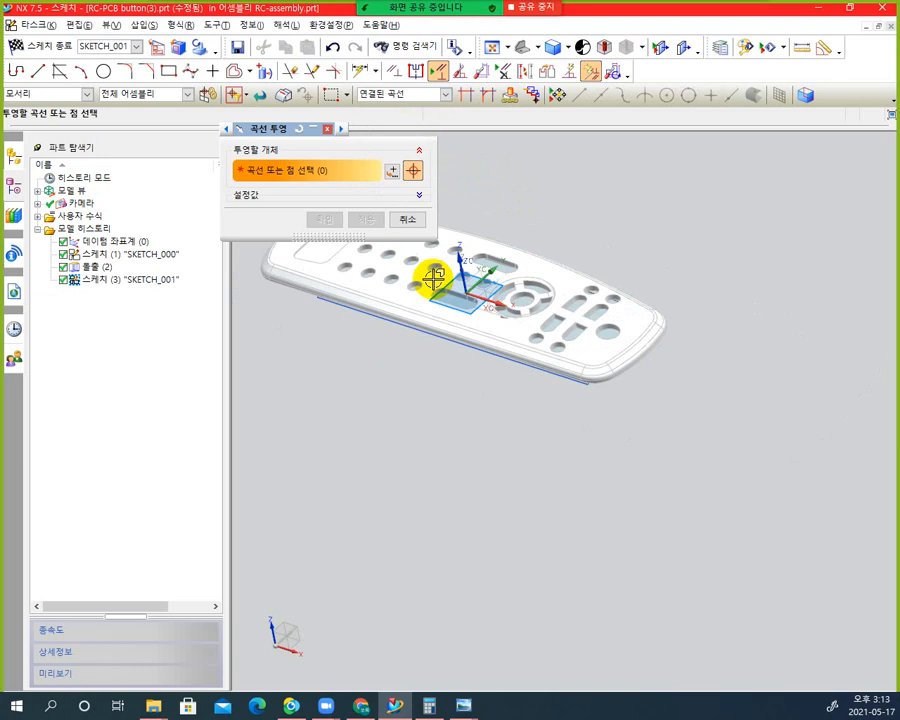
scroll(399, 286, up, 5)
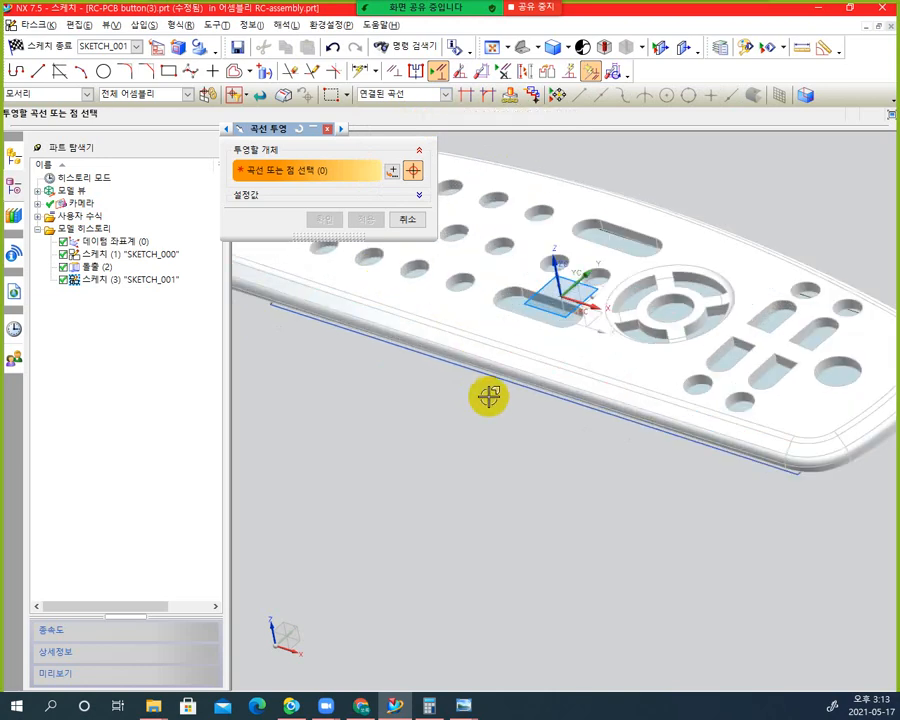
shift+middle_drag(520, 395, 538, 518)
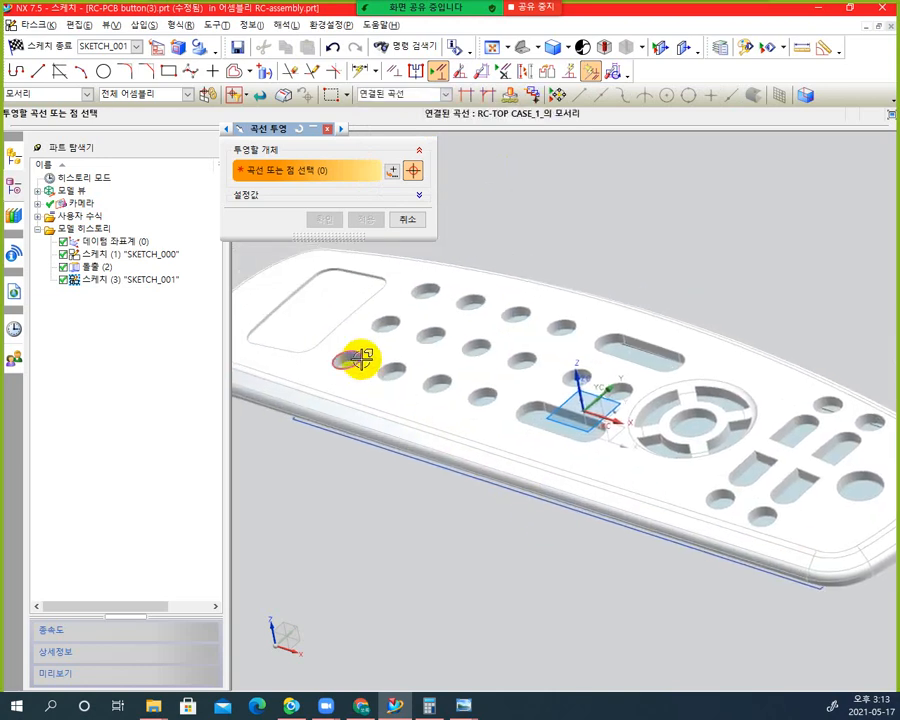
click(349, 358)
click(370, 318)
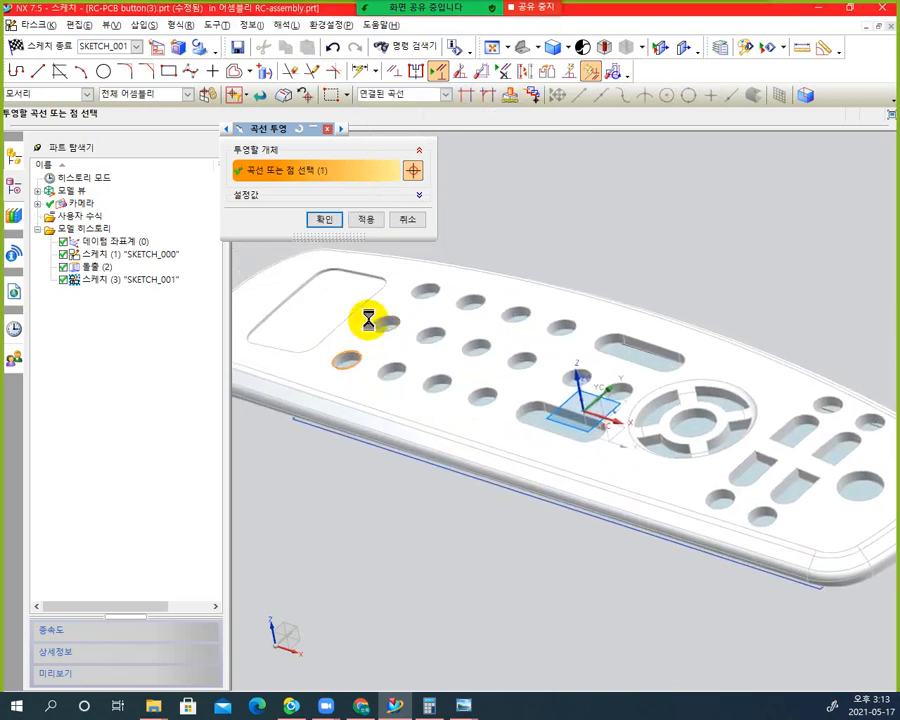
click(420, 288)
Add the edges of the nine remaining round holes in the number-key grid to the curves to project
click(472, 300)
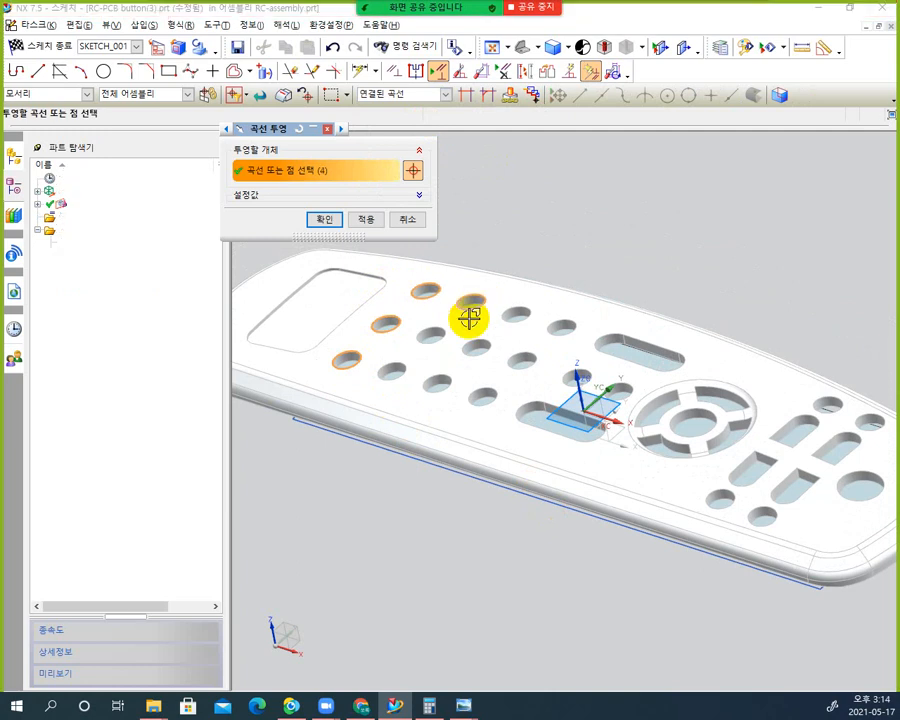
click(435, 332)
click(395, 370)
click(435, 378)
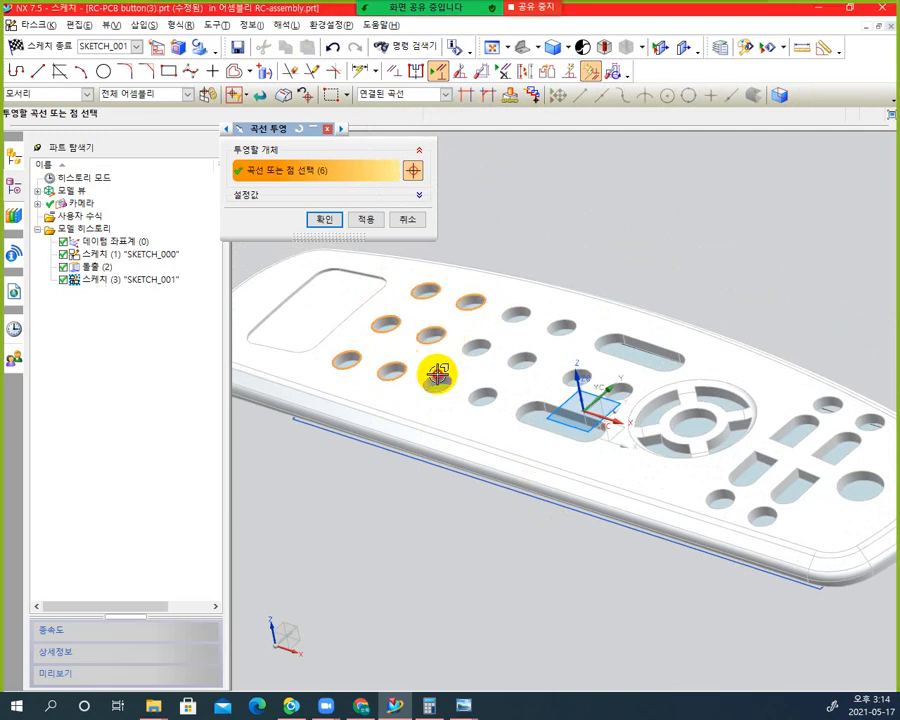
click(474, 346)
click(512, 302)
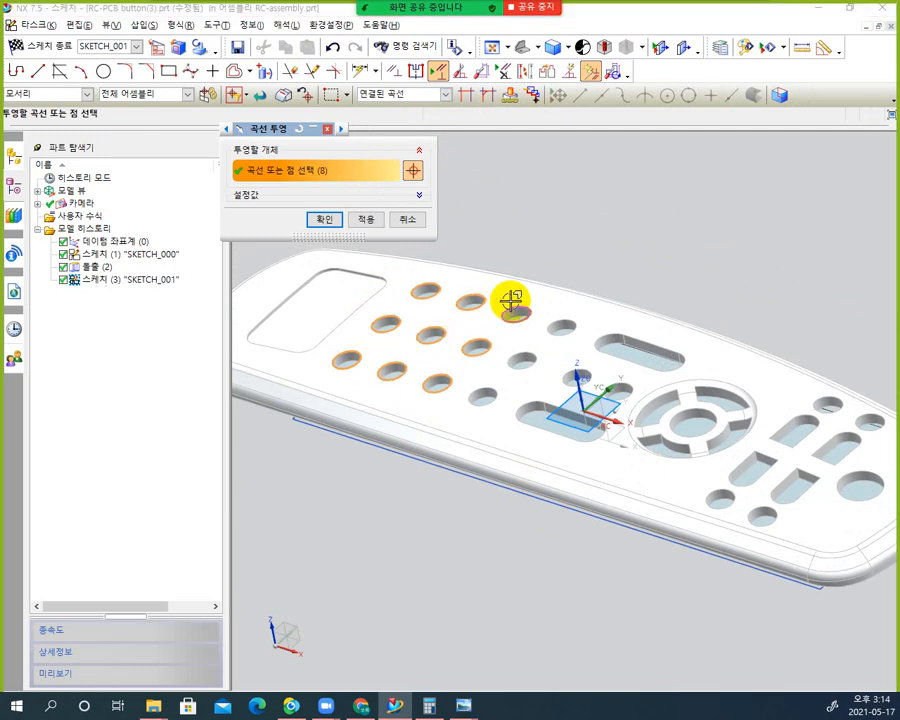
click(562, 313)
click(518, 358)
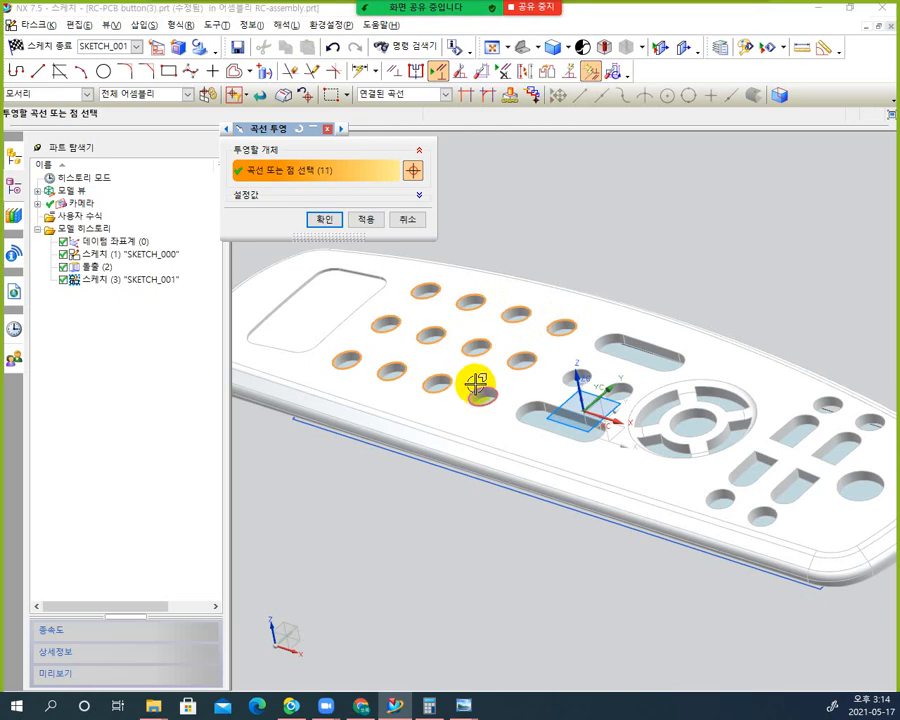
click(486, 392)
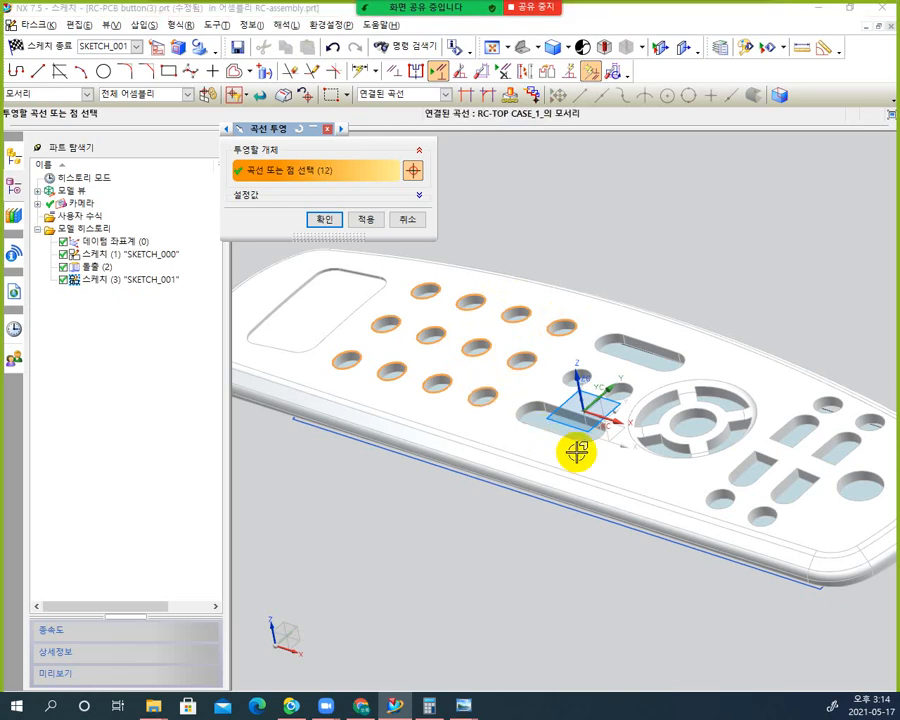
Add the edges of the two round holes between the slots and the five around the D-shaped holes, including the large one
scroll(636, 426, down, 1)
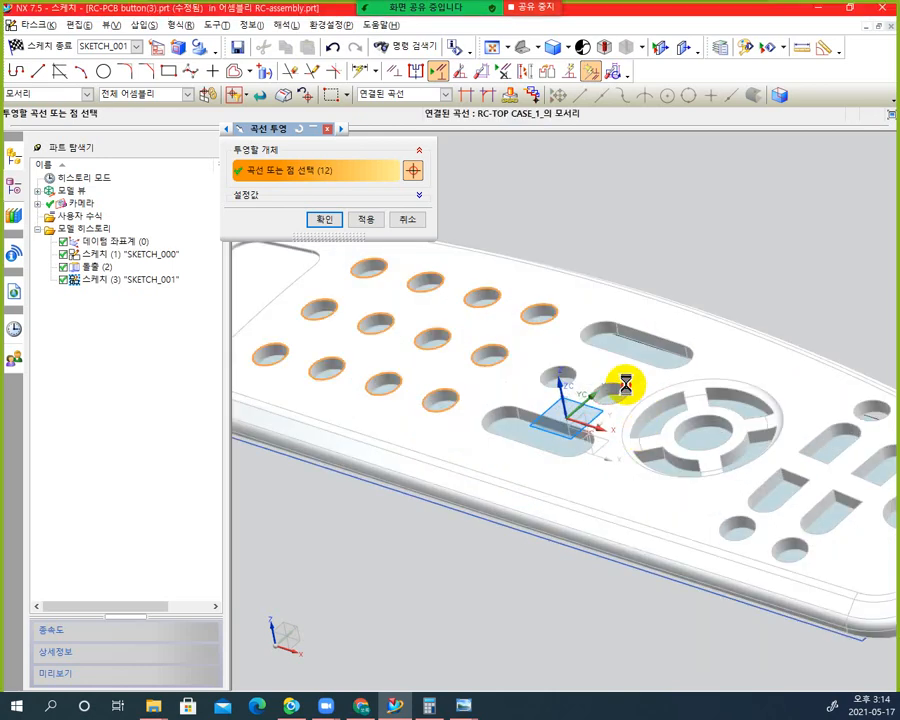
click(560, 370)
click(602, 380)
shift+middle_drag(646, 405, 580, 325)
click(768, 432)
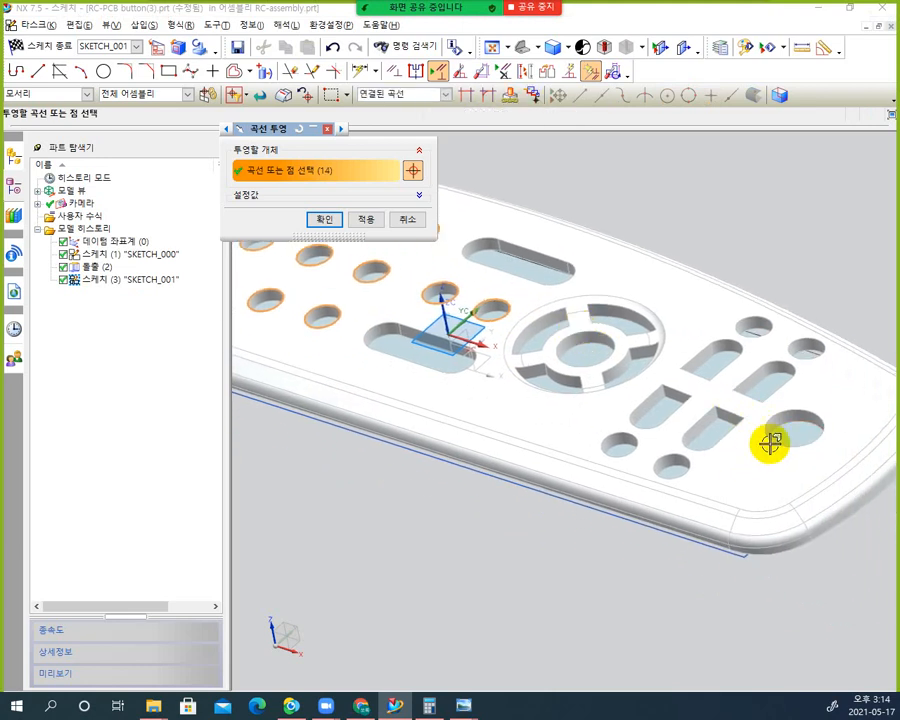
click(816, 356)
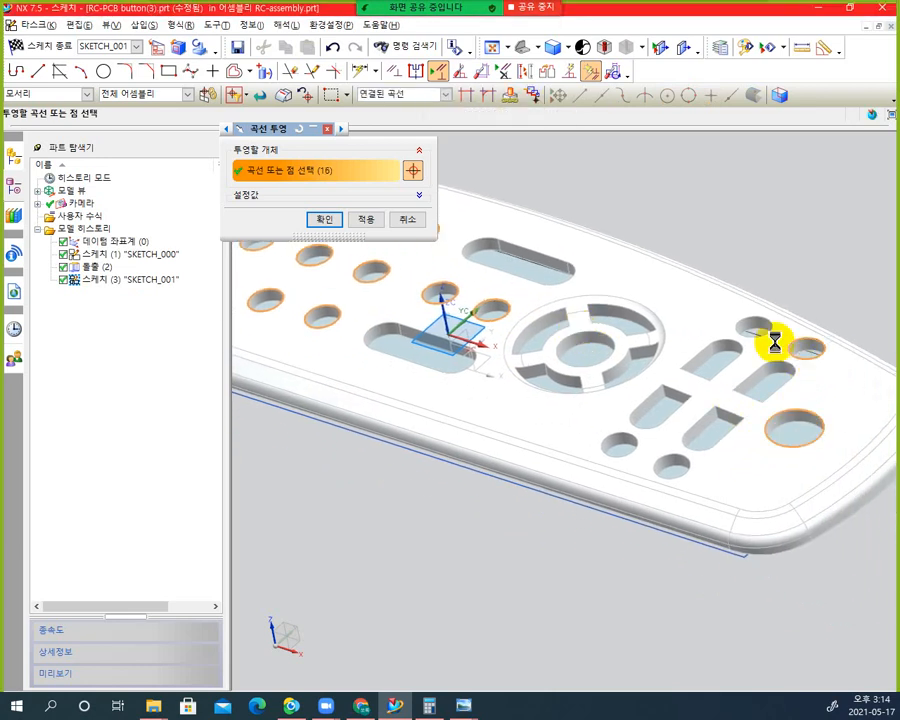
click(762, 326)
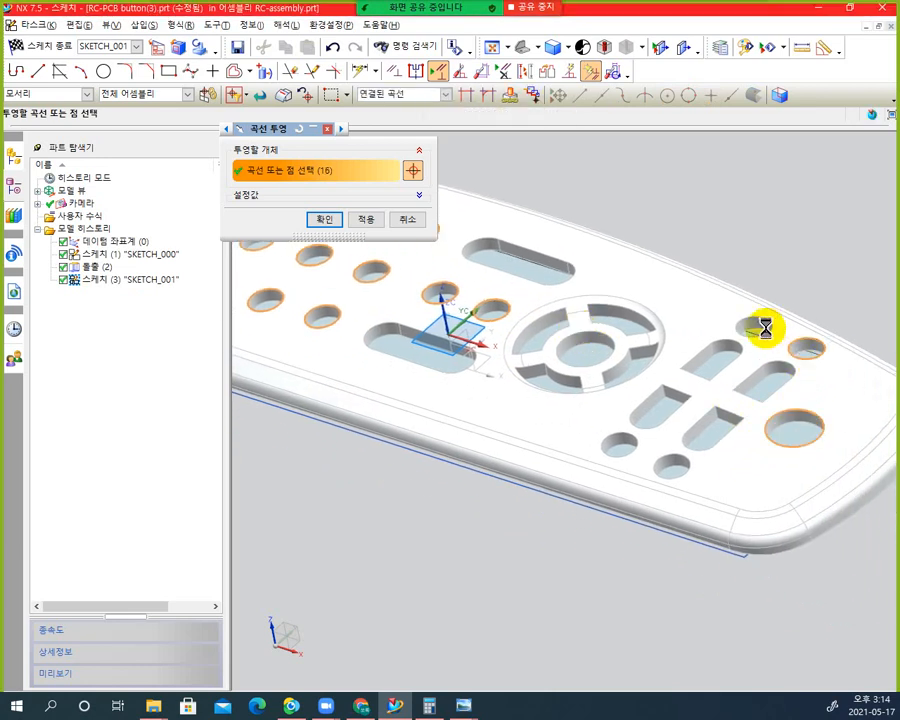
click(636, 437)
click(670, 453)
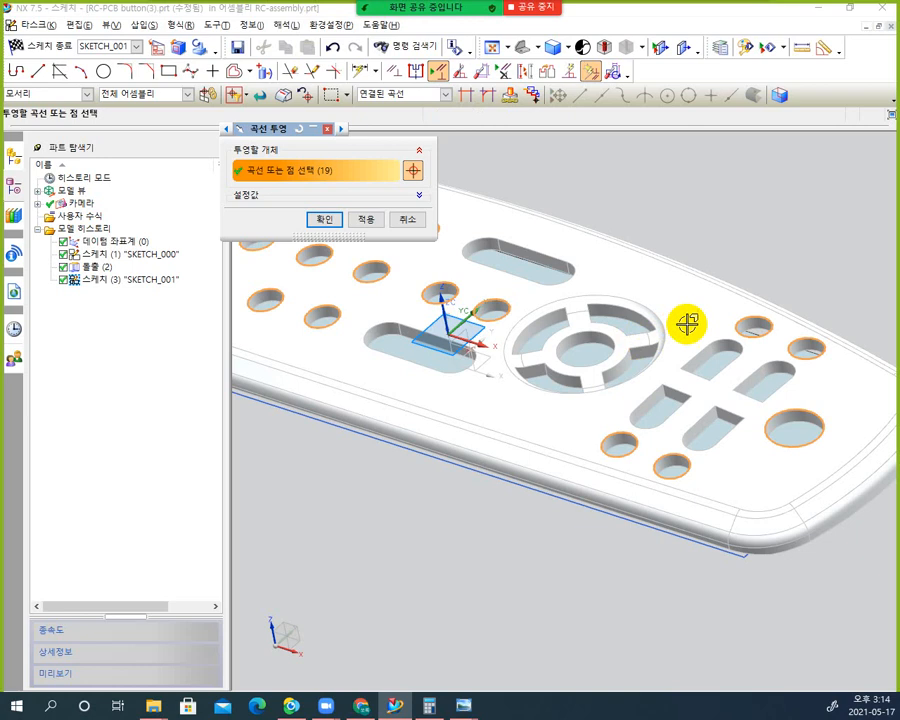
Add all edges of the four D-shaped button holes to the curves to project
click(717, 341)
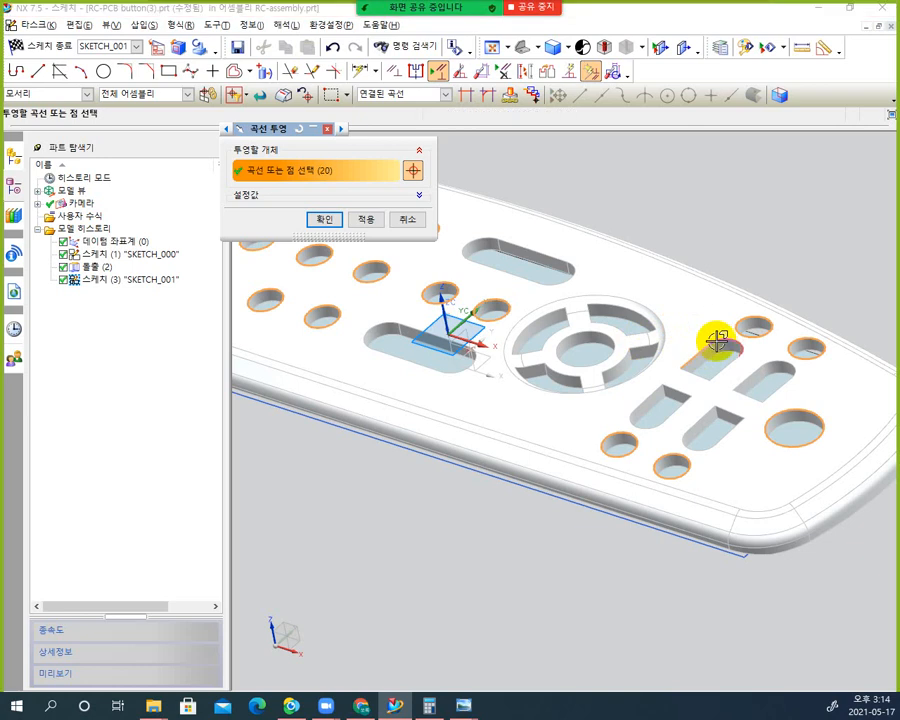
click(735, 363)
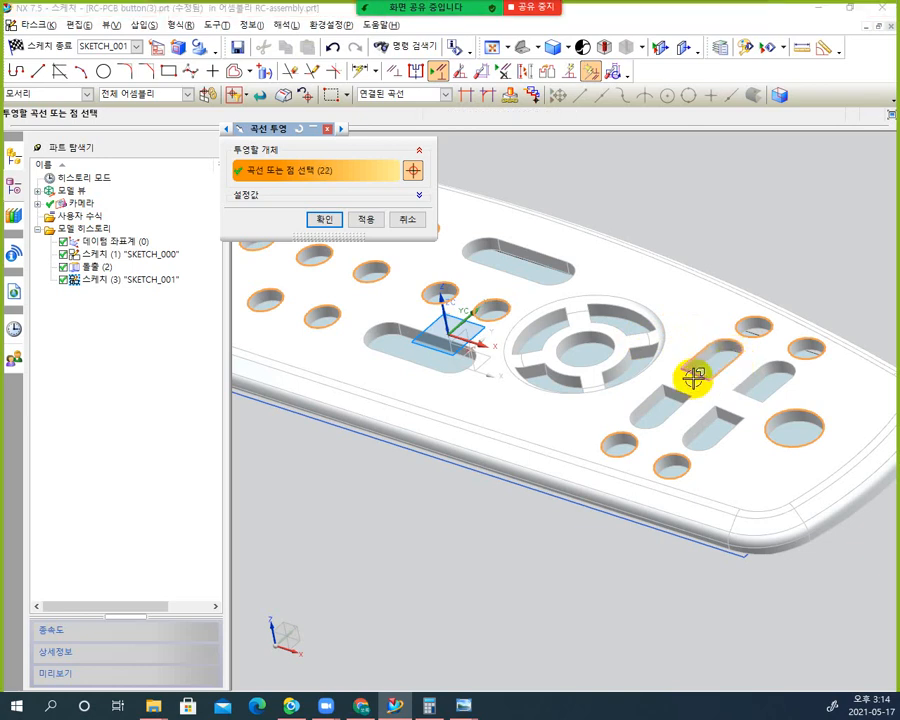
click(692, 372)
click(647, 390)
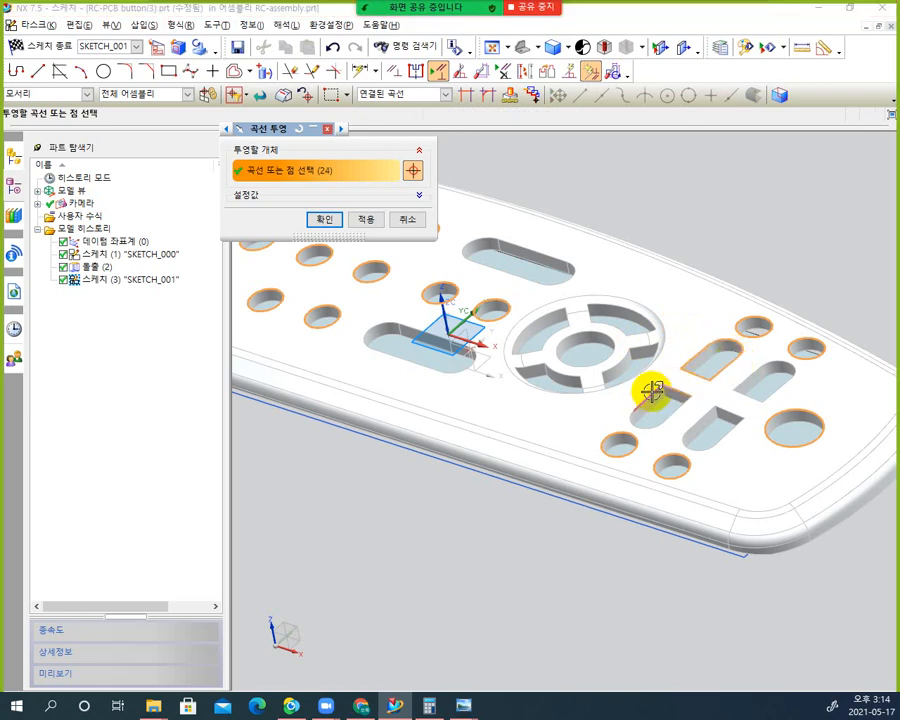
click(629, 424)
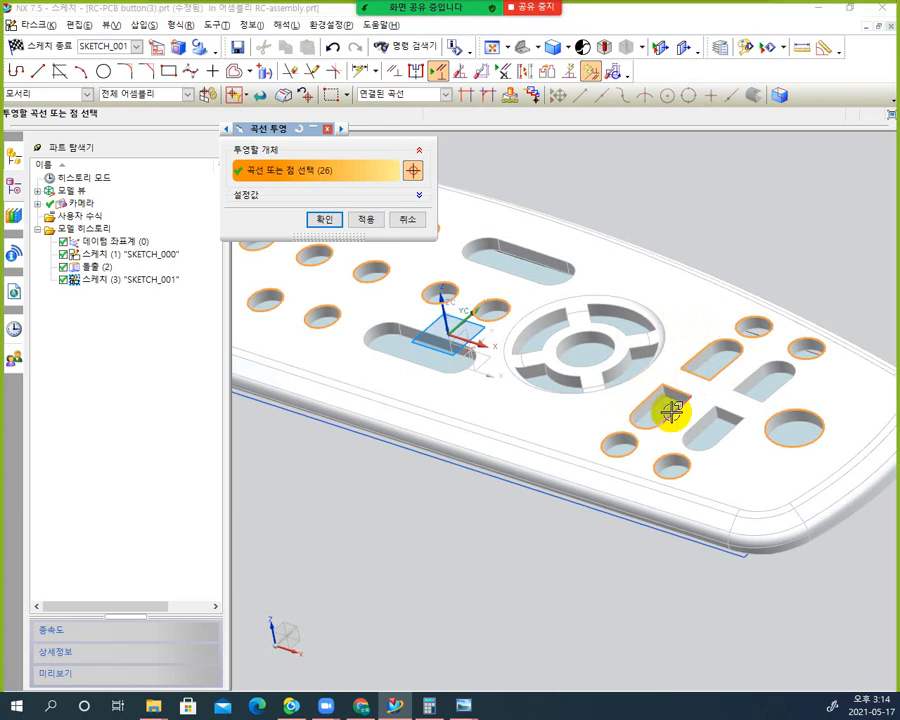
click(703, 416)
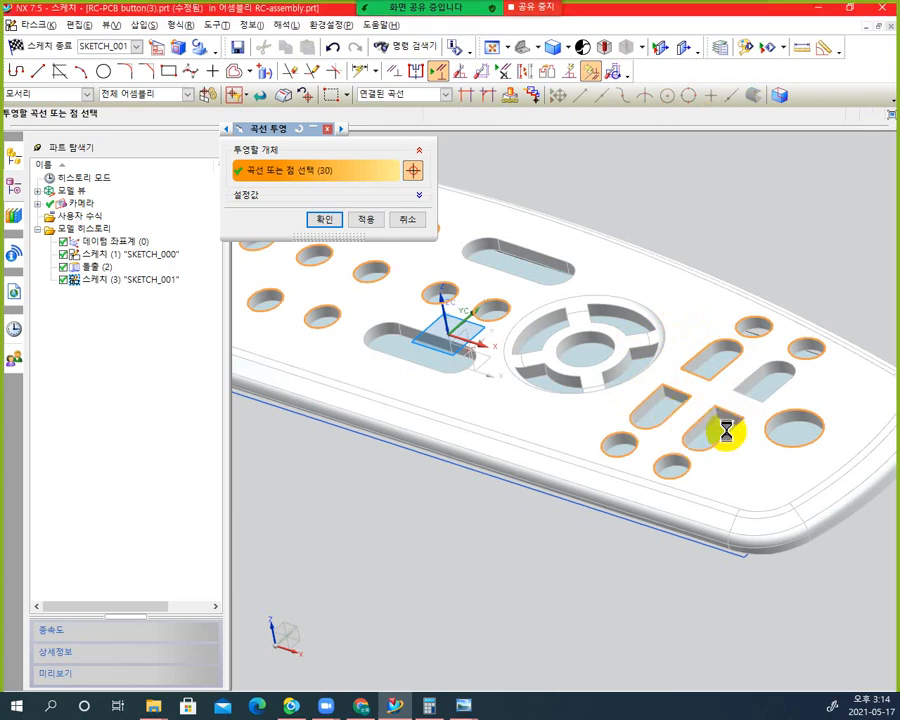
click(722, 426)
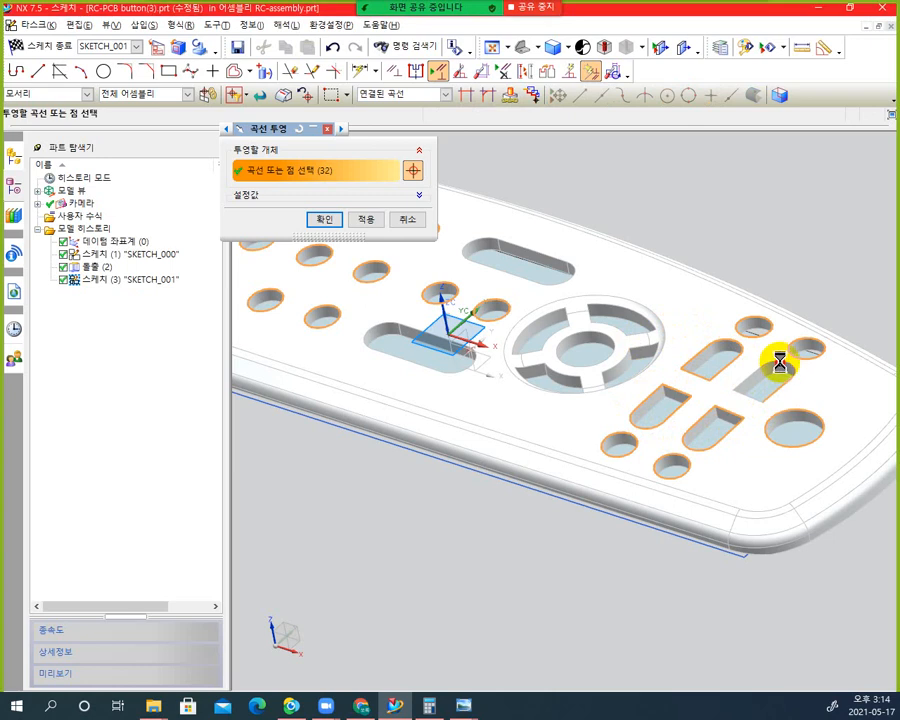
click(747, 372)
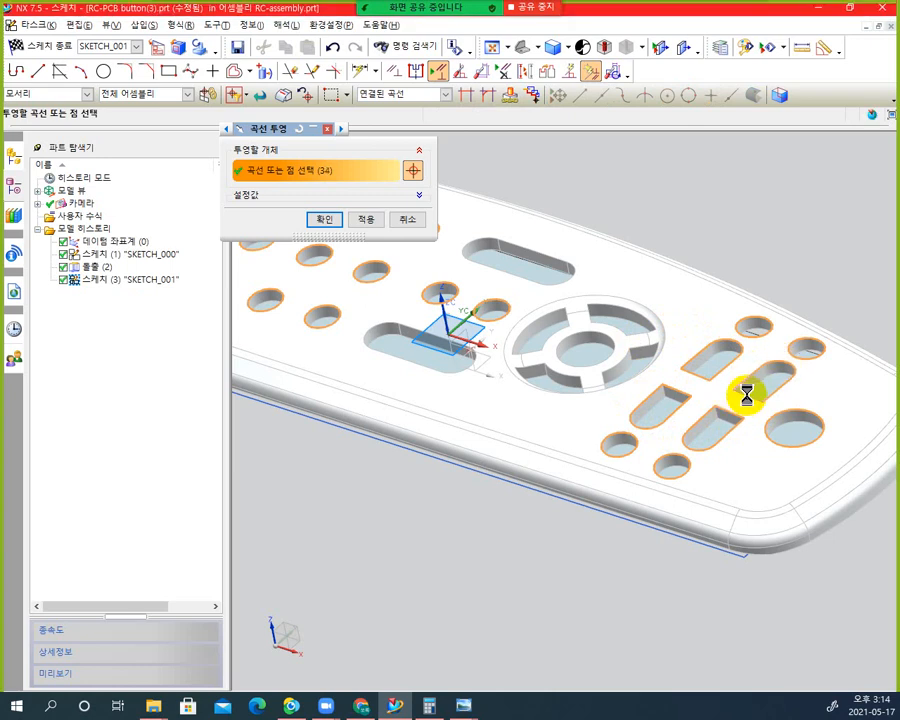
click(642, 412)
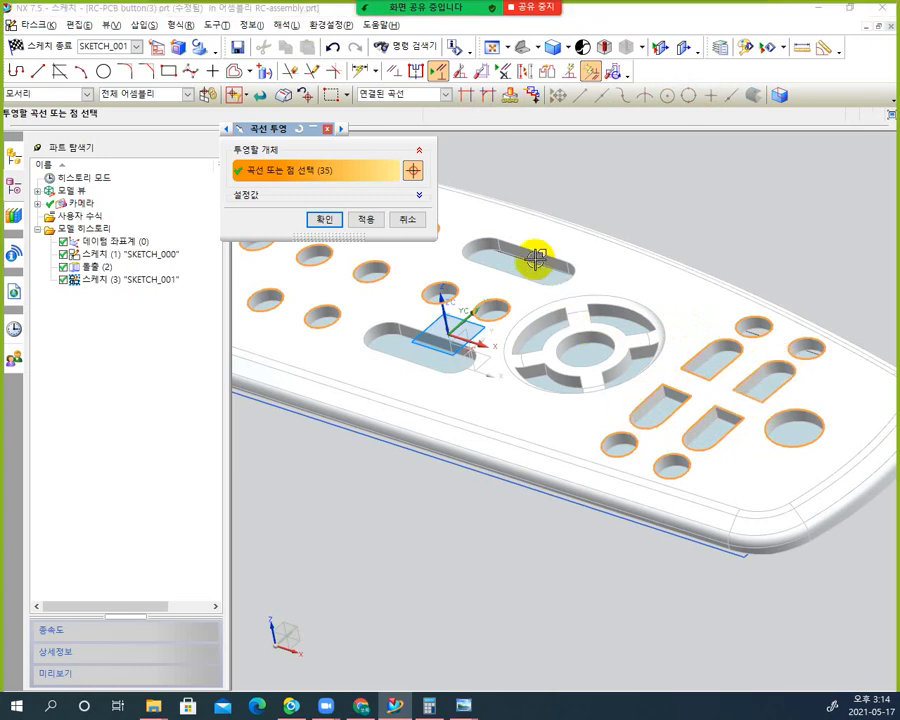
Add all edges of the two long rounded slots beside the sketch origin to the curves to project
click(490, 237)
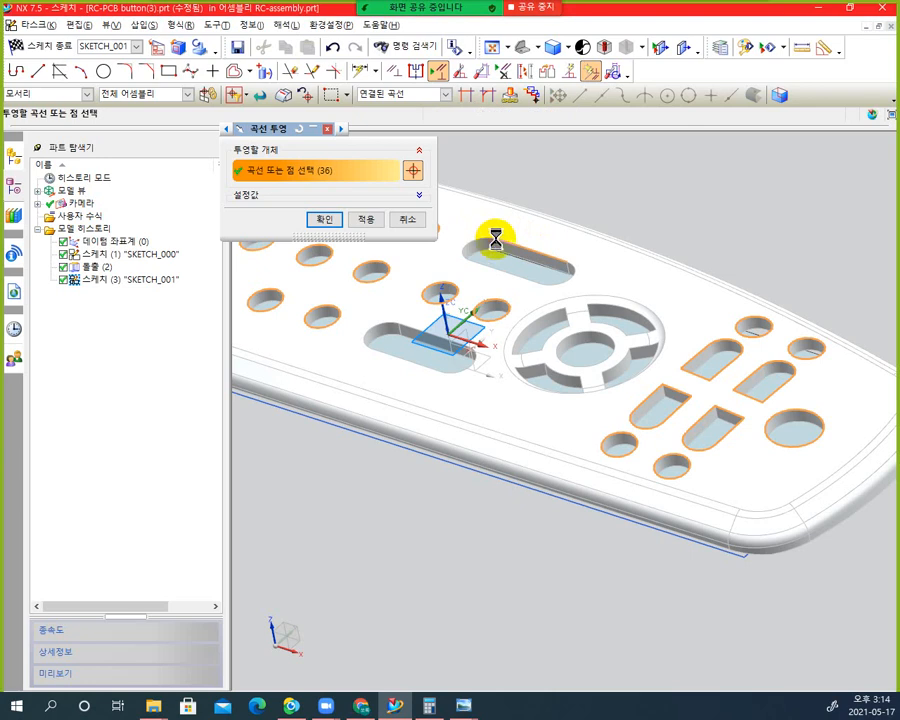
click(571, 269)
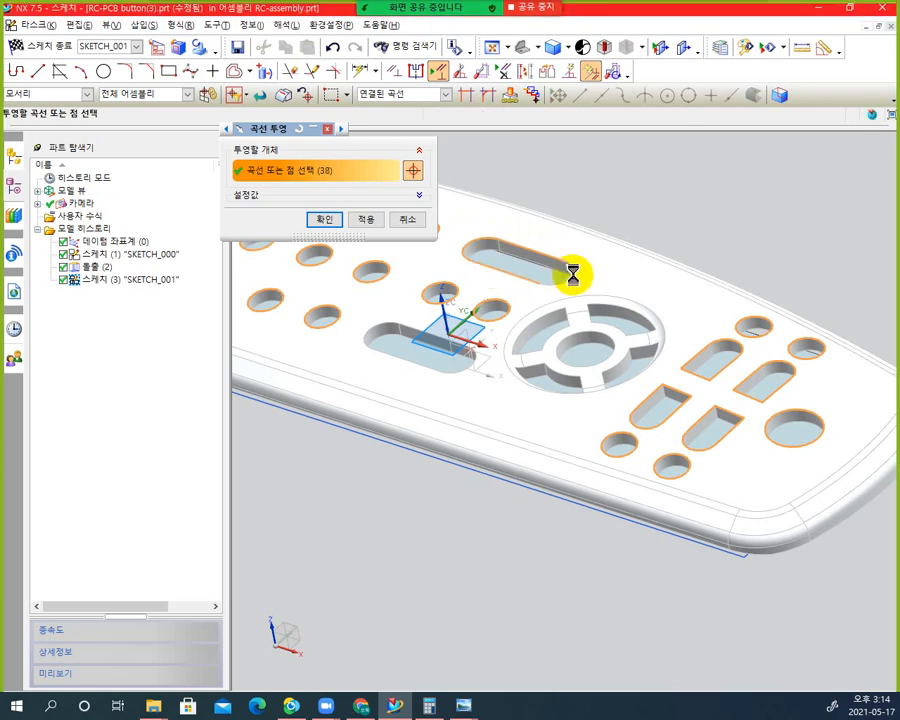
click(384, 318)
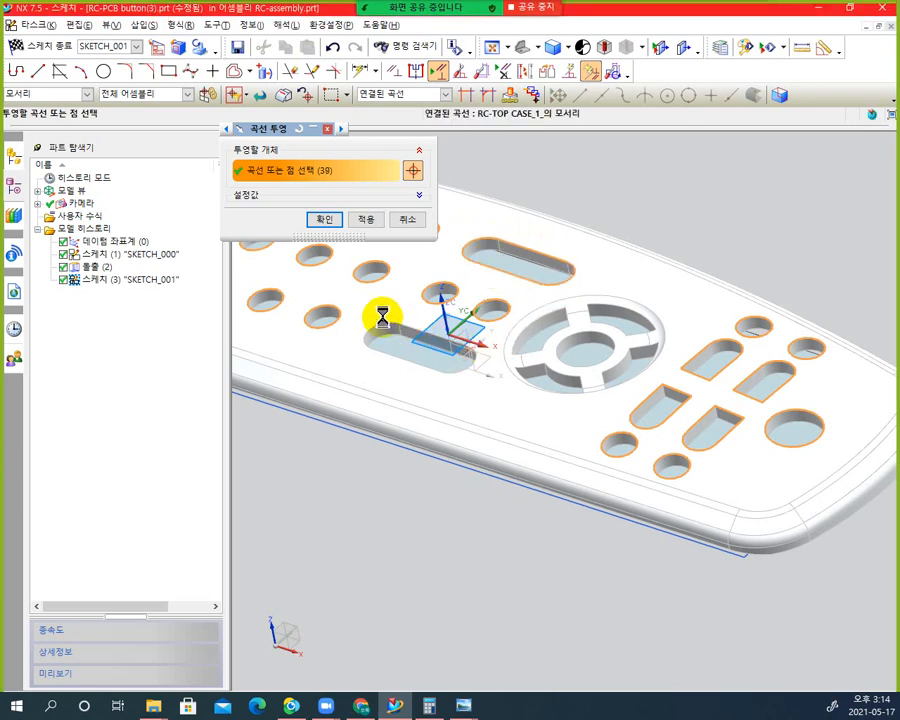
click(370, 330)
click(399, 358)
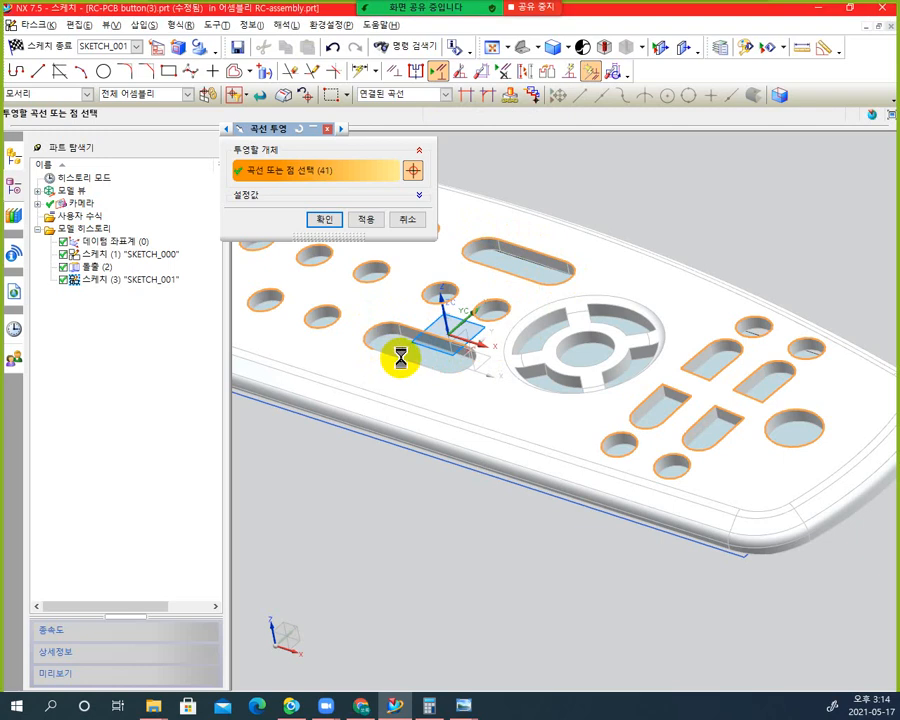
click(465, 370)
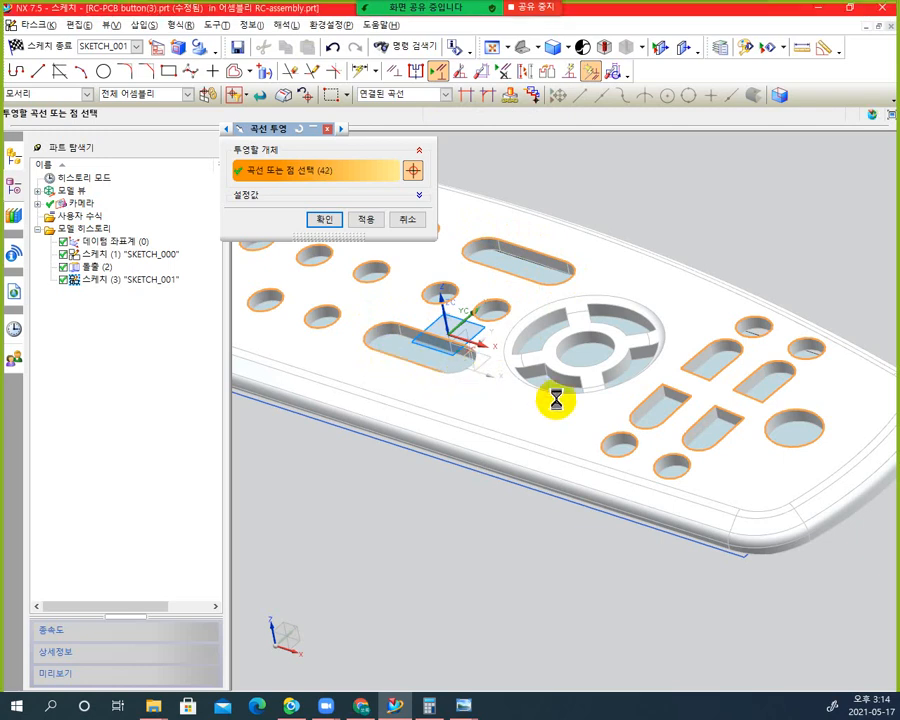
Add all edges of the navigation ring's curved hole on the +Y side to the curves to project
scroll(592, 371, down, 3)
scroll(607, 358, up, 4)
scroll(607, 358, up, 3)
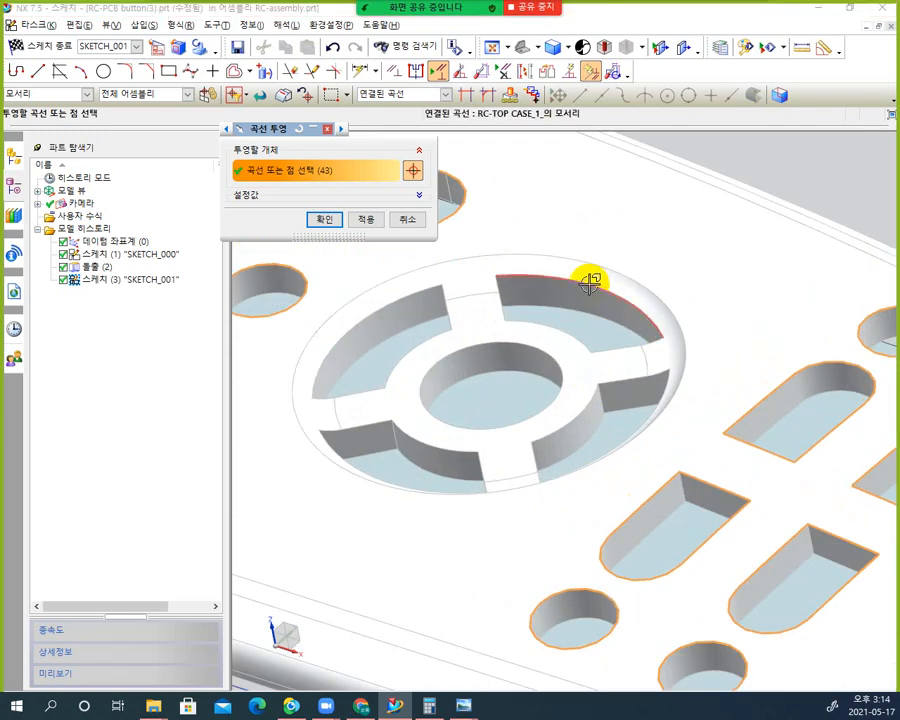
click(494, 292)
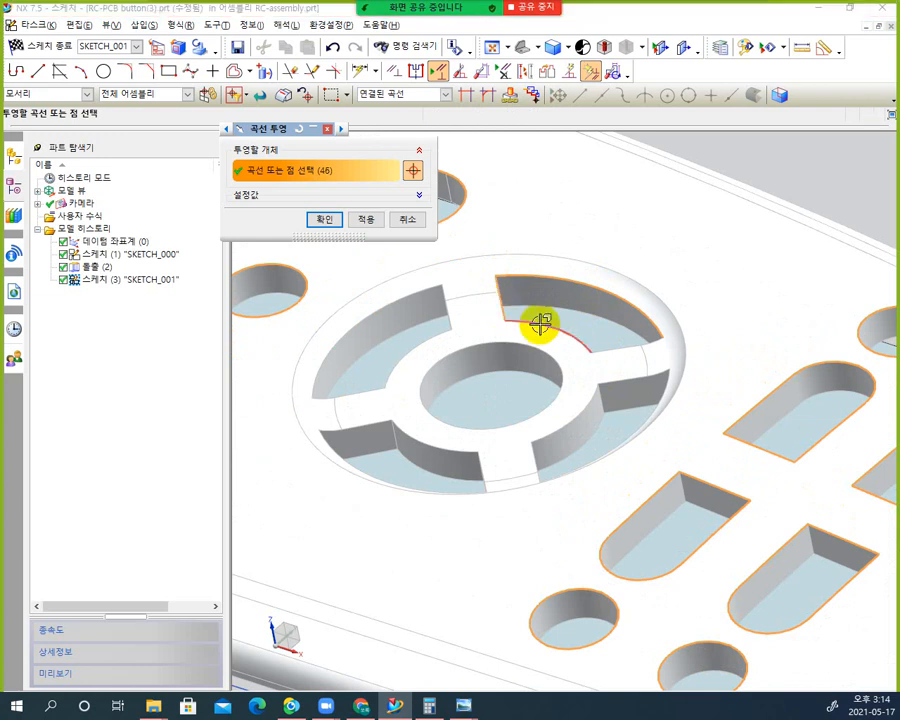
click(578, 333)
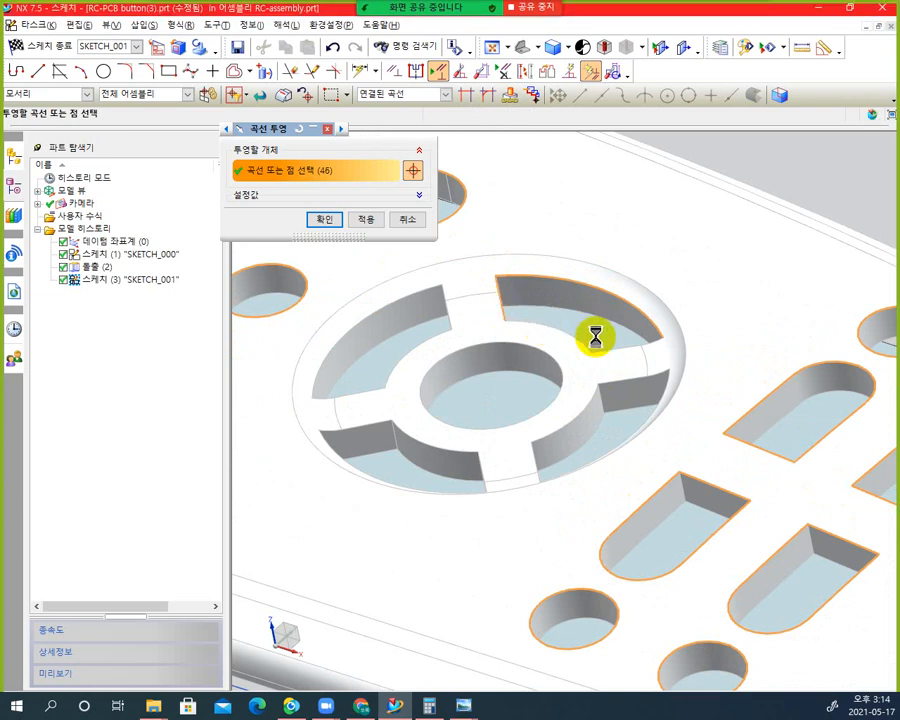
click(655, 343)
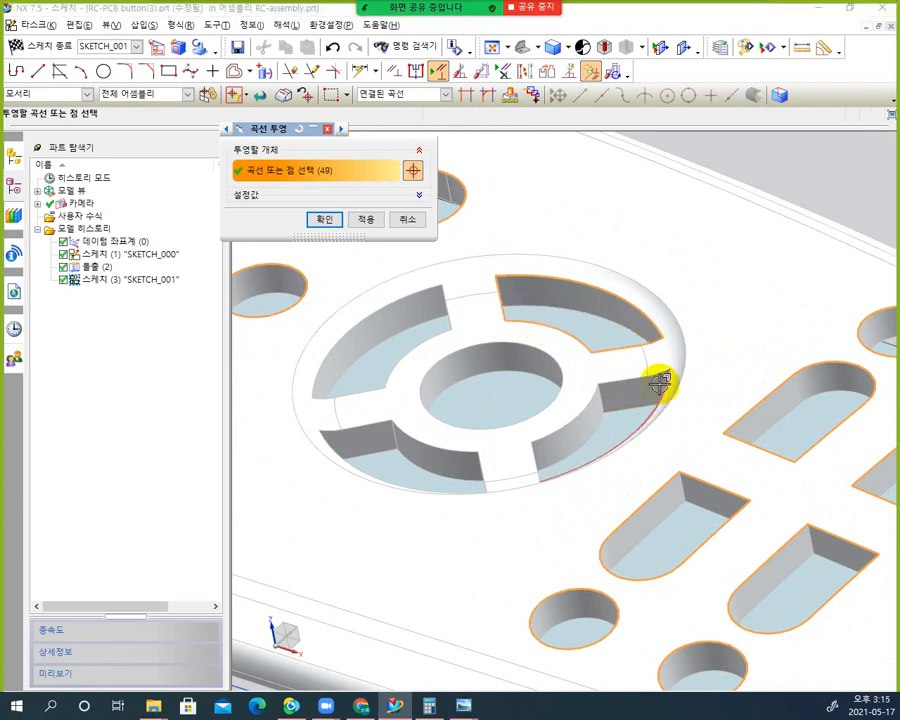
Add the edges of the ring's curved hole facing the D-shaped holes and of its round center hole to the curves to project
click(664, 386)
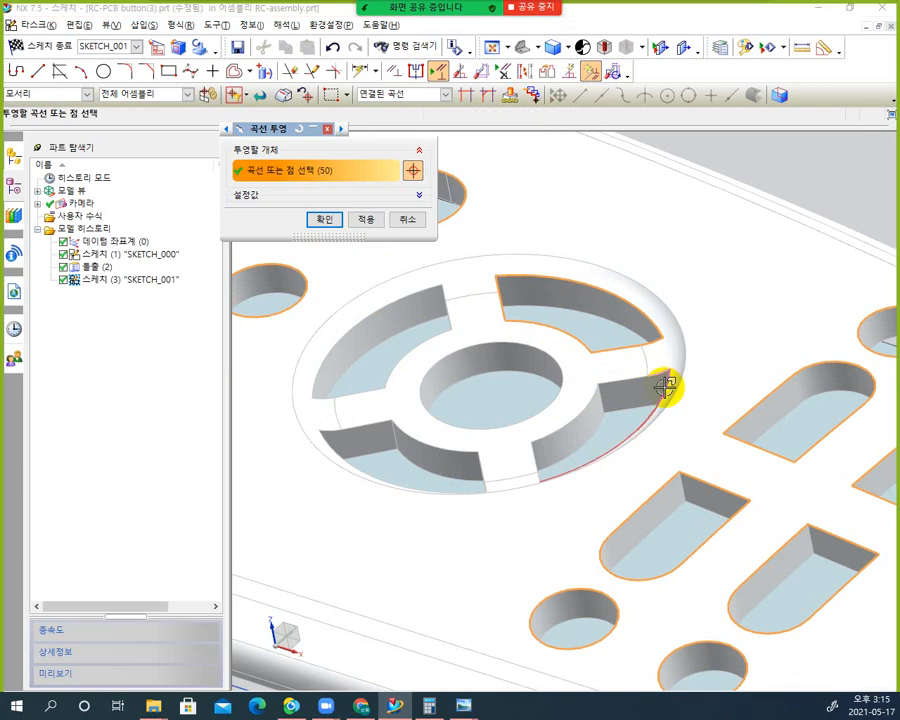
click(540, 470)
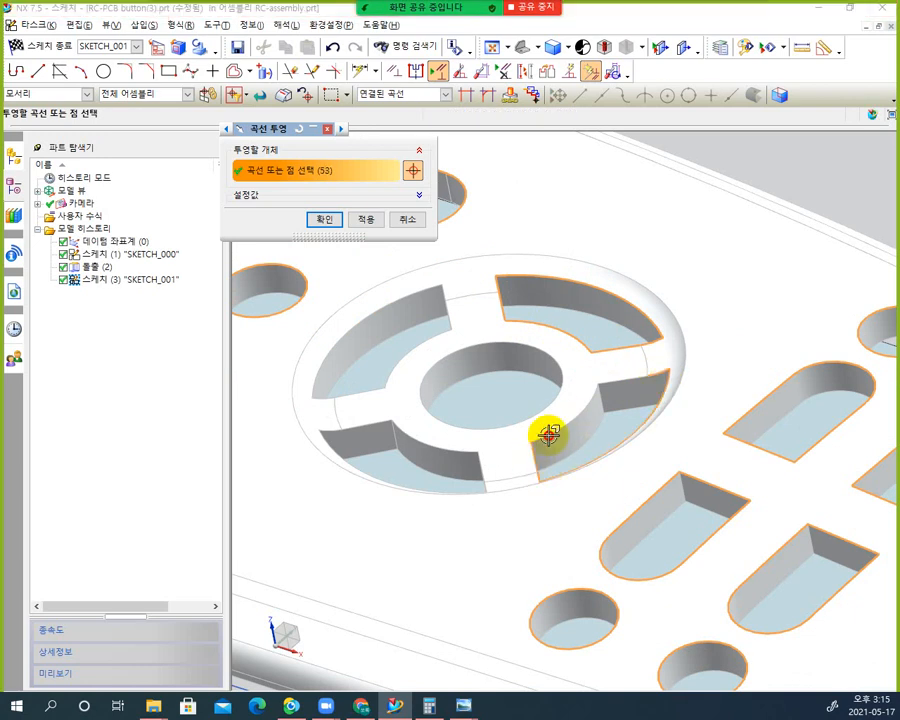
click(602, 380)
click(546, 355)
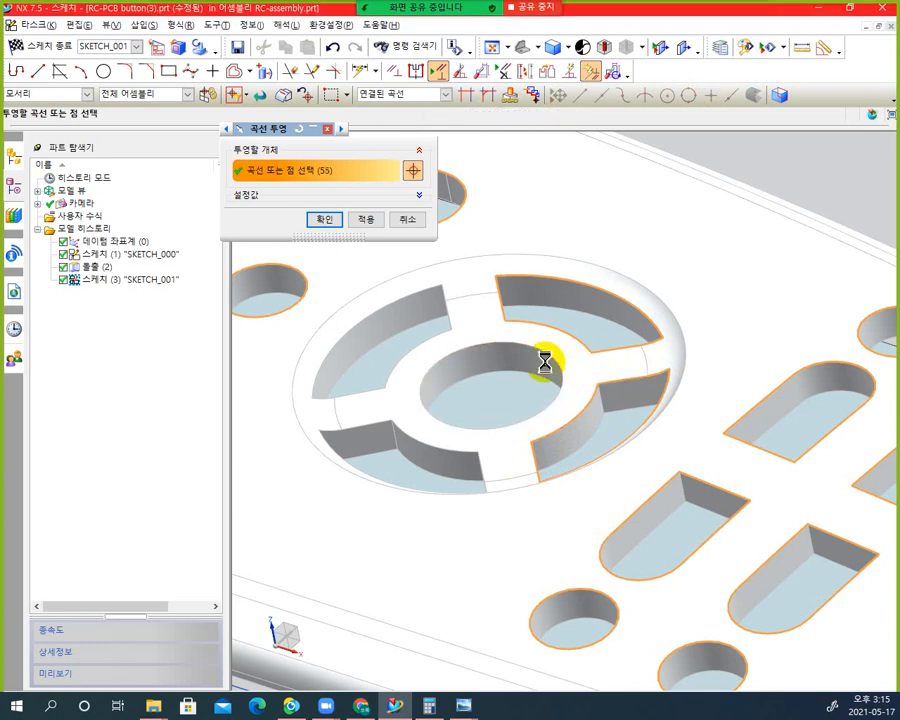
Add all edges of the ring's curved hole facing the number-key grid to the curves to project
click(439, 285)
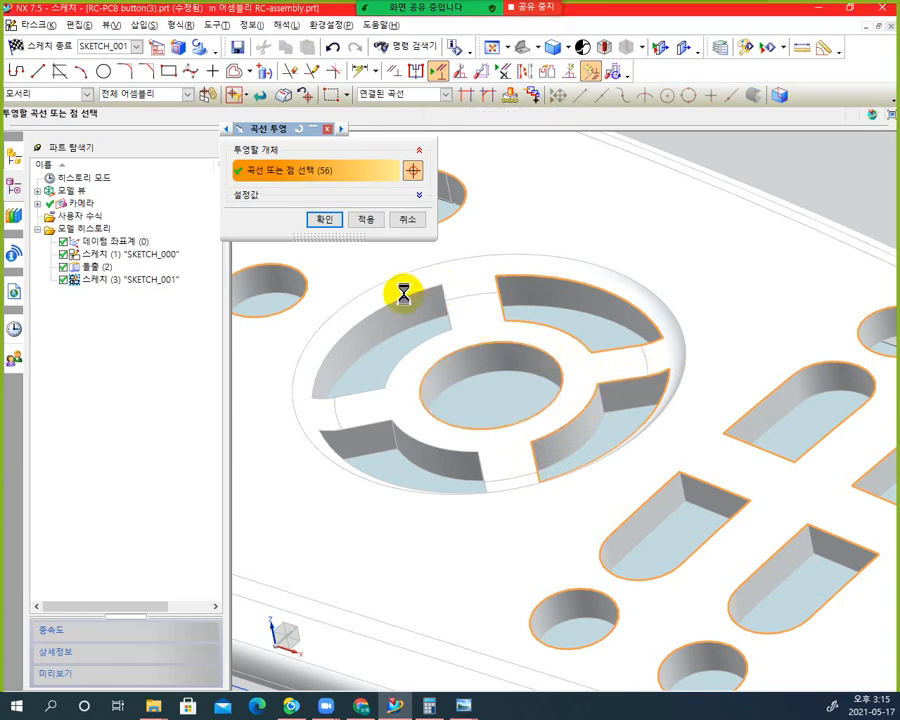
click(403, 293)
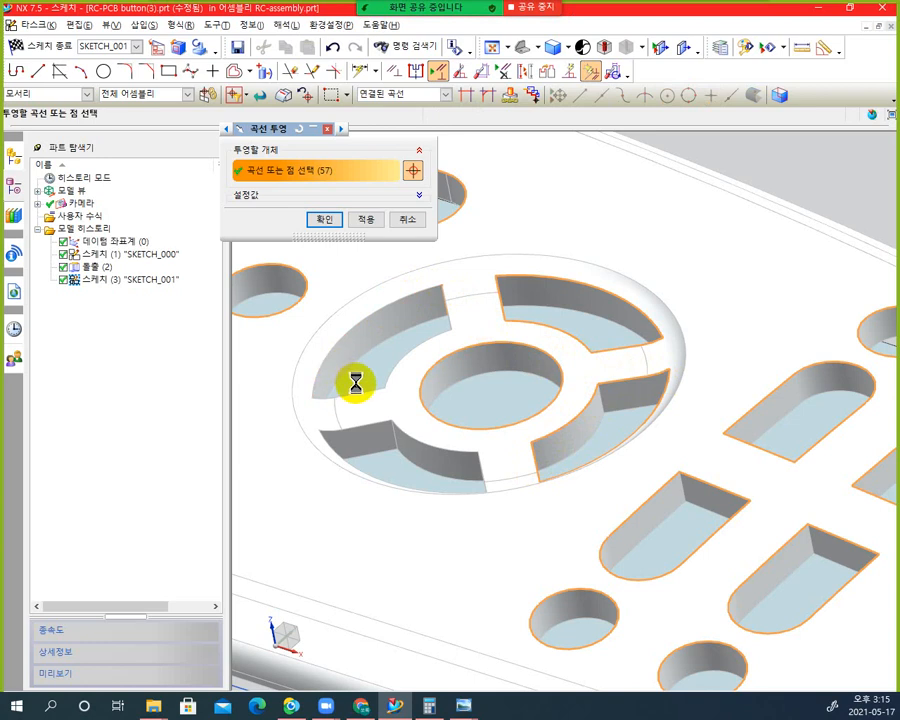
middle_drag(398, 396, 440, 388)
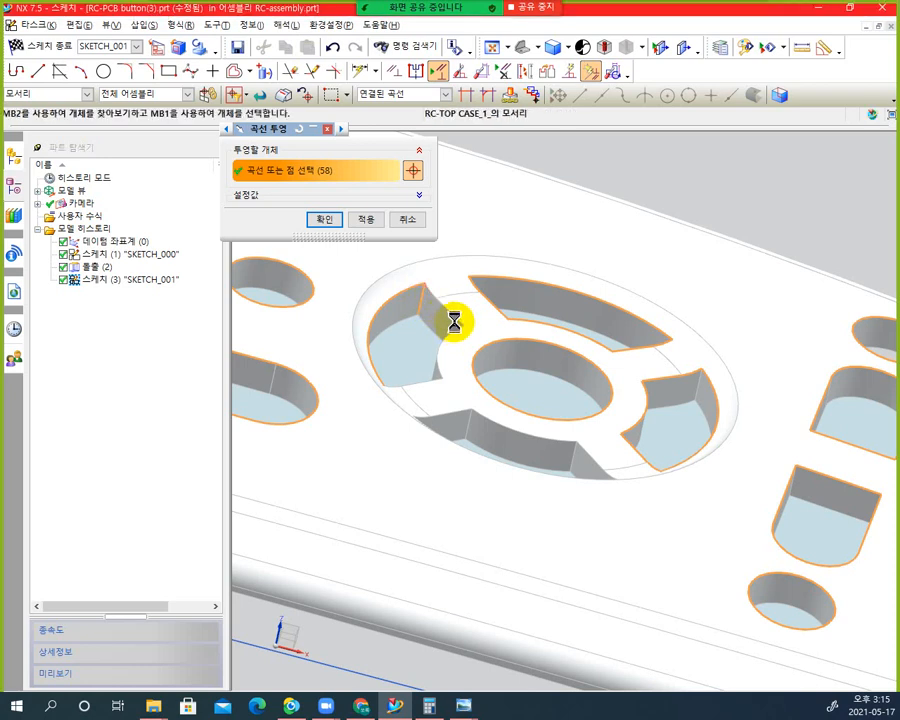
click(432, 295)
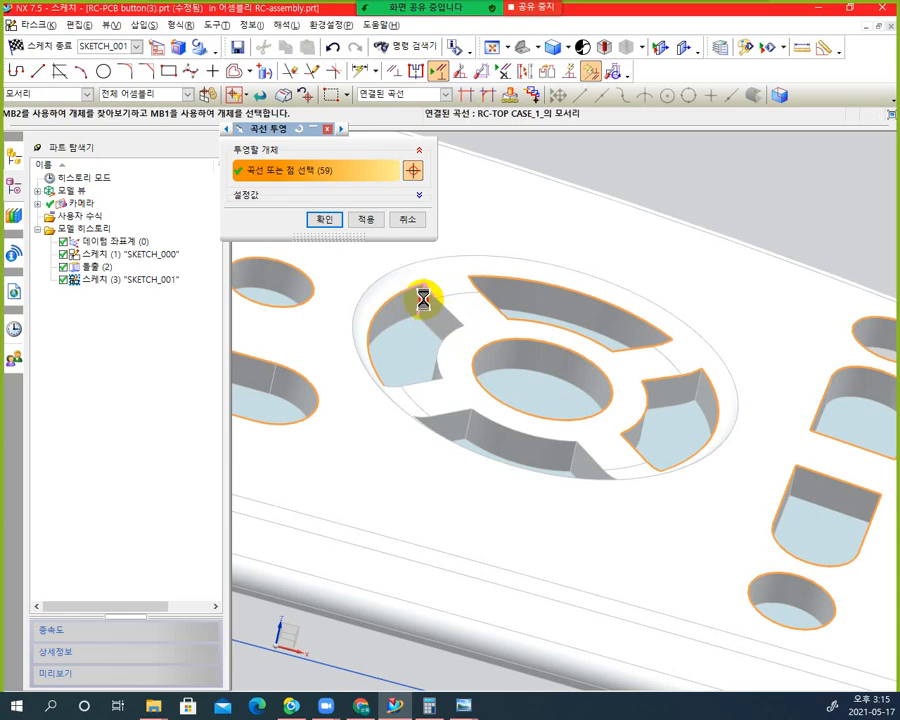
click(469, 337)
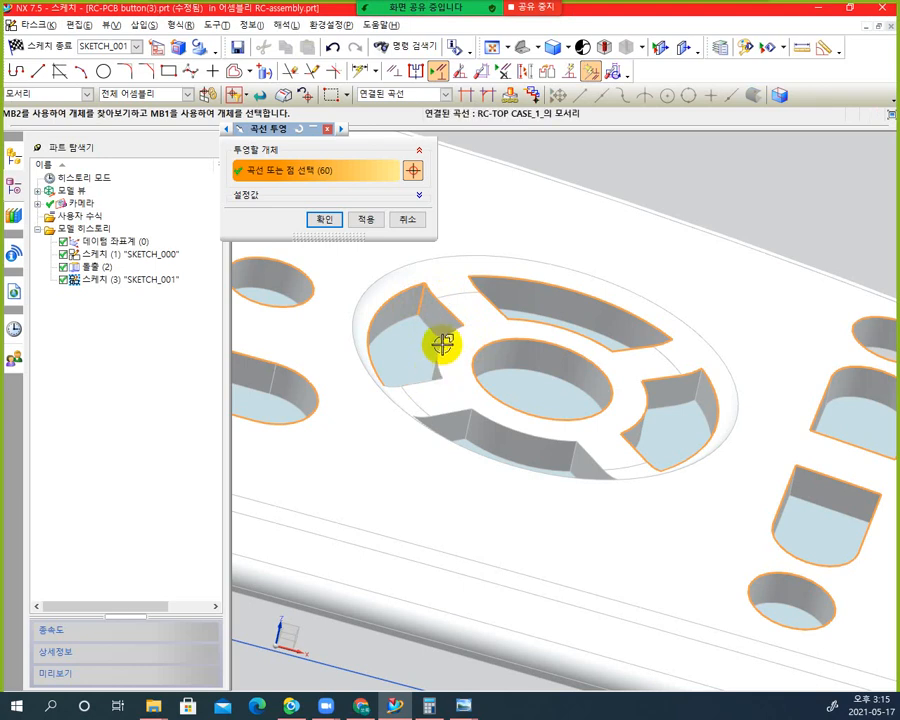
click(421, 305)
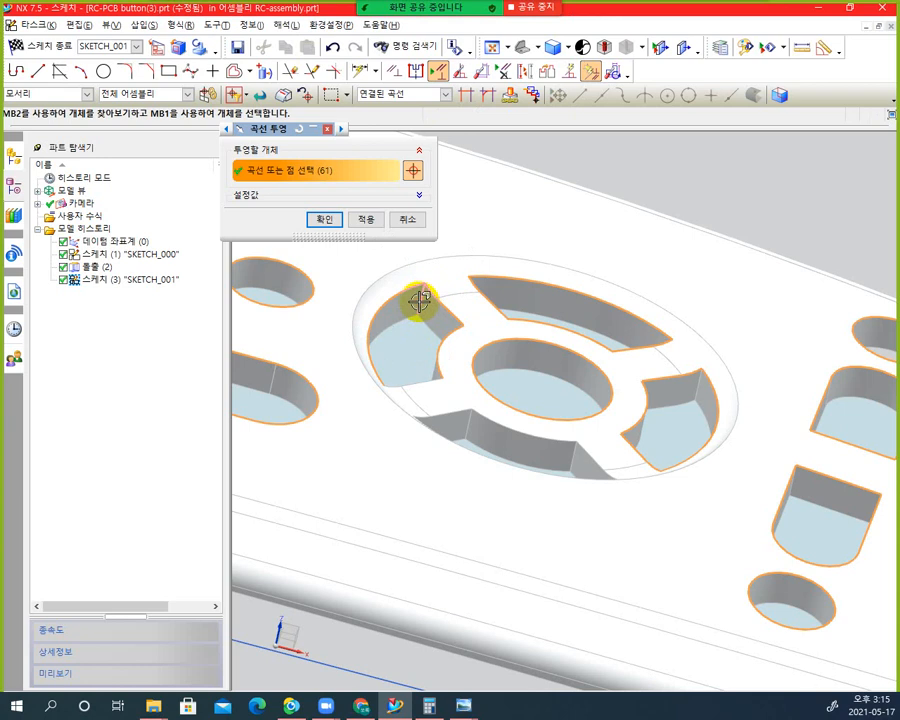
click(423, 382)
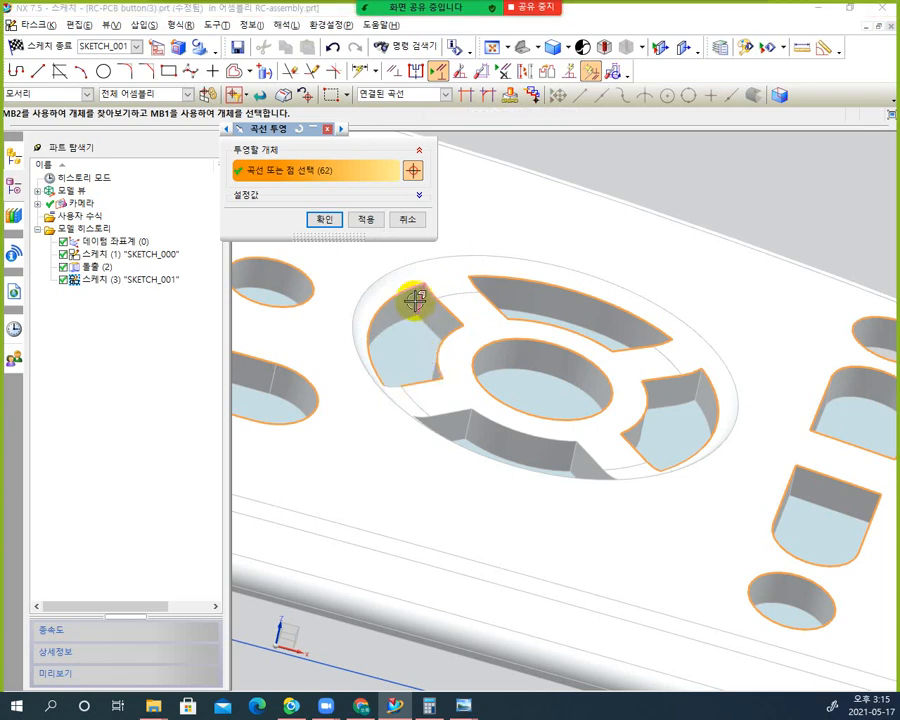
click(391, 388)
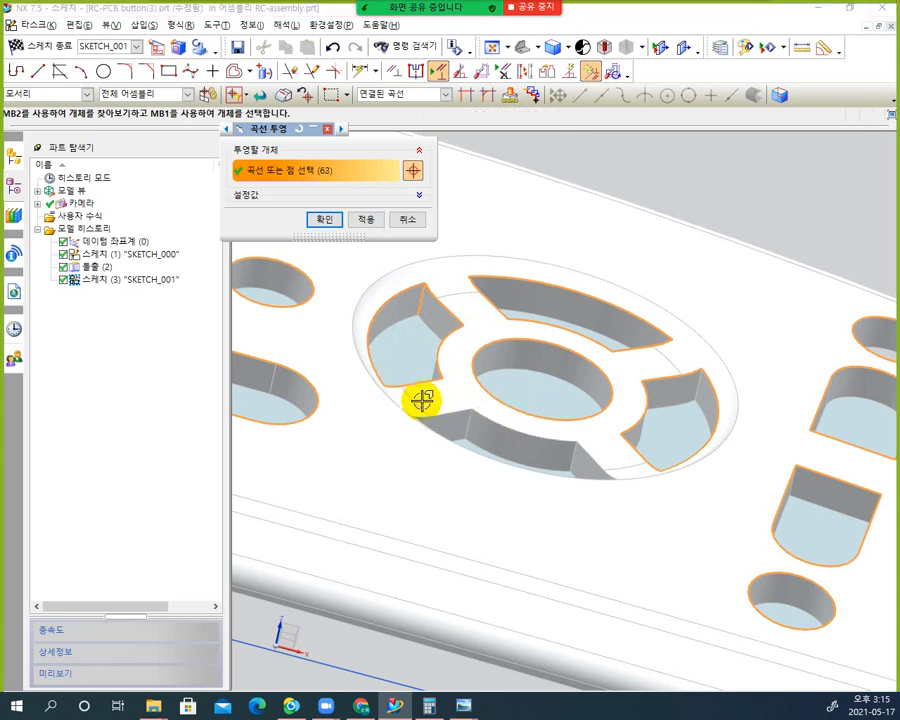
Add all edges of the ring's remaining curved hole on the -Y side to the curves to project
middle_drag(538, 464, 554, 424)
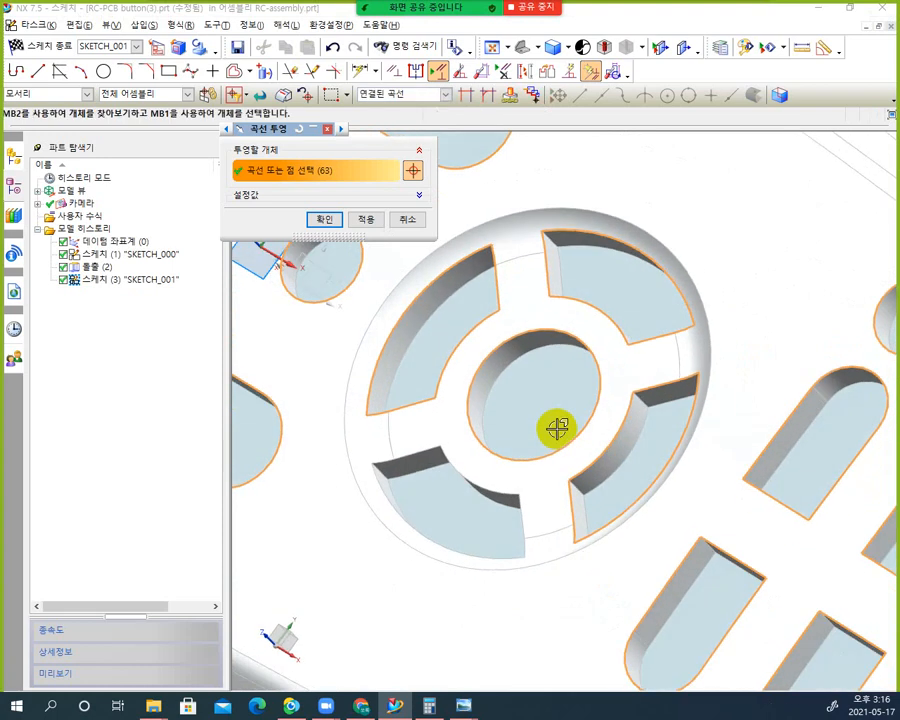
click(455, 470)
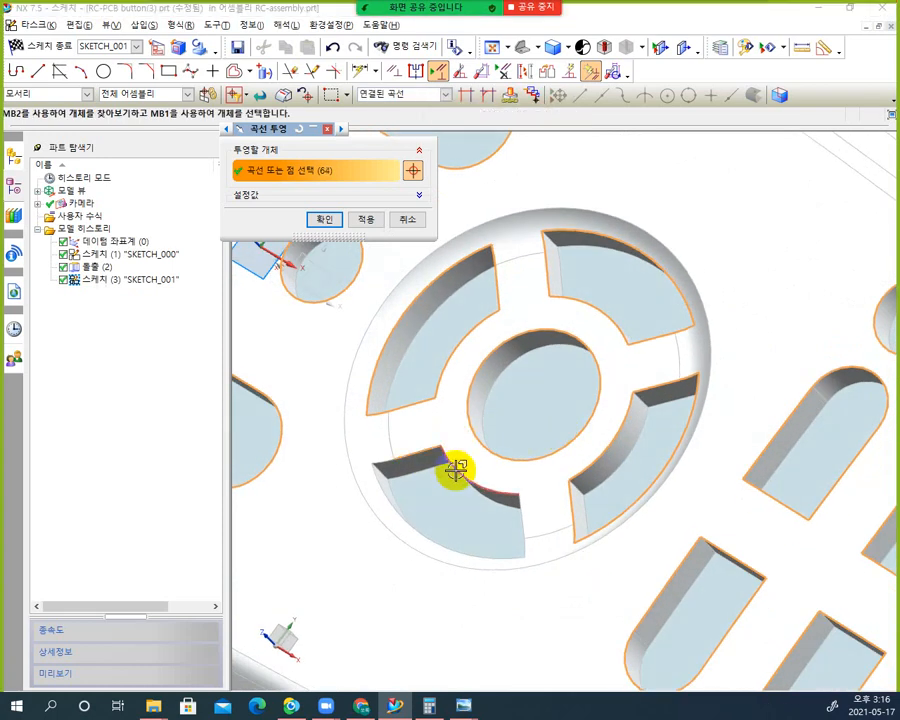
click(521, 511)
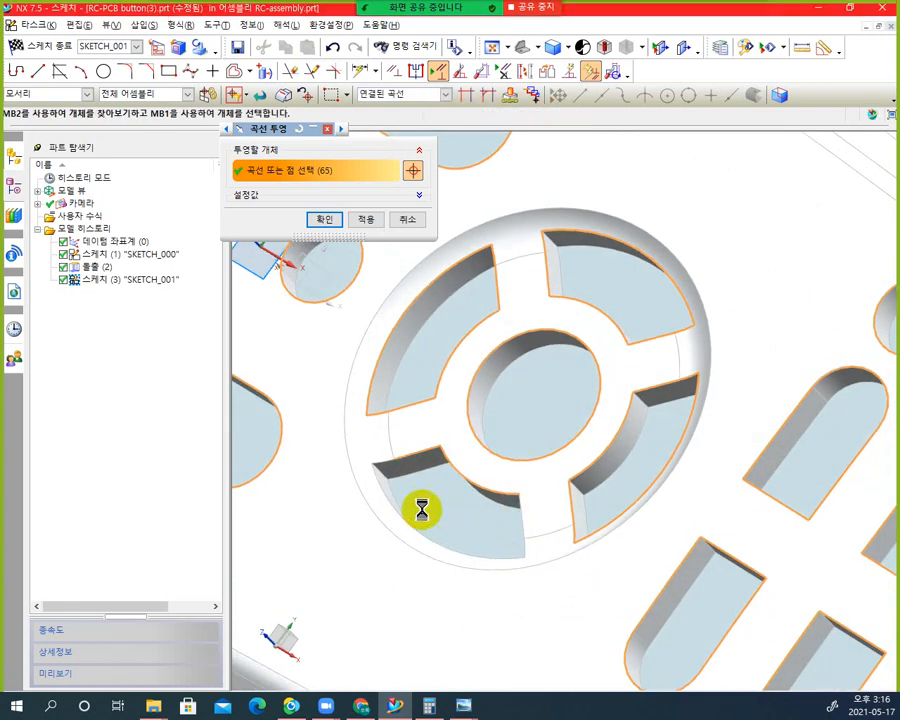
click(376, 468)
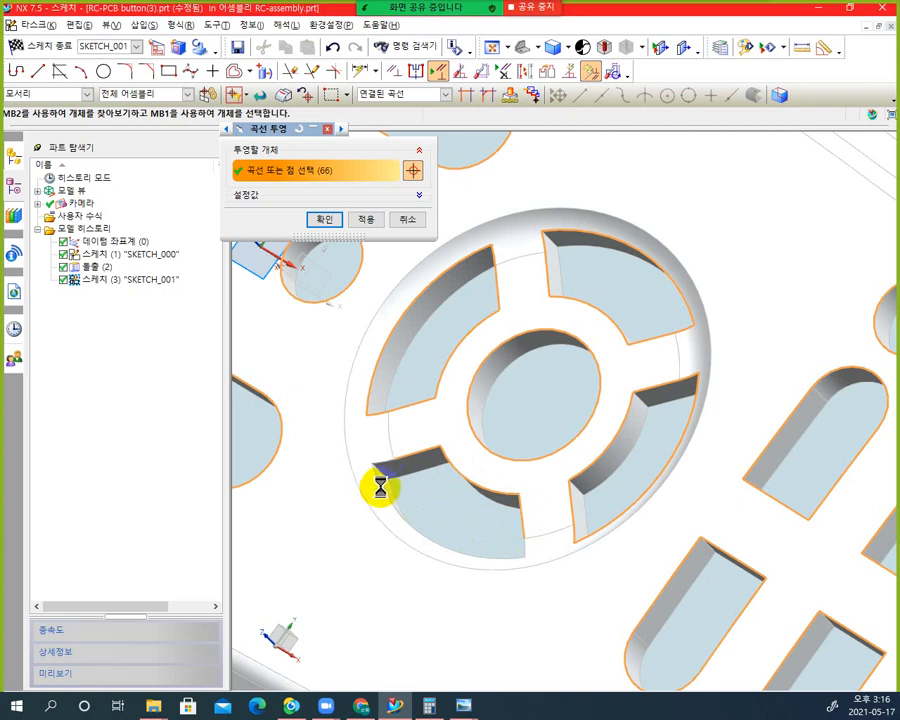
click(436, 510)
click(546, 552)
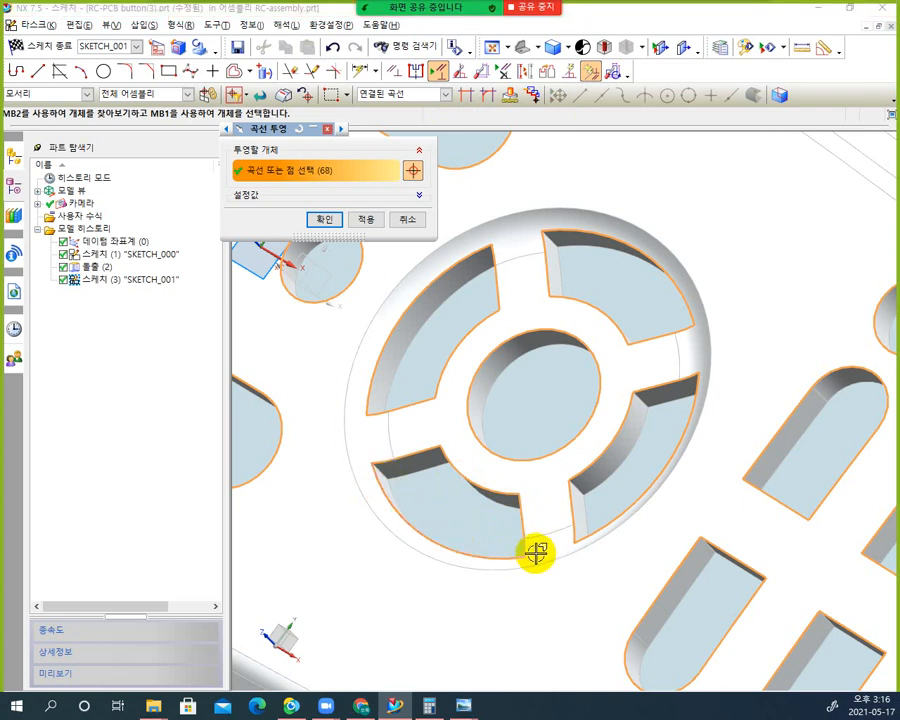
middle_click(545, 535)
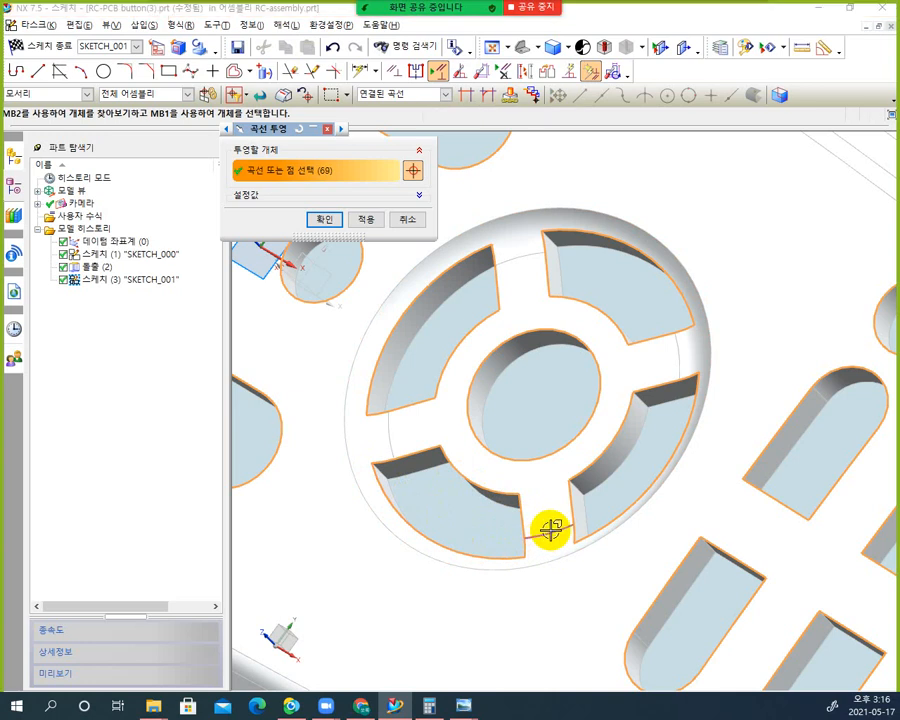
click(417, 391)
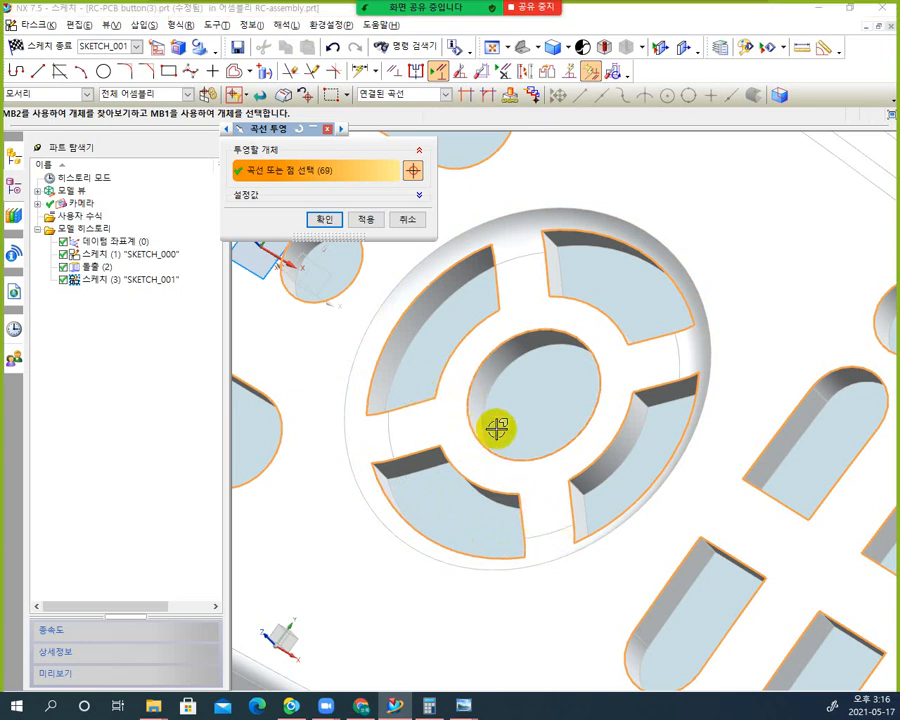
Project the selected button-hole edges into the sketch, accepting non-associative curves with fixed constraints
middle_drag(494, 424, 568, 407)
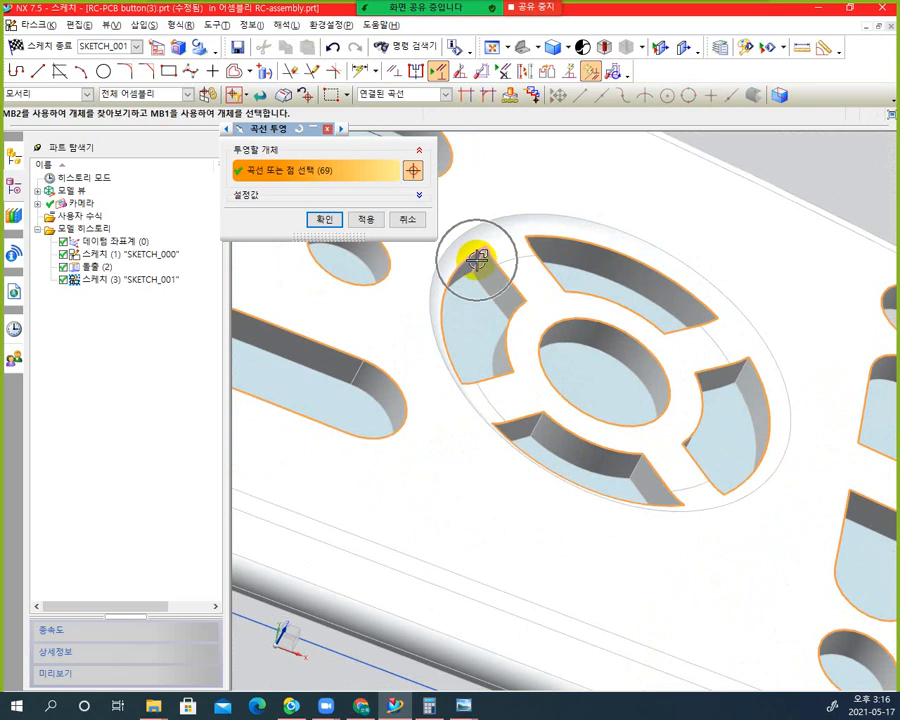
scroll(660, 426, down, 2)
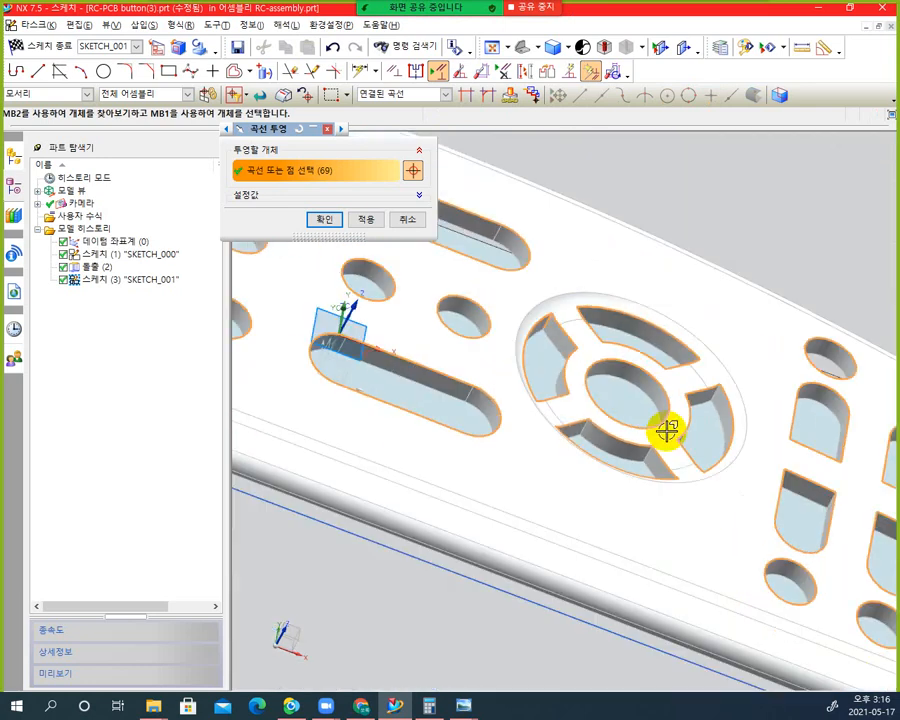
scroll(694, 440, down, 3)
middle_drag(717, 454, 644, 474)
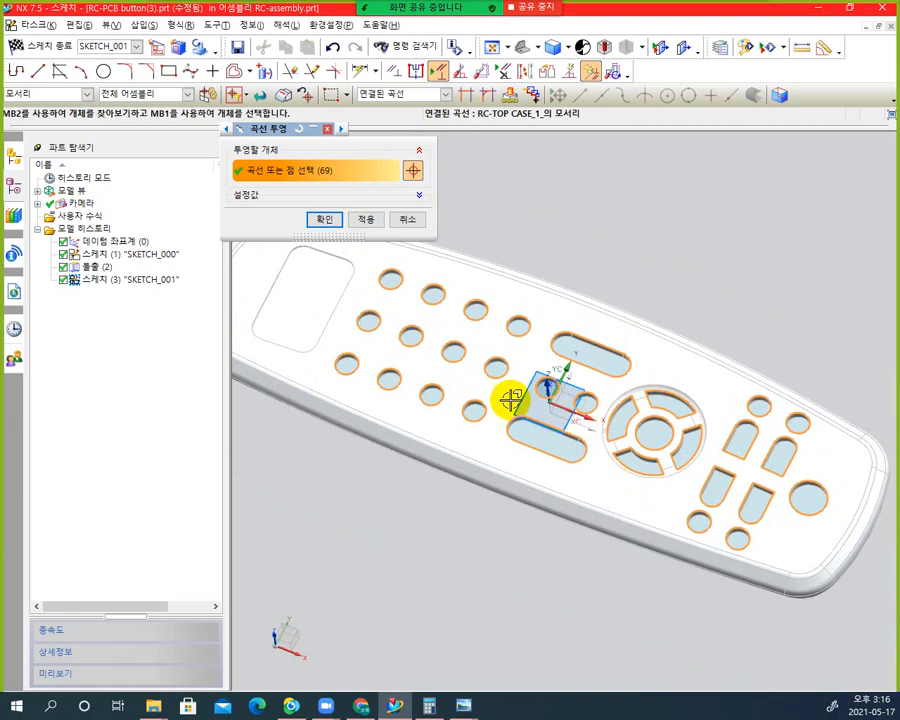
click(421, 195)
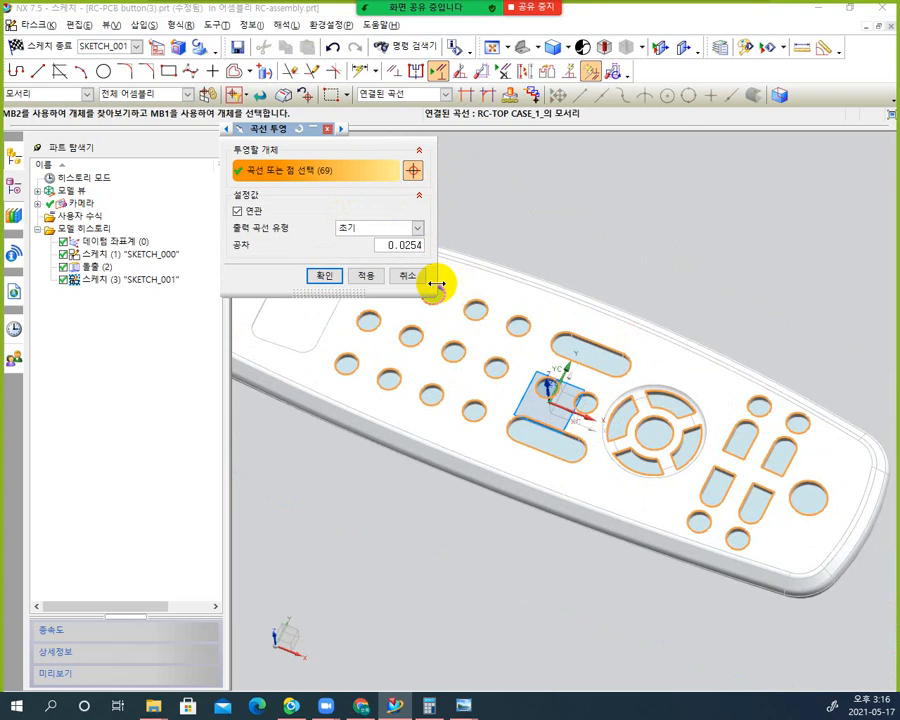
click(325, 277)
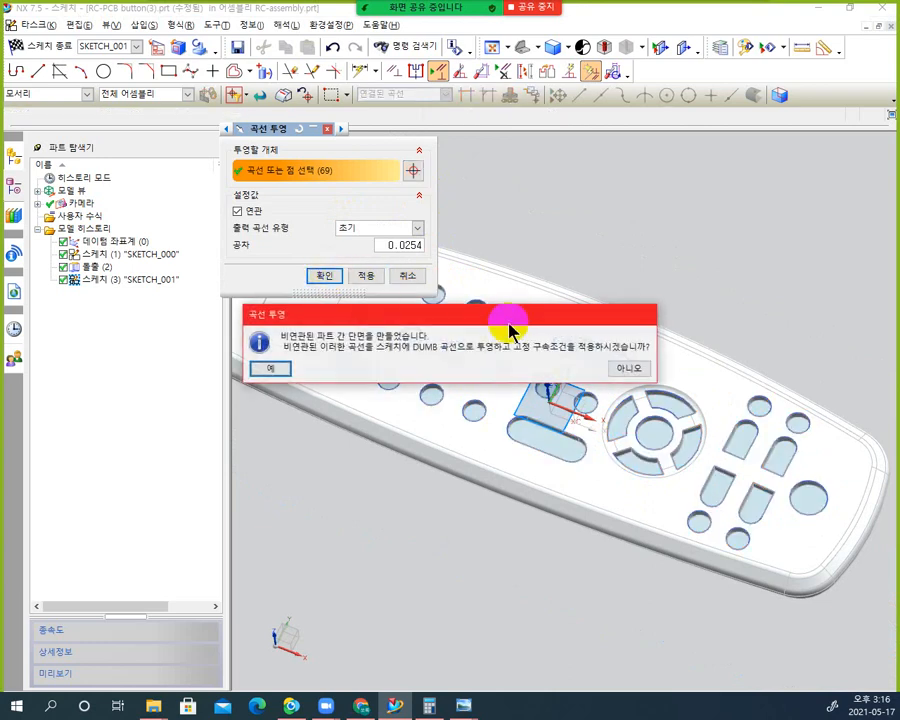
click(270, 369)
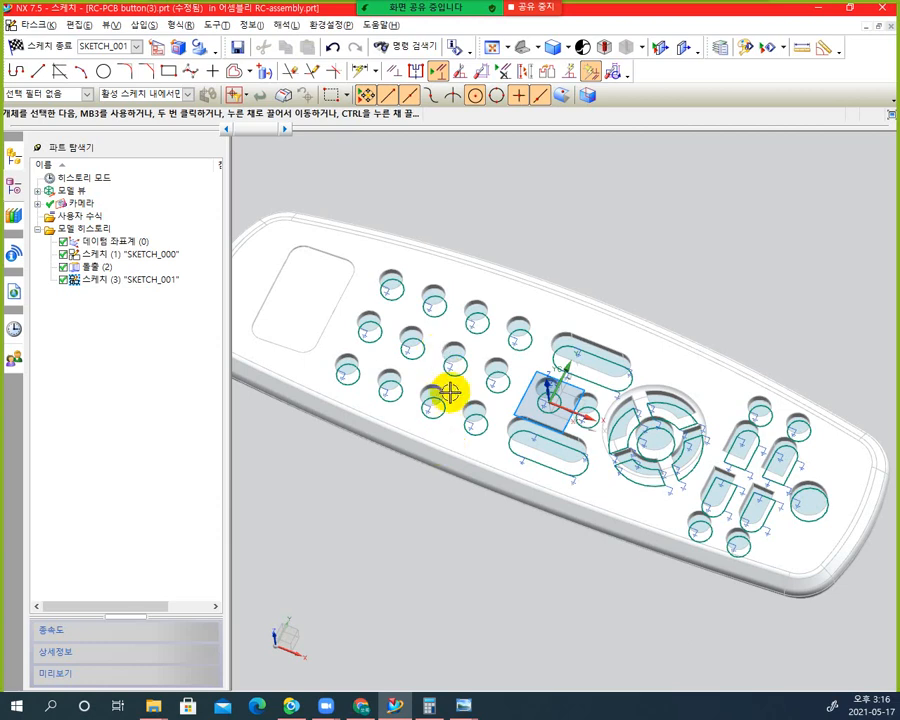
middle_drag(446, 392, 470, 388)
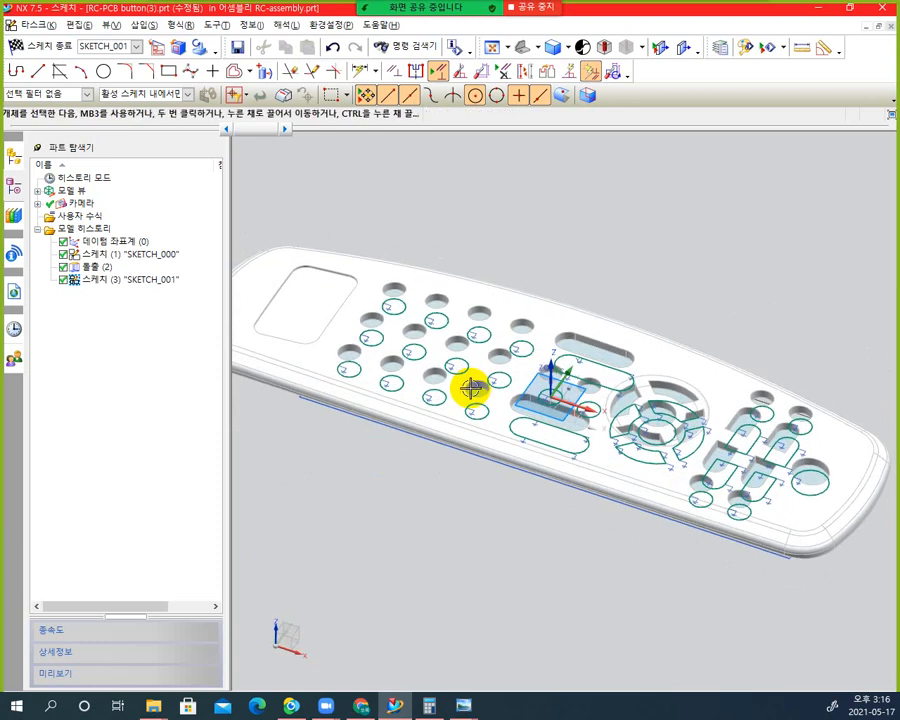
scroll(592, 356, down, 2)
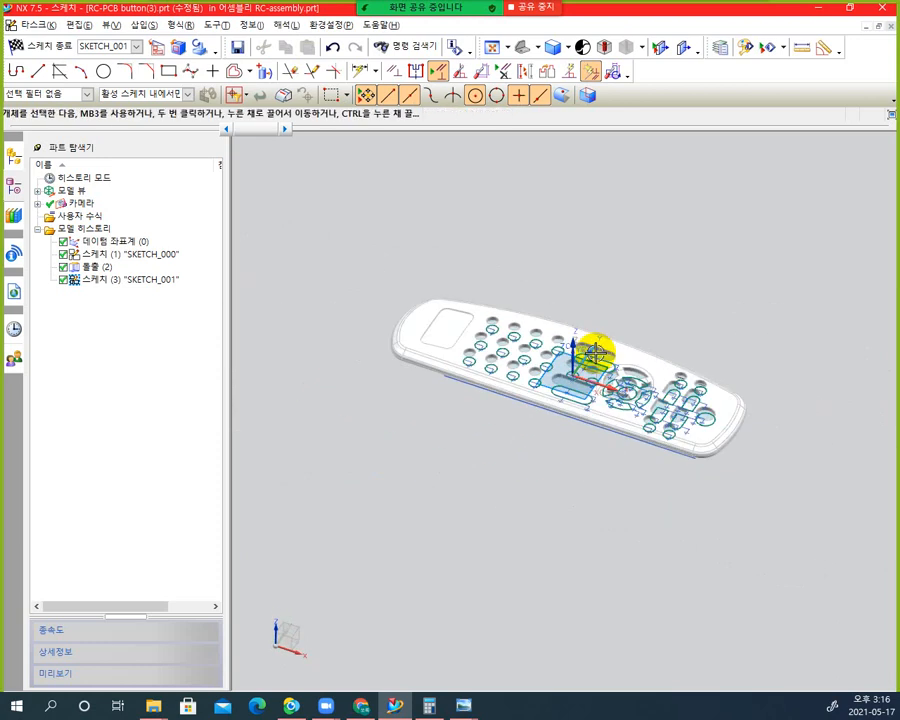
Examine the projected button curves against the top case's holes from above and below
scroll(590, 360, up, 6)
scroll(603, 383, down, 3)
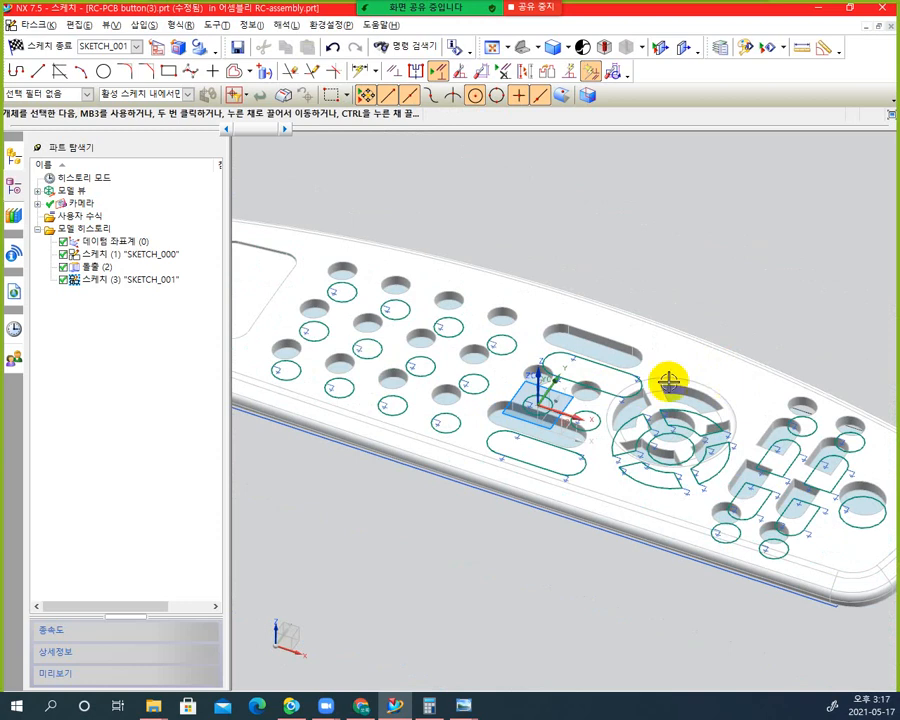
scroll(388, 388, down, 5)
scroll(370, 383, up, 5)
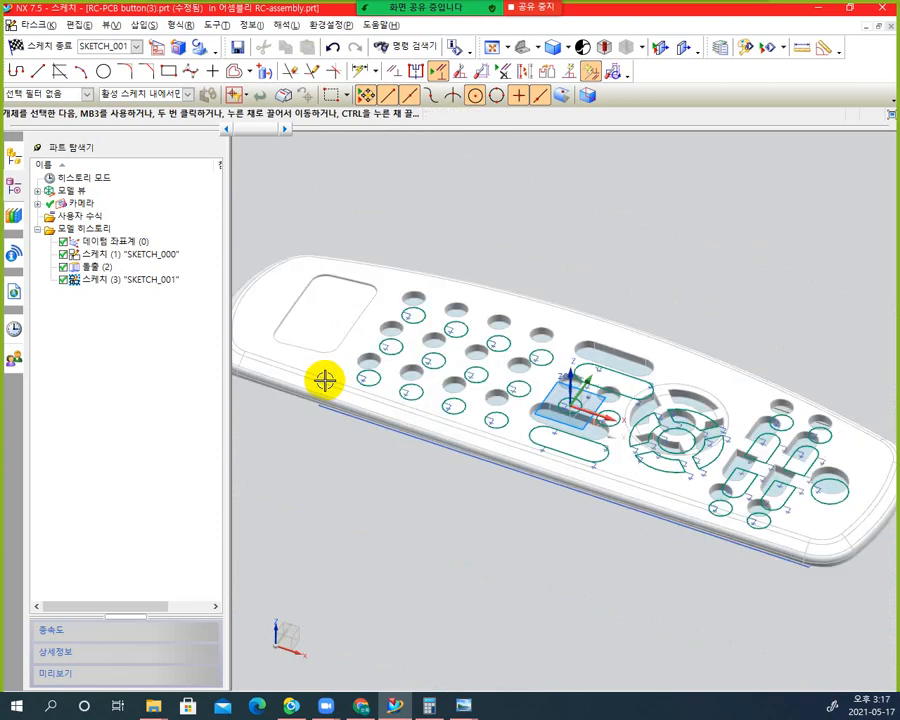
mouse_move(325, 378)
middle_down()
mouse_move(357, 297)
mouse_move(343, 327)
middle_up()
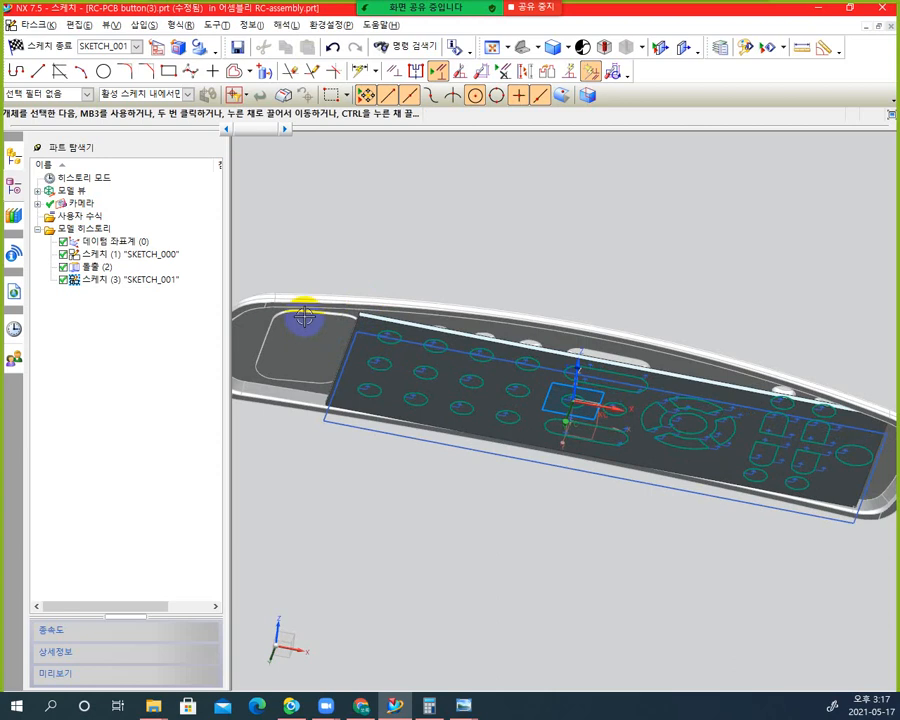
mouse_move(408, 253)
middle_down()
mouse_move(388, 315)
mouse_move(428, 273)
middle_up()
middle_drag(603, 265, 558, 315)
scroll(675, 382, down, 2)
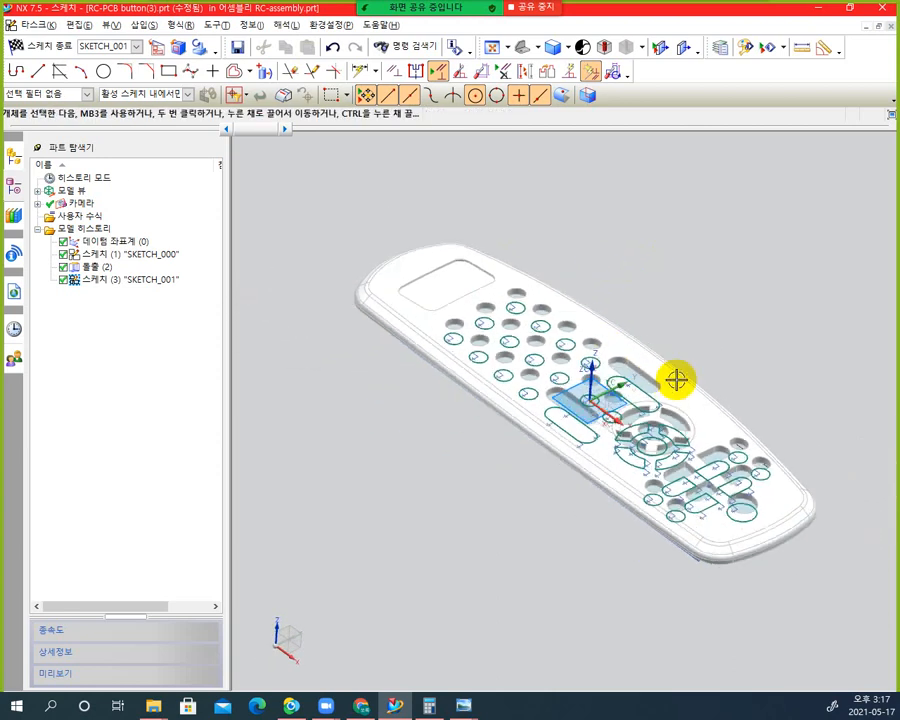
scroll(684, 380, up, 5)
middle_drag(684, 380, 751, 358)
scroll(725, 368, down, 4)
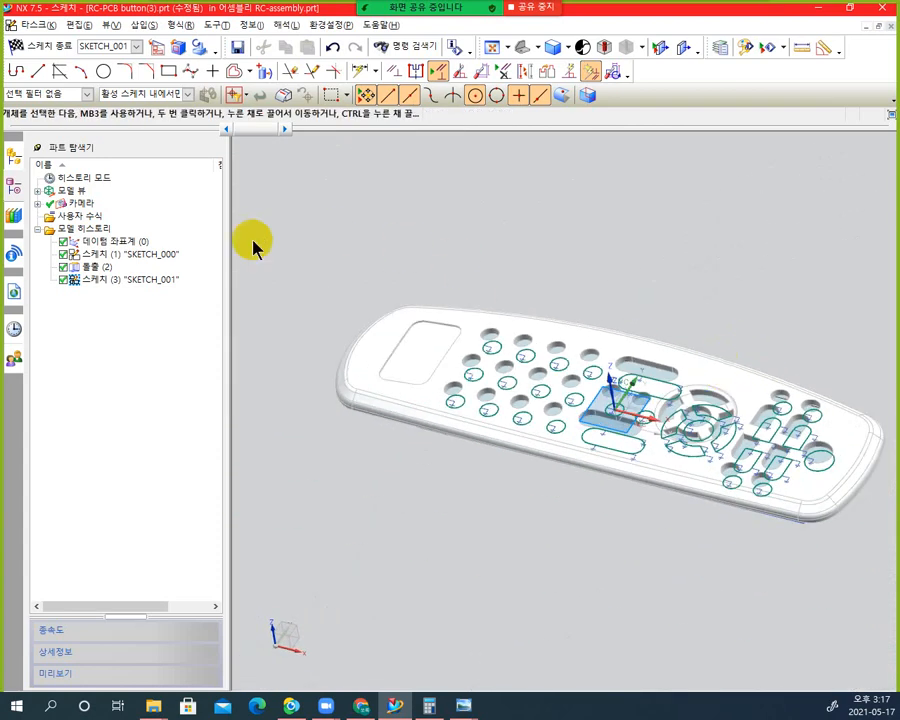
Finish the sketch of projected button-hole curves and return to modeling
click(41, 47)
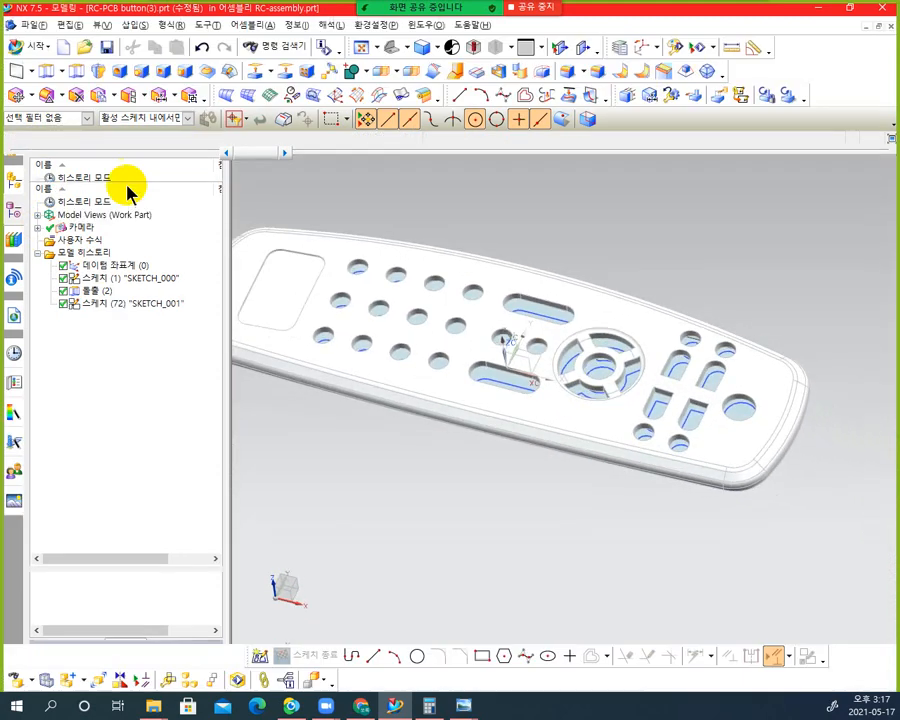
middle_drag(410, 410, 430, 418)
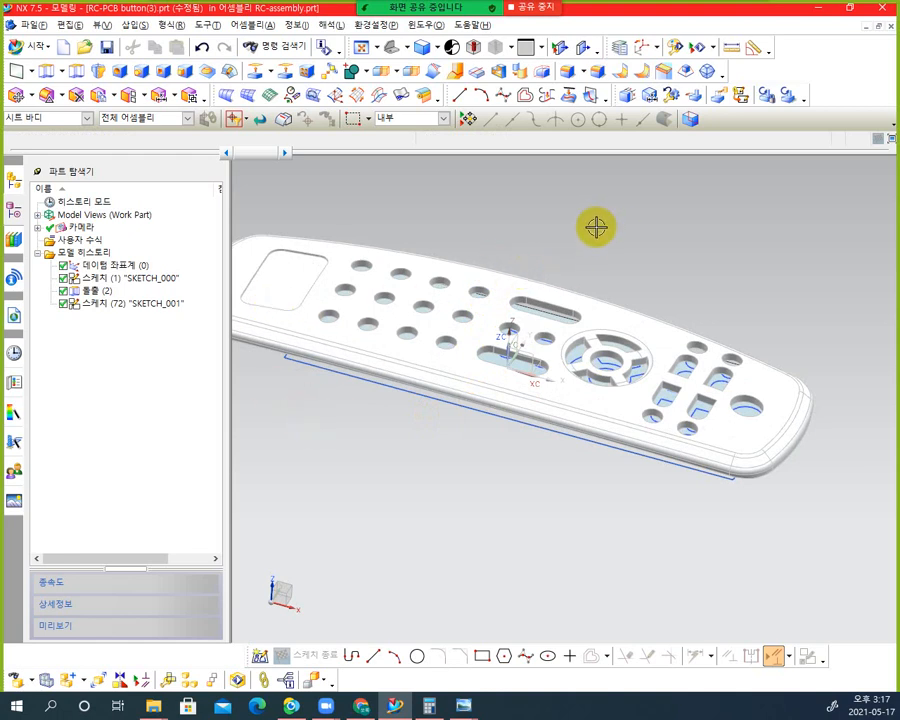
Show the hidden curved sheet body of the top case's upper surface, limiting the selection to sheet bodies
key(ctrl+shift+k)
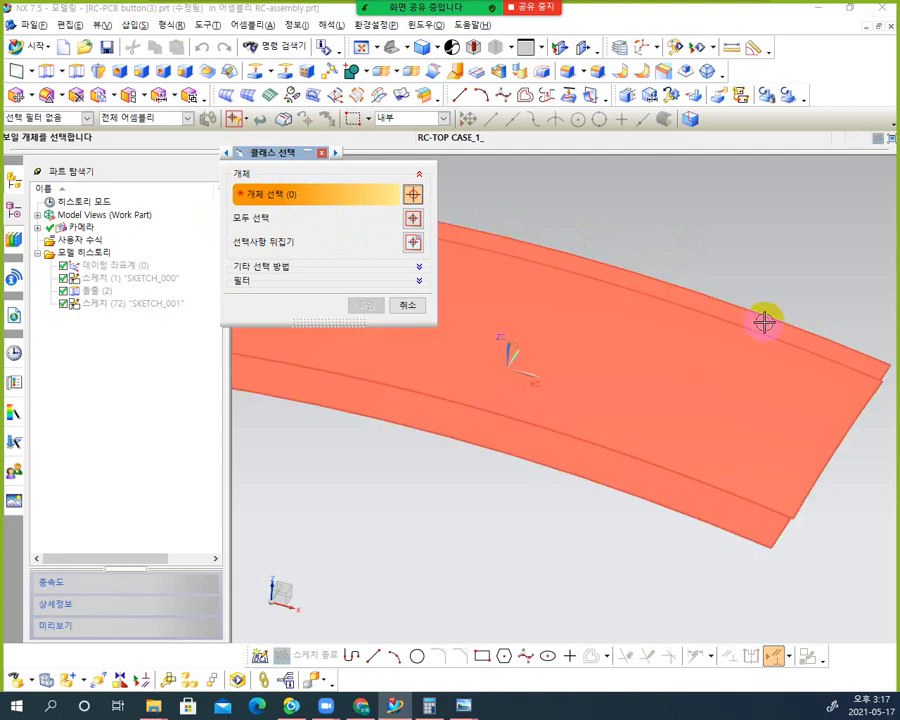
click(60, 117)
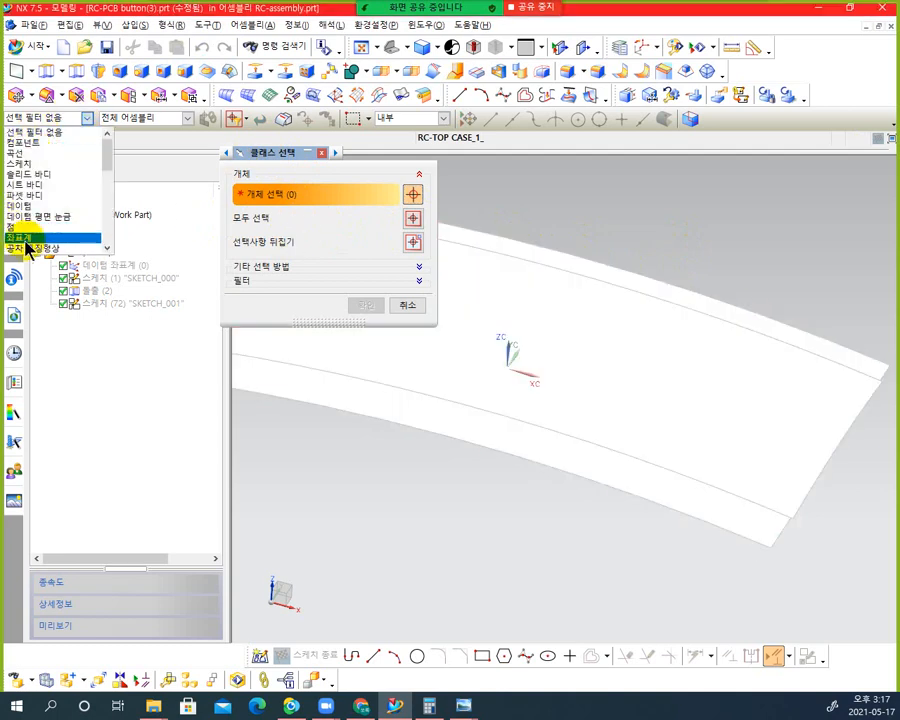
click(34, 185)
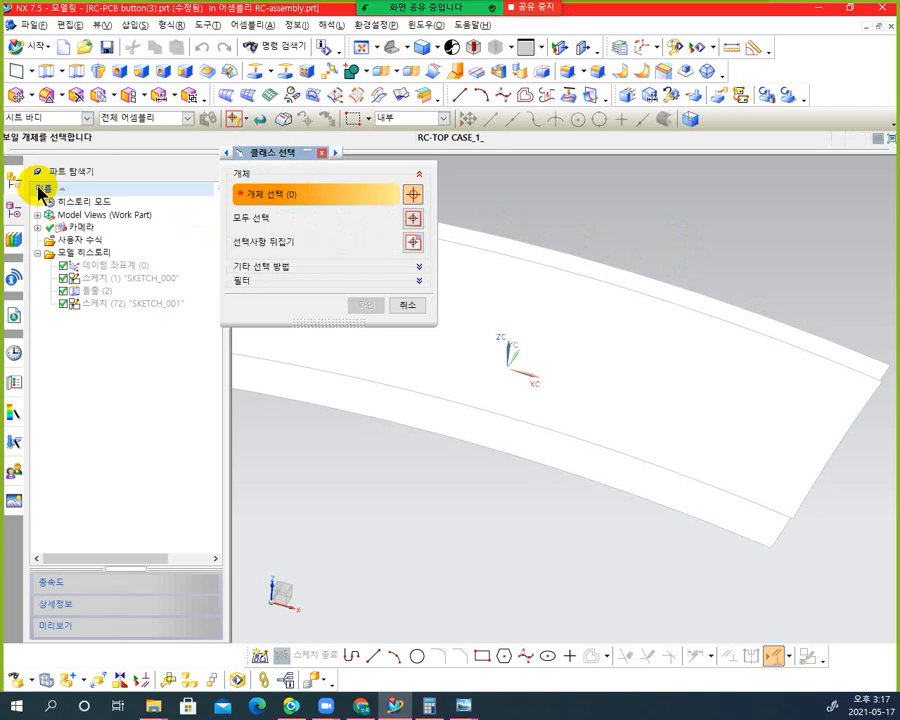
click(501, 286)
middle_drag(678, 393, 558, 462)
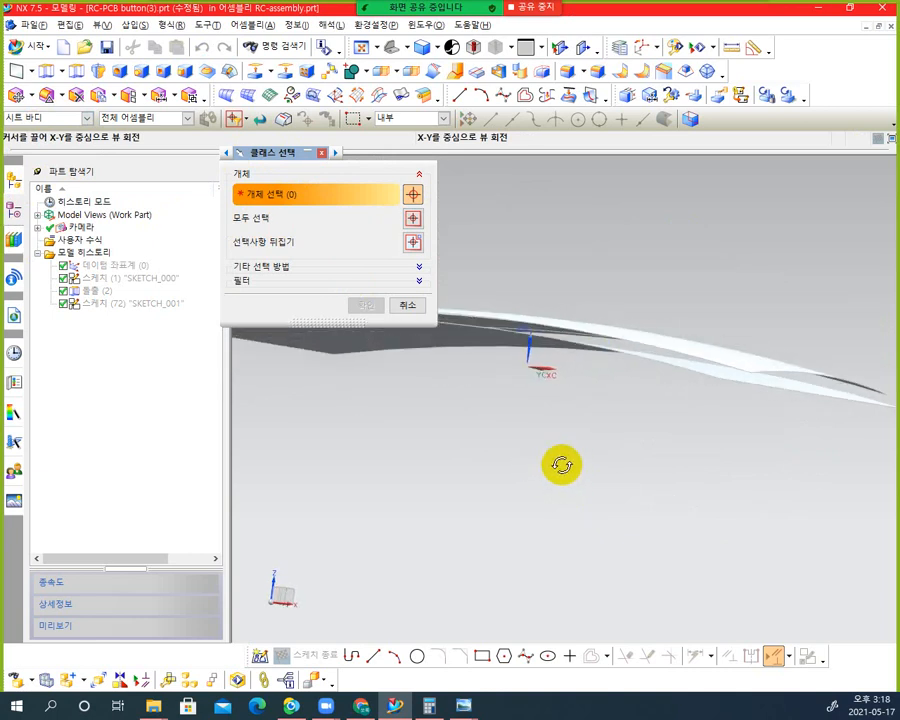
click(777, 367)
middle_drag(777, 303, 766, 326)
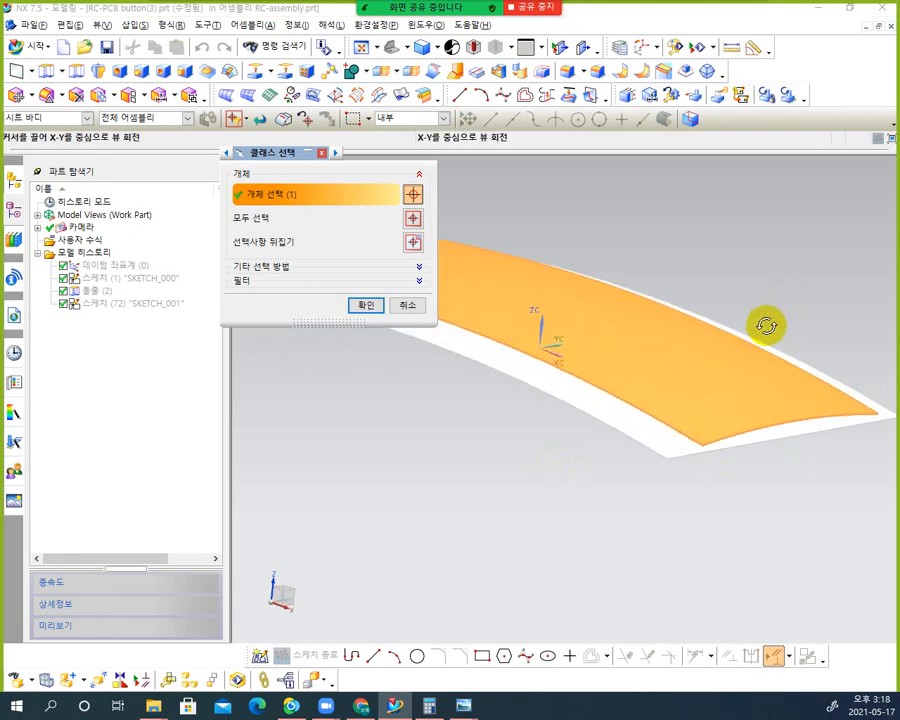
click(365, 305)
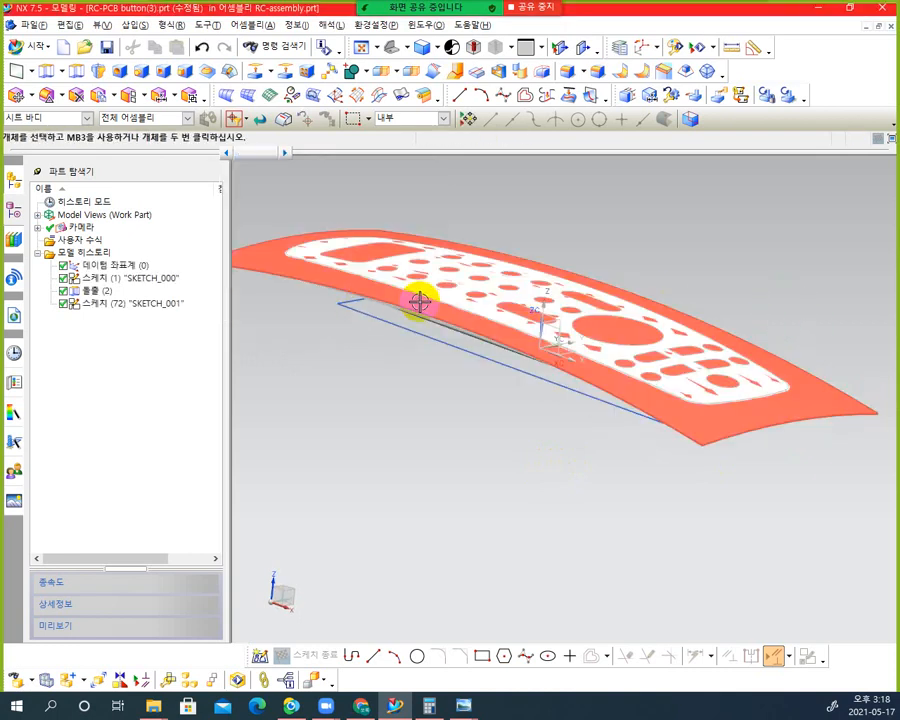
mouse_move(770, 289)
middle_down()
mouse_move(778, 287)
mouse_move(746, 316)
mouse_move(800, 253)
mouse_move(786, 261)
mouse_move(783, 292)
middle_up()
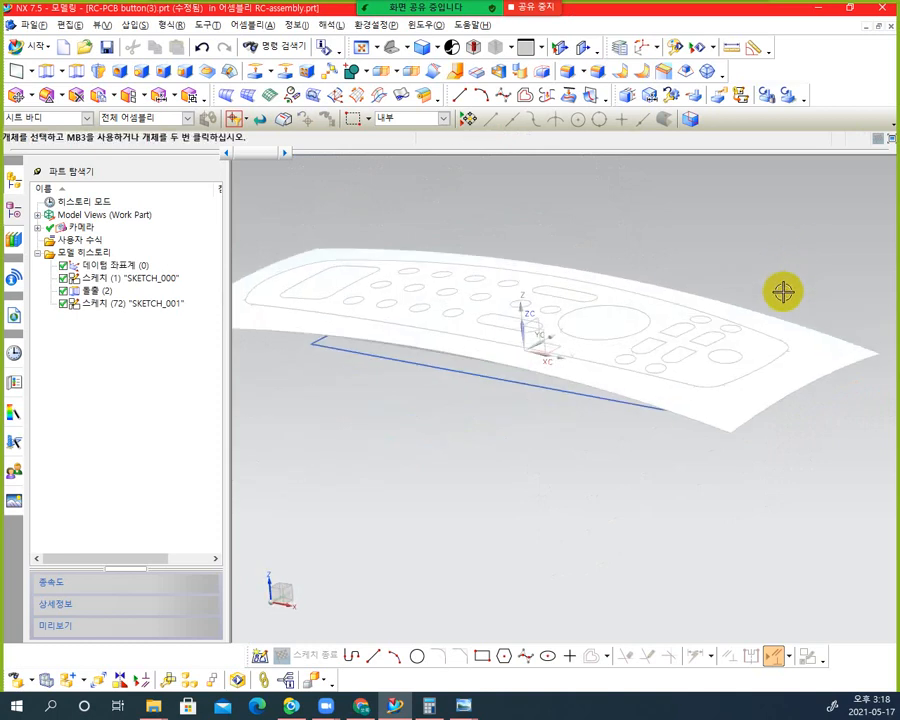
click(765, 390)
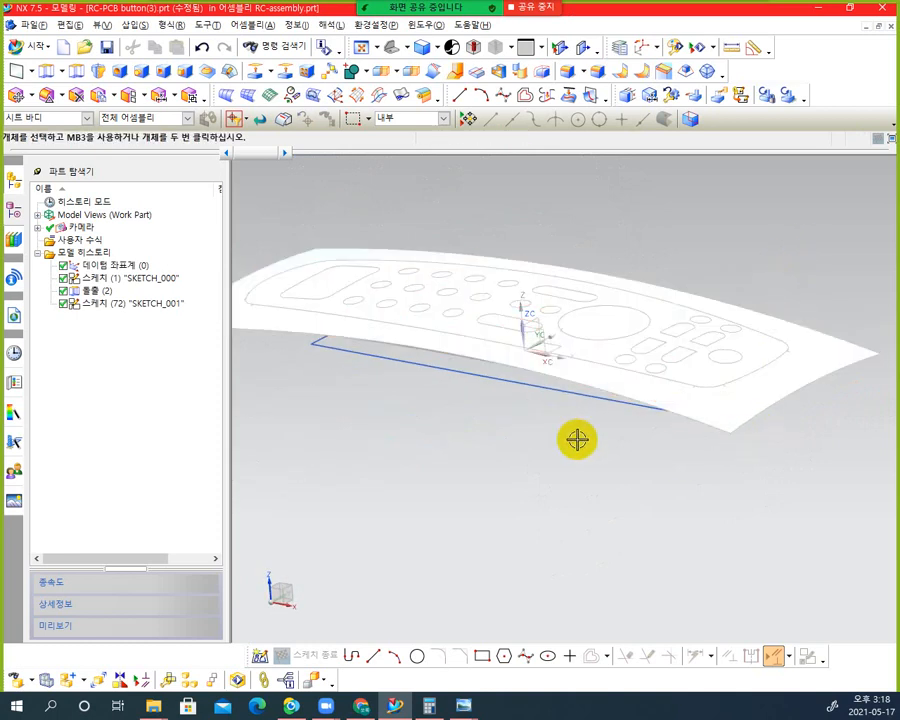
click(697, 407)
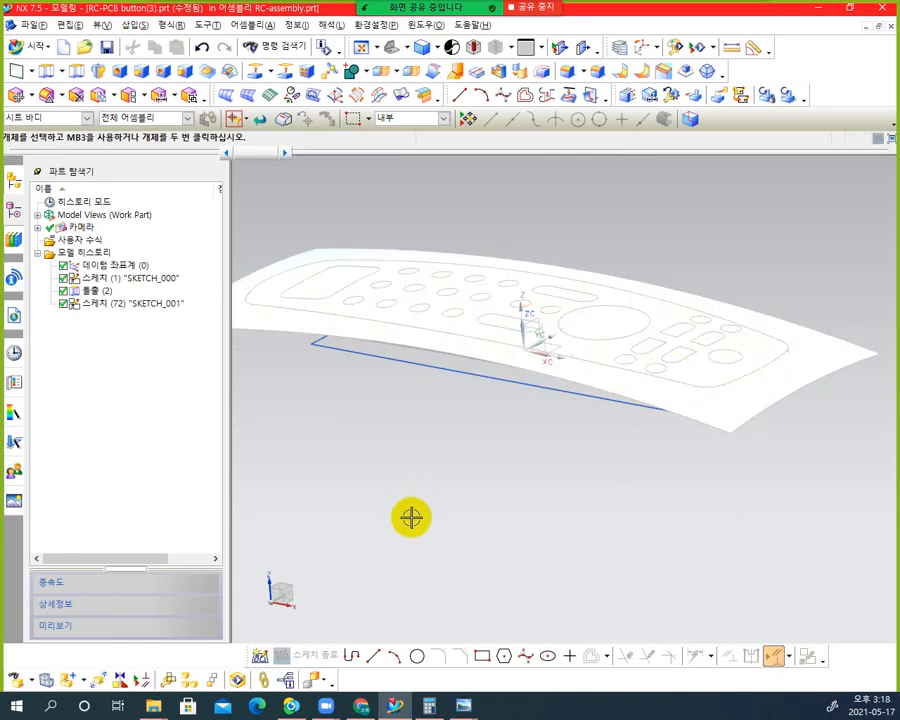
click(747, 397)
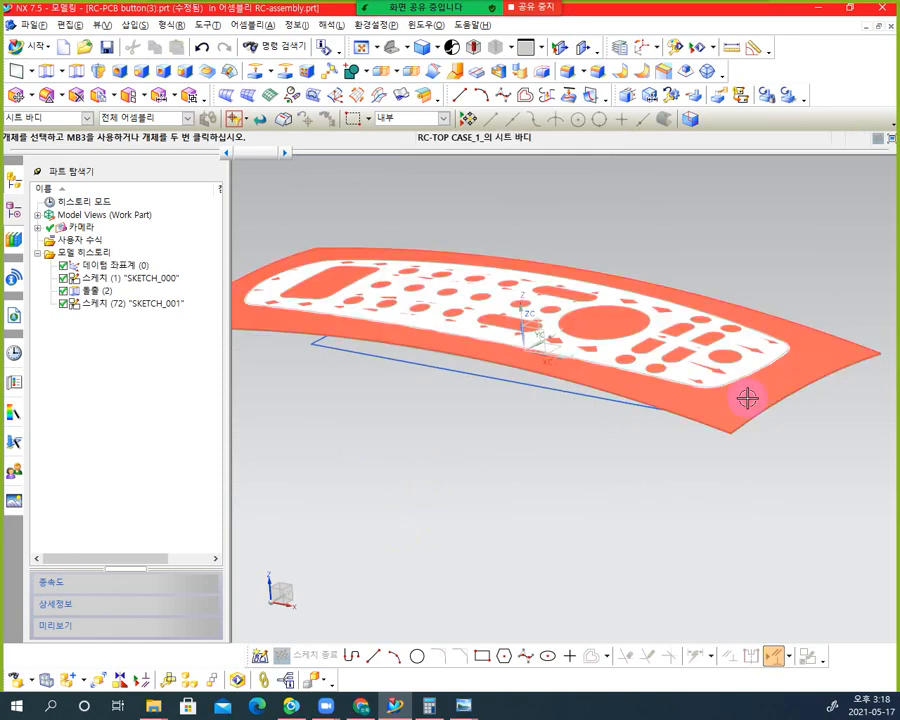
Switch to the PCB button drawing in Windows Photo Viewer and display its whole sheet full screen
mouse_move(463, 703)
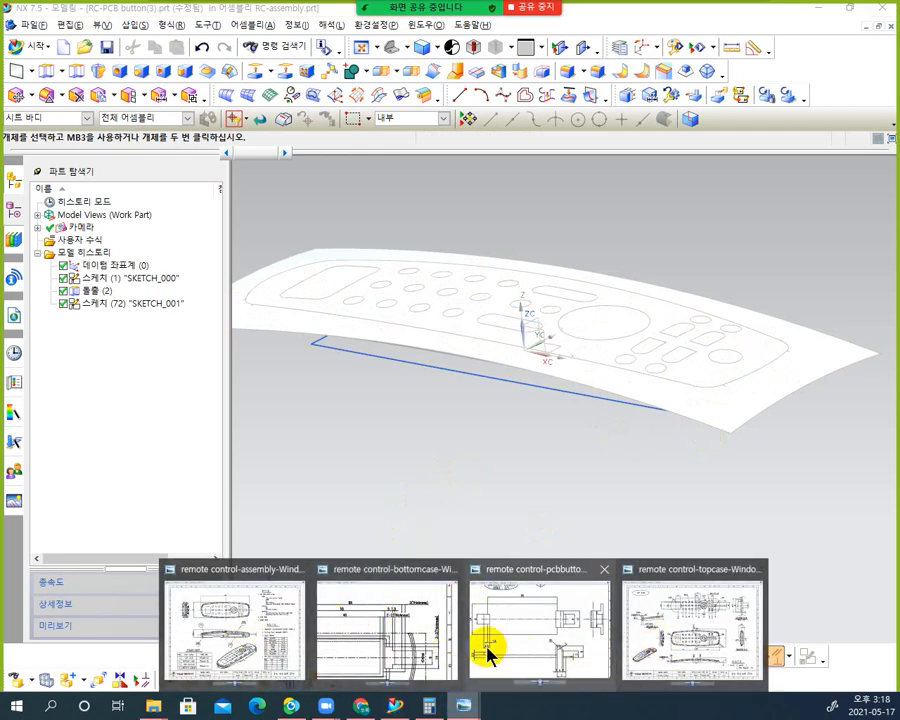
click(645, 636)
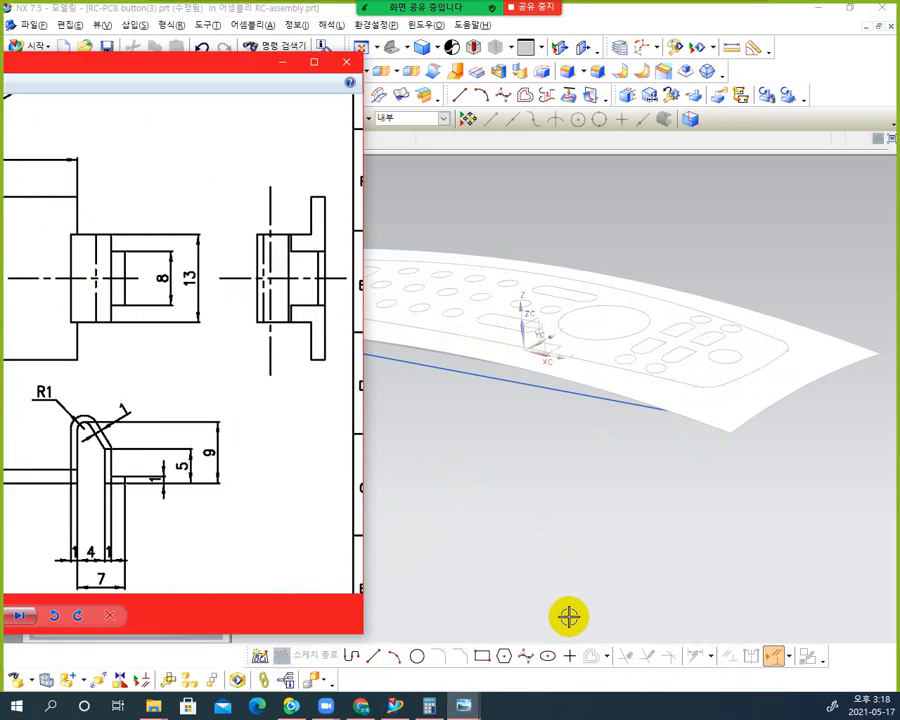
drag(135, 412, 399, 428)
scroll(320, 440, down, 5)
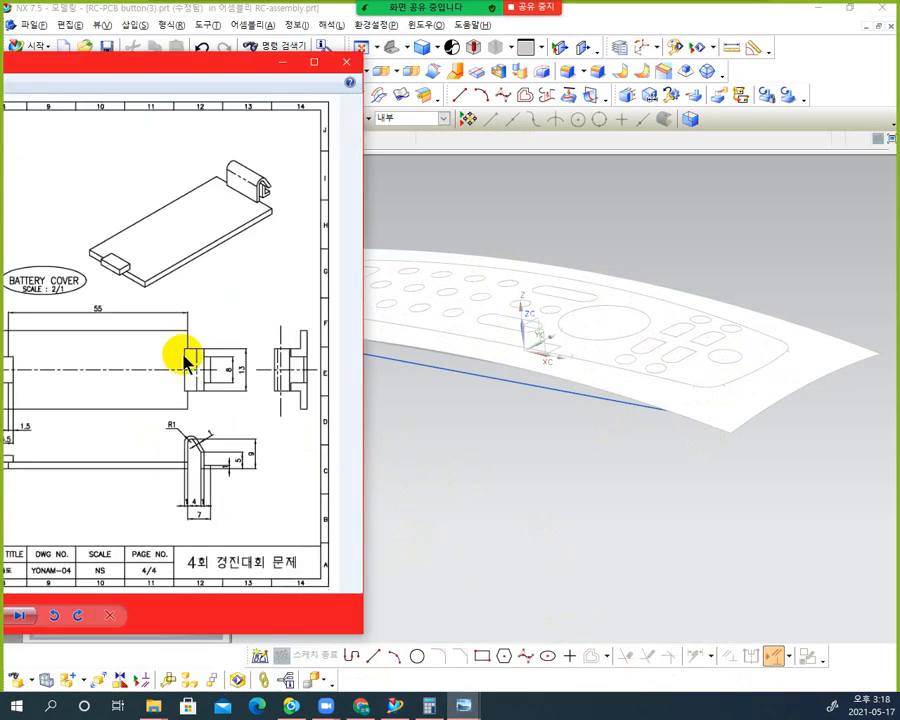
click(100, 307)
click(296, 60)
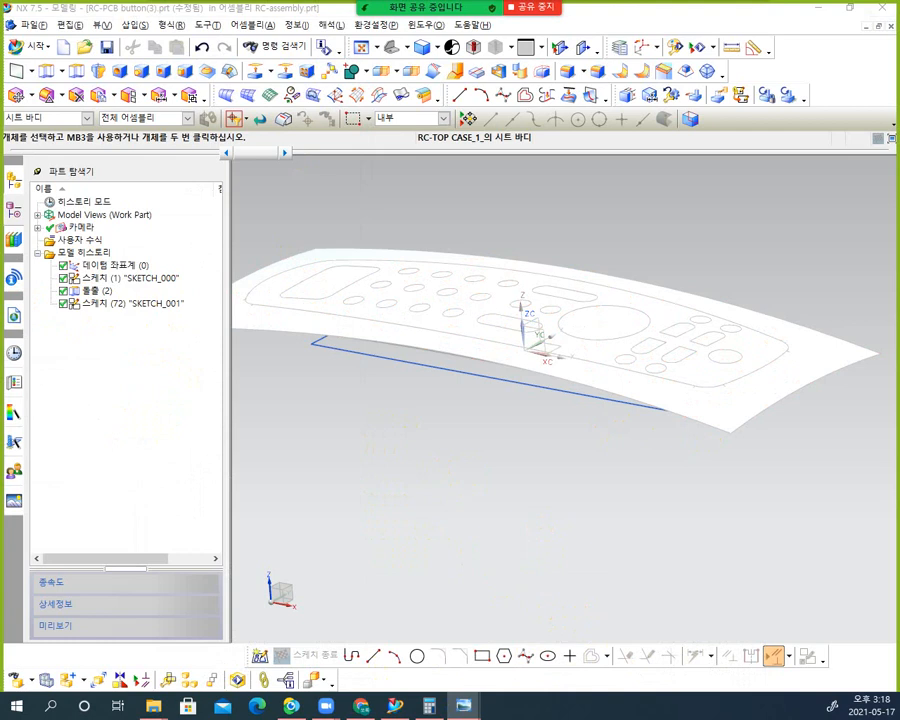
click(463, 706)
drag(186, 68, 686, 51)
click(826, 46)
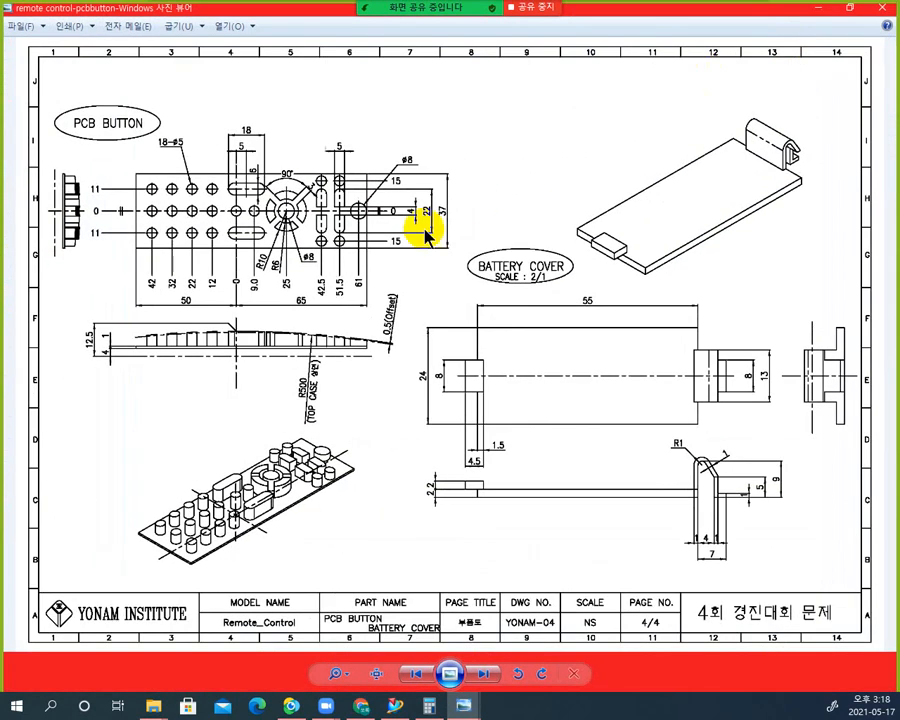
Examine the PCB button side view for how the button tops relate to the top case surface, and return to NX
scroll(281, 341, up, 5)
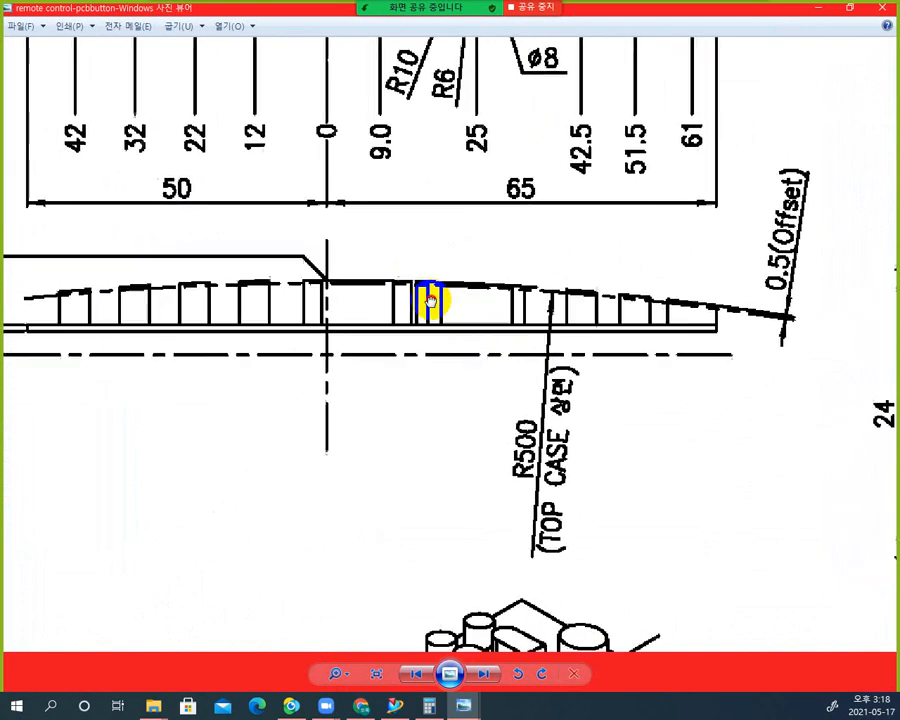
scroll(615, 257, down, 3)
scroll(640, 281, down, 1)
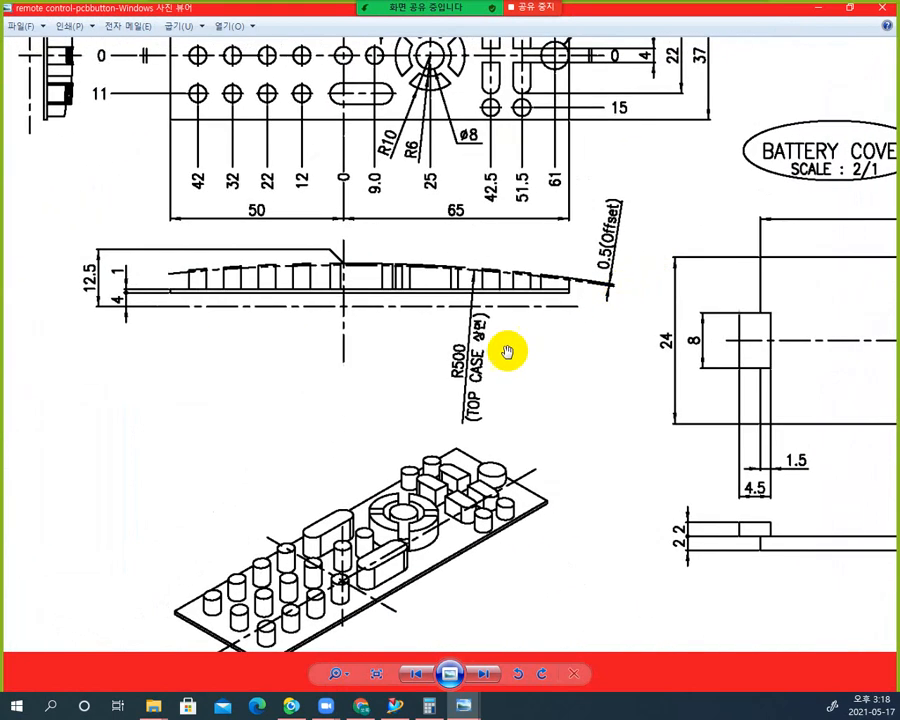
scroll(472, 385, up, 2)
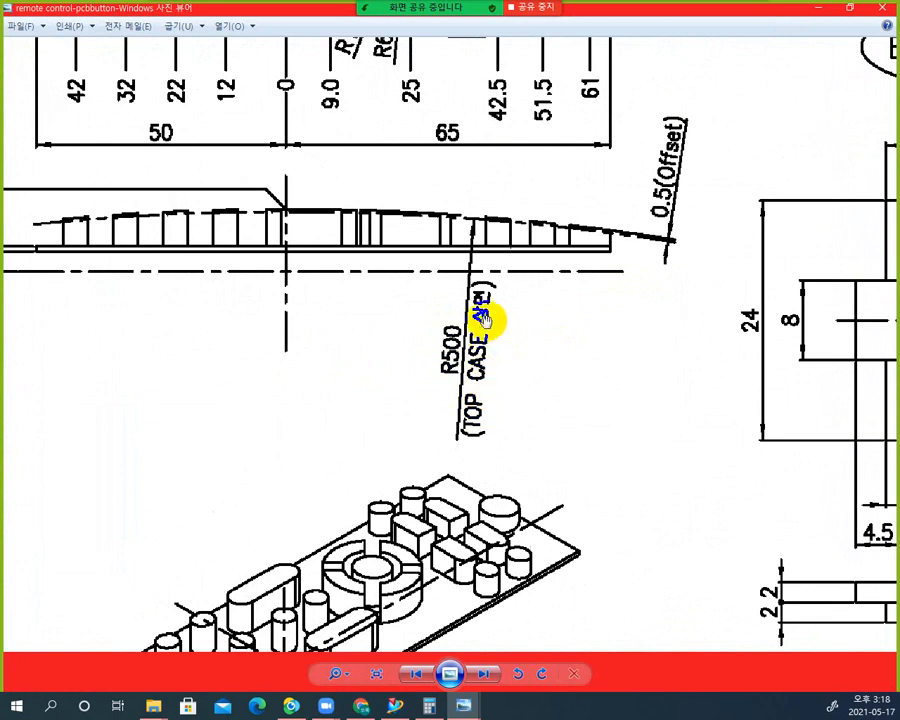
scroll(546, 231, up, 2)
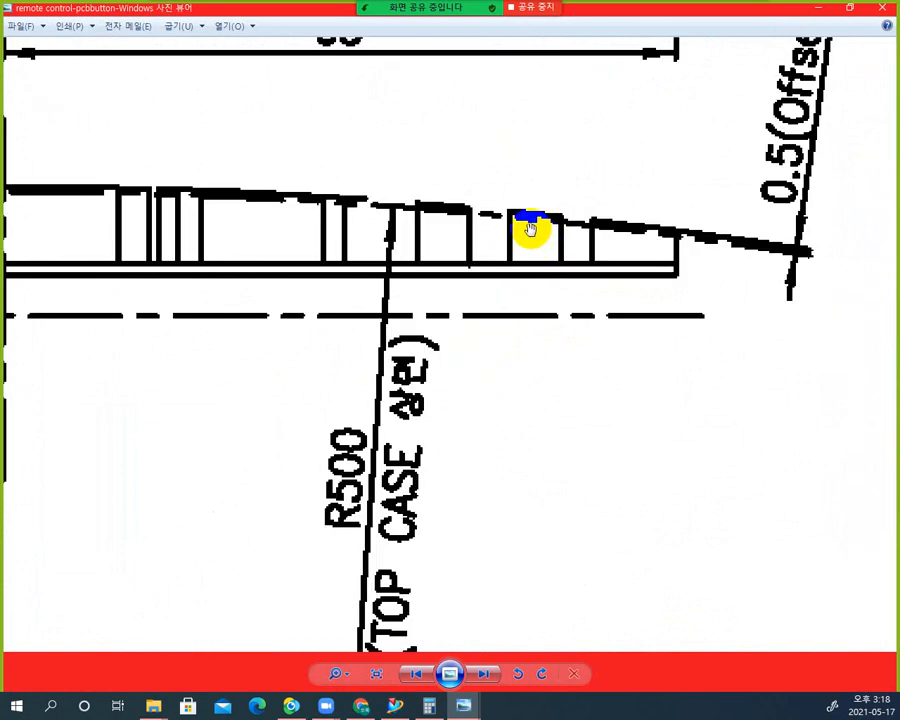
scroll(530, 229, up, 1)
scroll(560, 220, down, 2)
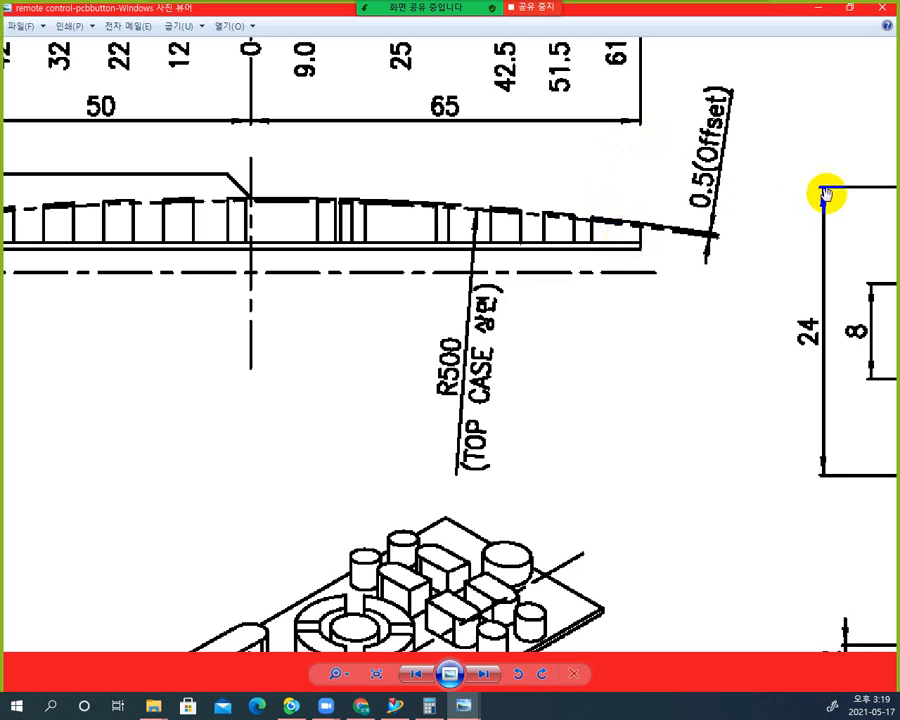
click(819, 8)
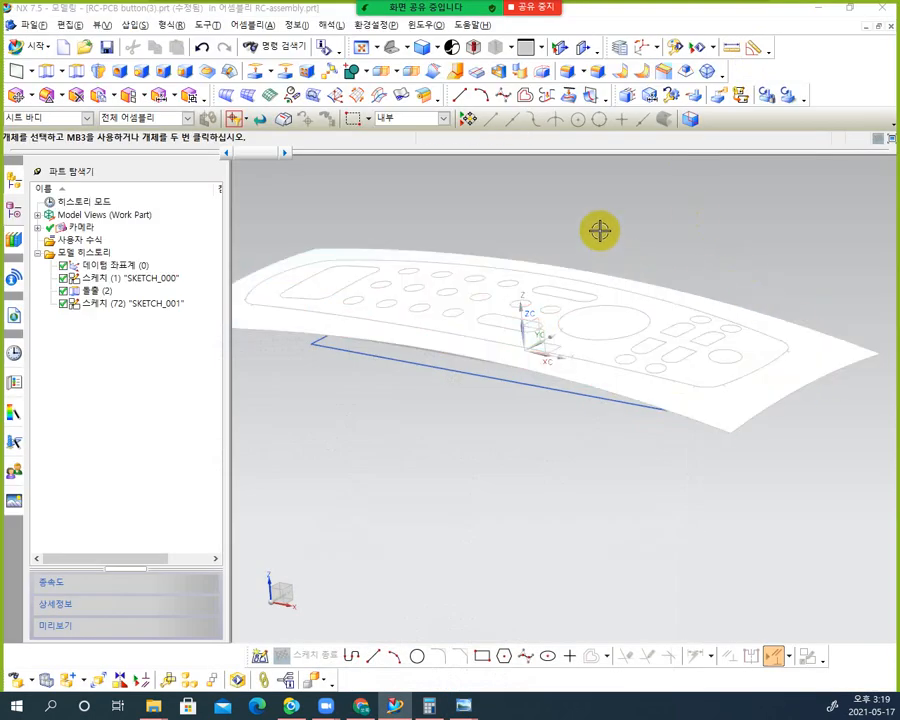
click(518, 73)
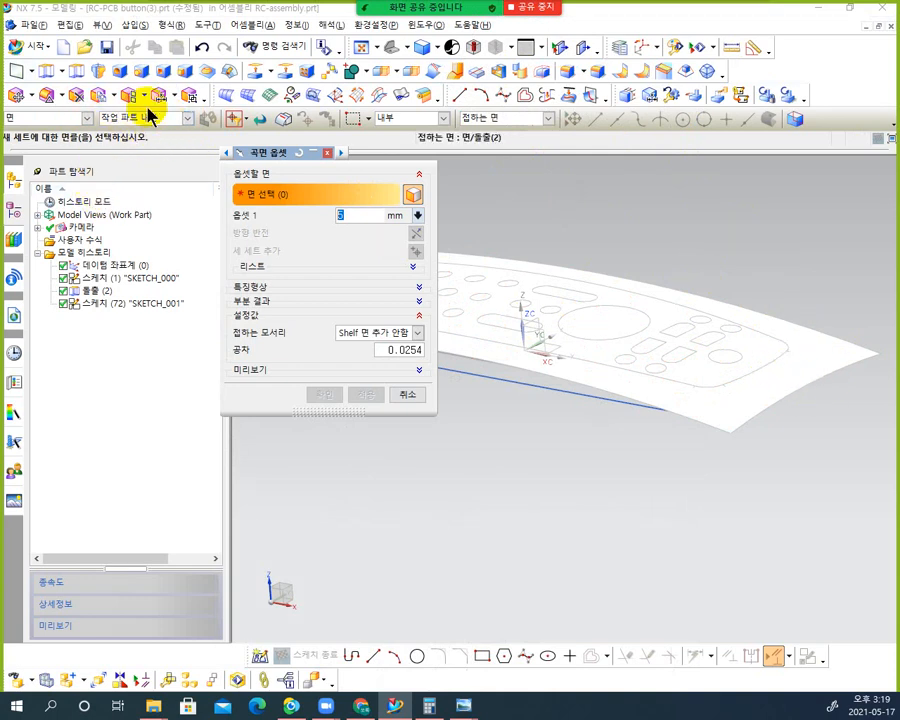
click(189, 119)
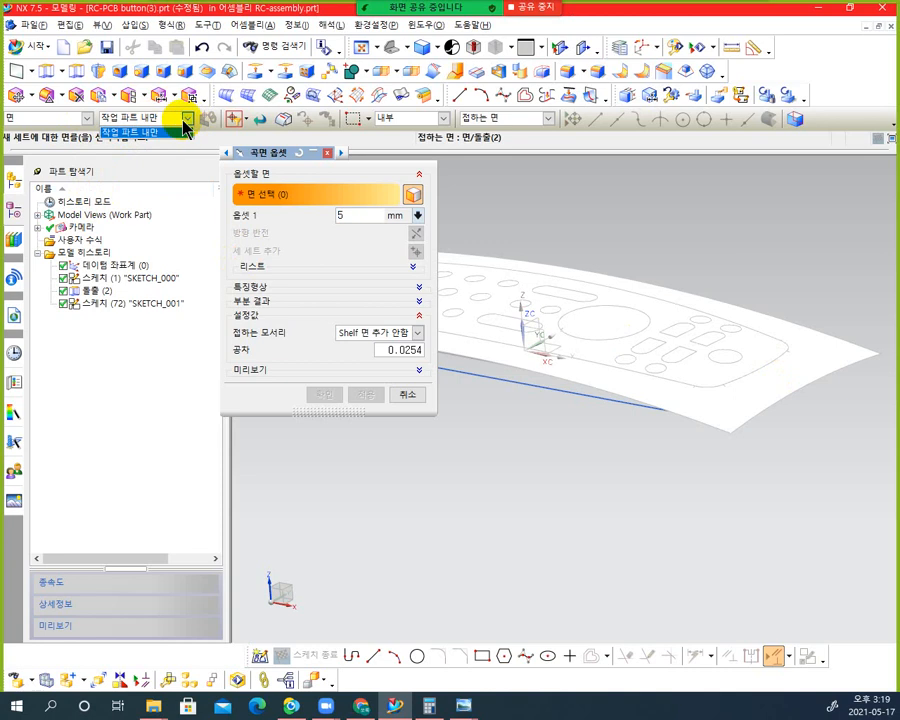
click(186, 118)
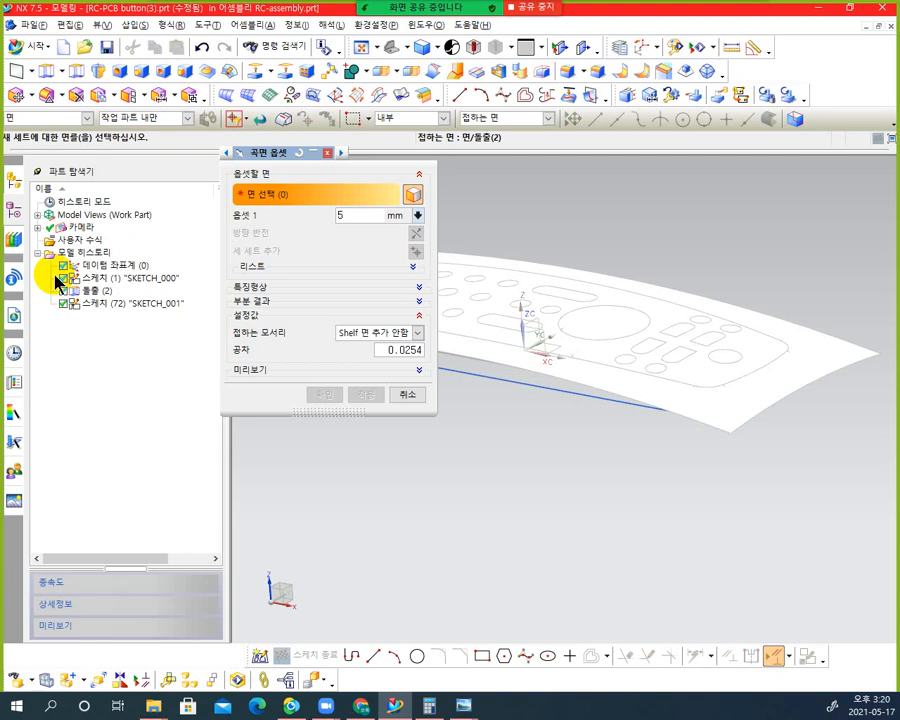
key(Escape)
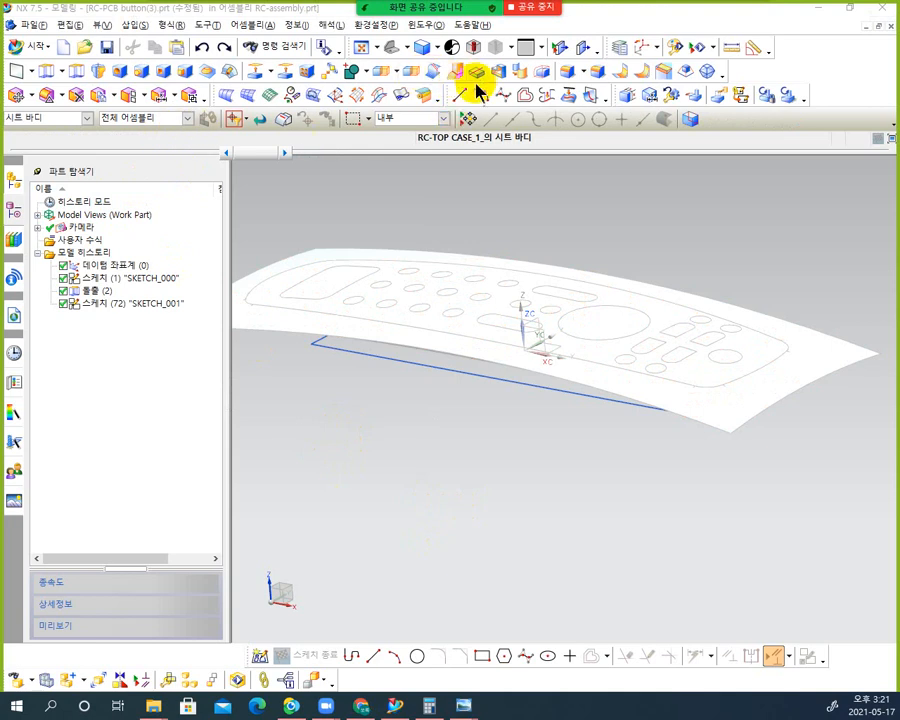
click(520, 71)
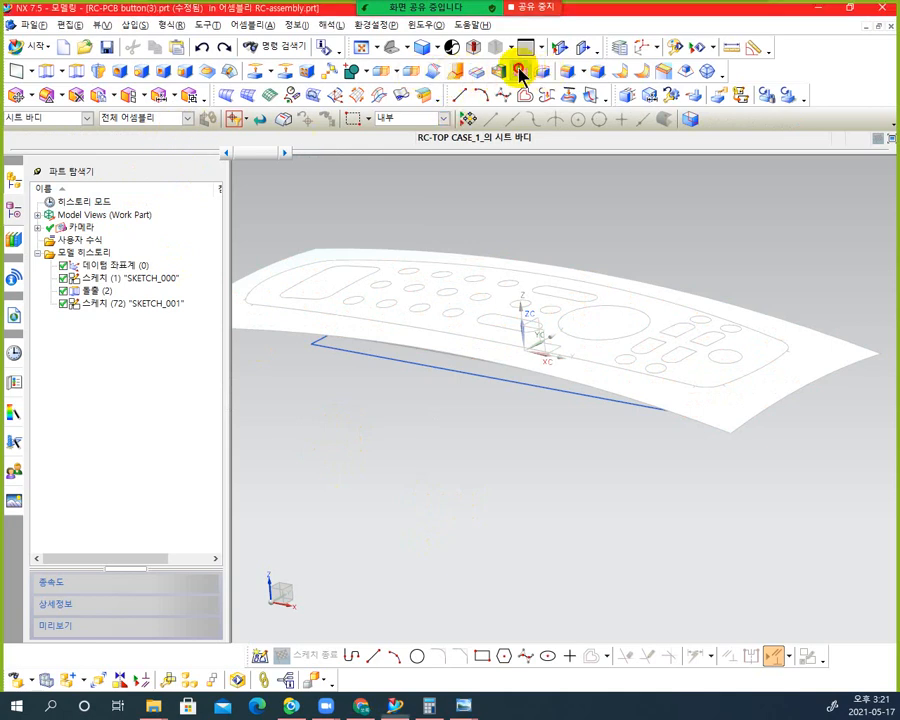
click(183, 119)
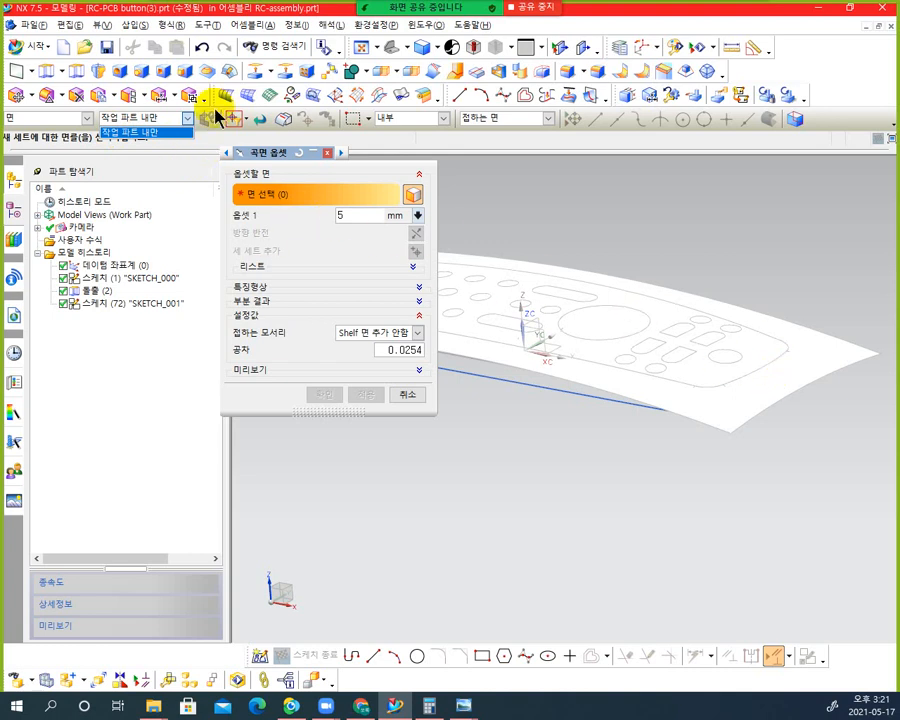
click(330, 155)
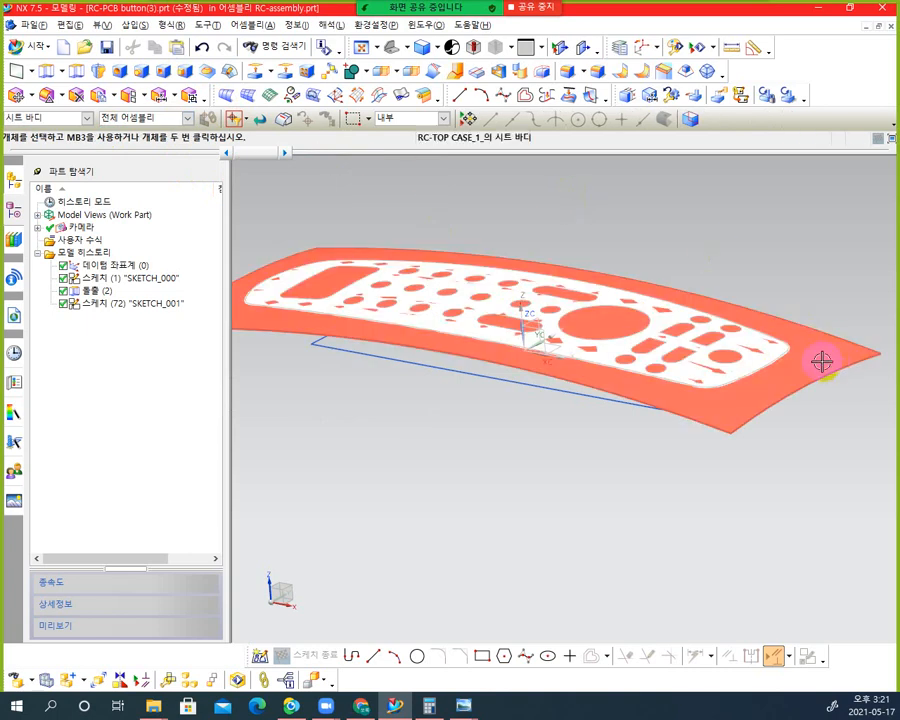
Select the top case's curved upper sheet body and try to offset its surface by 0.5 mm with Offset Surface
click(835, 339)
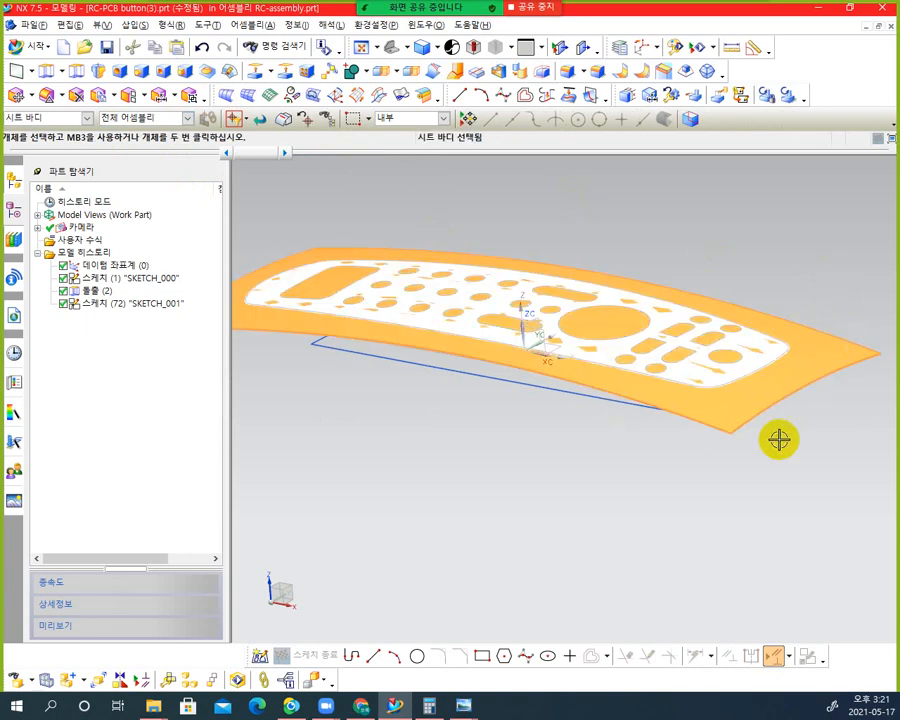
right_click(714, 403)
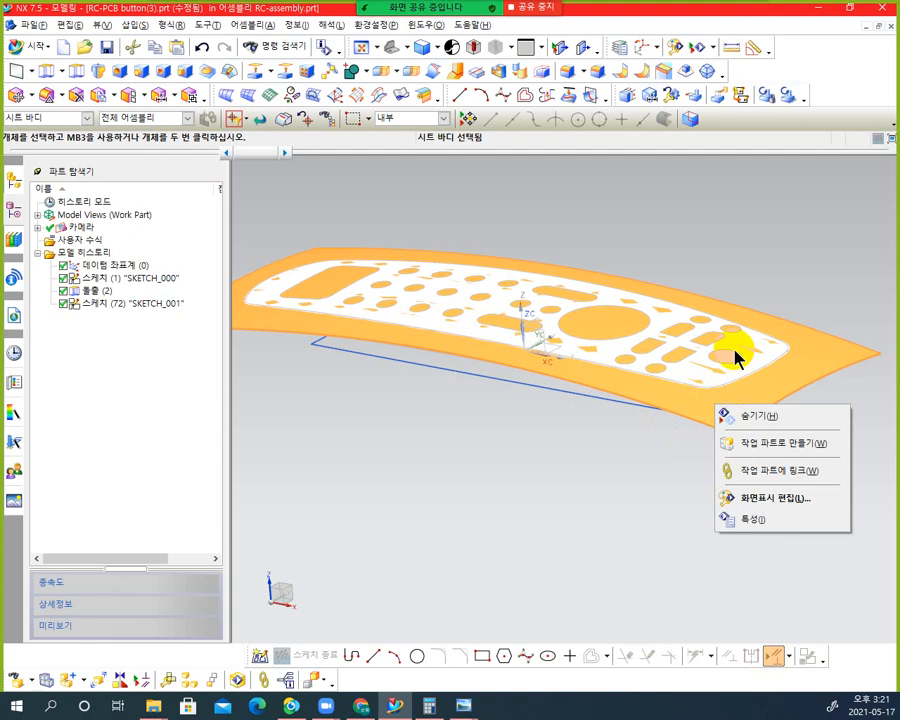
click(803, 452)
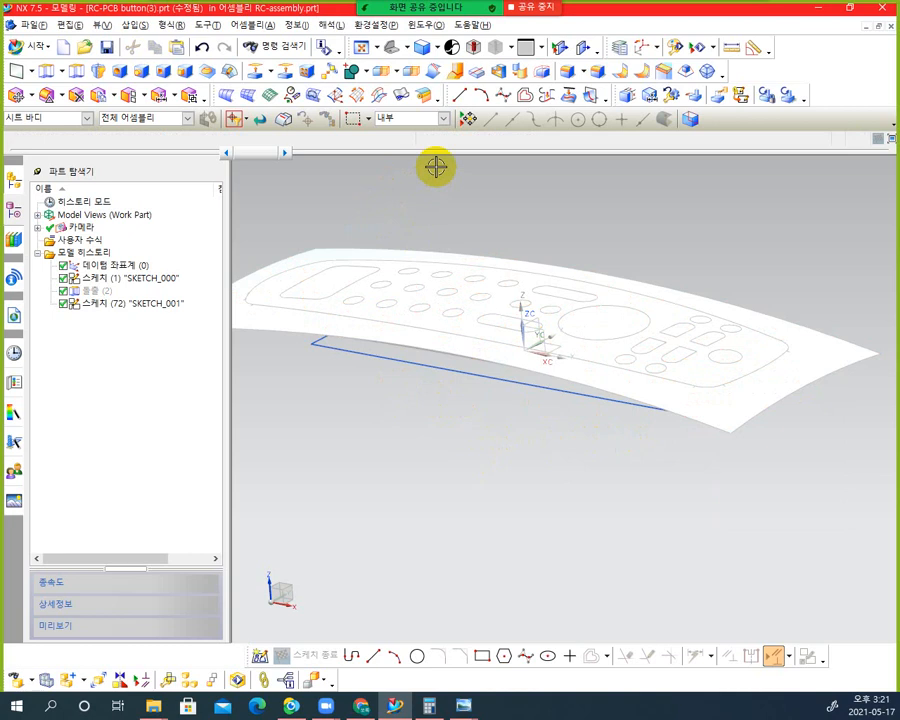
click(521, 69)
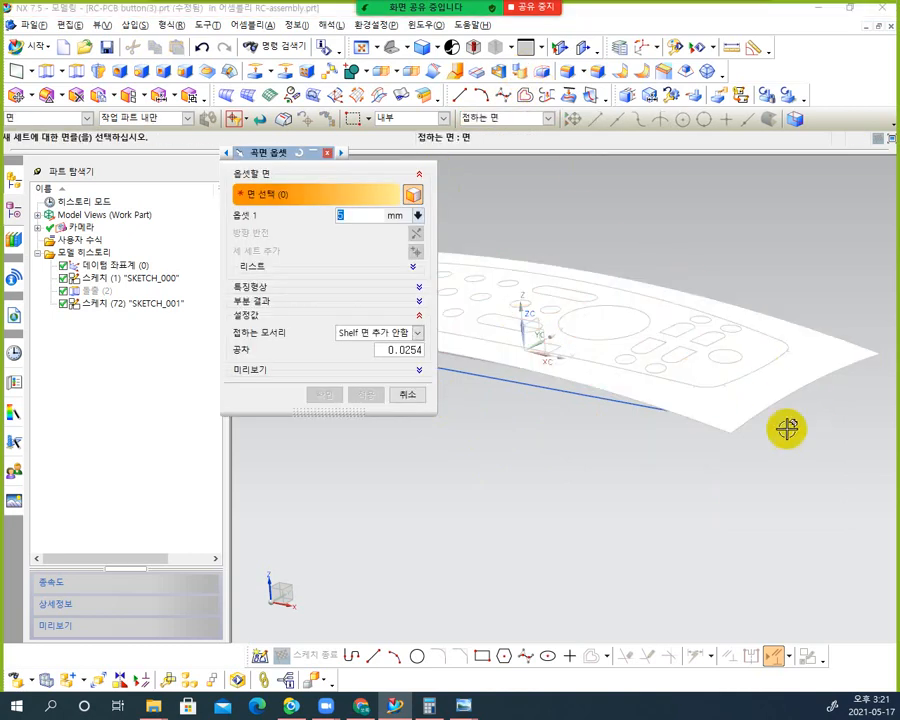
click(828, 348)
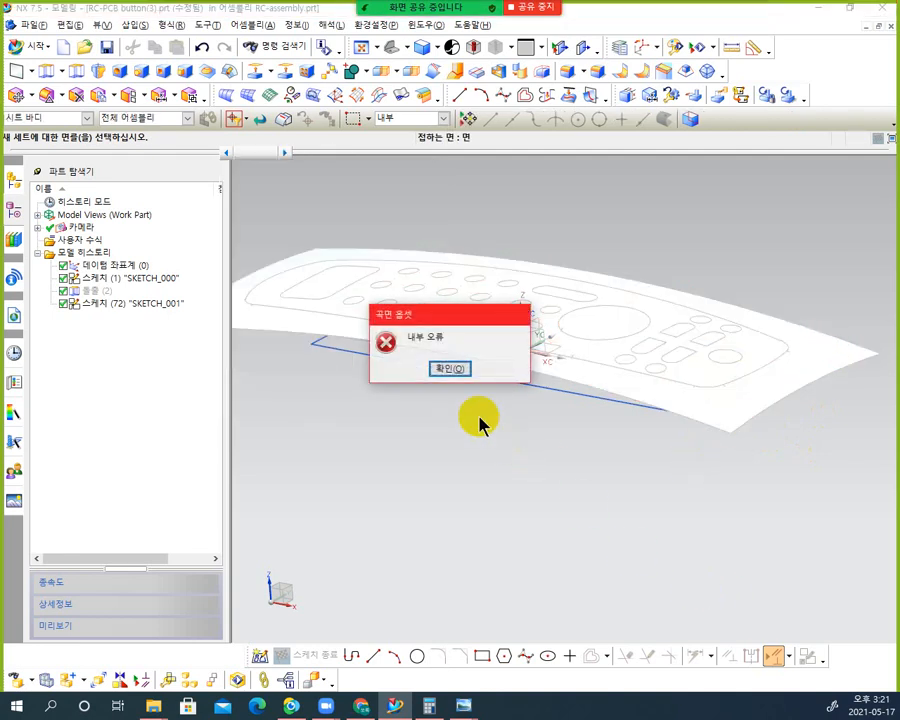
click(455, 370)
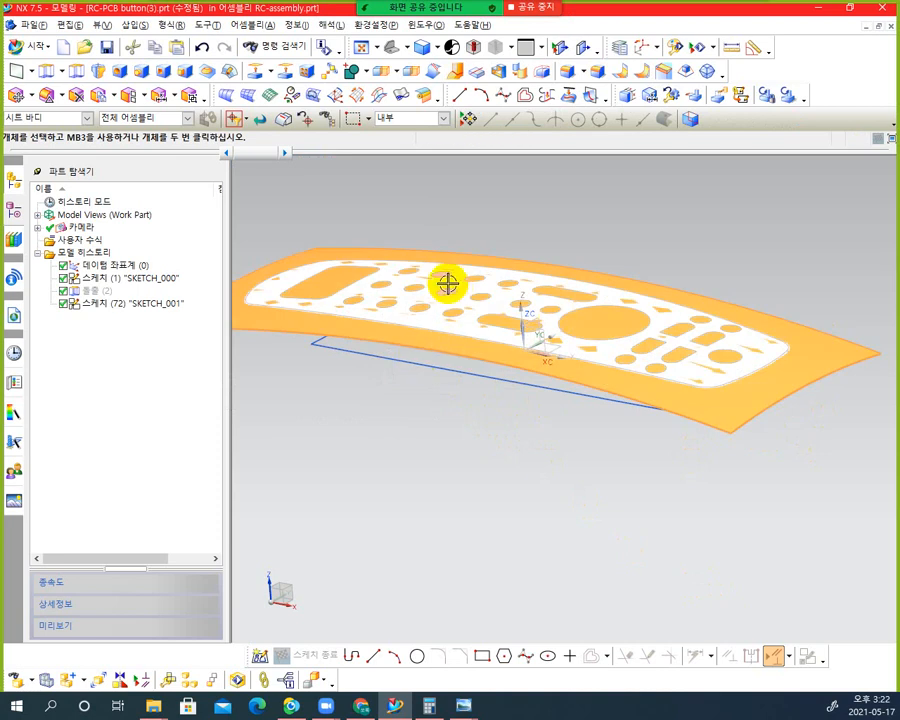
Retry the 0.5 mm Offset Surface on the top case's curved sheet, and leave the command with nothing selected
click(516, 68)
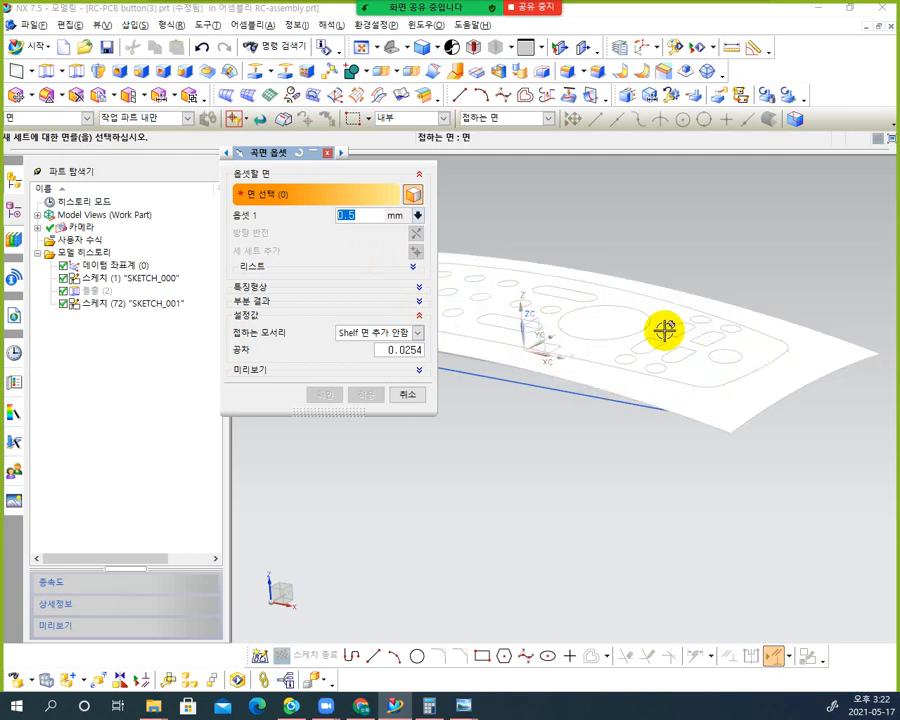
key(Escape)
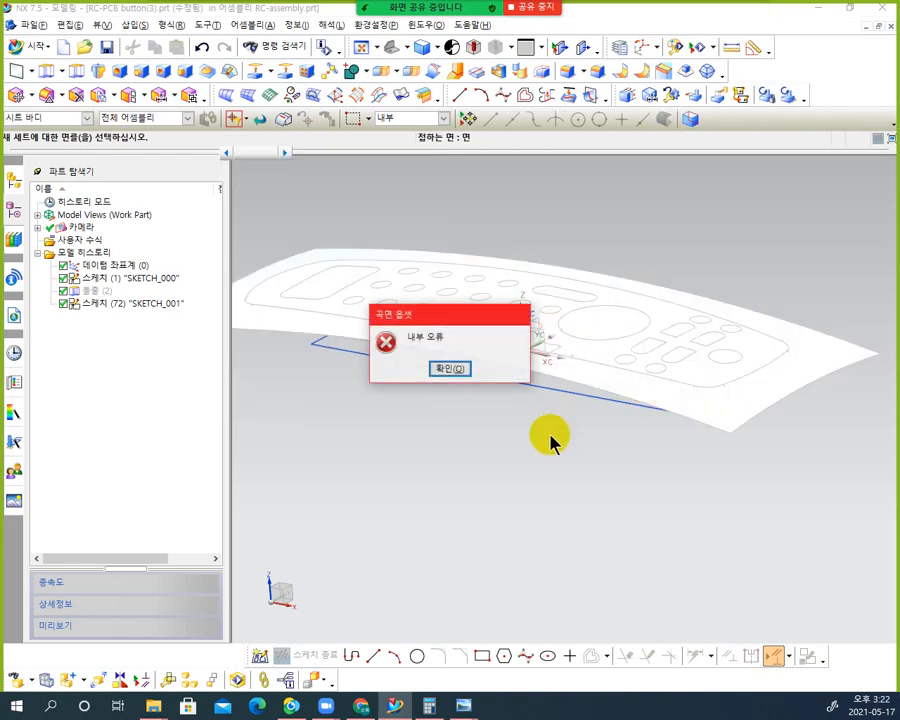
click(447, 370)
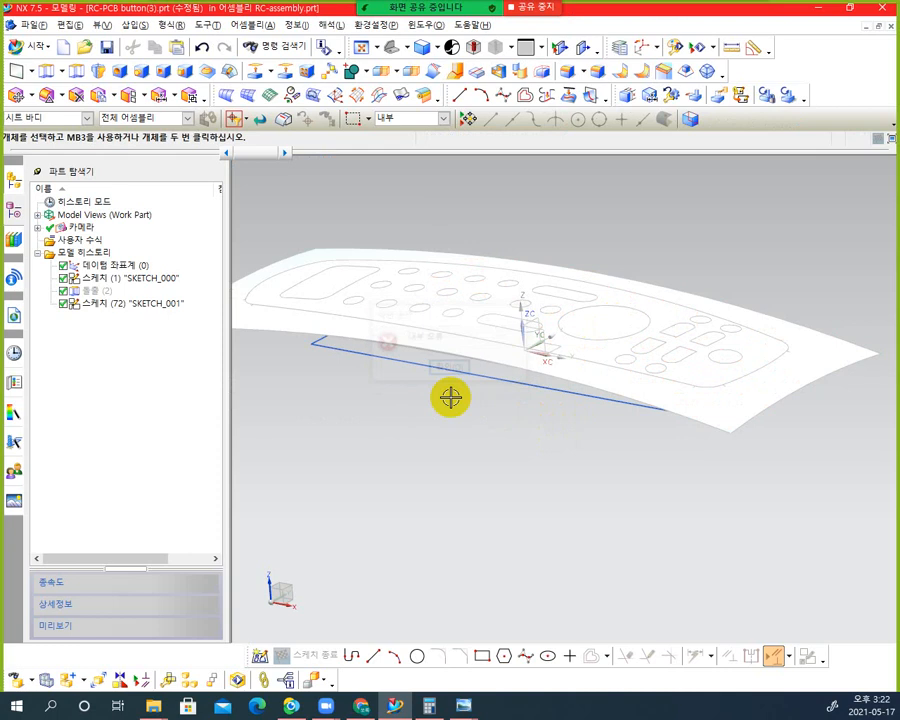
click(601, 311)
key(Escape)
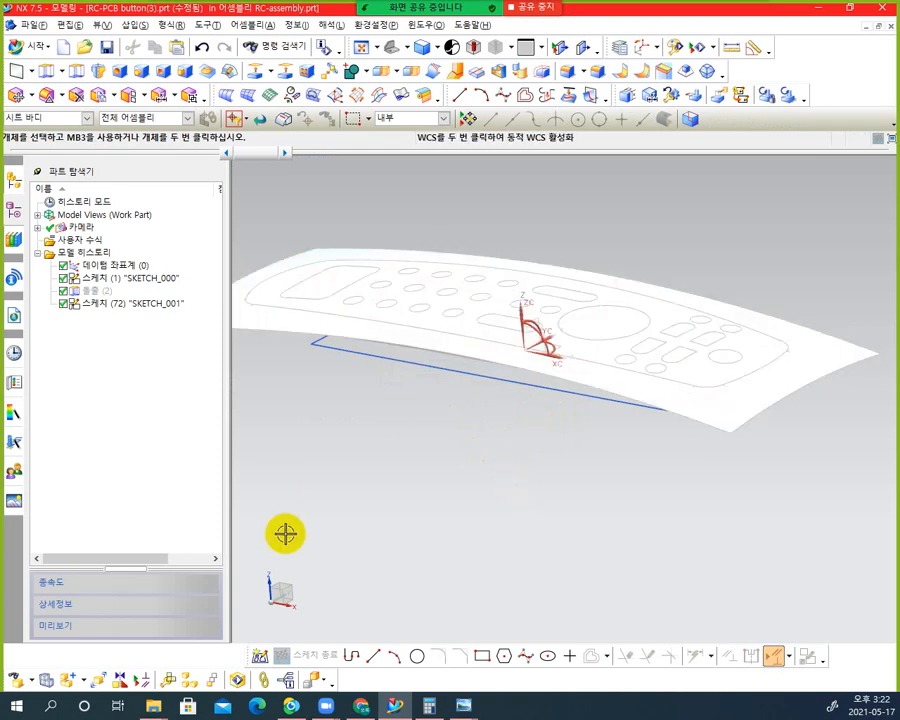